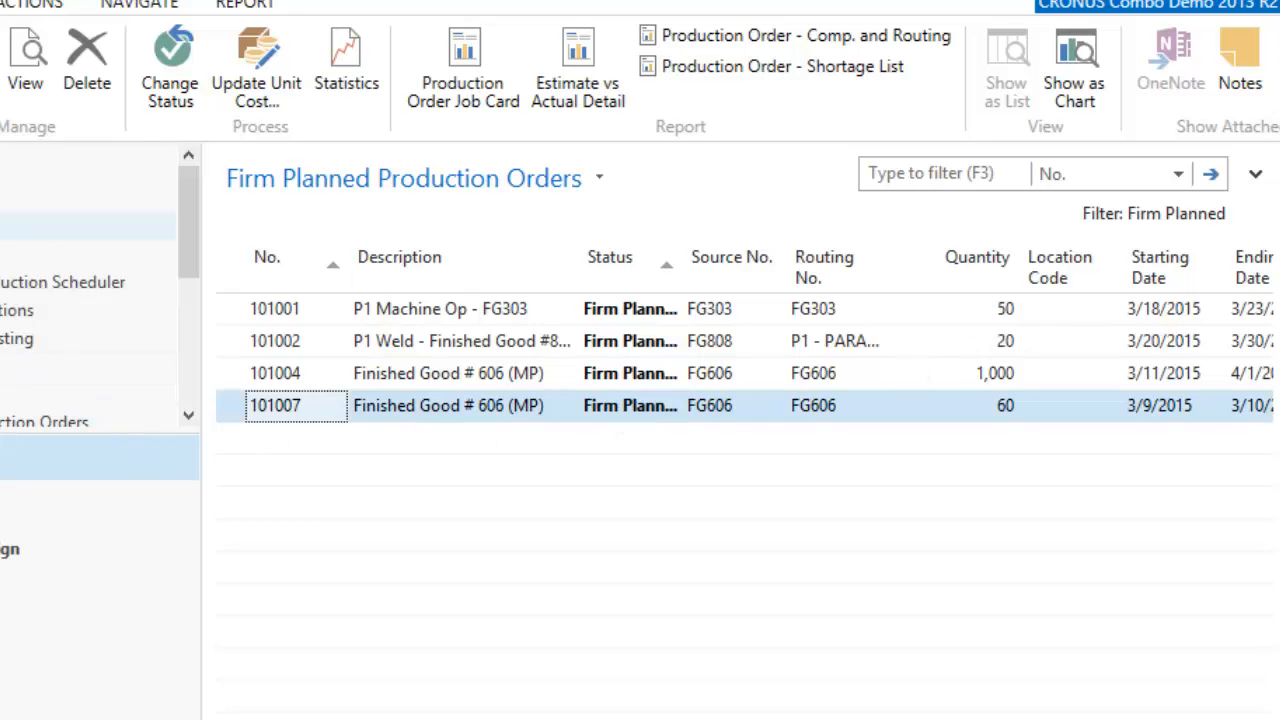
# Open the firm planned production orders from the Role Center and select the Finished Good # 606 (MP) order with quantity 1,000.
pyautogui.click(28, 203)
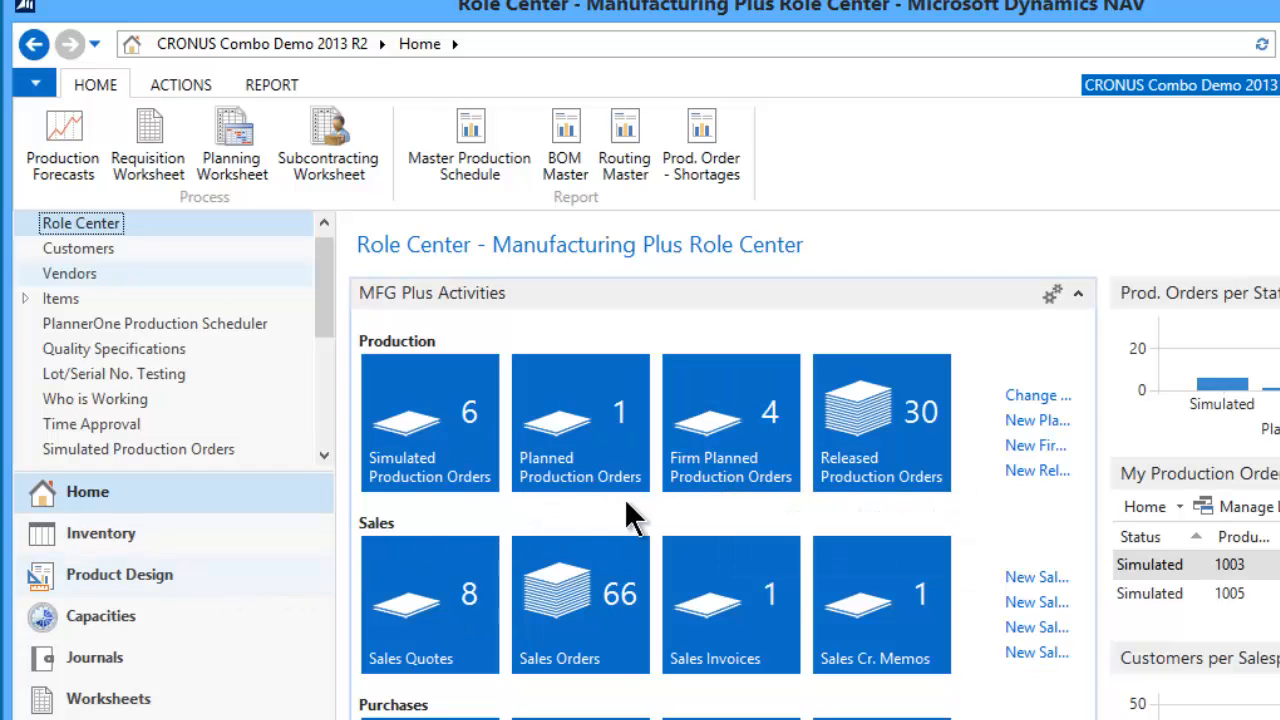
pyautogui.click(719, 428)
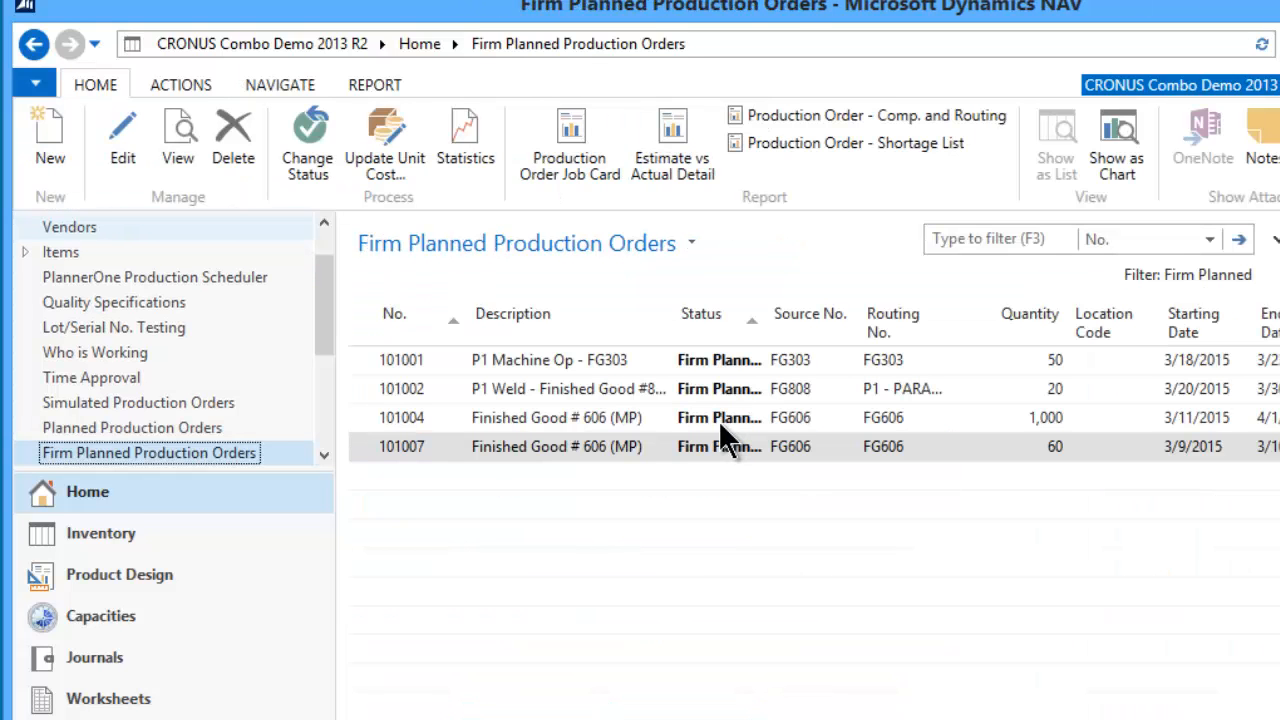
pyautogui.click(502, 439)
pyautogui.click(501, 420)
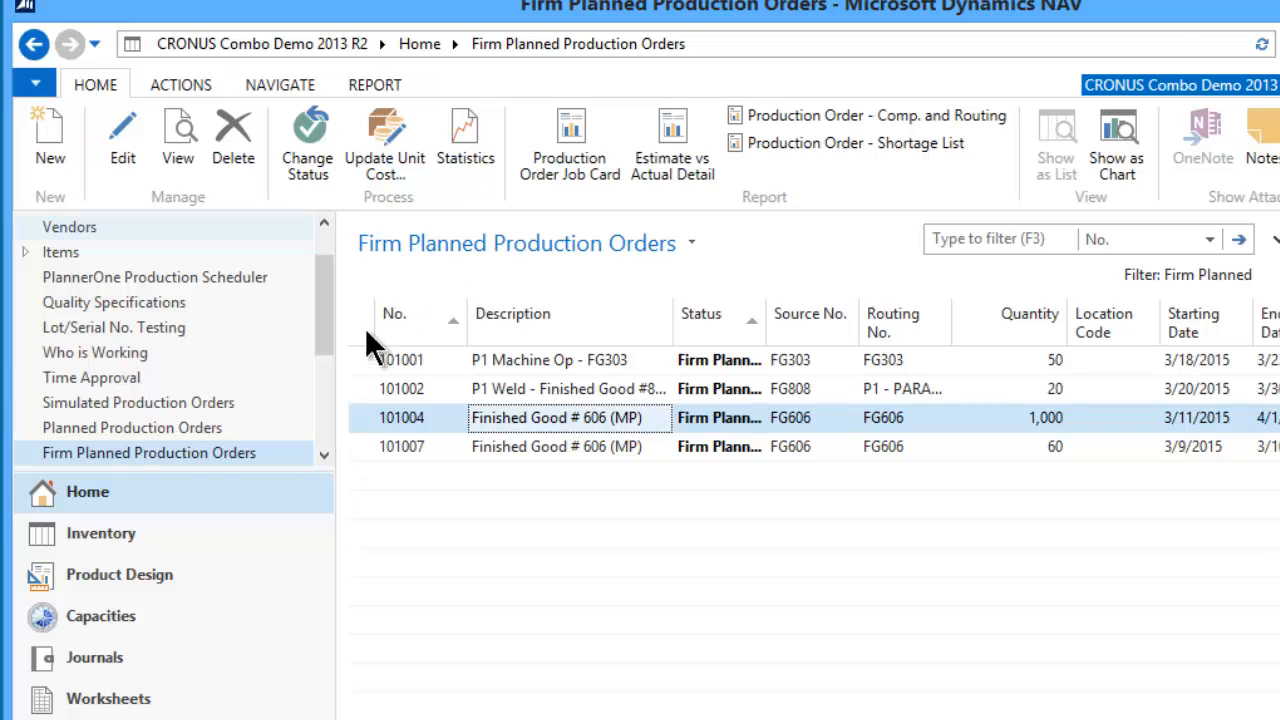
# Open the Released Production Orders list and look through its orders.
pyautogui.scroll(-1, 320, 312)
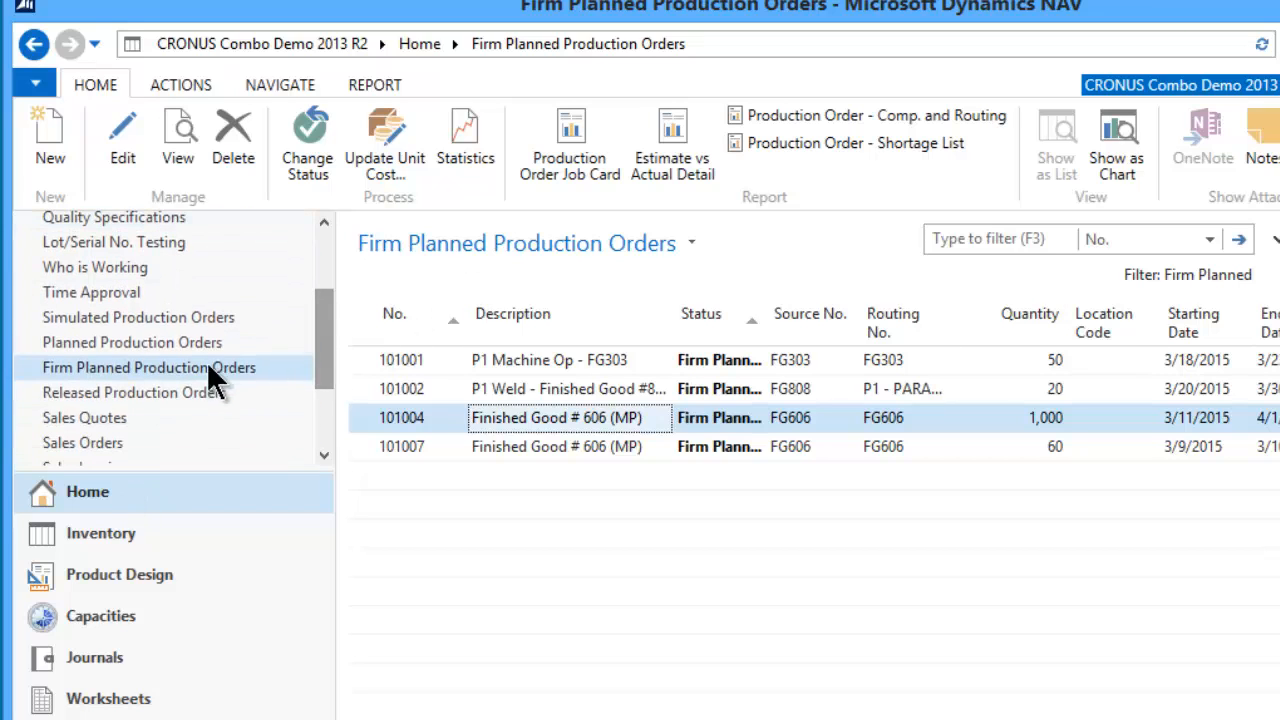
pyautogui.click(158, 396)
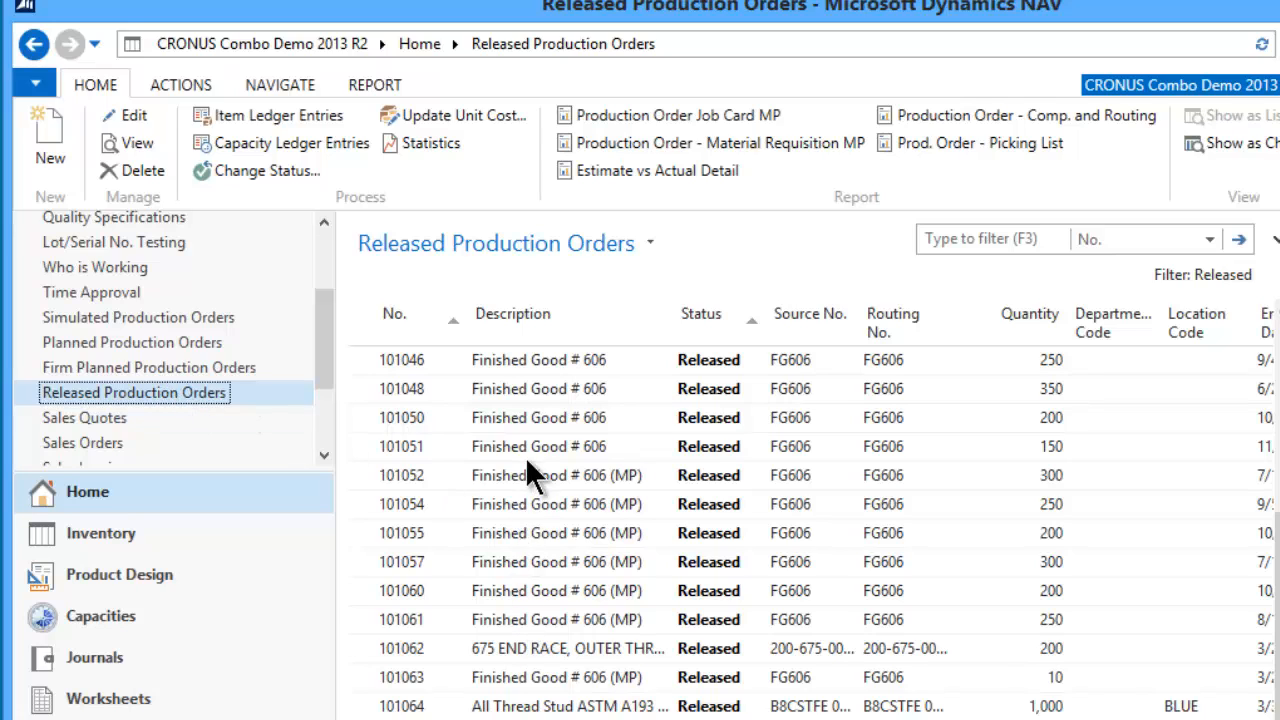
pyautogui.scroll(-1, 549, 594)
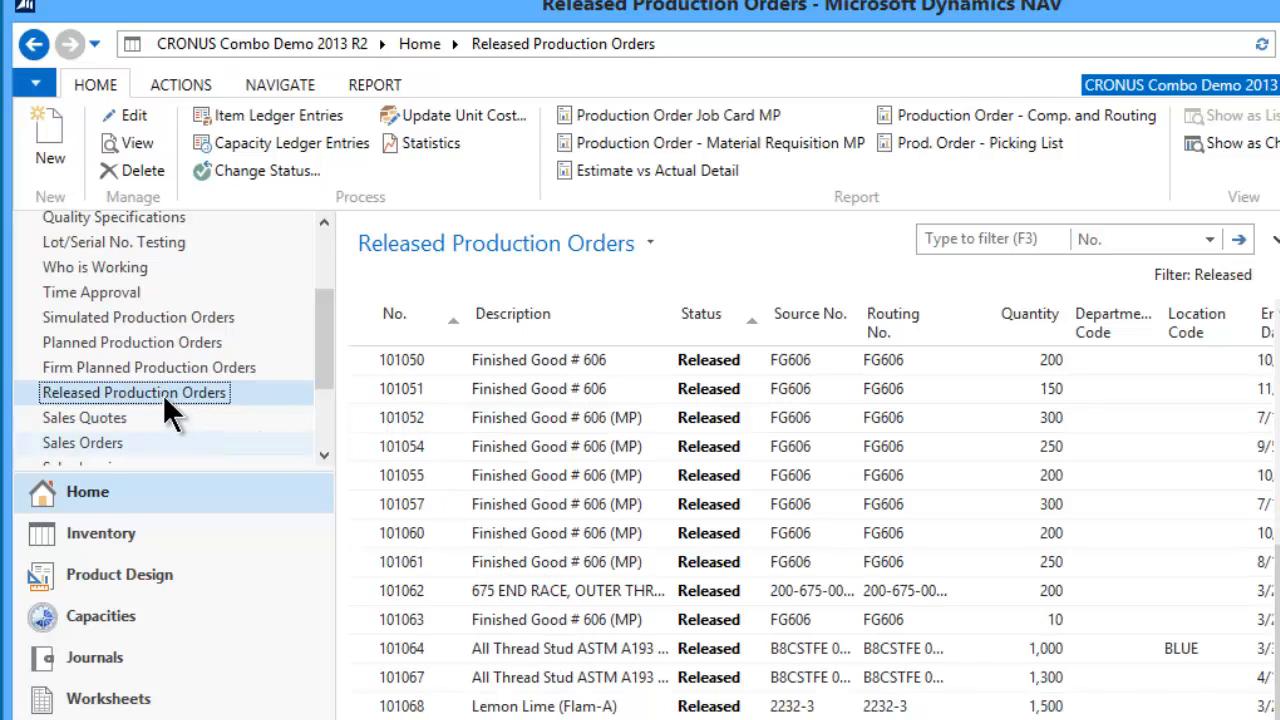
# Return to the Role Center, open the released production orders from its activities, and check the most recent orders in the list.
pyautogui.click(90, 497)
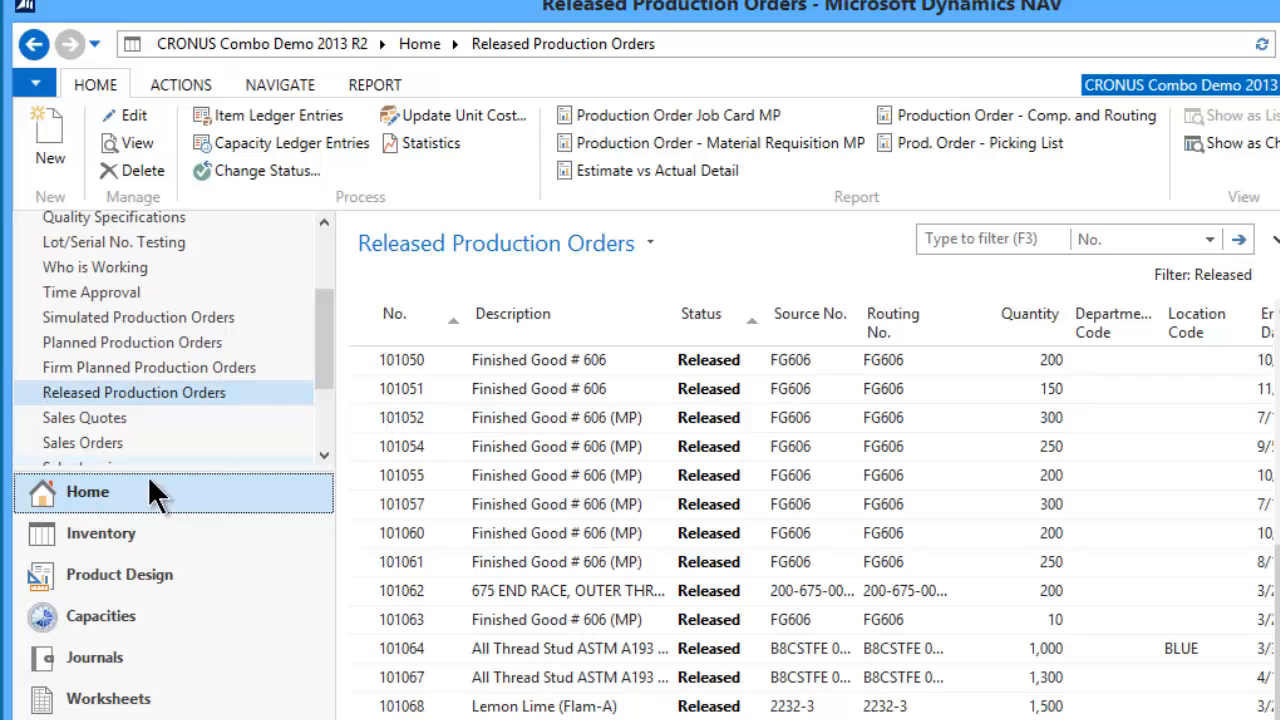
pyautogui.moveTo(322, 338); pyautogui.dragTo(317, 266)
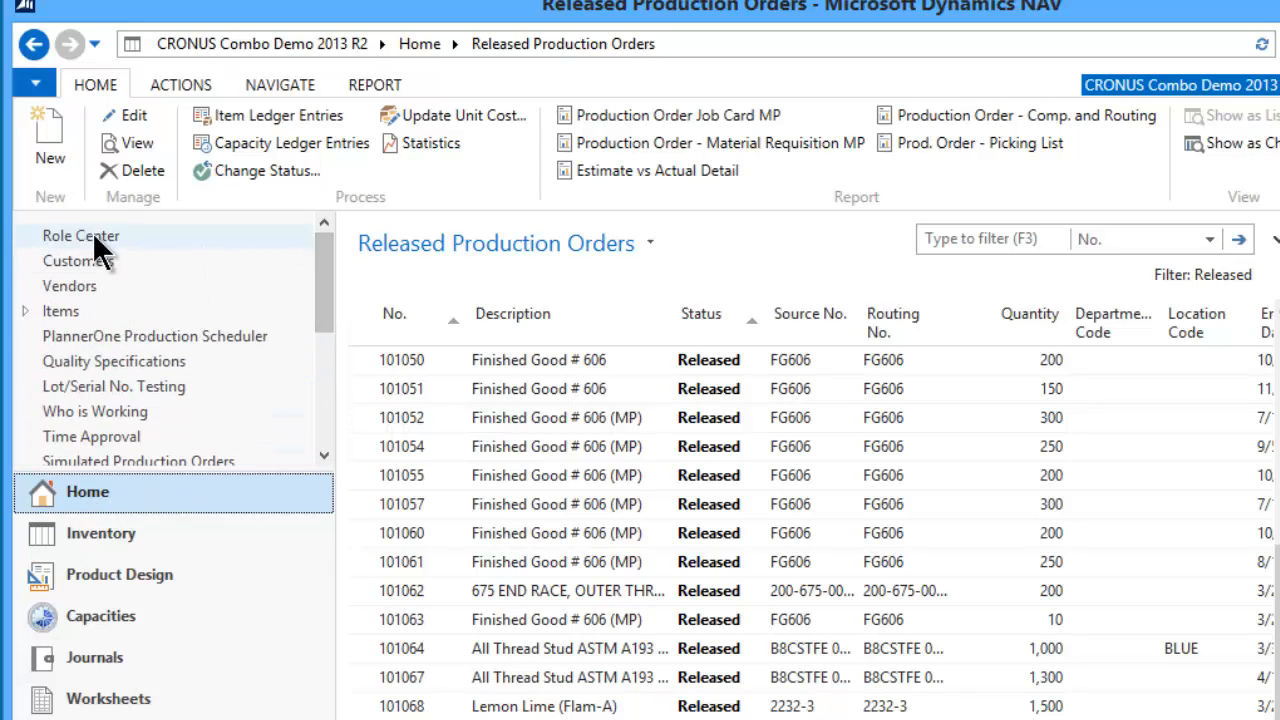
pyautogui.click(128, 240)
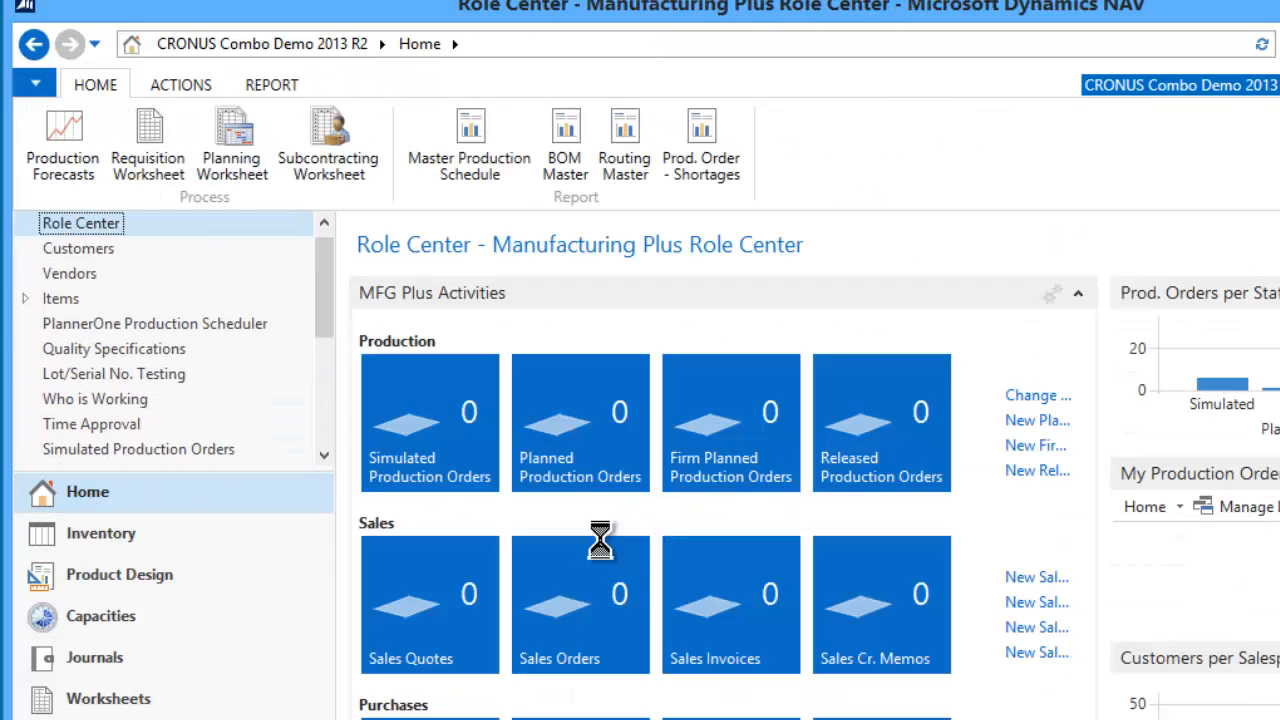
pyautogui.click(890, 440)
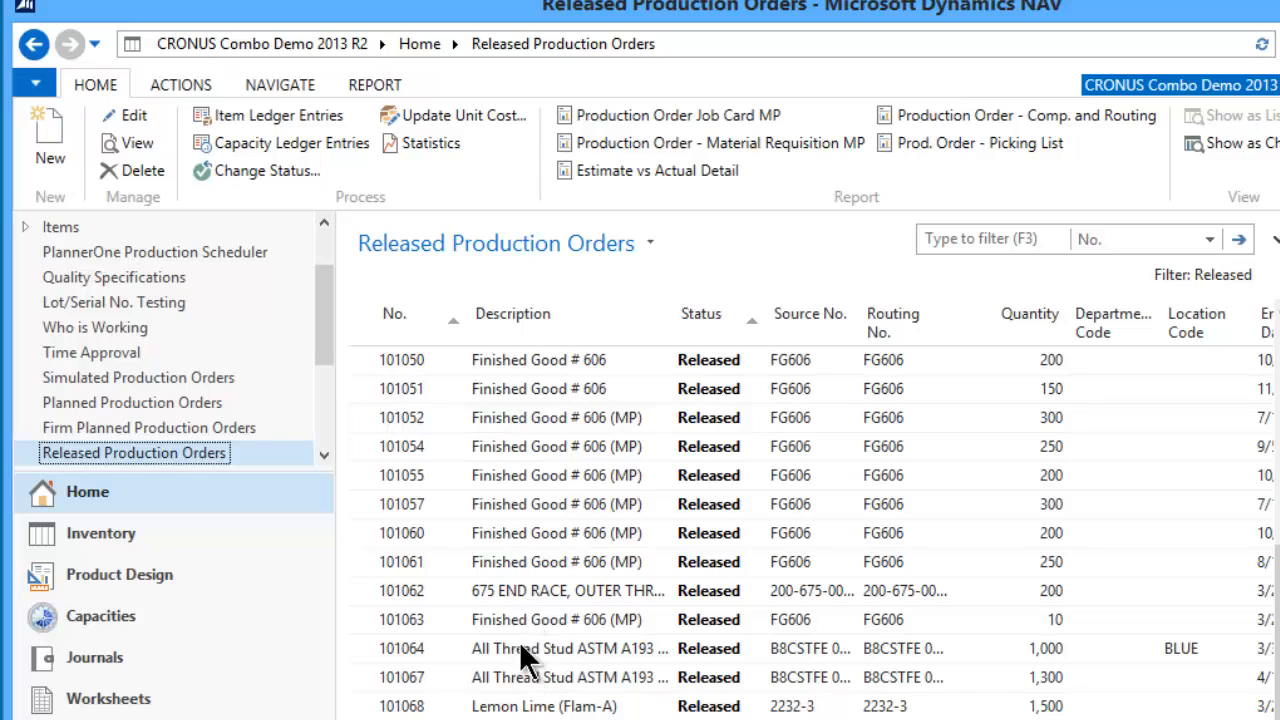
pyautogui.click(528, 562)
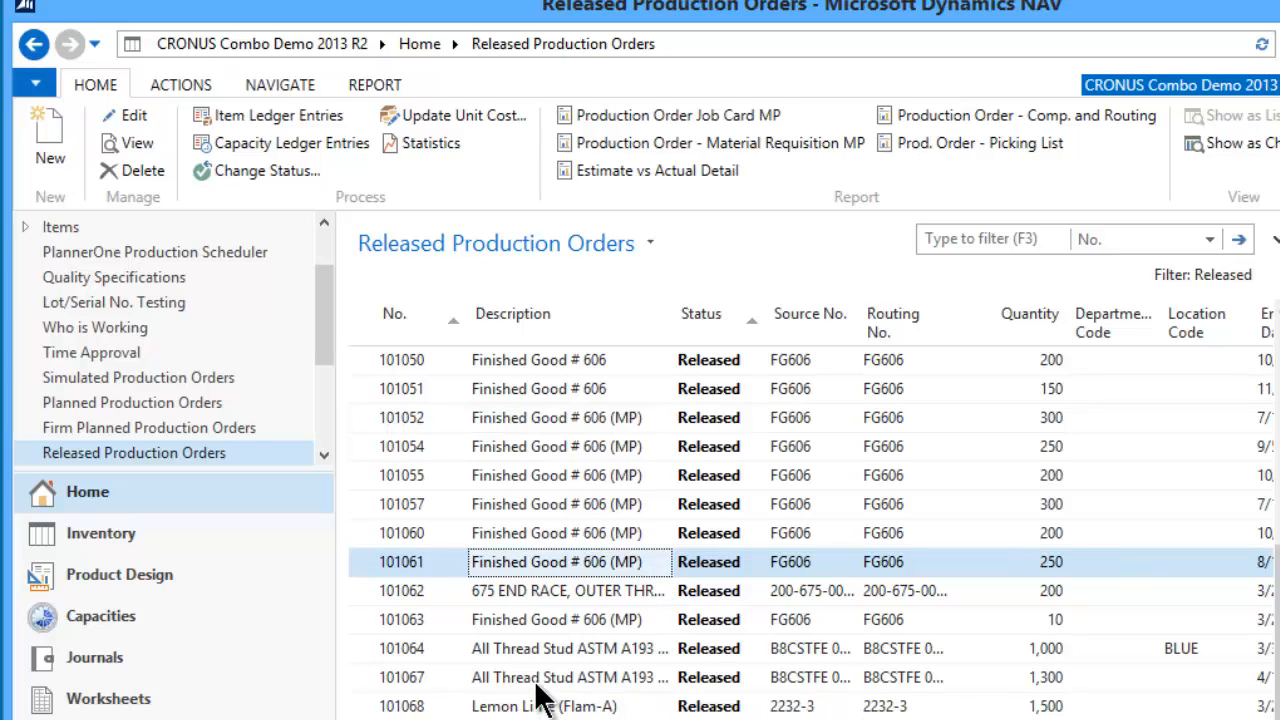
pyautogui.click(543, 718)
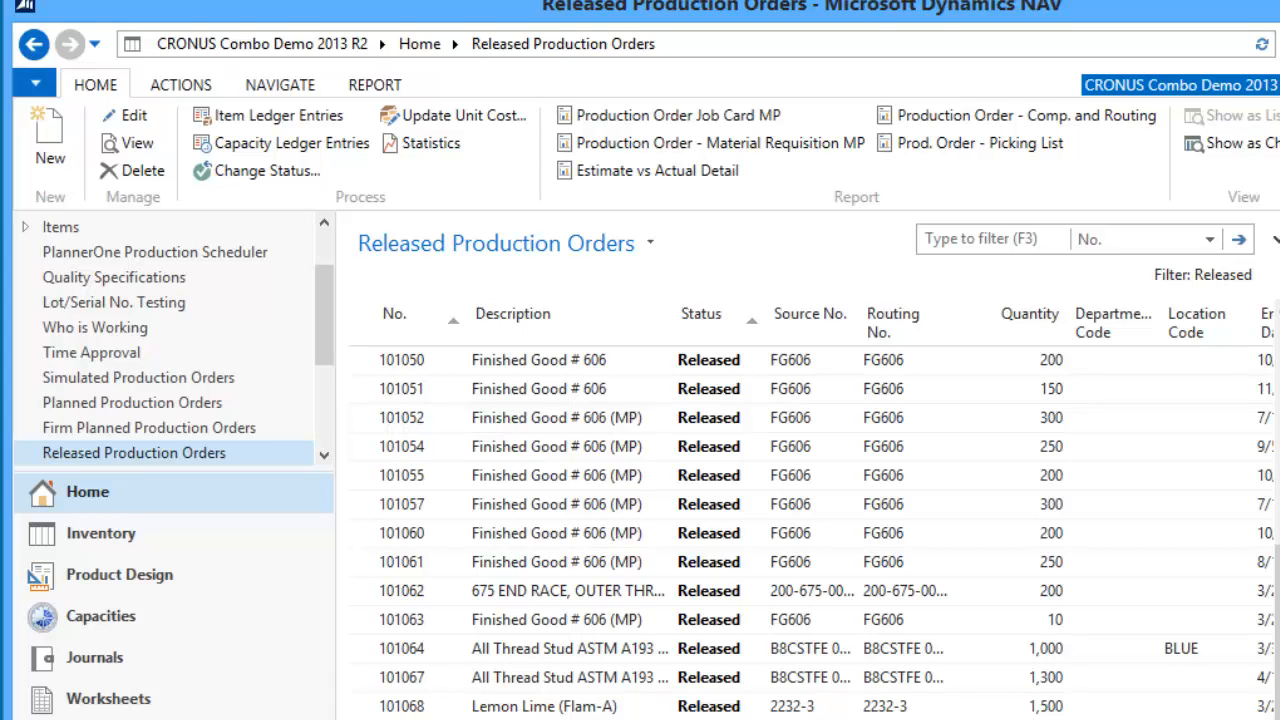
# Switch to the production scheduler study guide in Adobe Reader and read the 7:00 am section on checking the Stand-by list.
pyautogui.hotkey('alt', 'Tab')
pyautogui.scroll(-3, 797, 604)
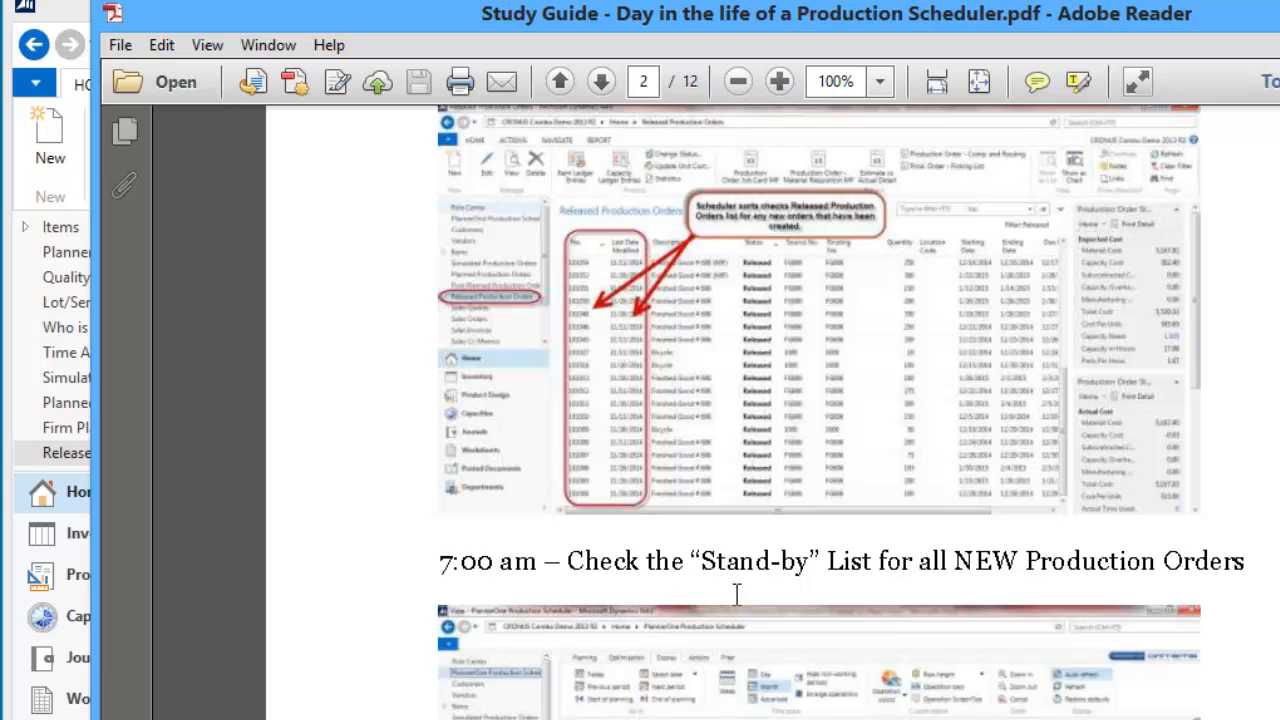
pyautogui.scroll(-1, 776, 590)
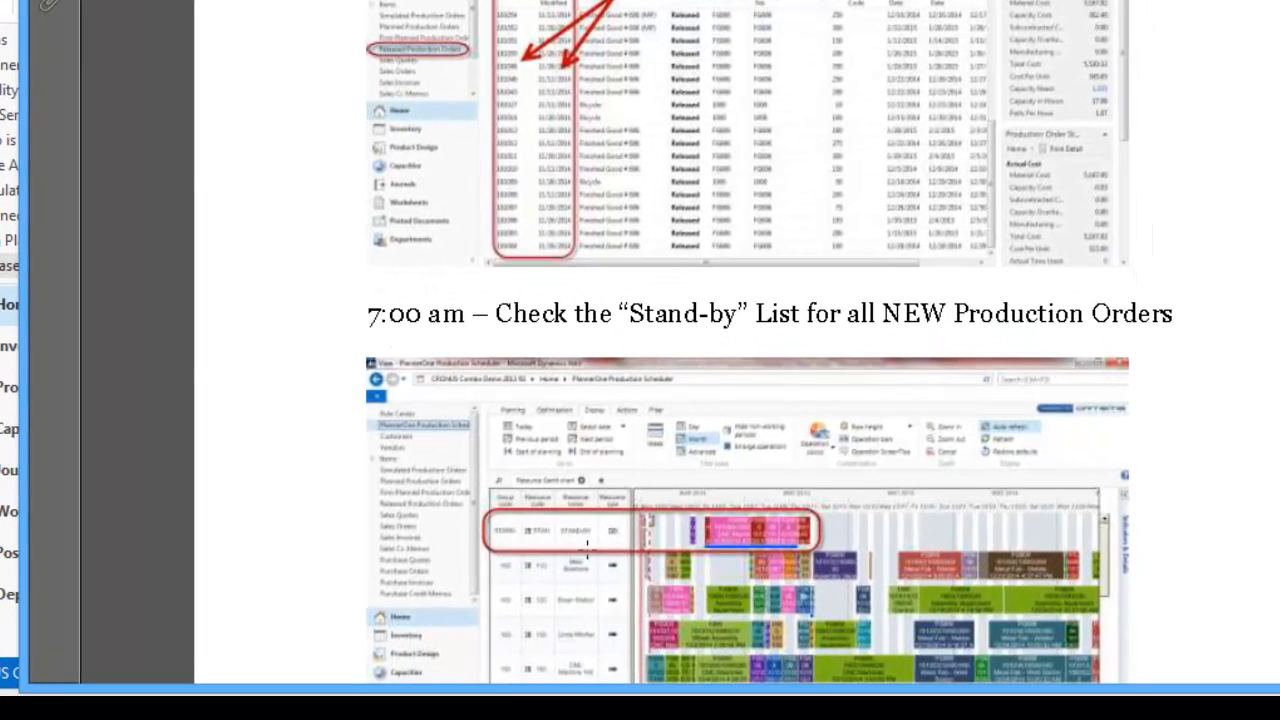
pyautogui.scroll(-1, 852, 538)
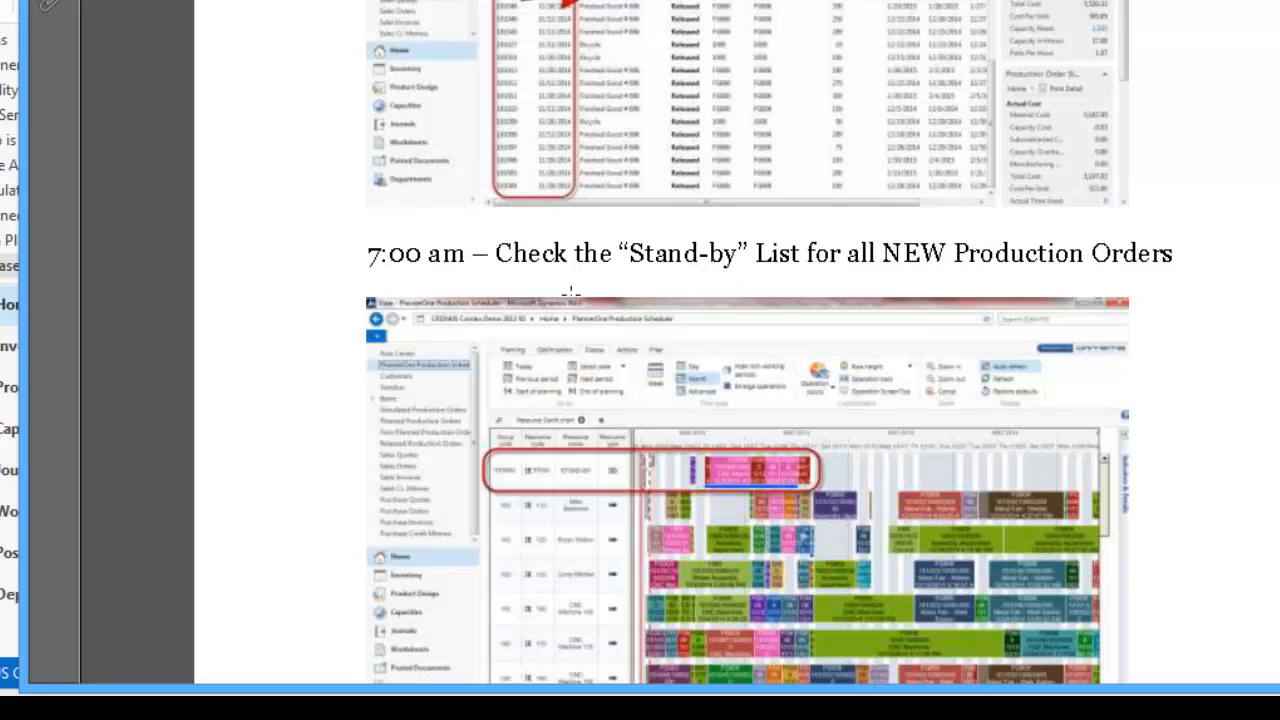
pyautogui.scroll(-1, 511, 296)
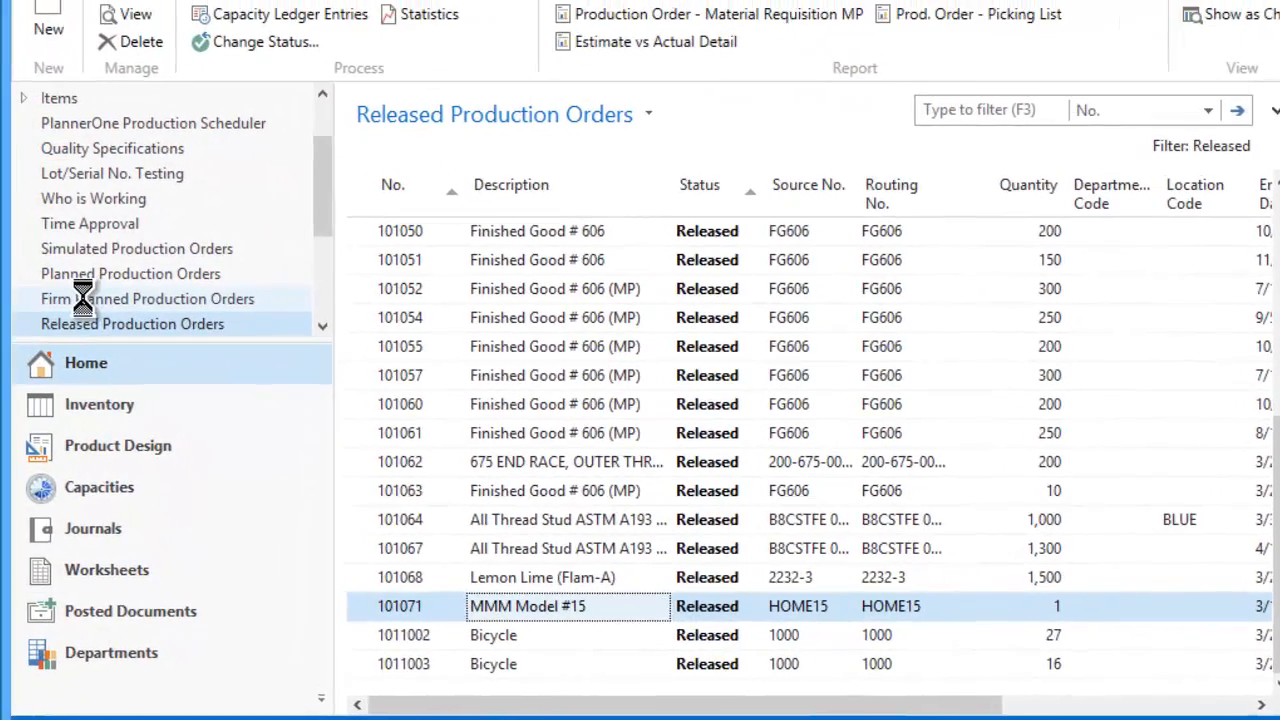
# Create a new firm planned production order in Dynamics NAV with an automatically assigned number.
pyautogui.click(23, 240)
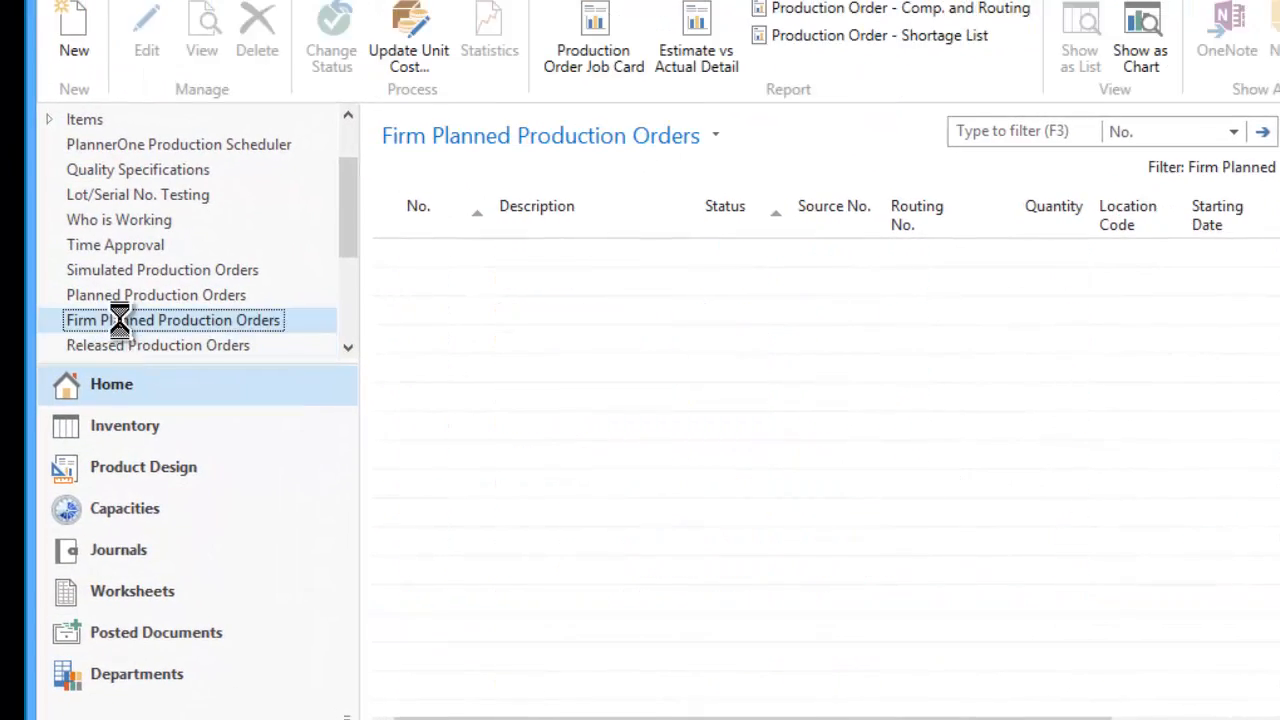
pyautogui.click(82, 53)
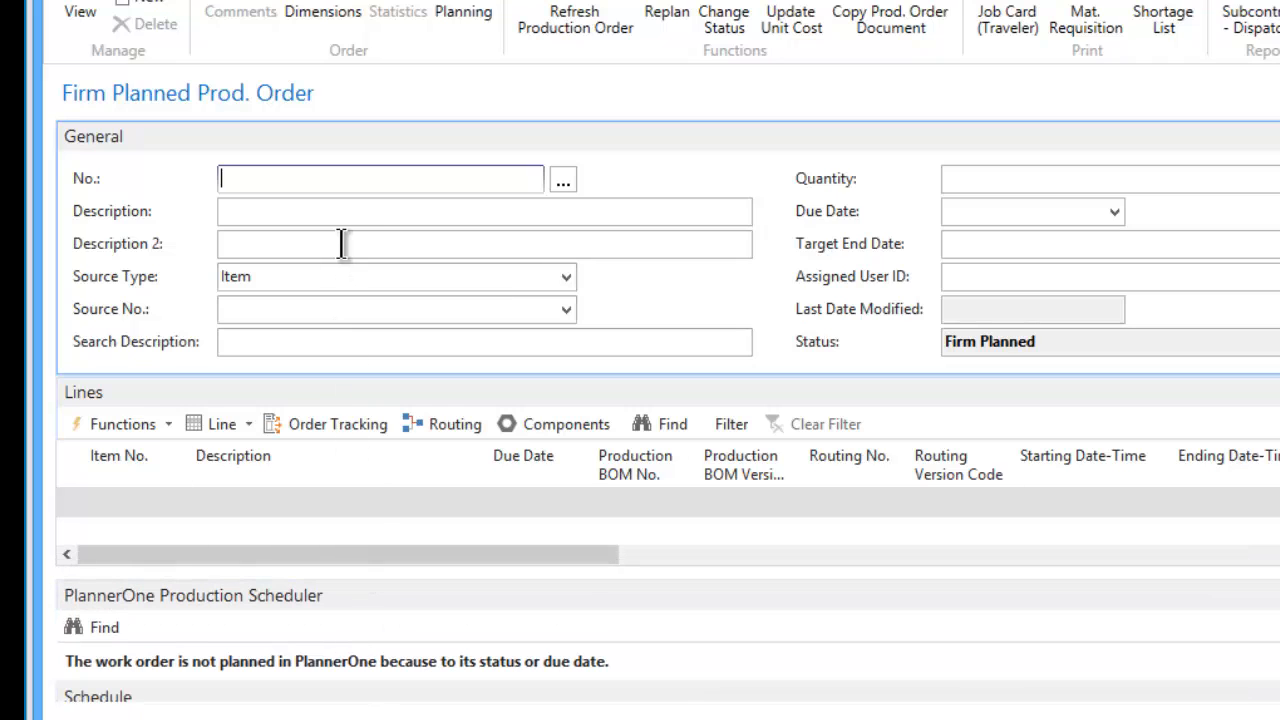
pyautogui.press('Tab')
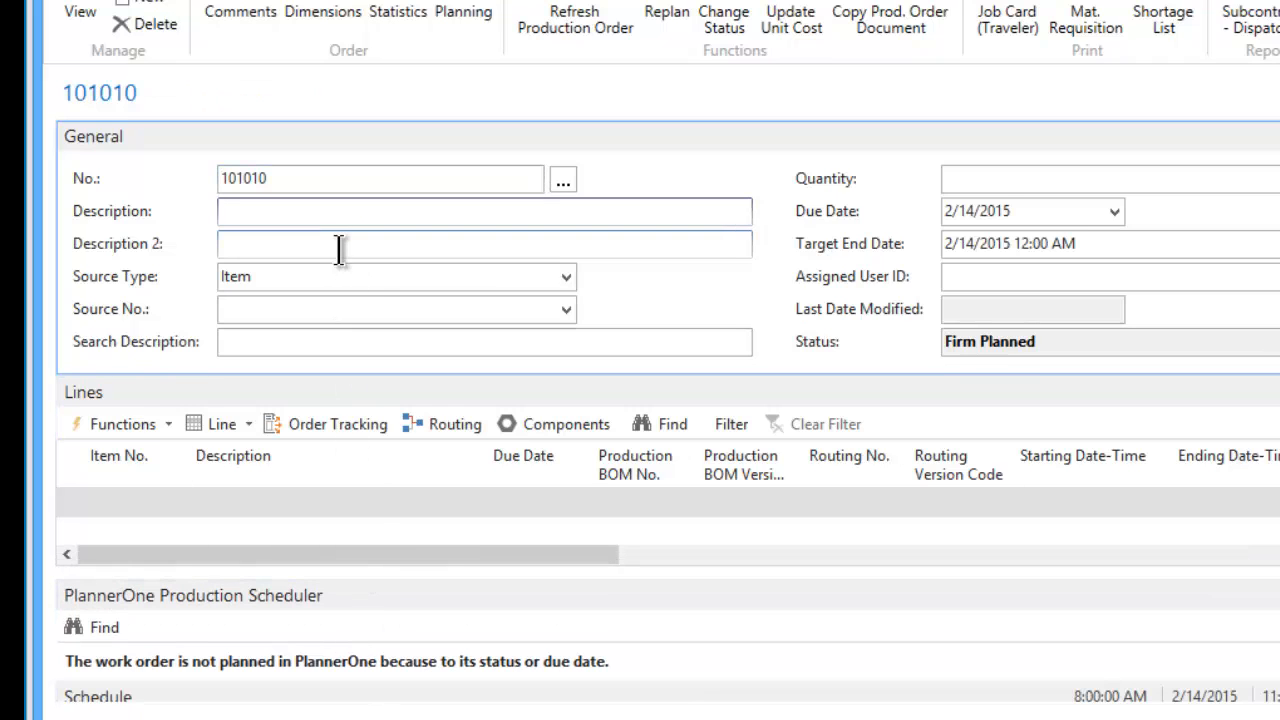
# Set the new order's source item to FG606, Finished Good # 606 (MP).
pyautogui.click(399, 309)
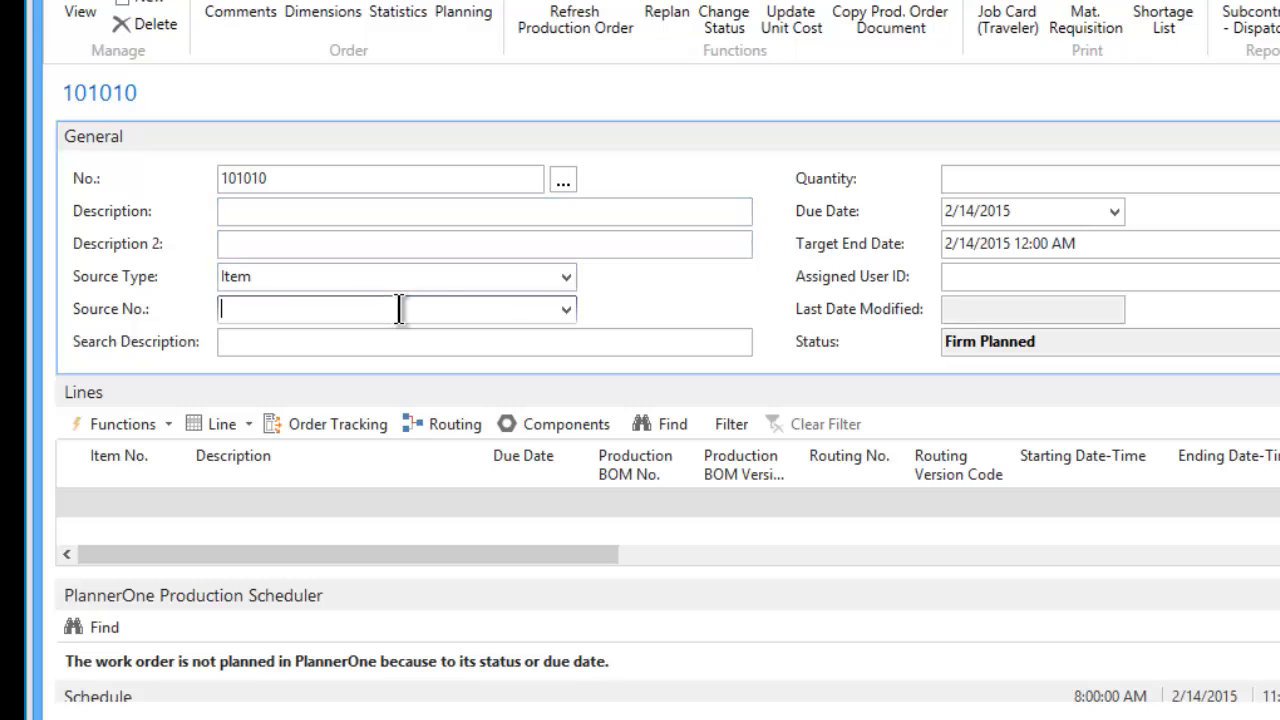
pyautogui.click(567, 309)
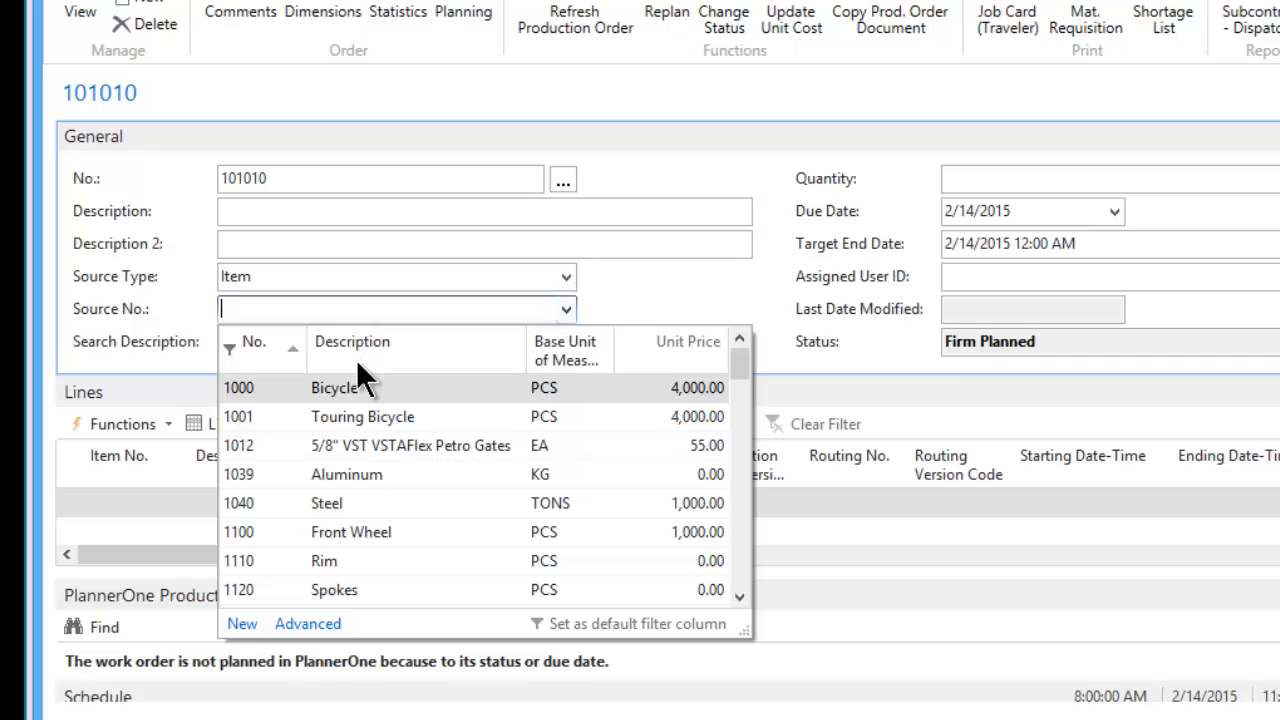
pyautogui.write('fg')
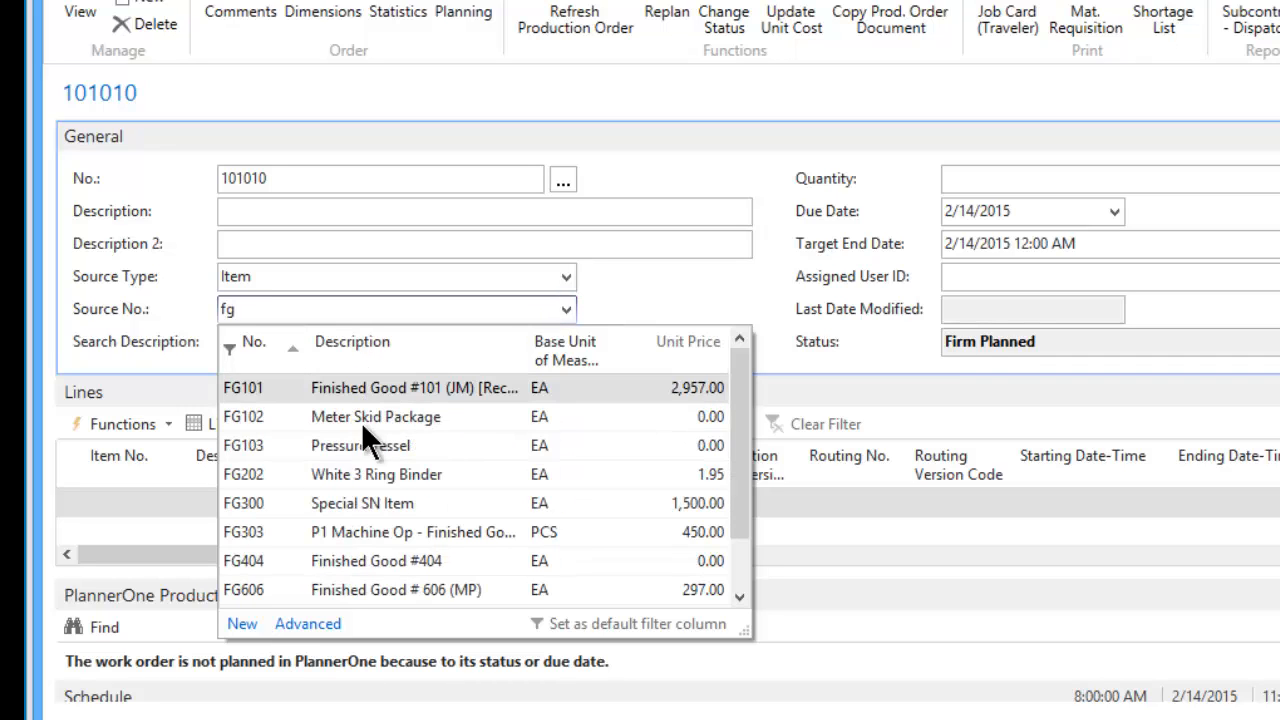
pyautogui.scroll(-1, 376, 478)
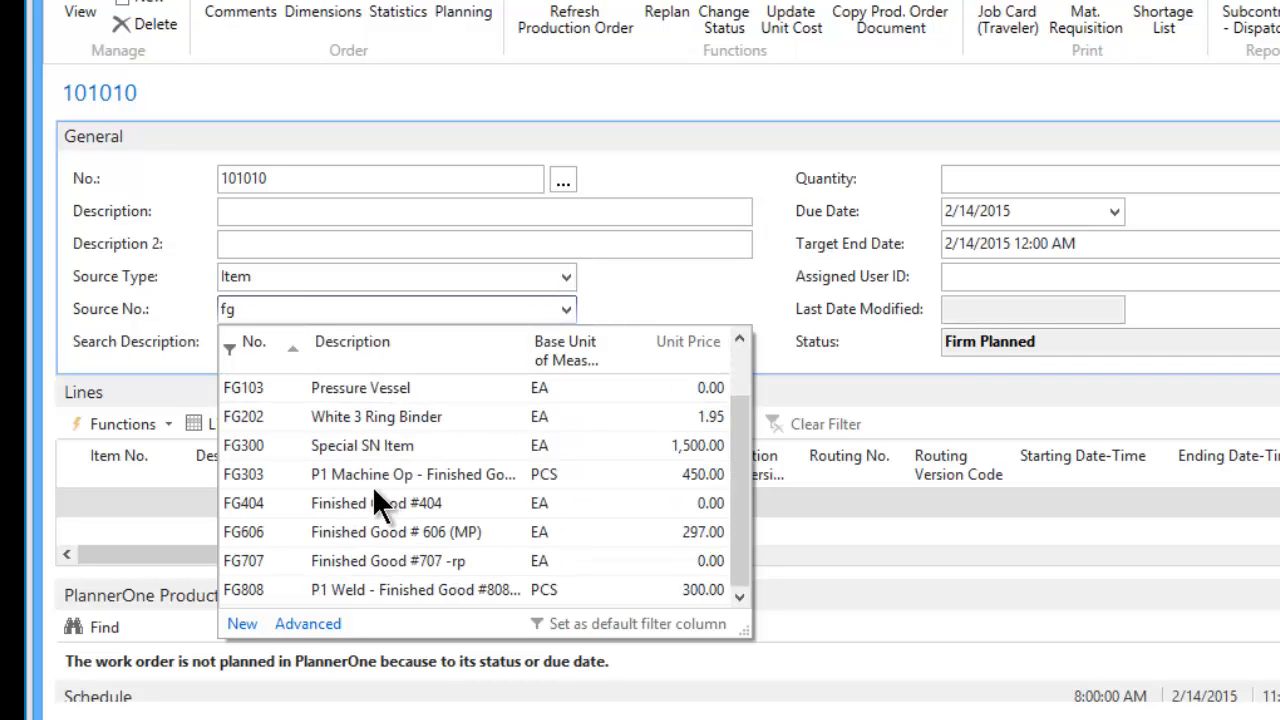
pyautogui.click(342, 531)
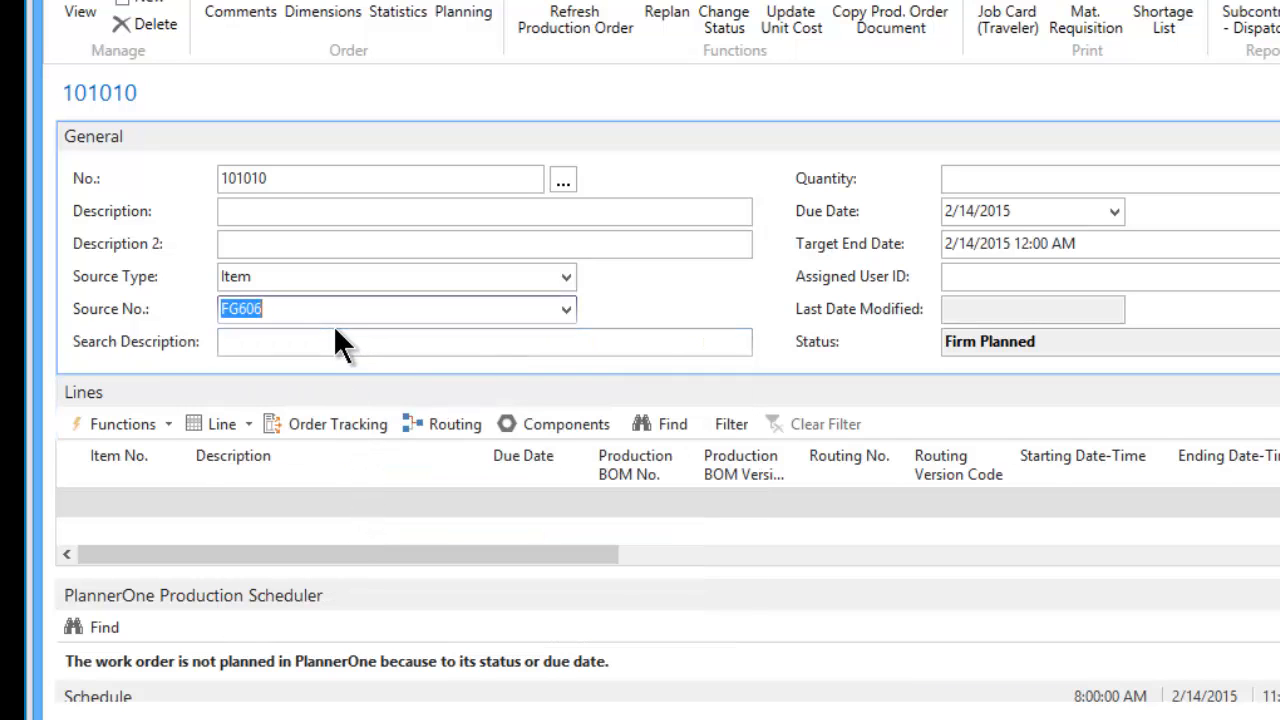
pyautogui.click(340, 345)
# Set the production order's quantity to 650.
pyautogui.click(1136, 177)
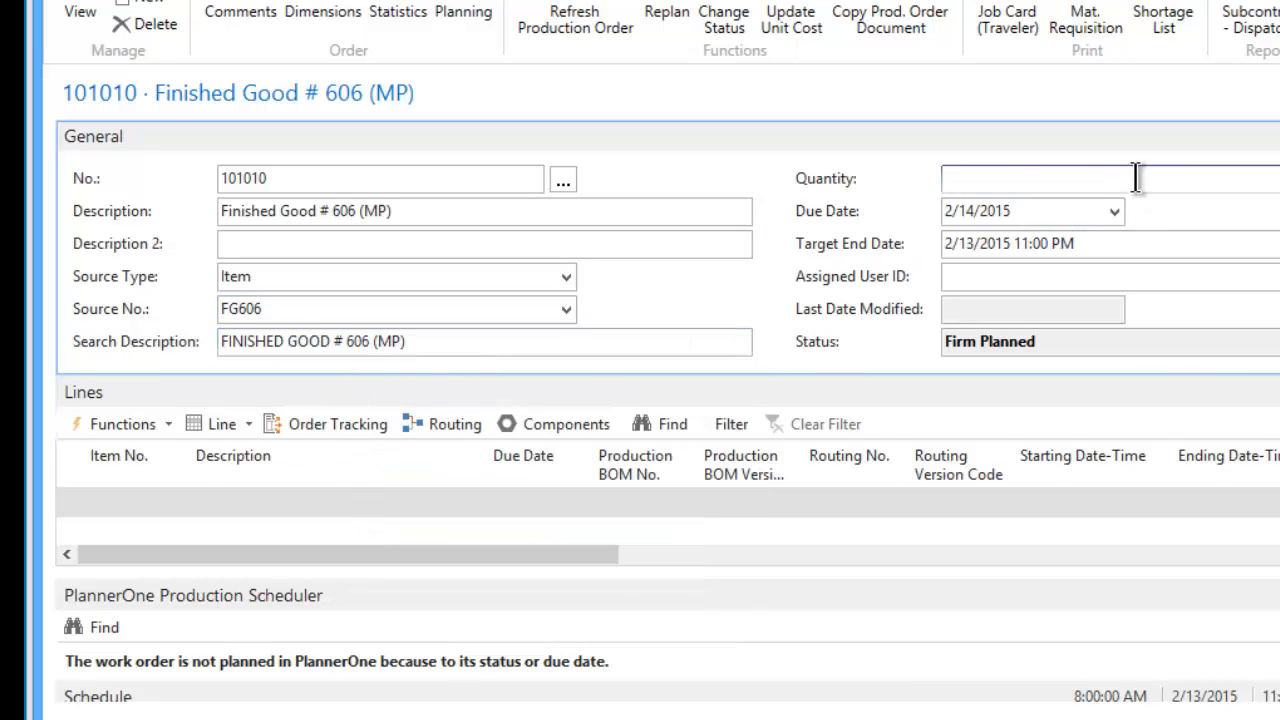
pyautogui.write('6')
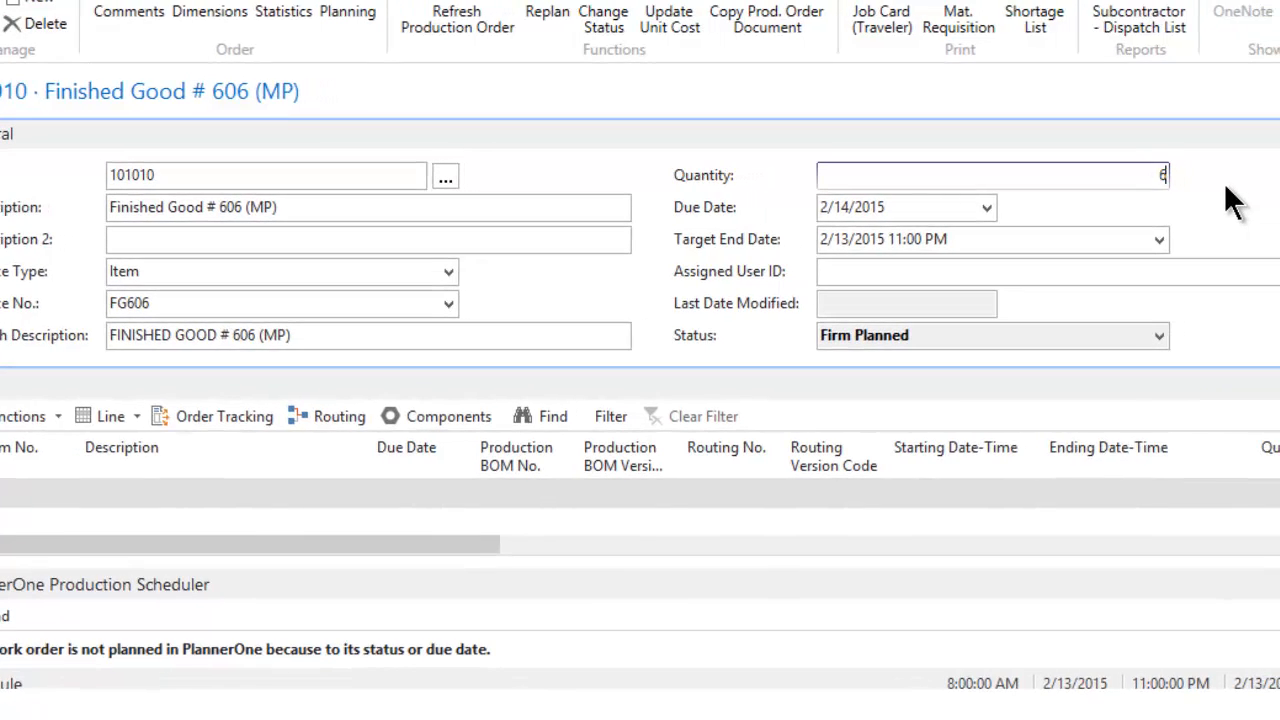
pyautogui.write('50')
pyautogui.press('Tab')
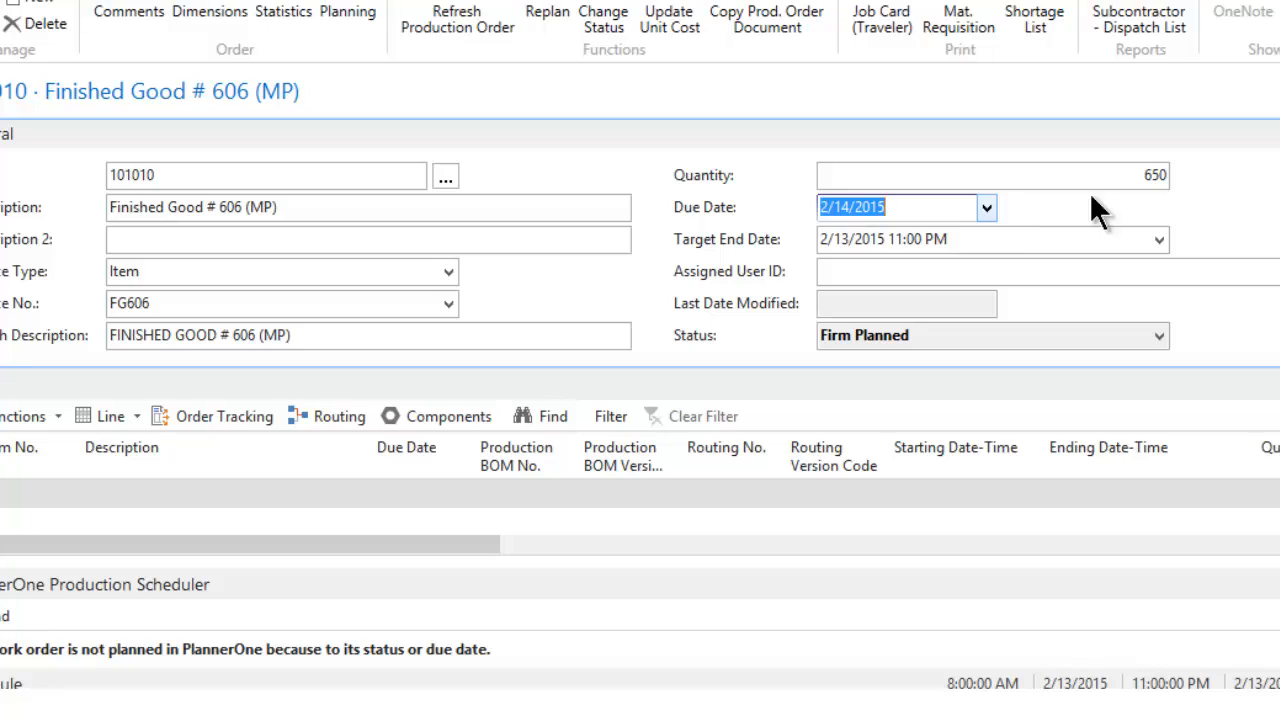
pyautogui.click(1040, 174)
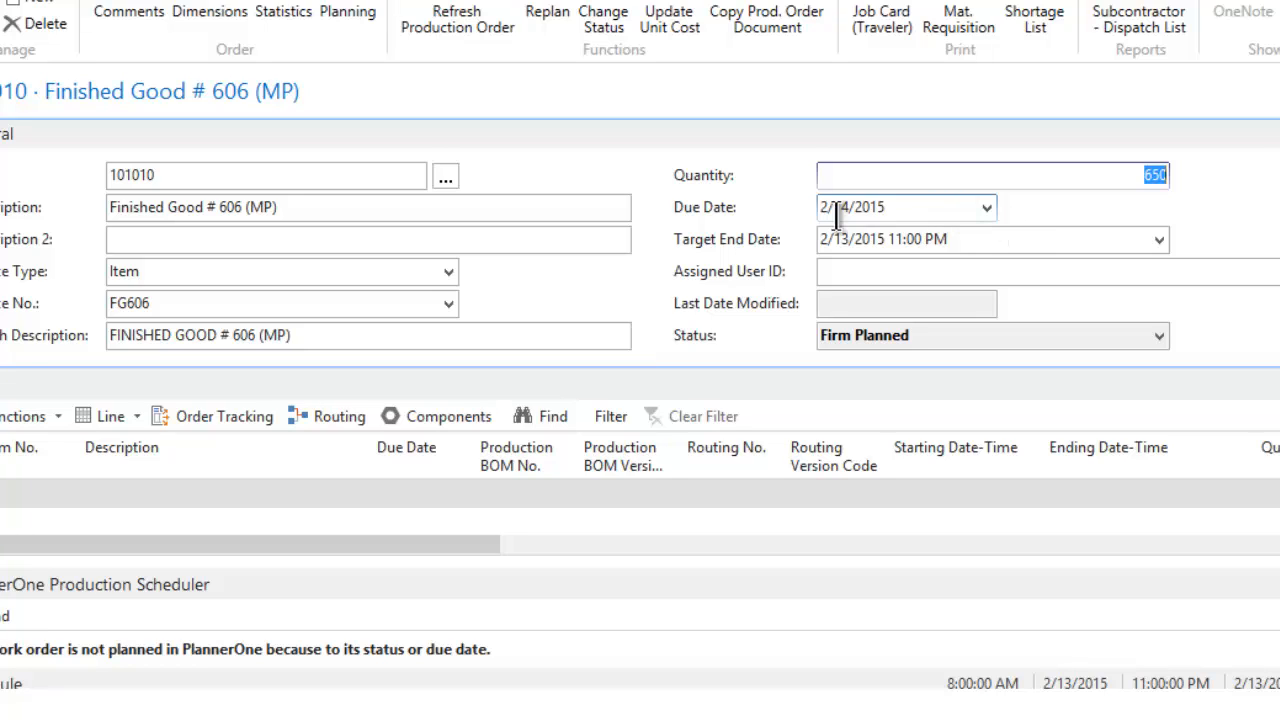
# Set the production order's due date to 3/27/2015.
pyautogui.click(986, 207)
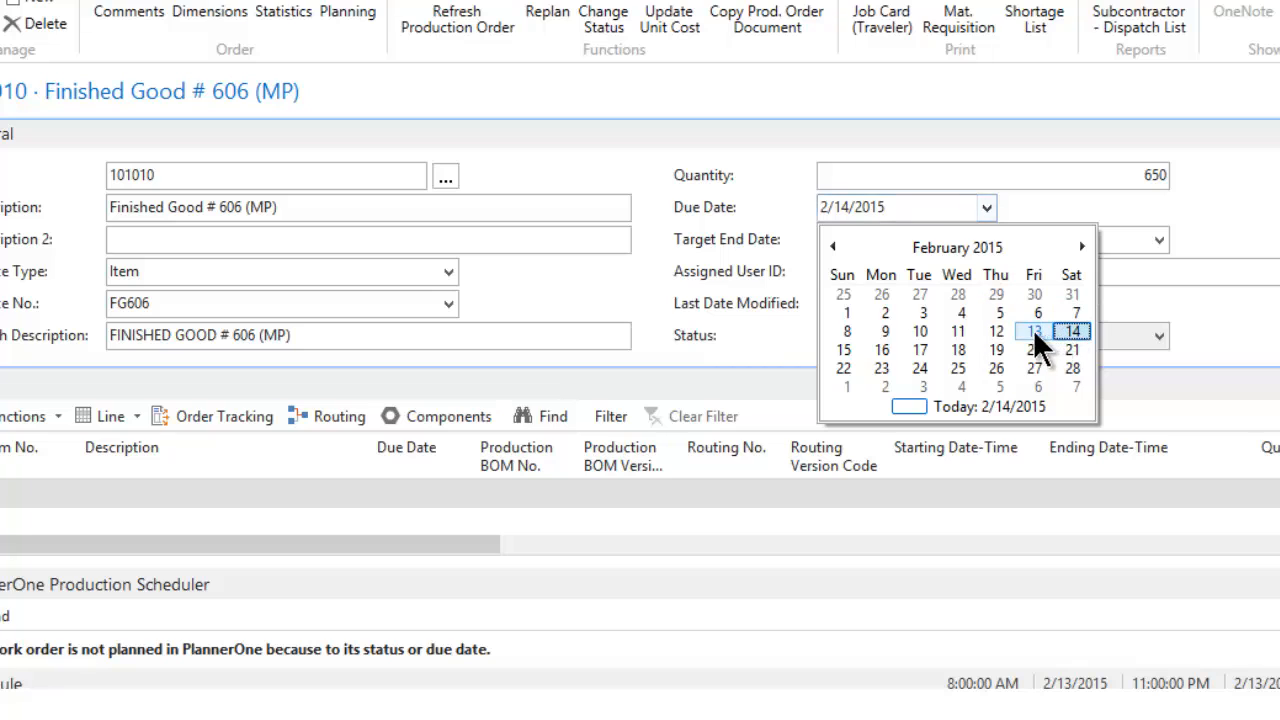
pyautogui.click(1081, 246)
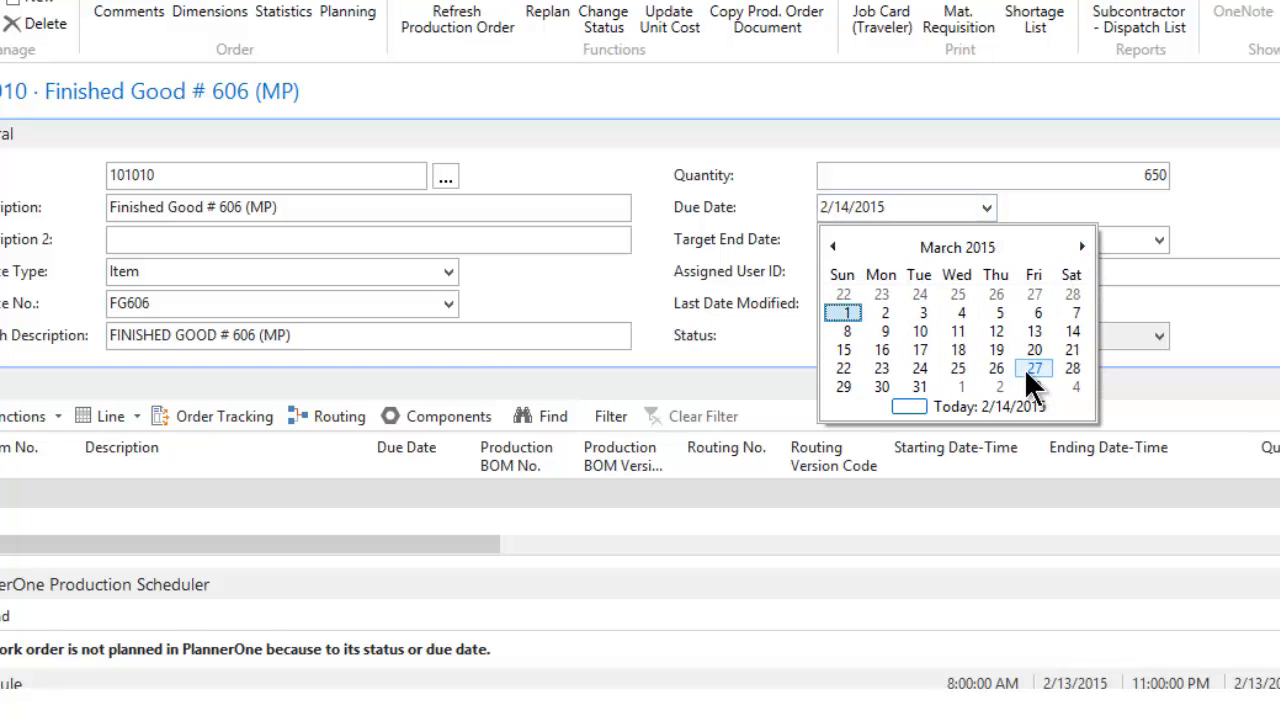
pyautogui.click(1027, 369)
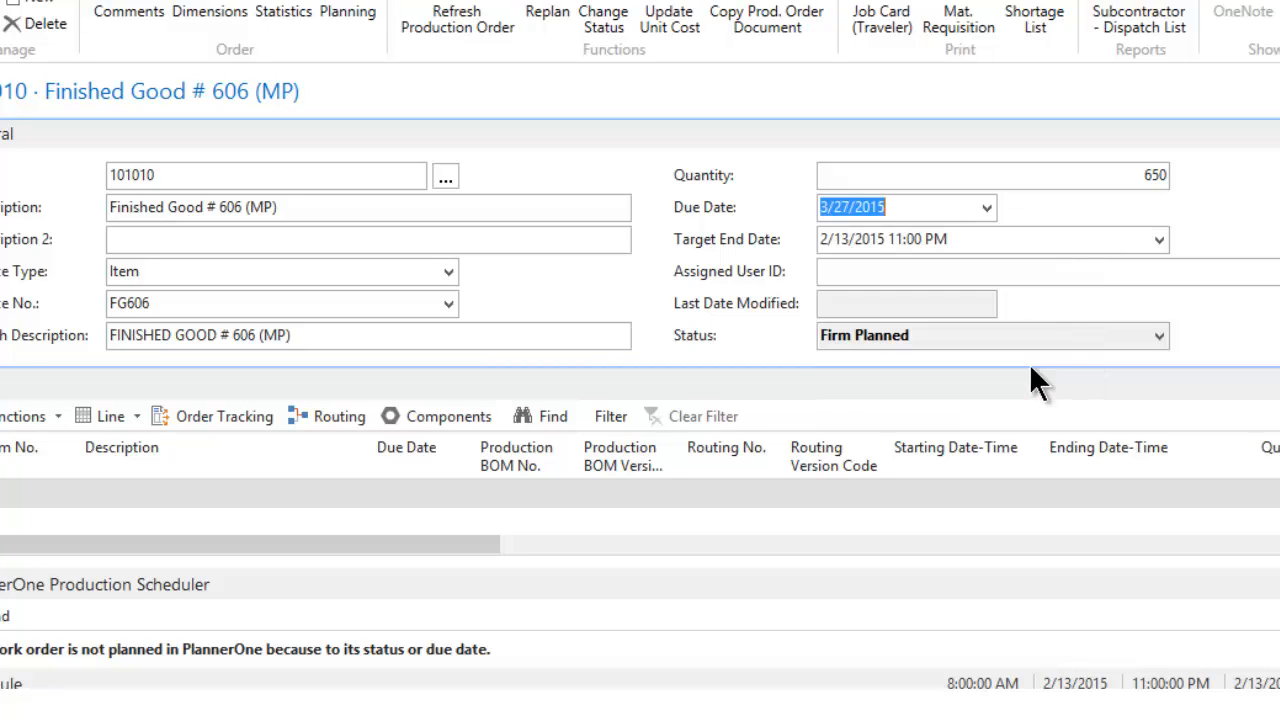
pyautogui.click(988, 238)
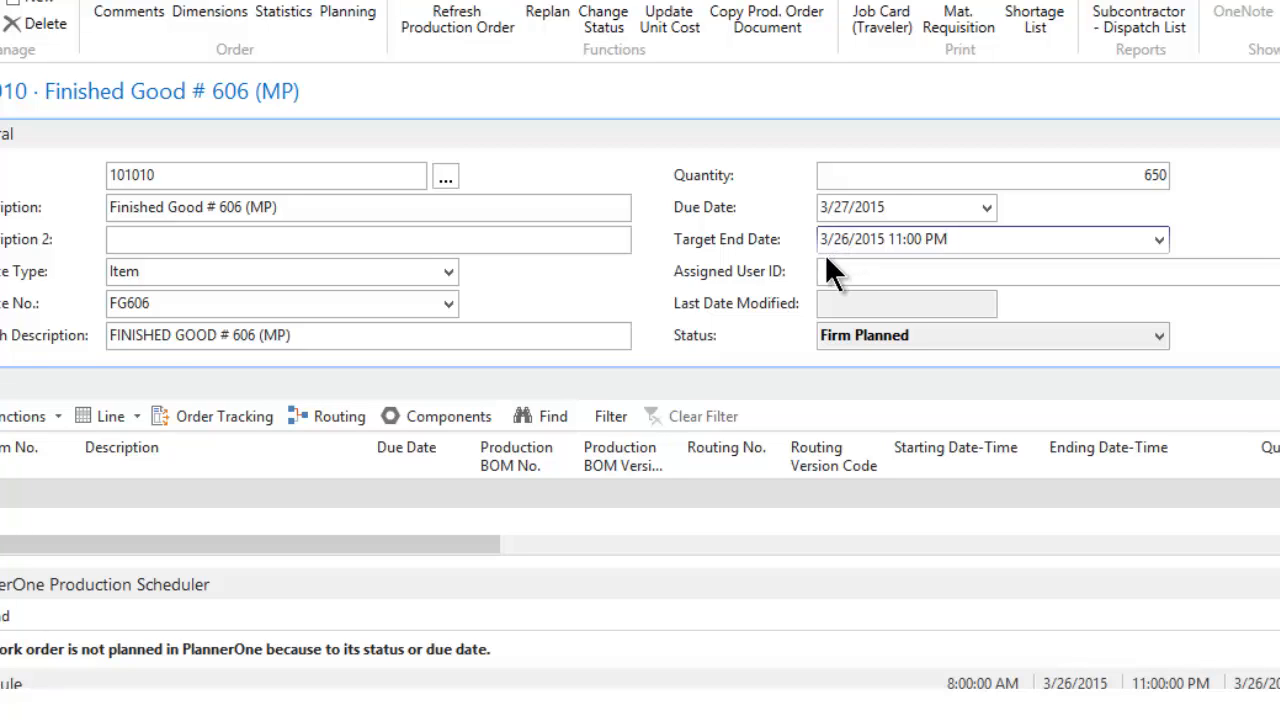
# Refresh the production order with scheduling direction Back, calculating lines, routings and component need, and select the resulting line's production BOM number.
pyautogui.click(452, 10)
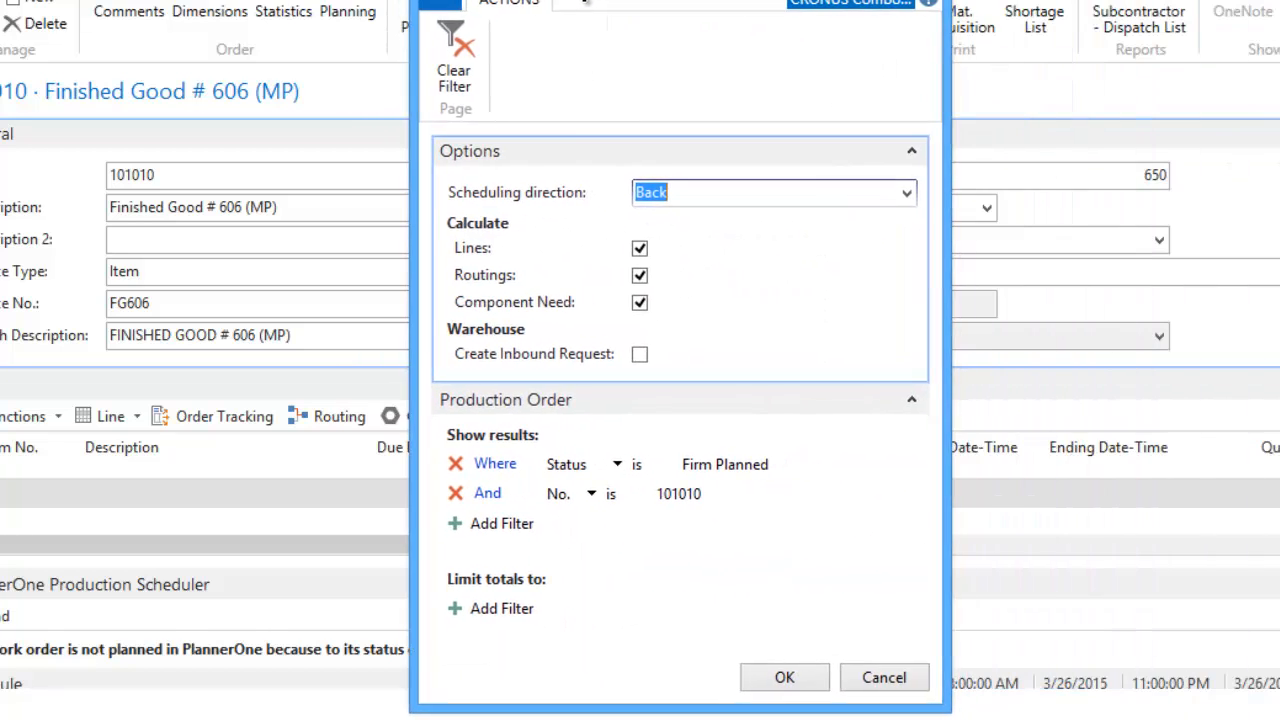
pyautogui.click(775, 678)
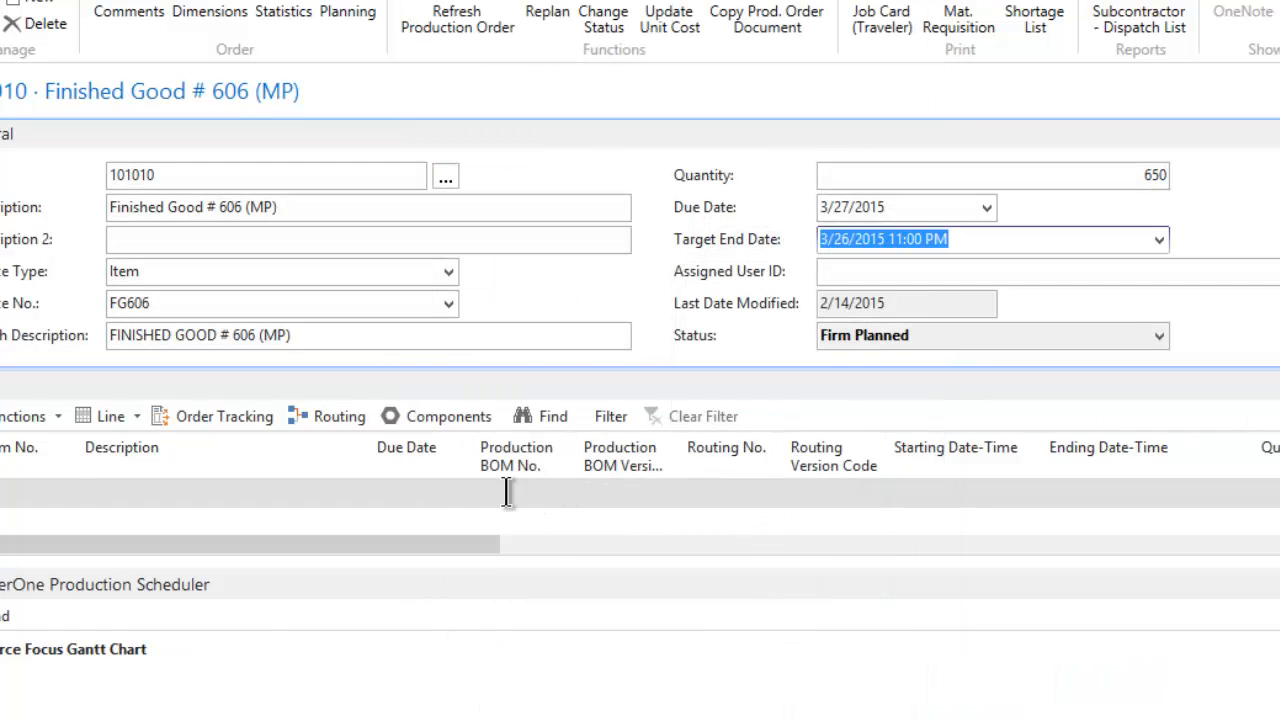
pyautogui.click(507, 492)
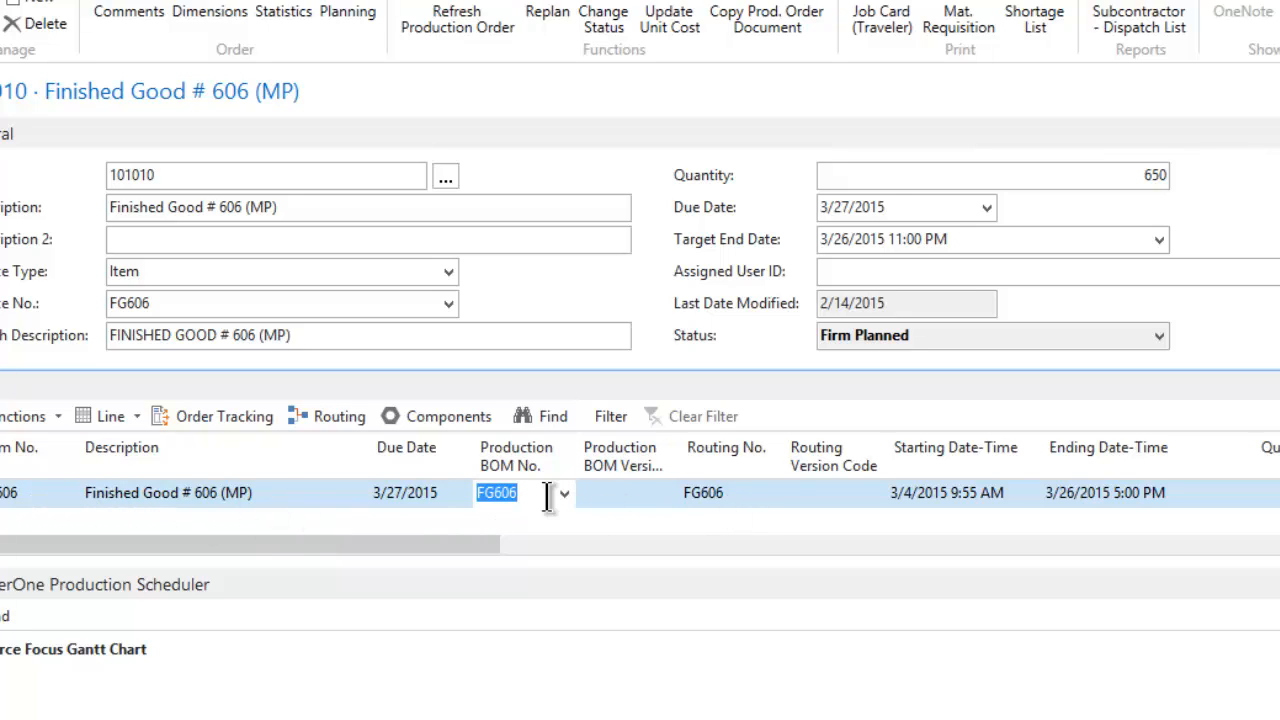
# Check the order line's starting and ending times, and review the routing operations' dates, setup and run times, capacity need and costs.
pyautogui.click(1094, 495)
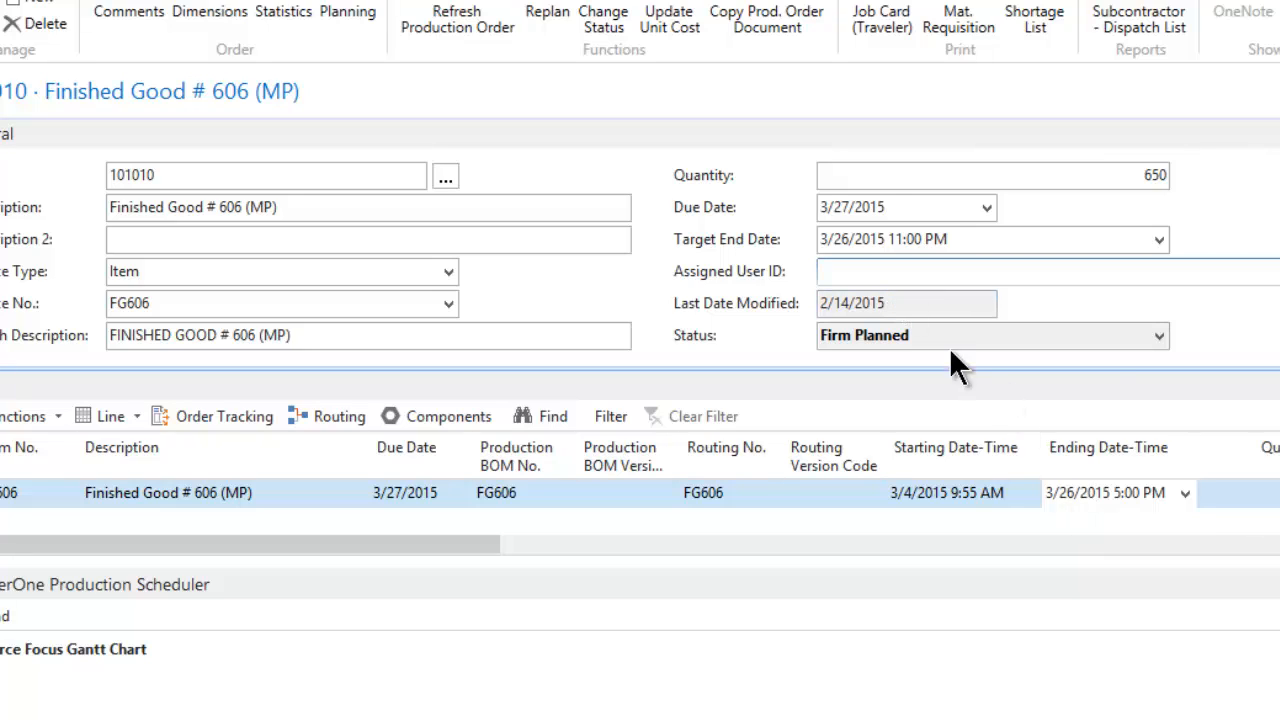
pyautogui.click(918, 495)
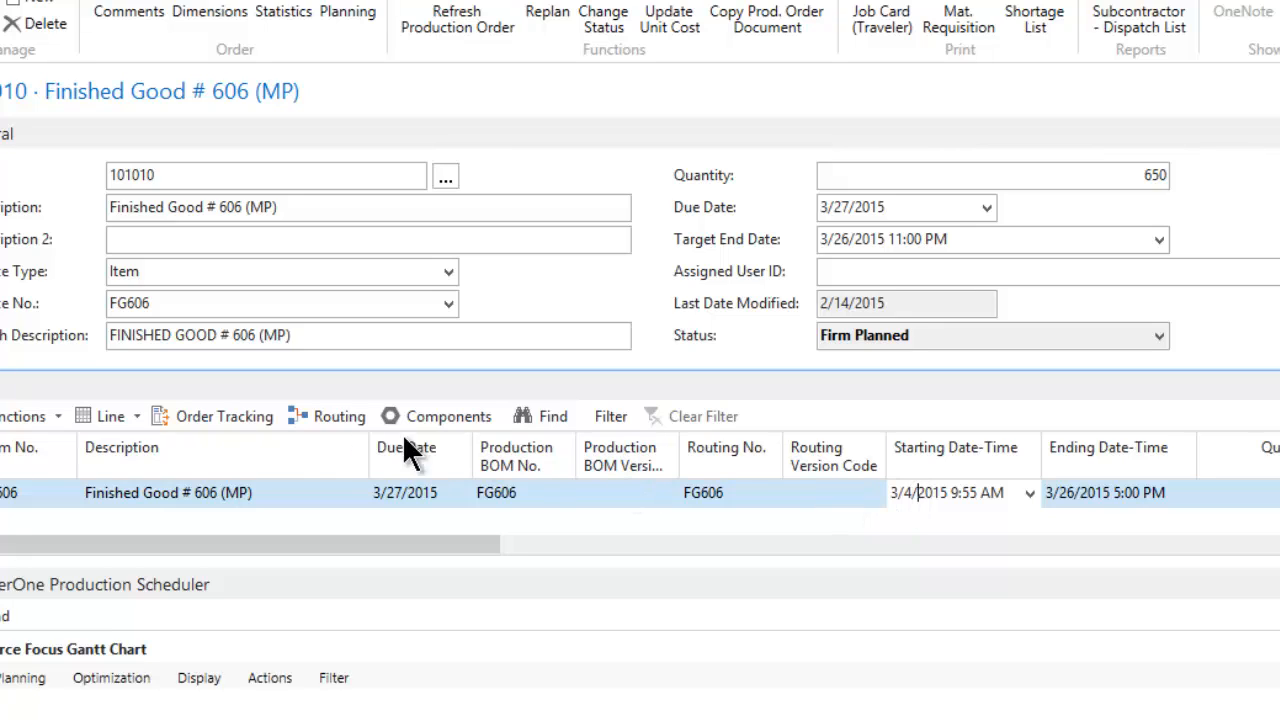
pyautogui.click(340, 418)
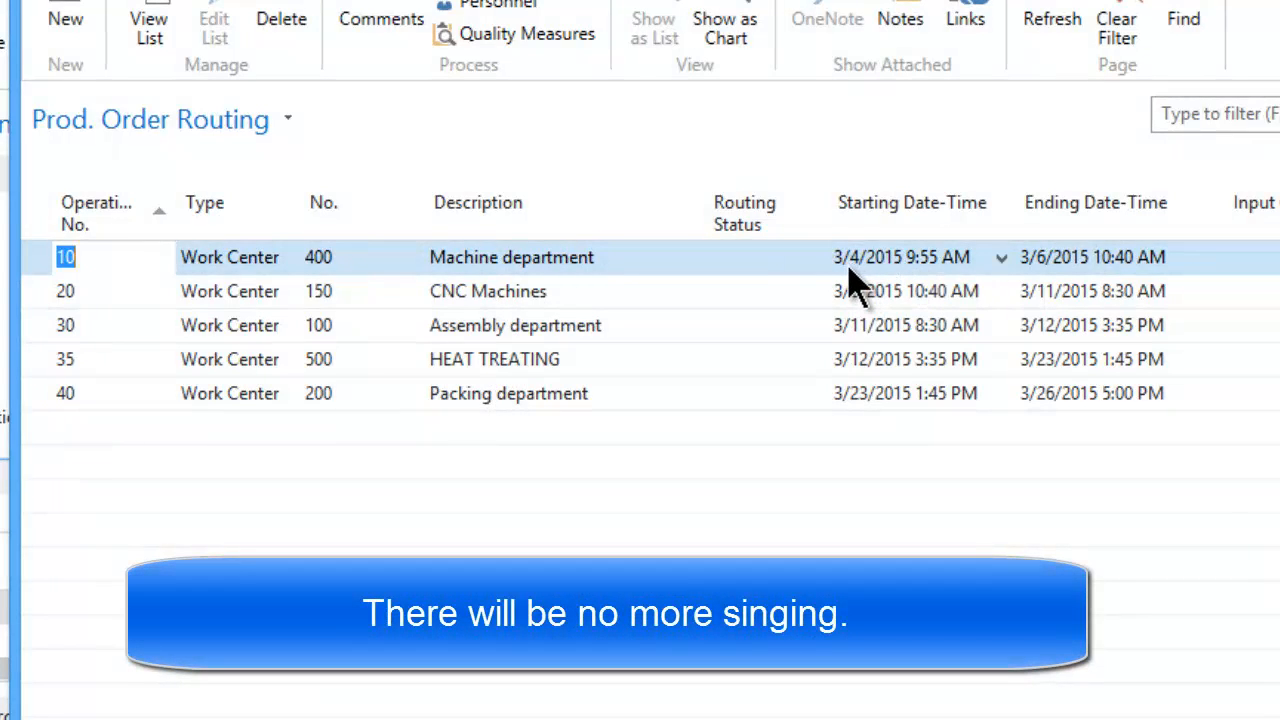
pyautogui.hscroll(4, 640, 320)
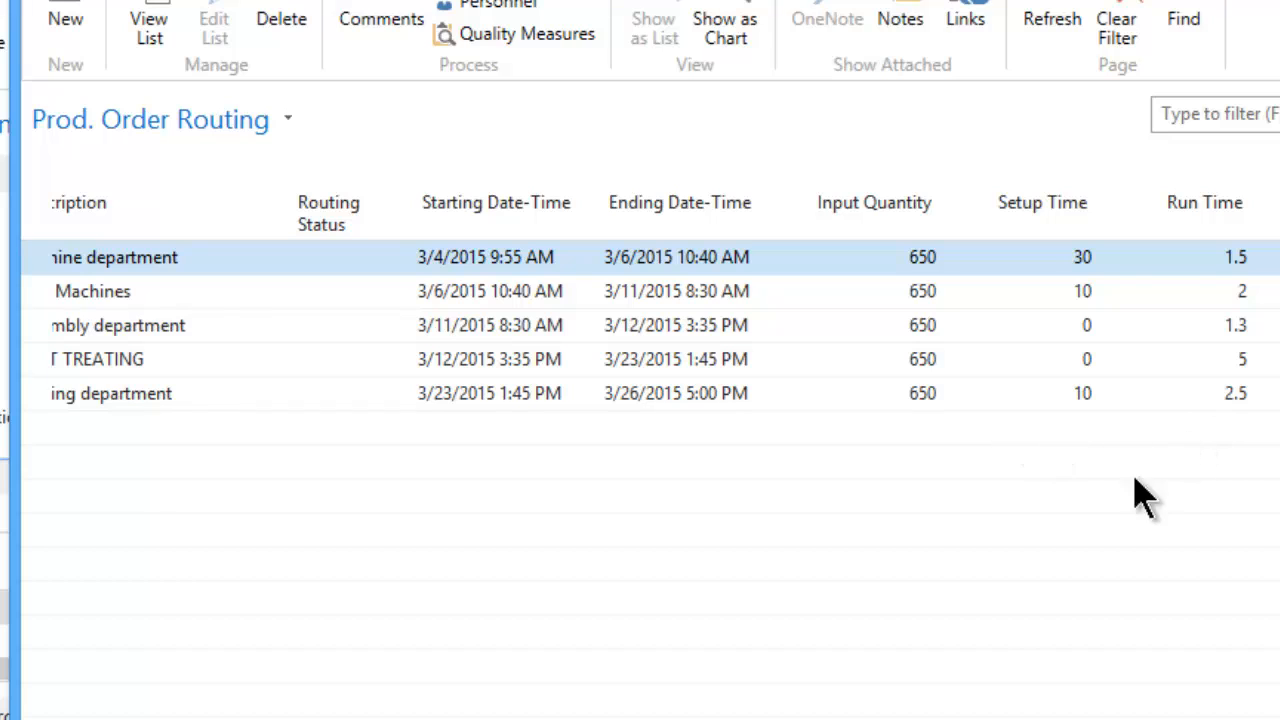
pyautogui.hscroll(2, 640, 320)
pyautogui.hscroll(5, 640, 320)
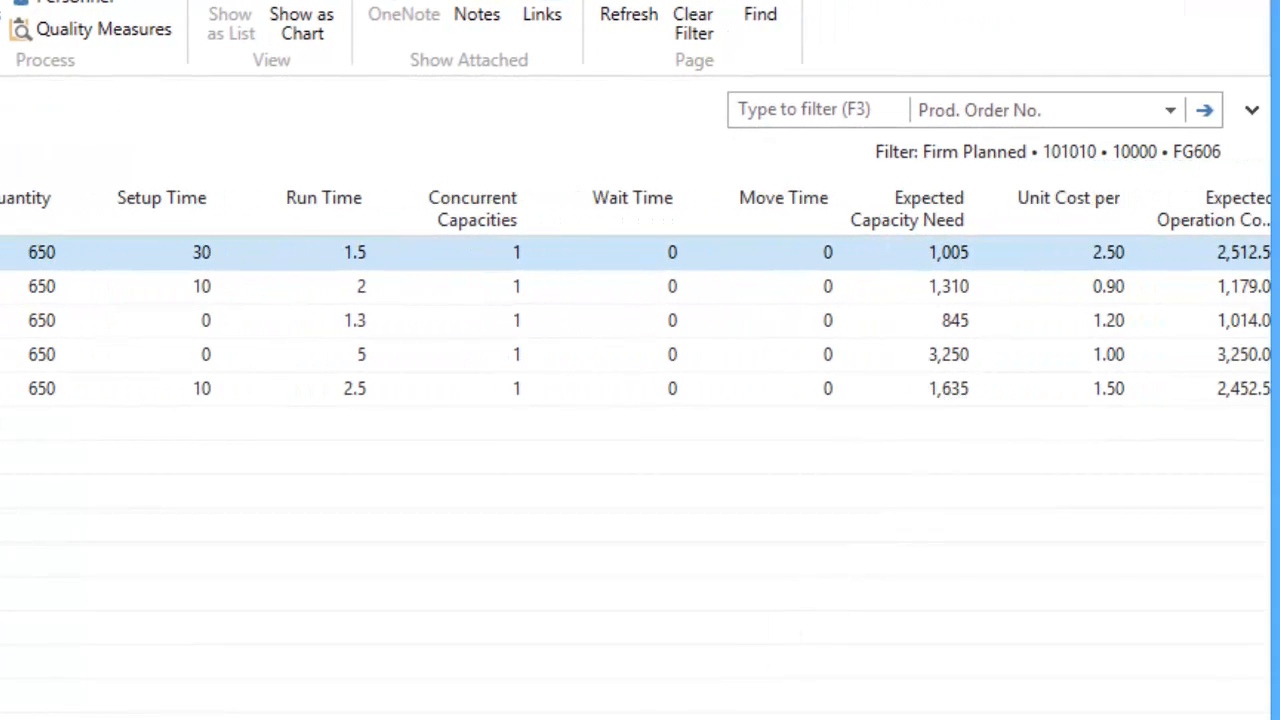
pyautogui.moveTo(600, 719); pyautogui.dragTo(780, 719)
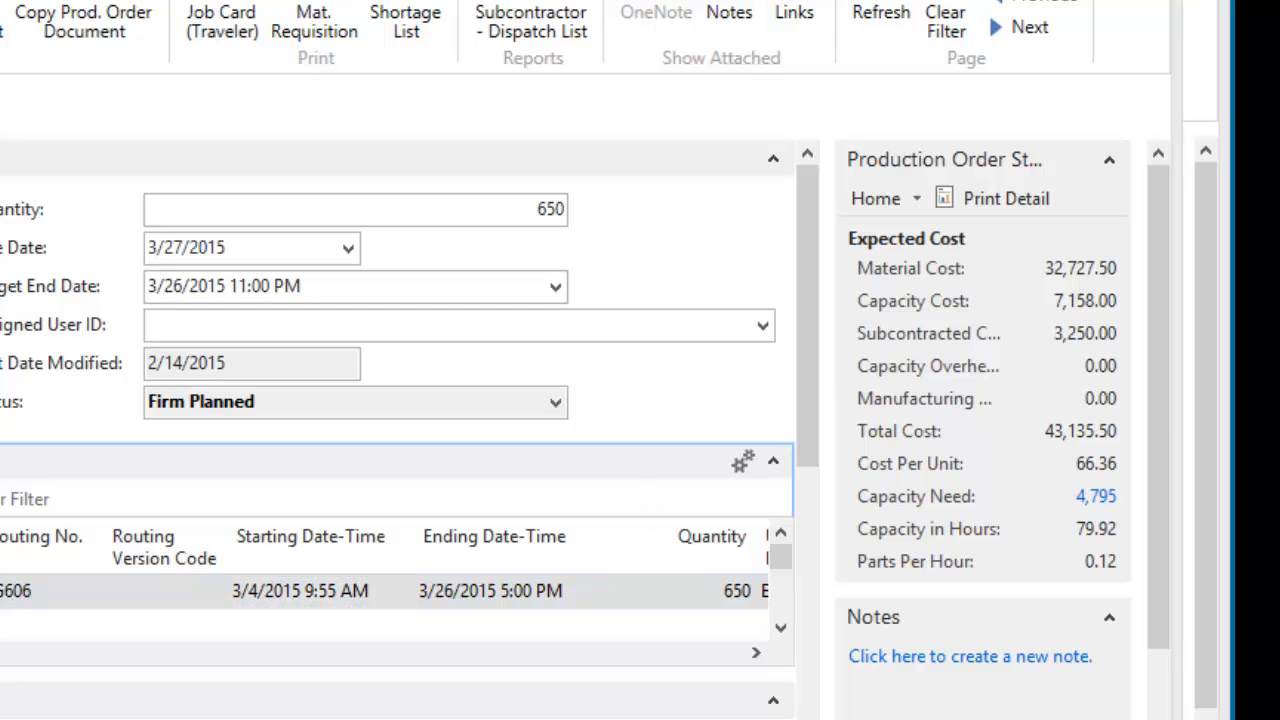
# Review the order line's components, including expected and remaining quantities, unit costs and cost amounts, and return to the production order.
pyautogui.moveTo(1279, 0); pyautogui.dragTo(270, 0)
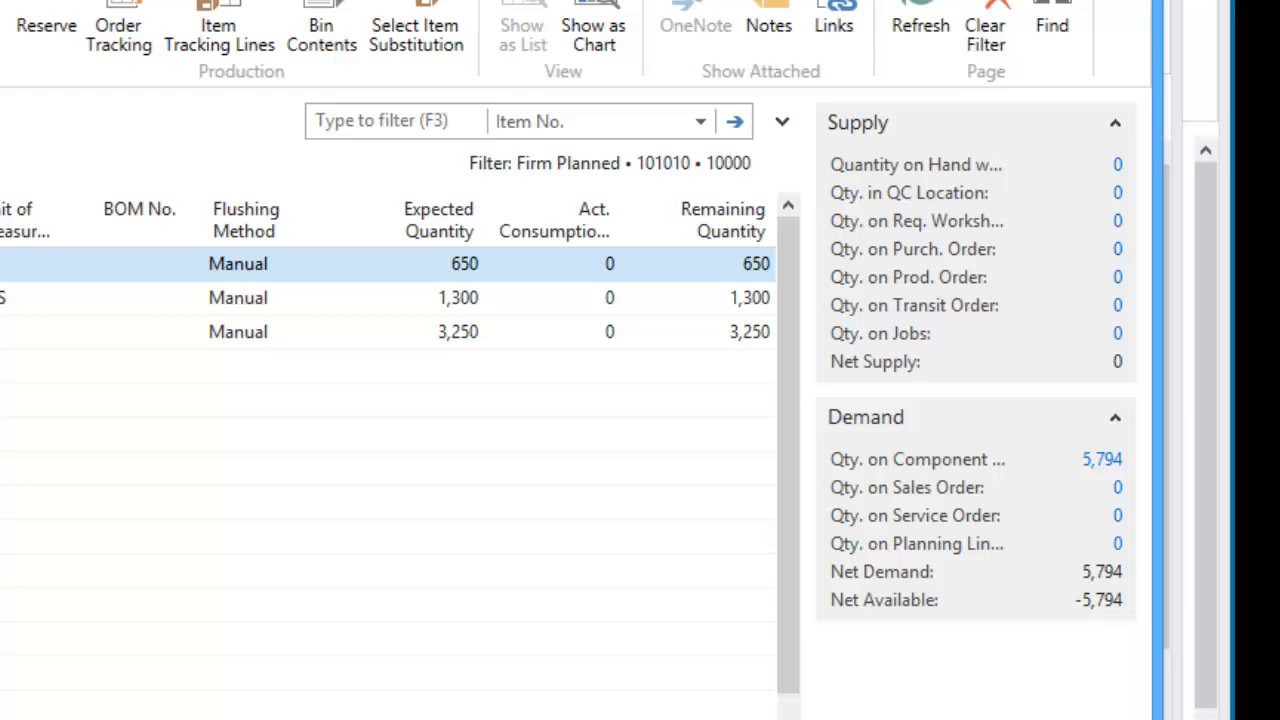
pyautogui.moveTo(400, 719); pyautogui.dragTo(629, 719)
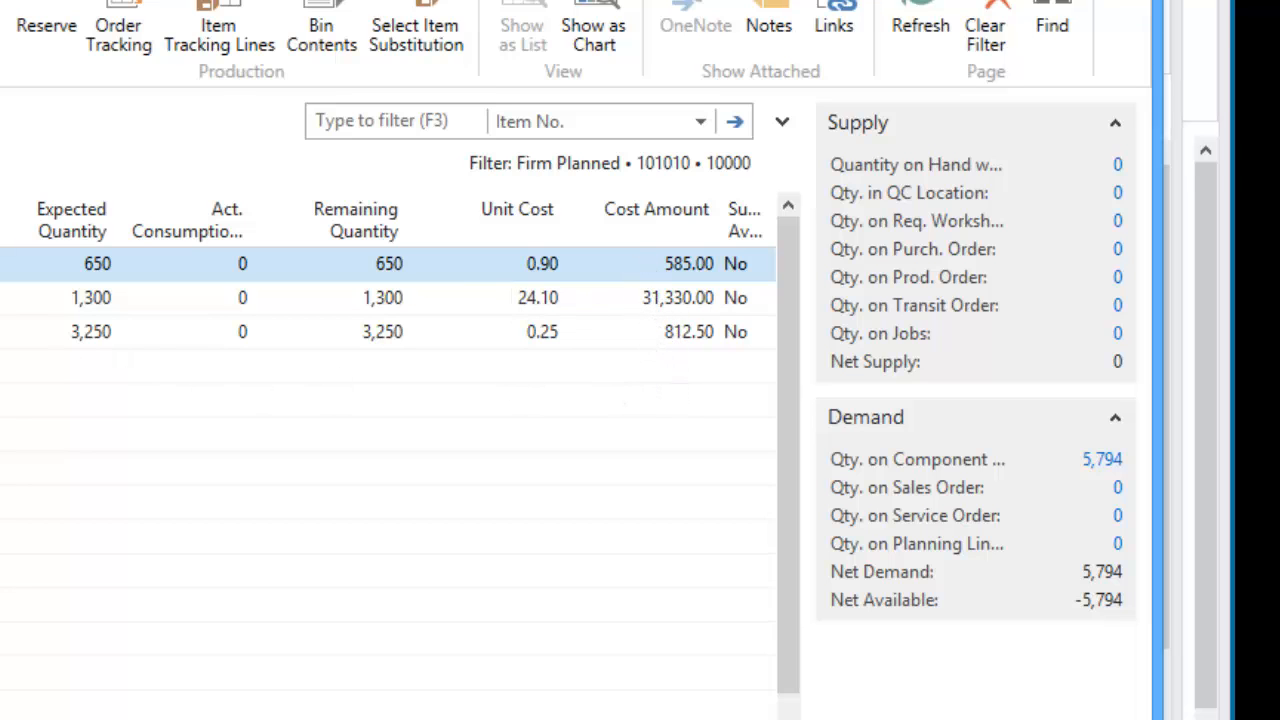
pyautogui.press('Escape')
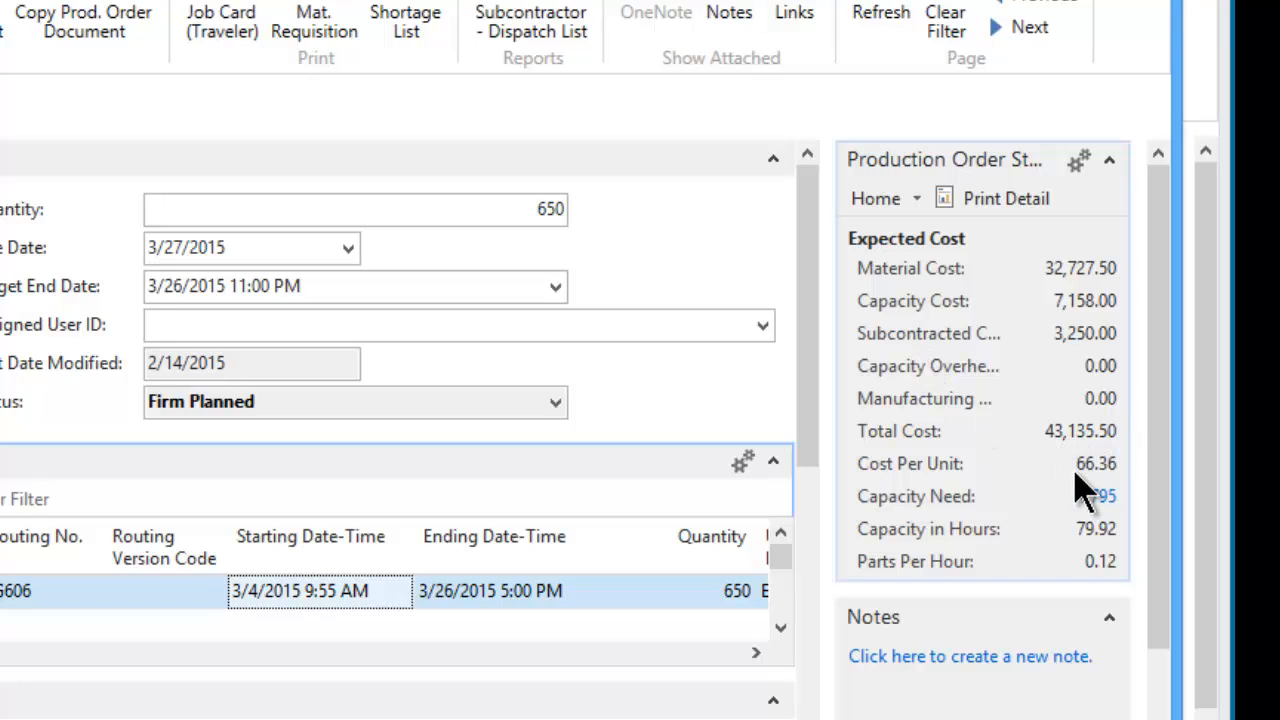
# Examine the order's operations in the Resource Focus Gantt Chart and return to the Firm Planned Production Orders list.
pyautogui.click(563, 249)
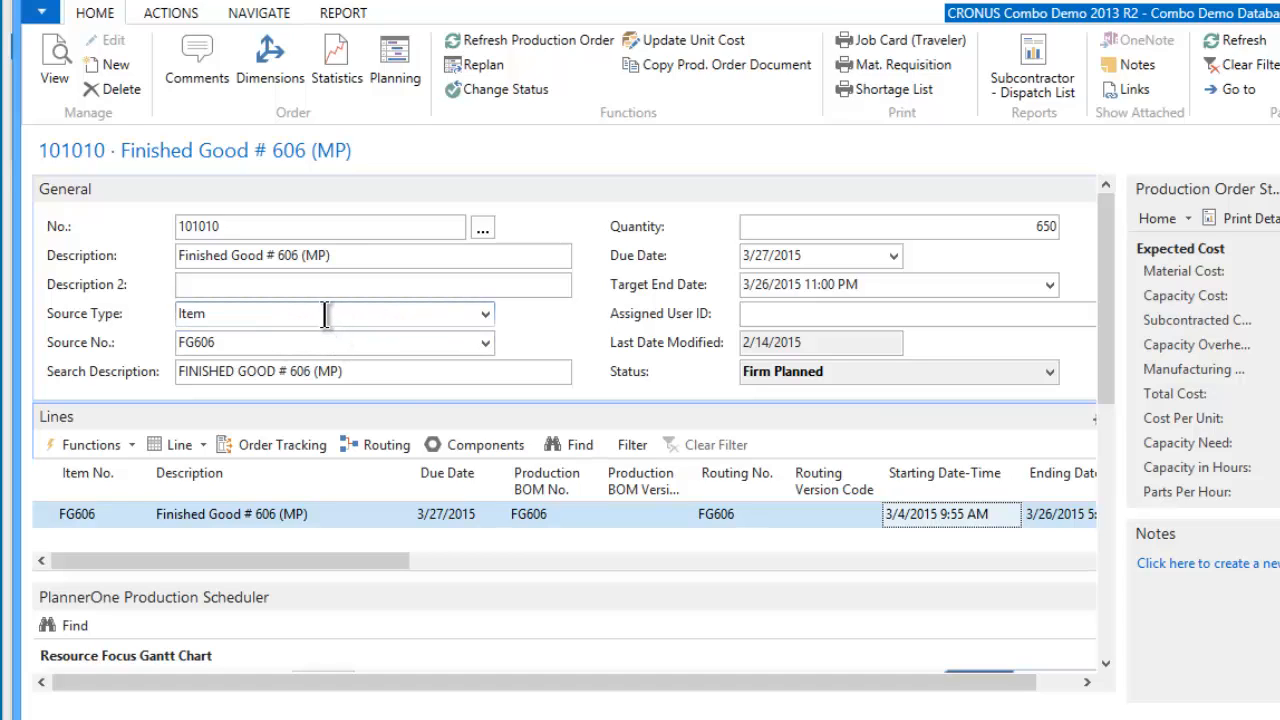
pyautogui.moveTo(1104, 270); pyautogui.dragTo(1110, 435)
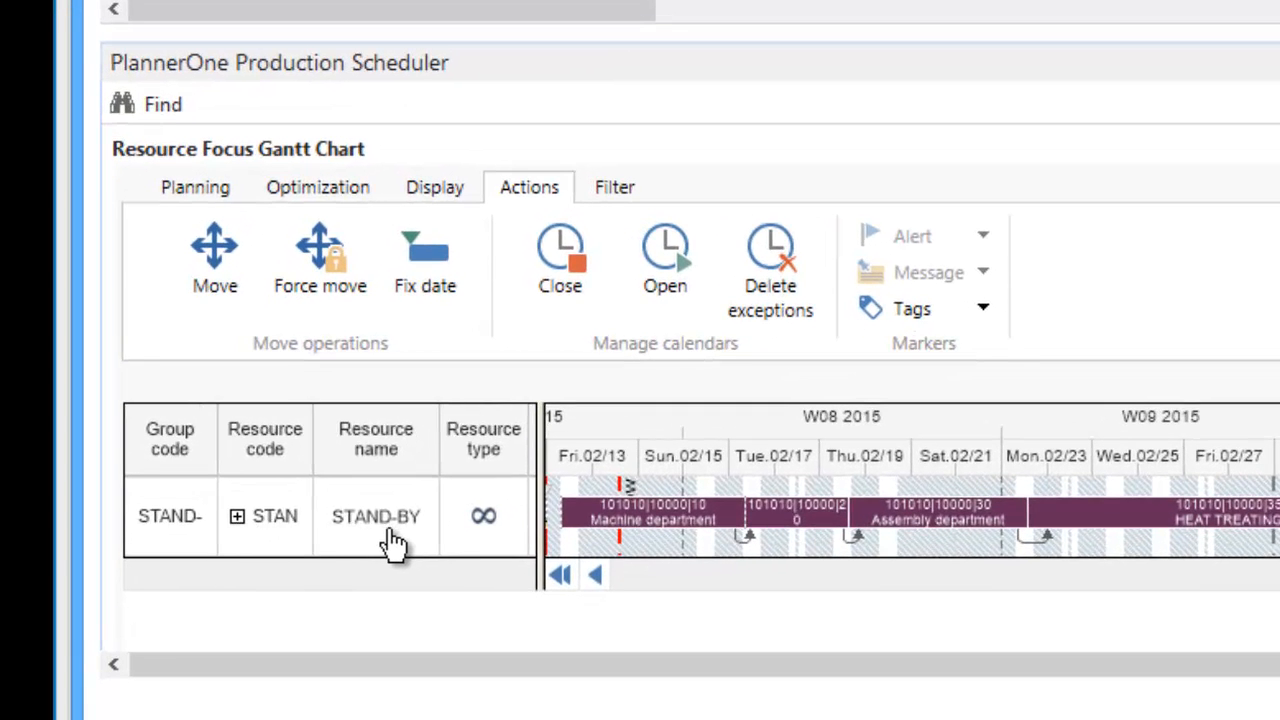
pyautogui.scroll(1, 690, 310)
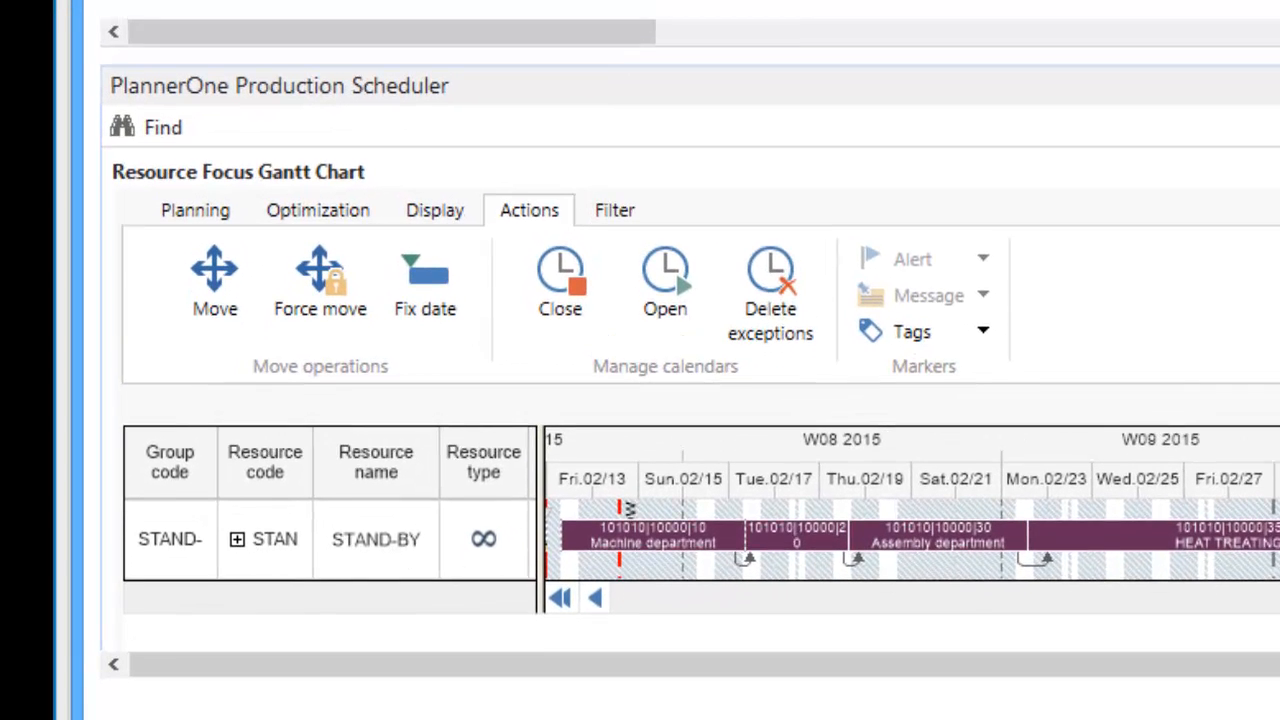
pyautogui.scroll(5, 690, 350)
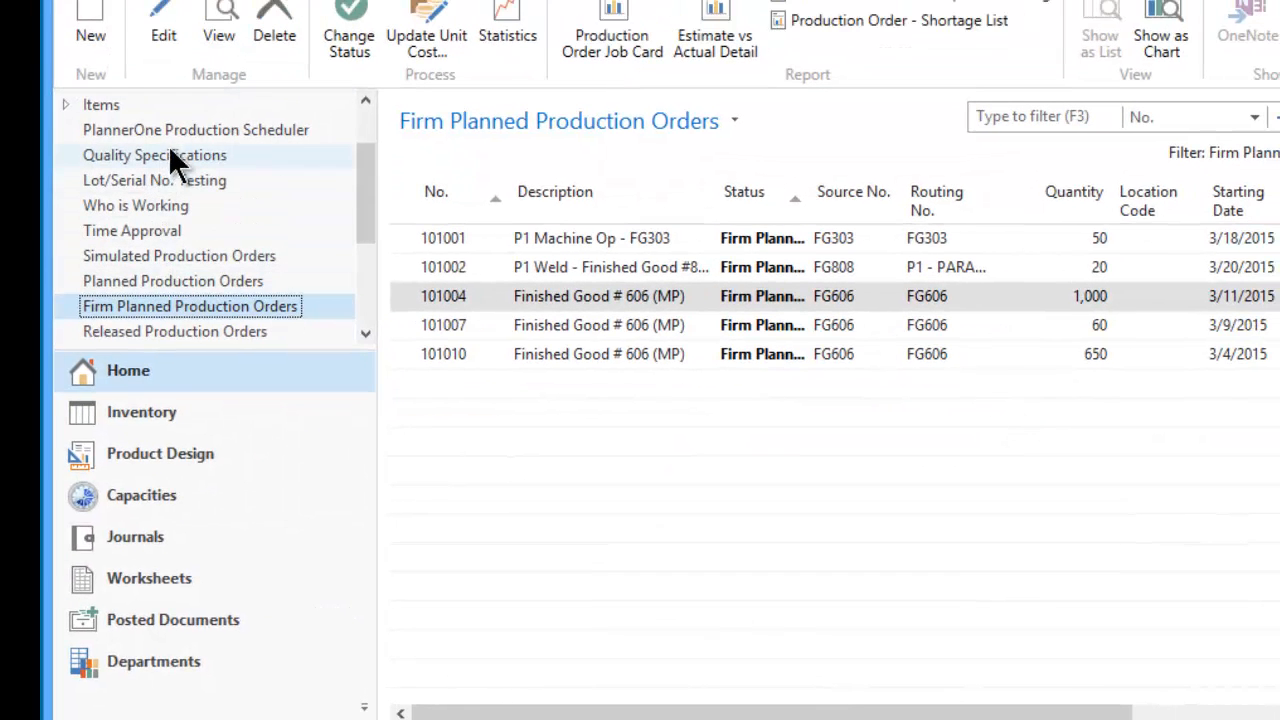
# Open the PlannerOne Production Scheduler and bring the STAND-BY resource into view on the Resource Gantt chart.
pyautogui.click(173, 130)
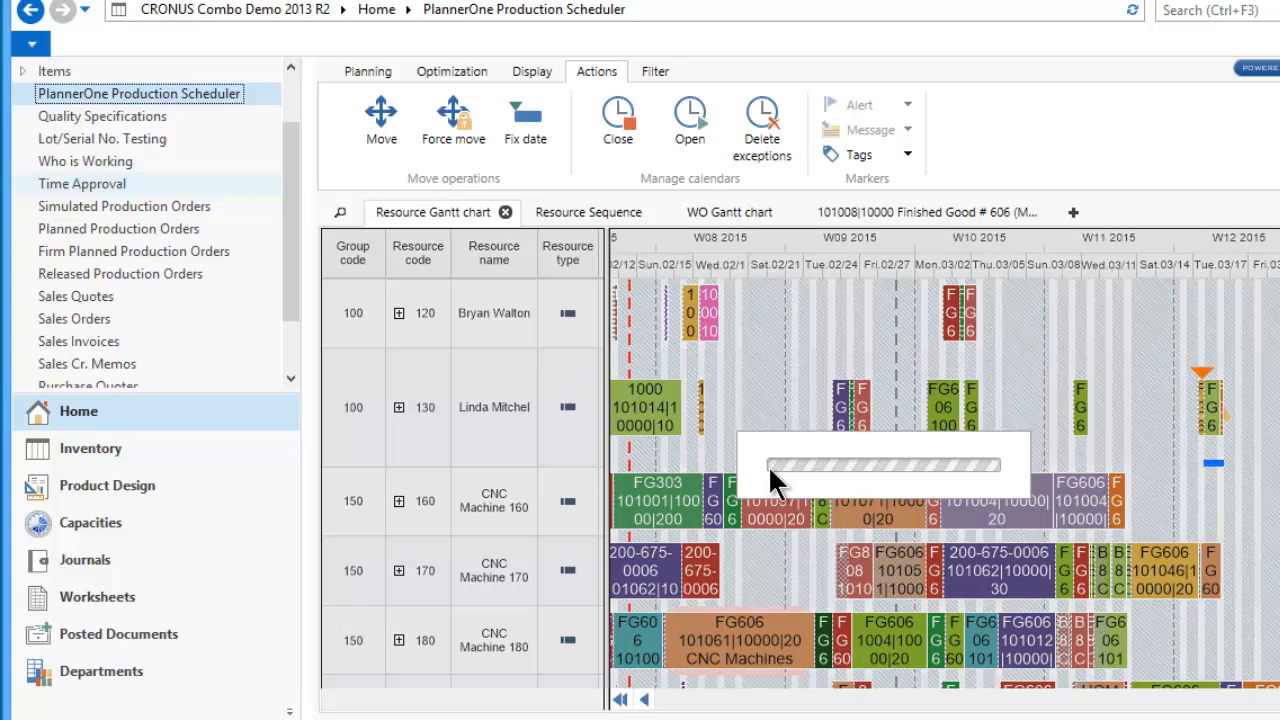
pyautogui.scroll(1, 823, 484)
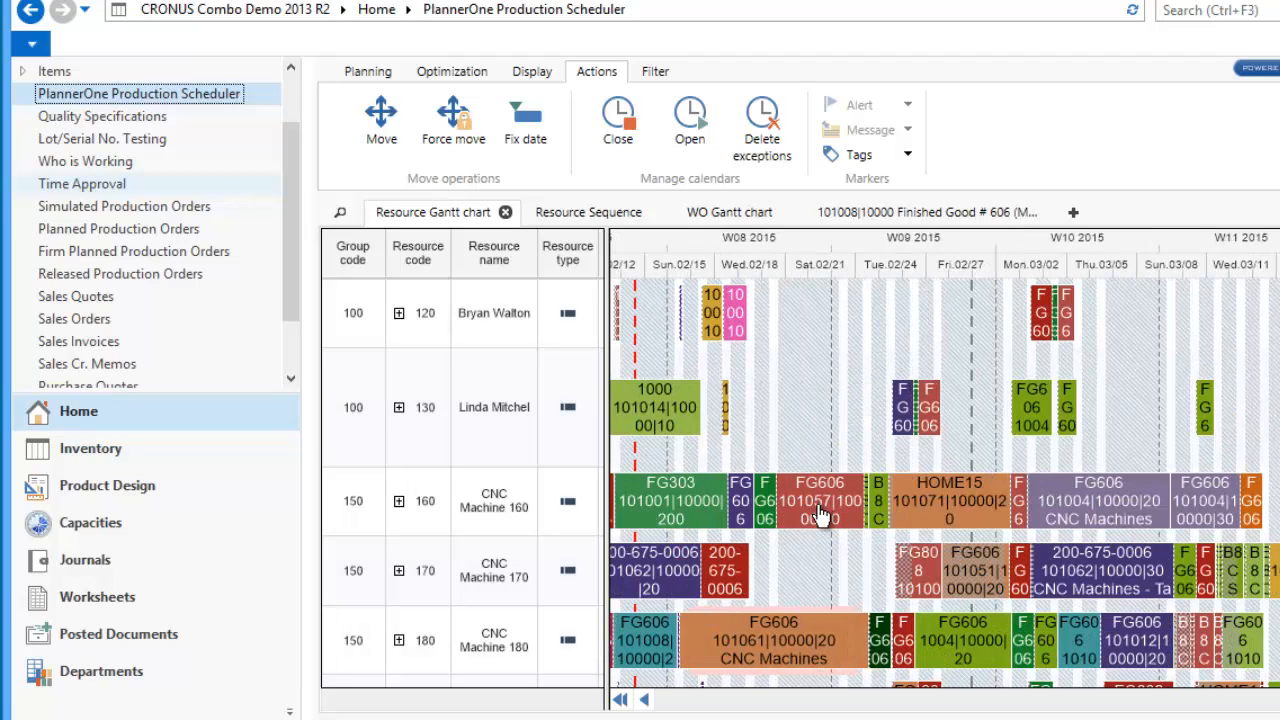
pyautogui.scroll(1, 824, 482)
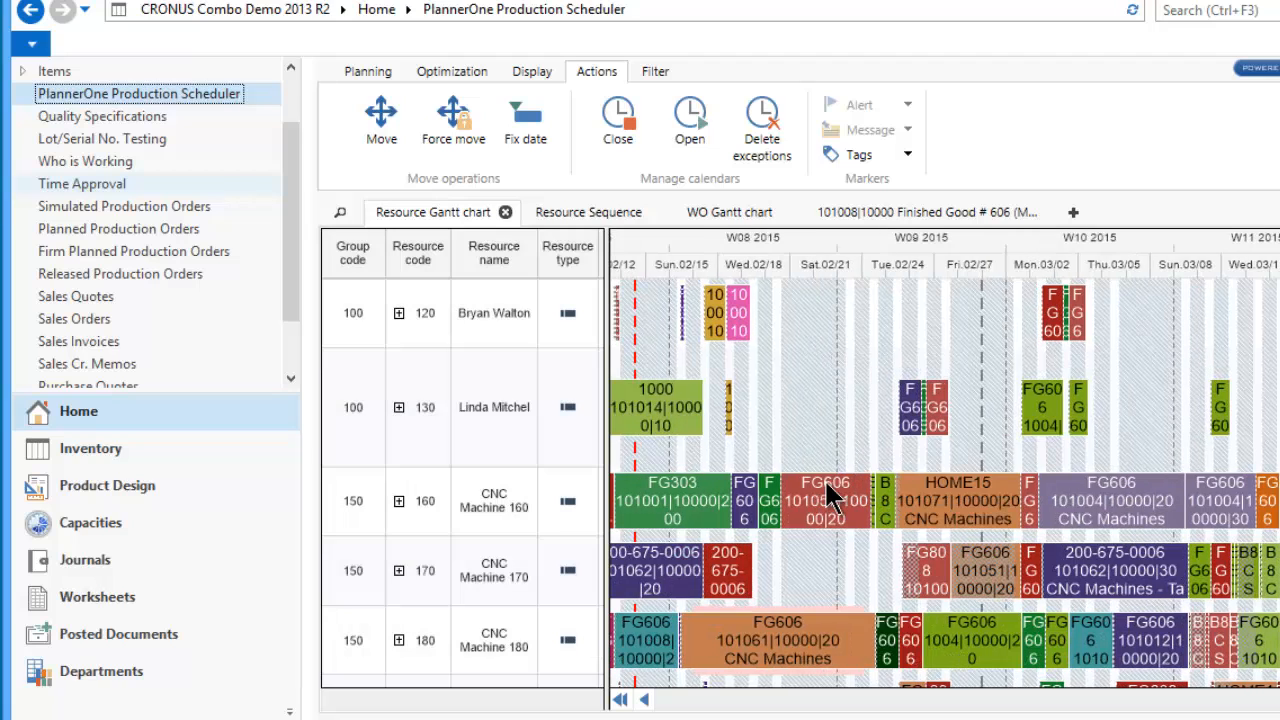
pyautogui.scroll(-1, 823, 516)
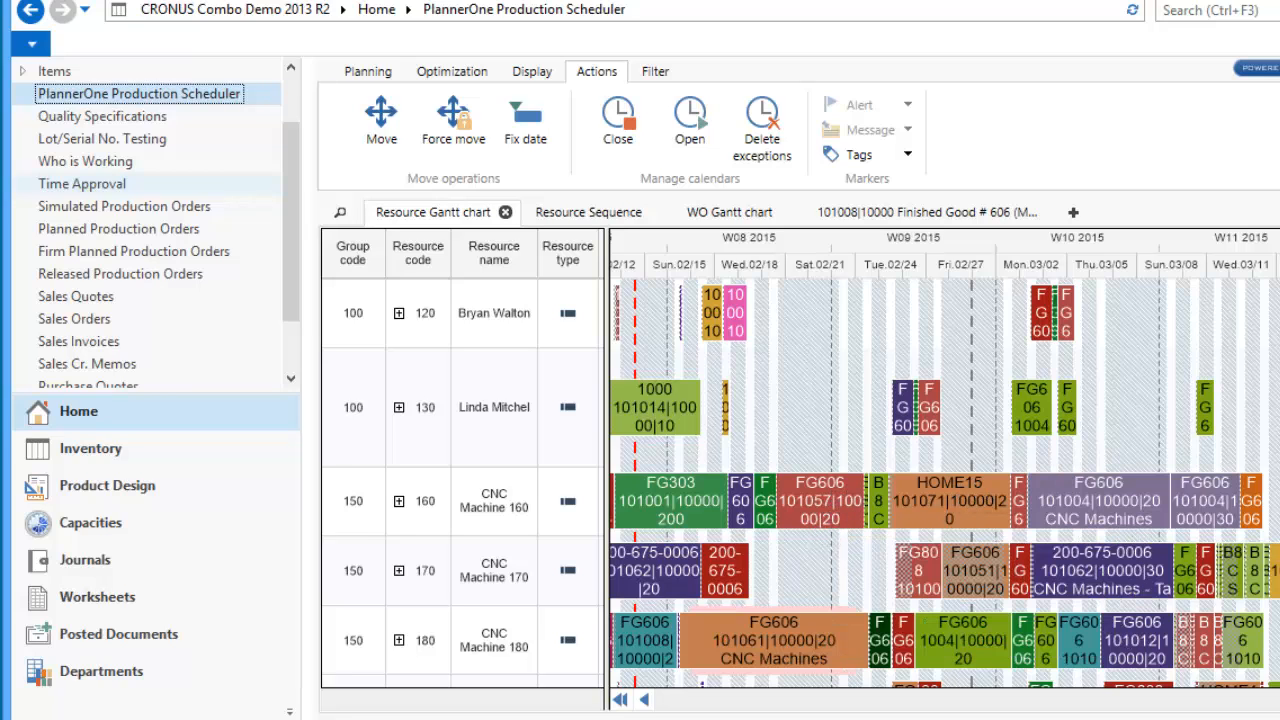
pyautogui.scroll(3, 677, 402)
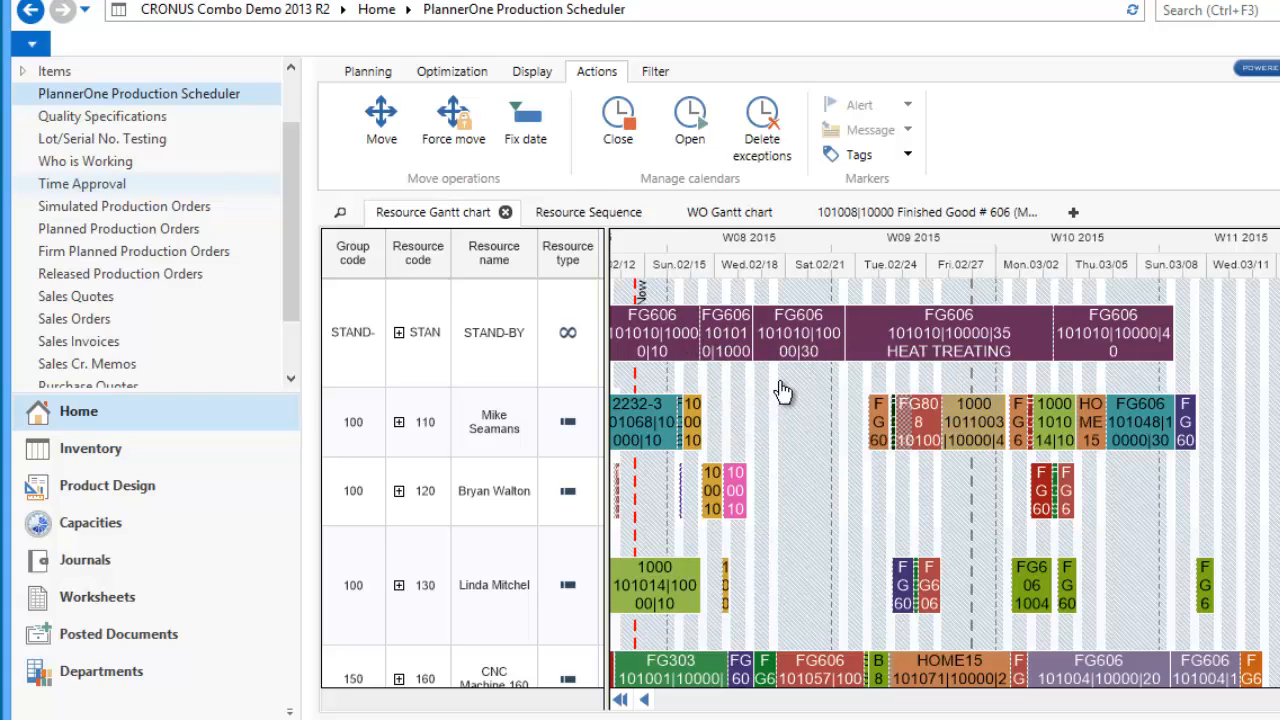
# Color the Gantt chart operations by Item.
pyautogui.click(530, 70)
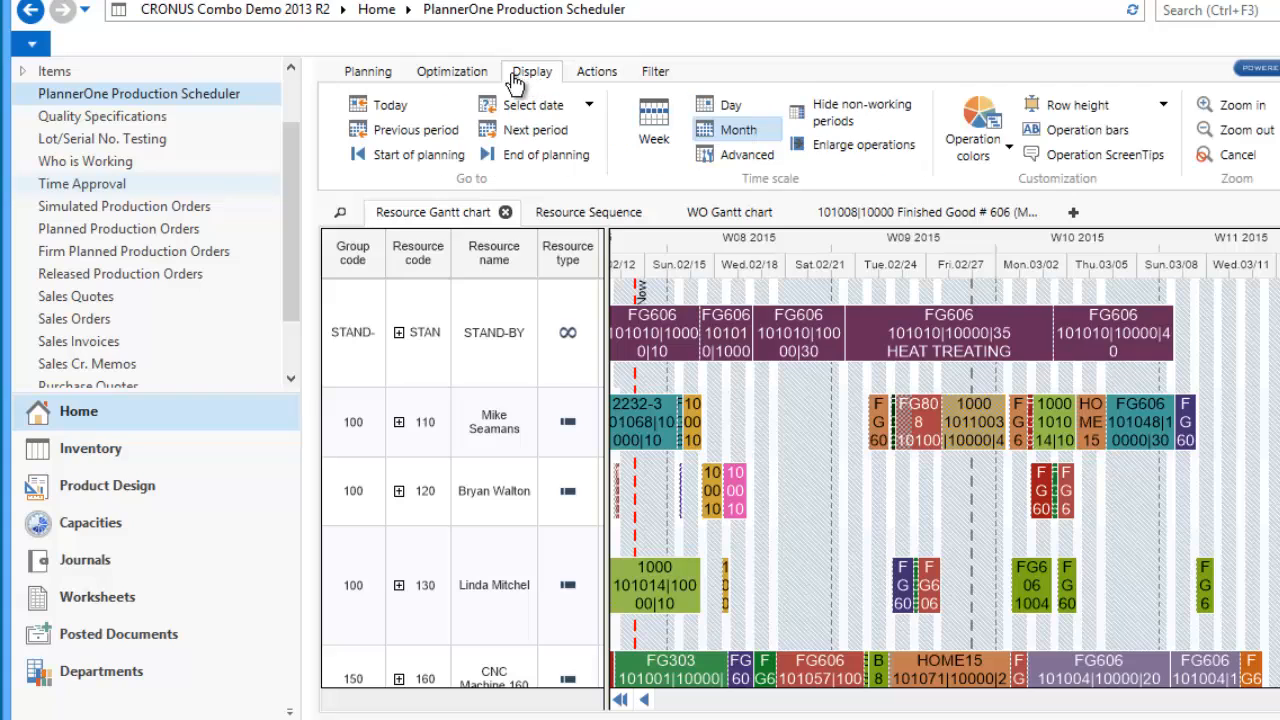
pyautogui.click(985, 117)
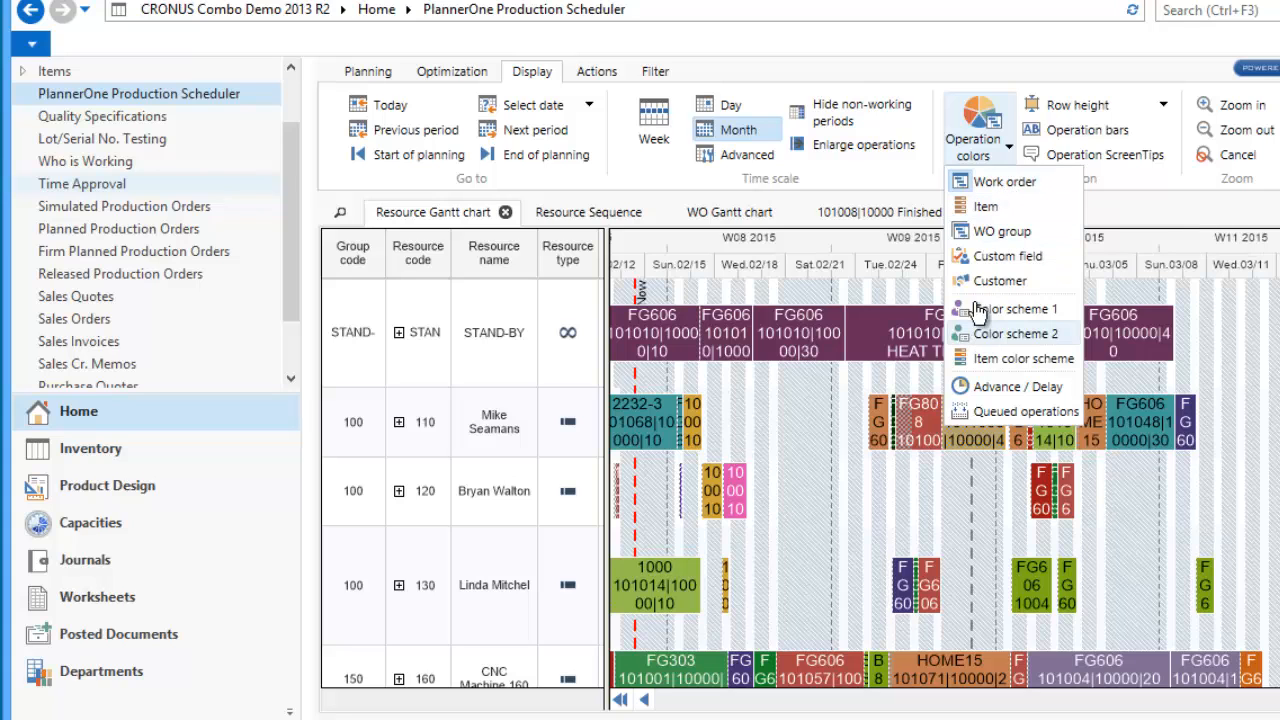
pyautogui.click(985, 212)
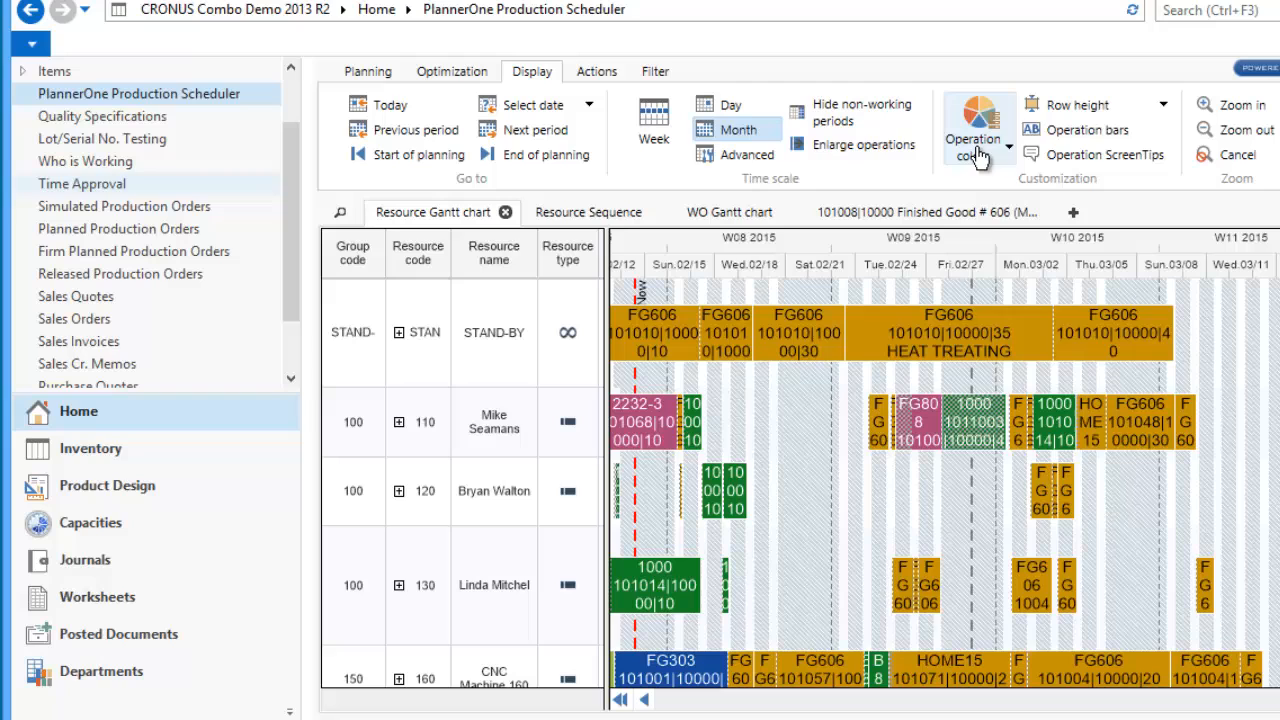
# Color the Gantt chart operations by Advance / Delay and look over the resources' operations.
pyautogui.click(978, 156)
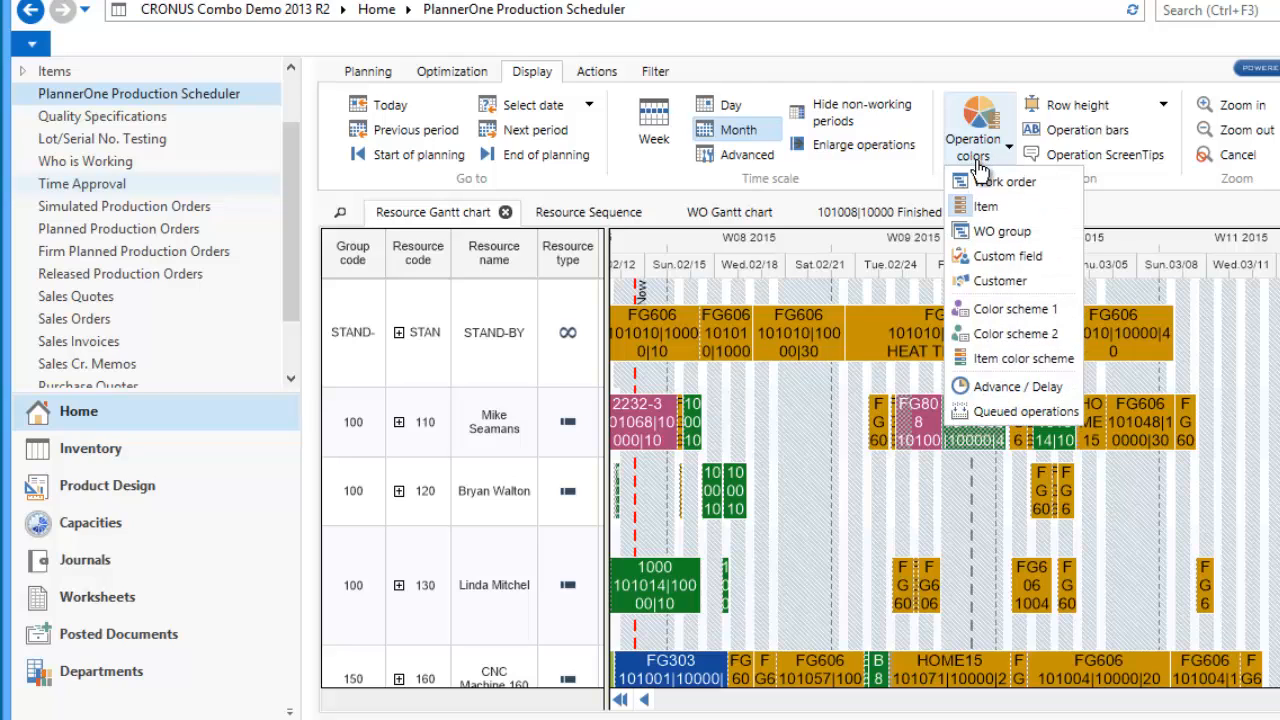
pyautogui.click(987, 386)
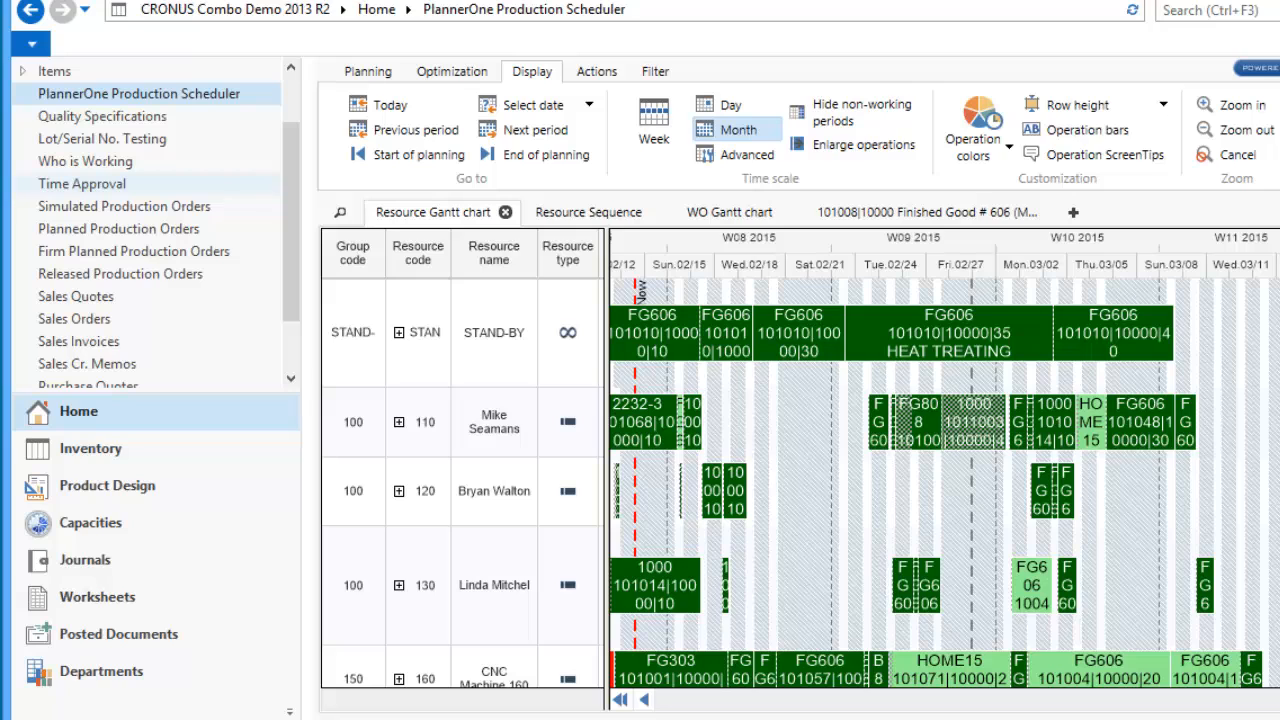
pyautogui.scroll(-2, 1250, 460)
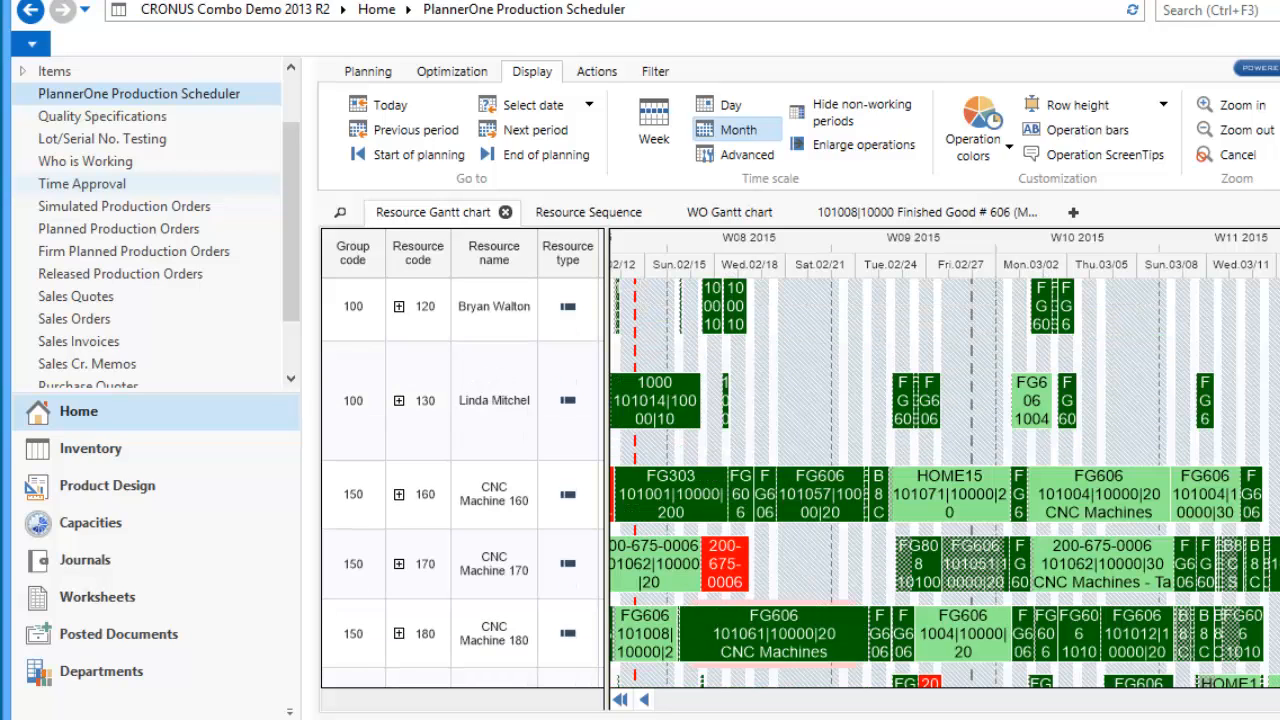
pyautogui.scroll(2, 1255, 416)
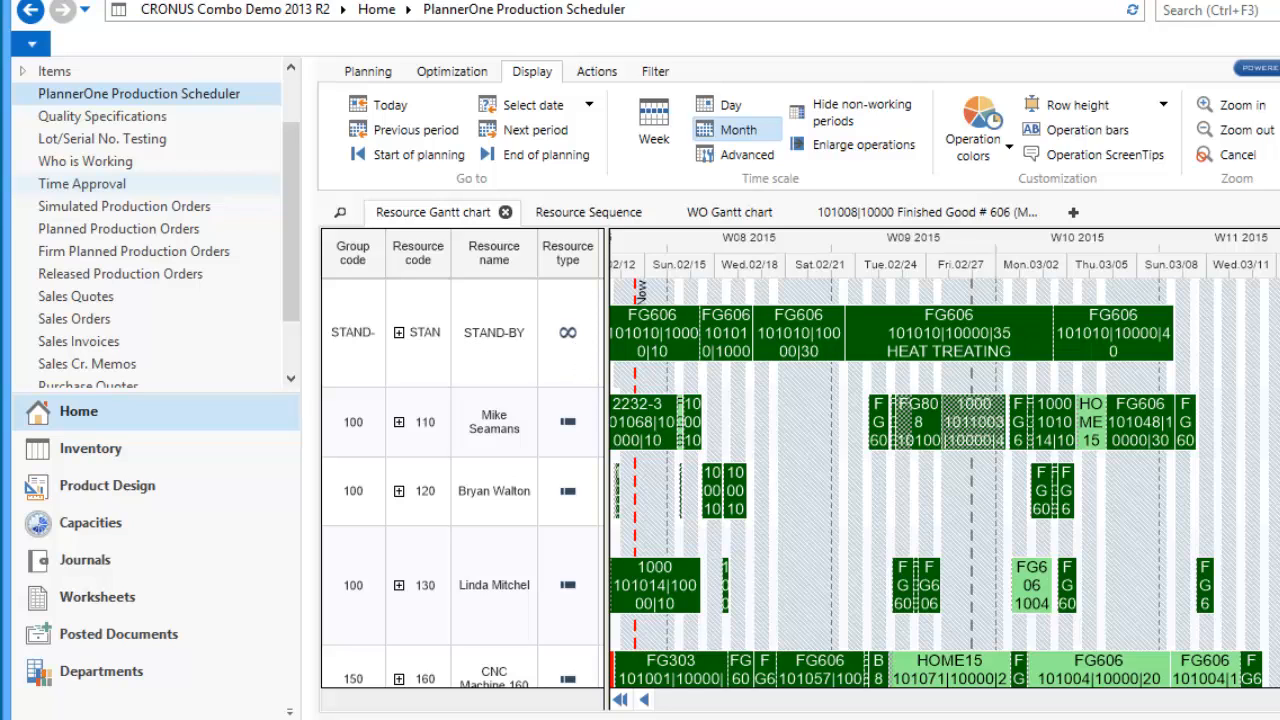
# Switch to the PDF guide and read the 7:00 am Stand-by list check and the 7:30 am Schedule function sections.
pyautogui.click(808, 719)
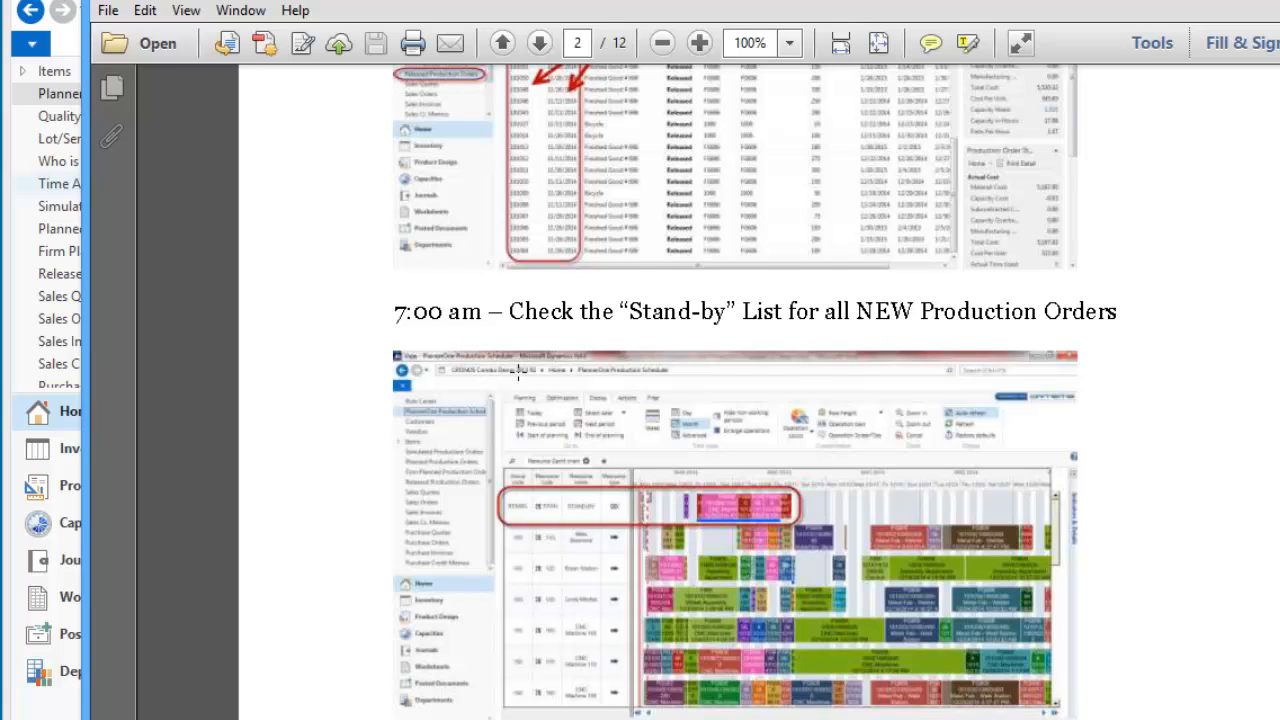
pyautogui.scroll(-3, 518, 373)
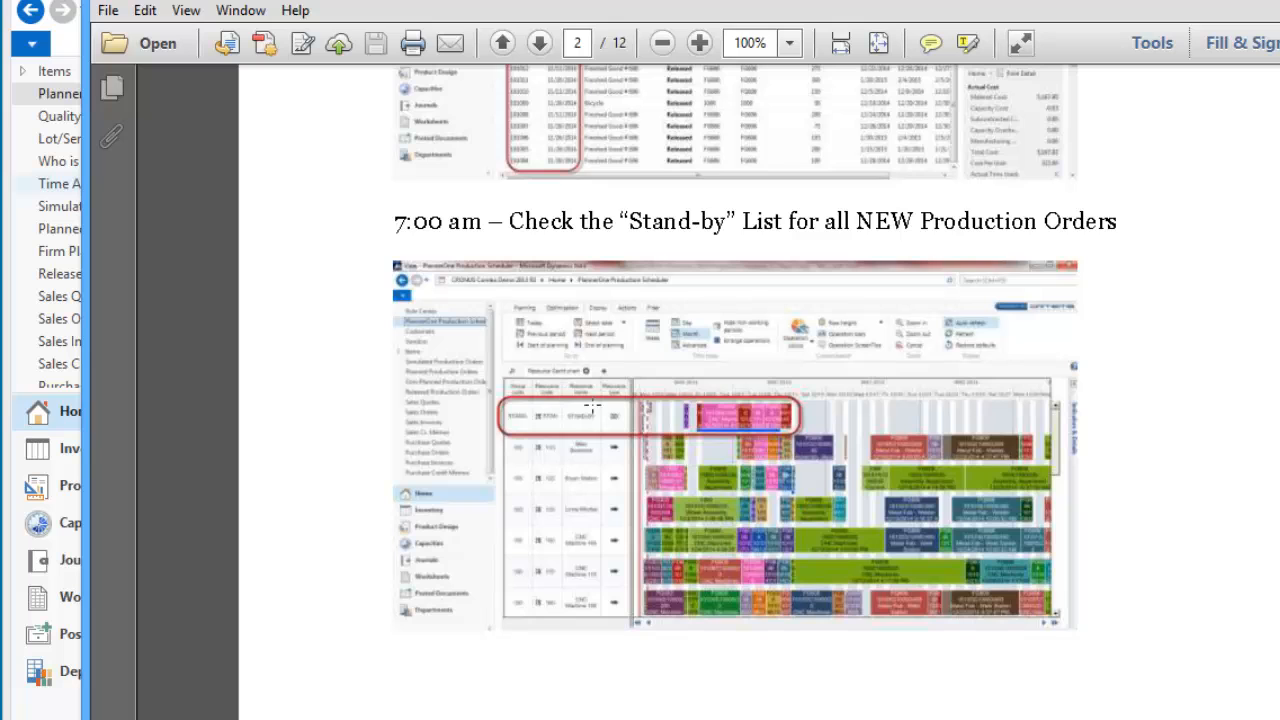
pyautogui.scroll(-5, 630, 428)
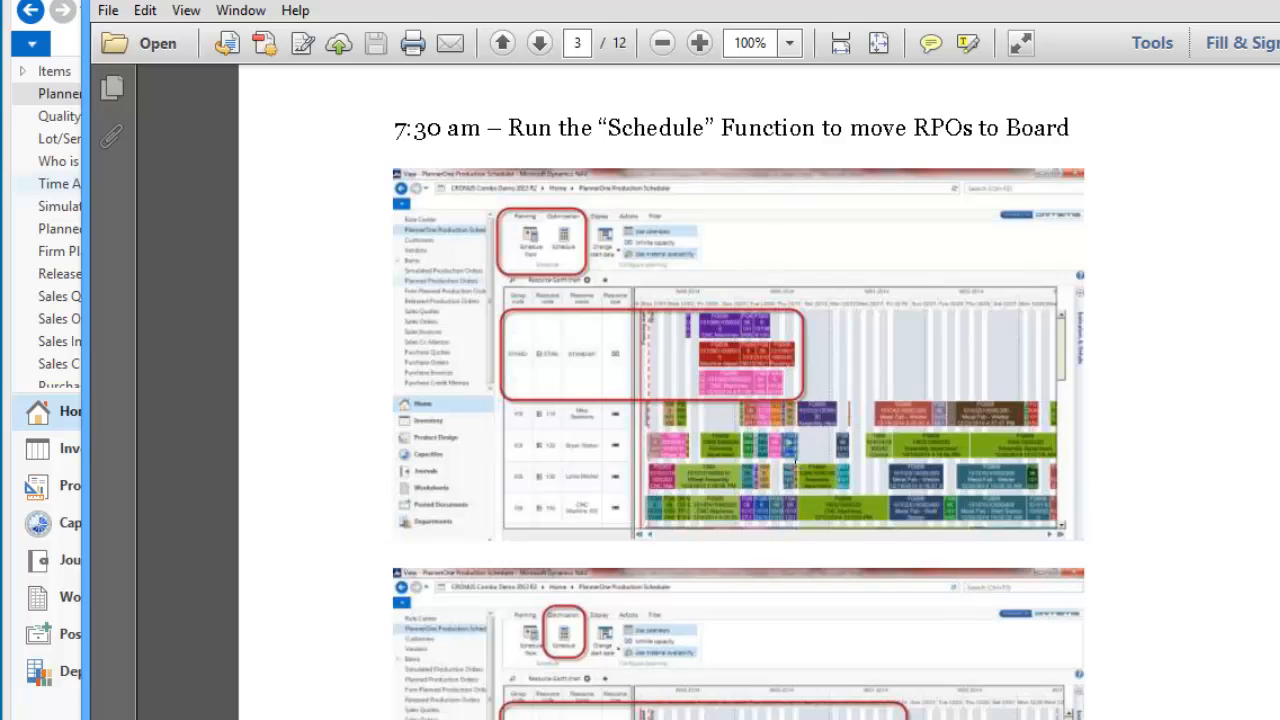
pyautogui.scroll(-3, 1120, 453)
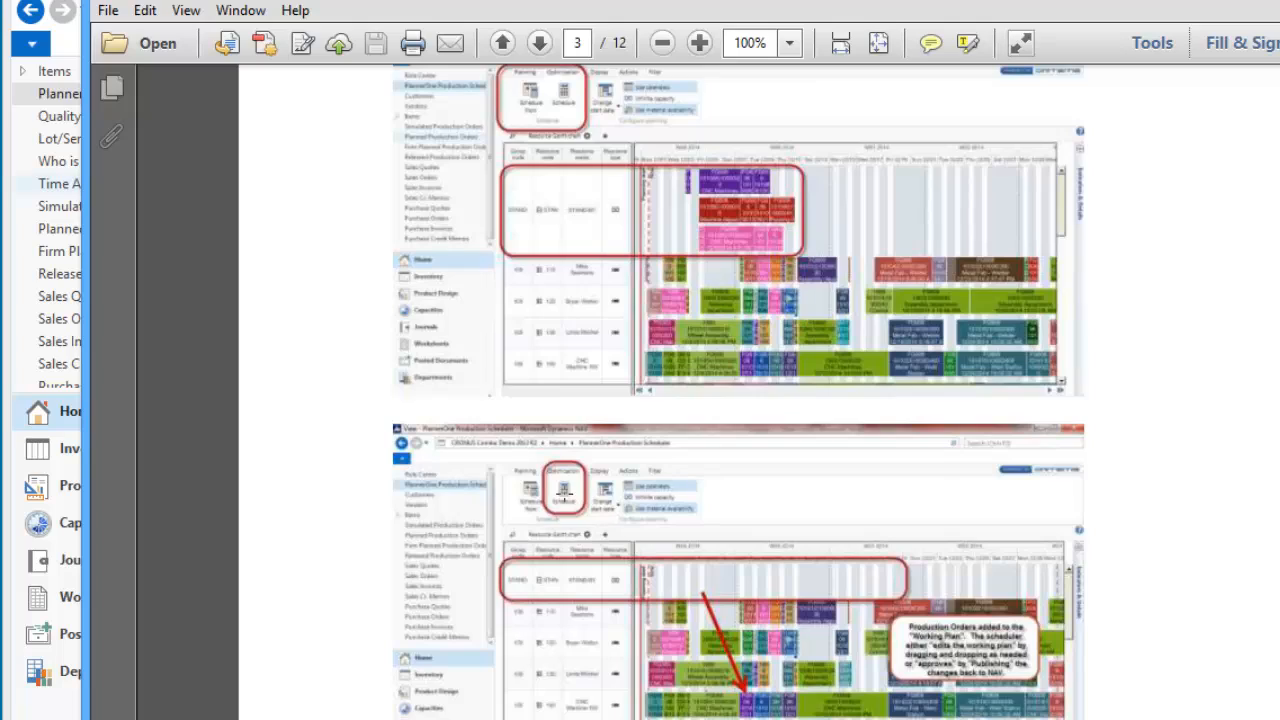
pyautogui.scroll(-1, 564, 490)
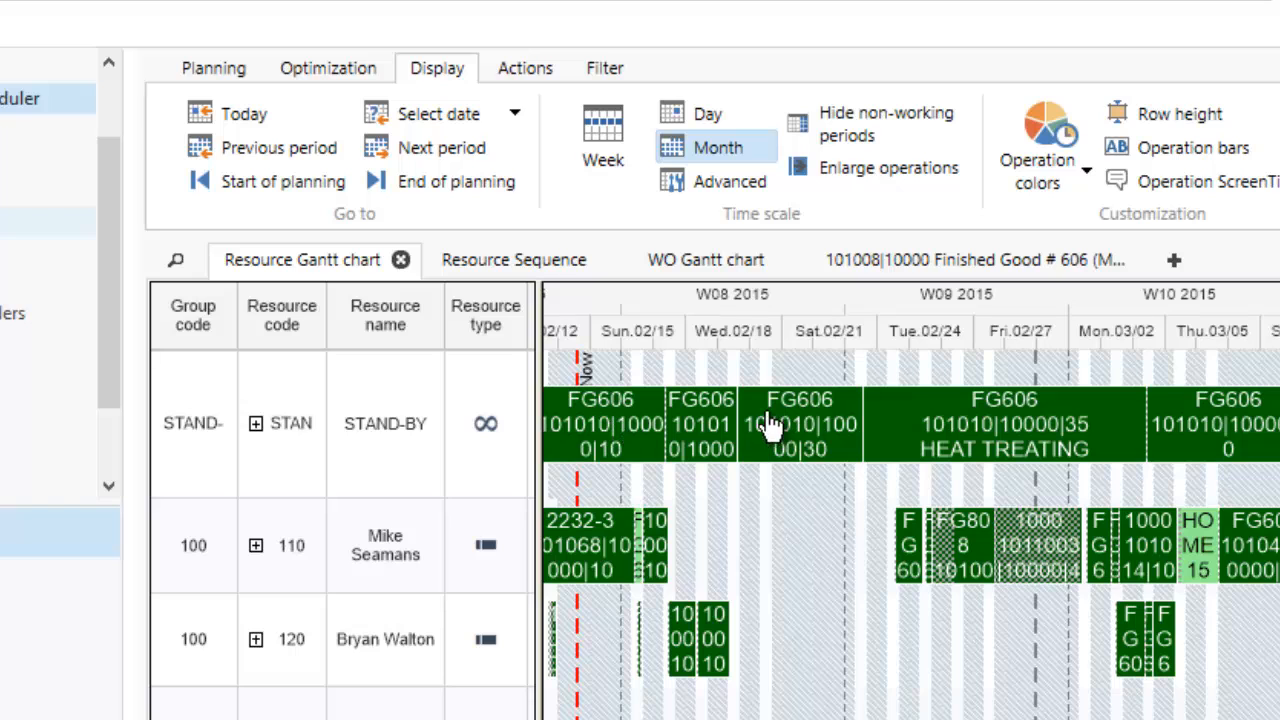
# Color the operations on the scheduler's Resource Gantt chart by Work order.
pyautogui.click(1037, 125)
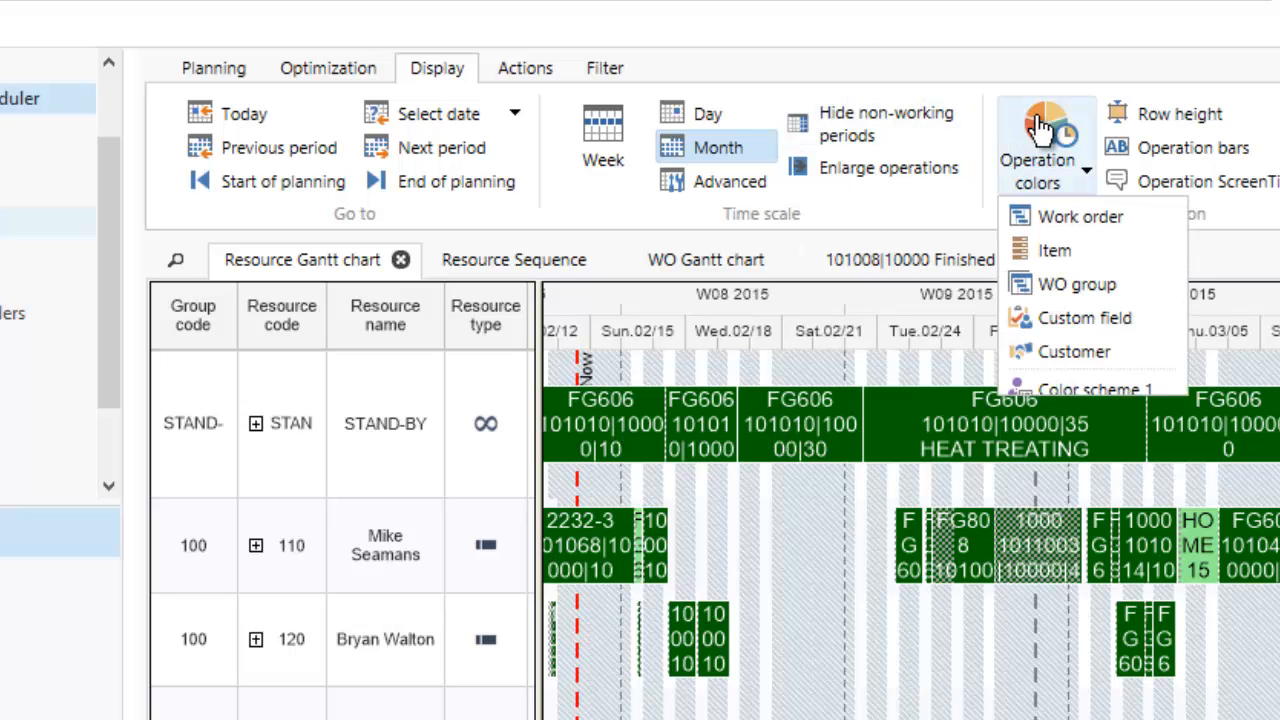
pyautogui.click(1062, 217)
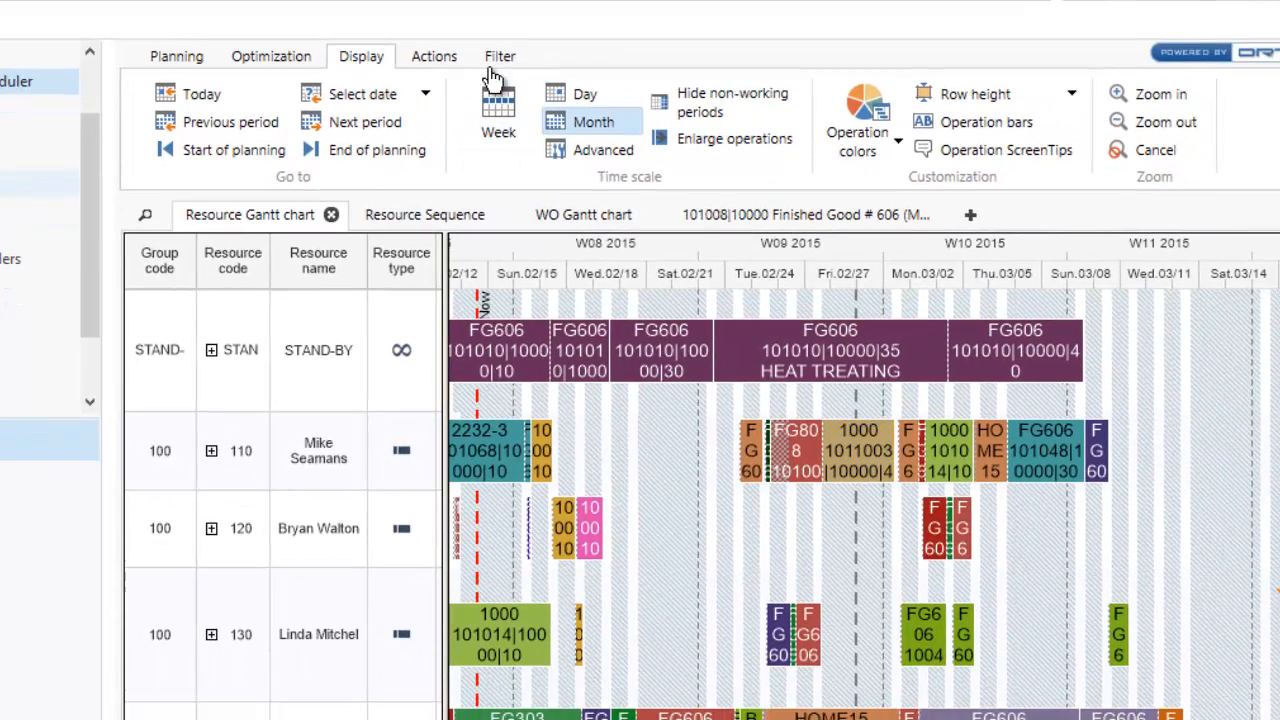
# Highlight the work order network of the first FG606 operation in the STAND-BY row.
pyautogui.click(500, 57)
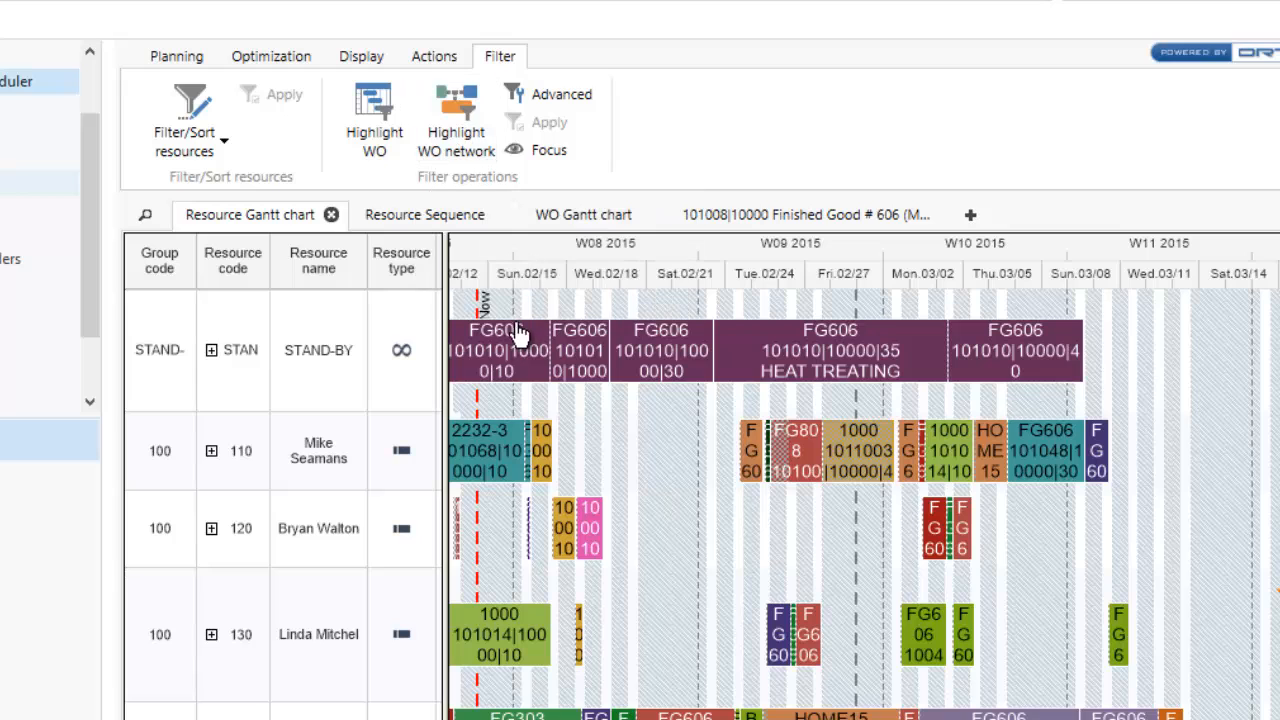
pyautogui.click(460, 115)
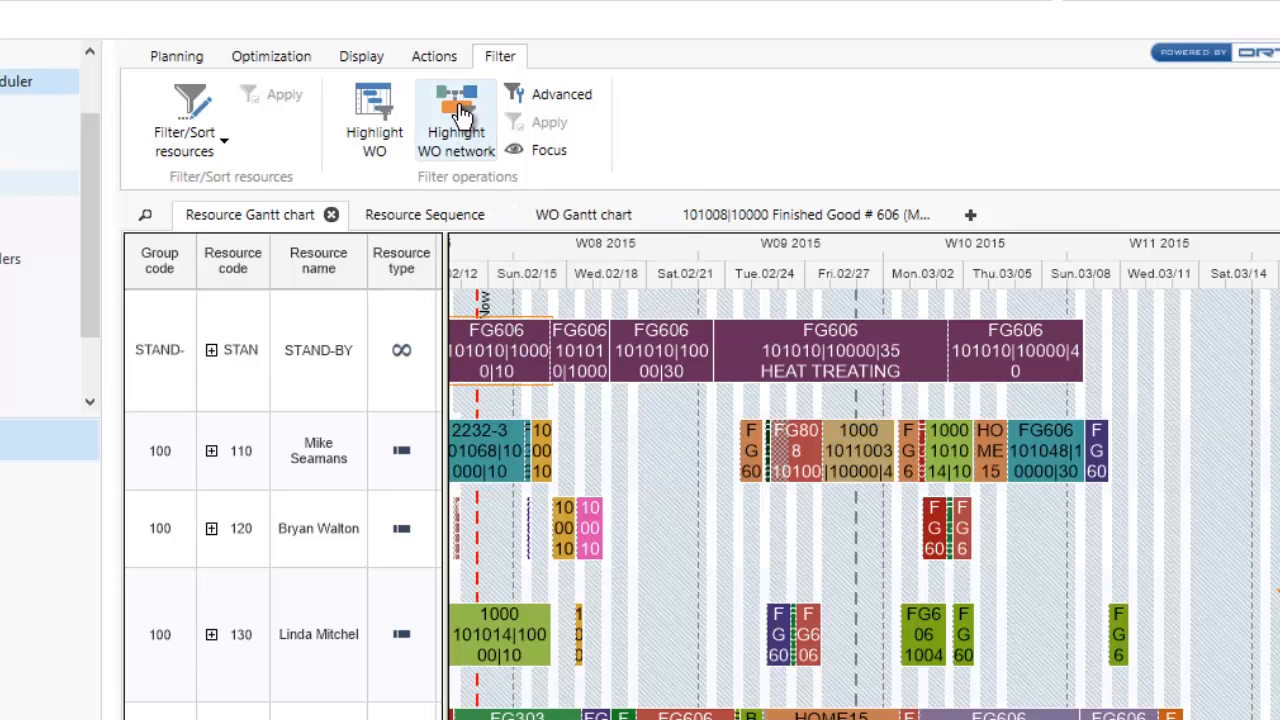
pyautogui.click(460, 115)
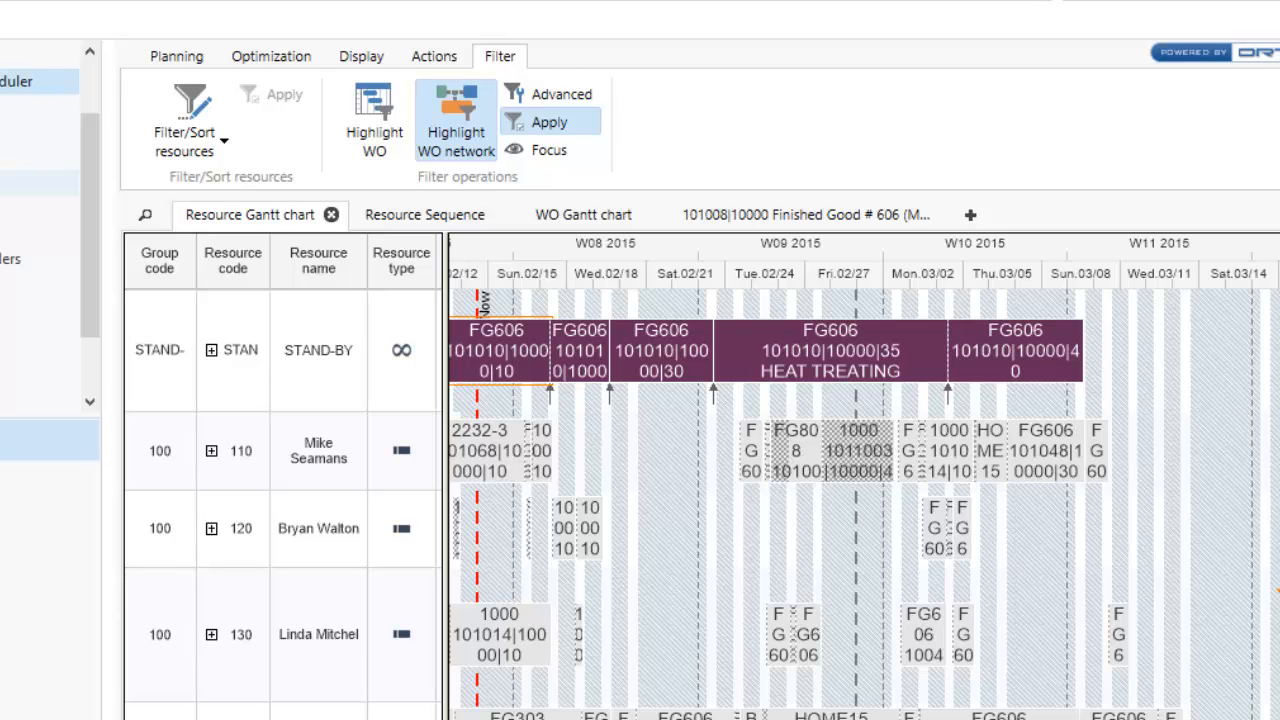
# Reschedule all operations from the planning start date of Friday, 13 February 2015, and check where the highlighted FG606 operations are placed.
pyautogui.scroll(-3, 766, 700)
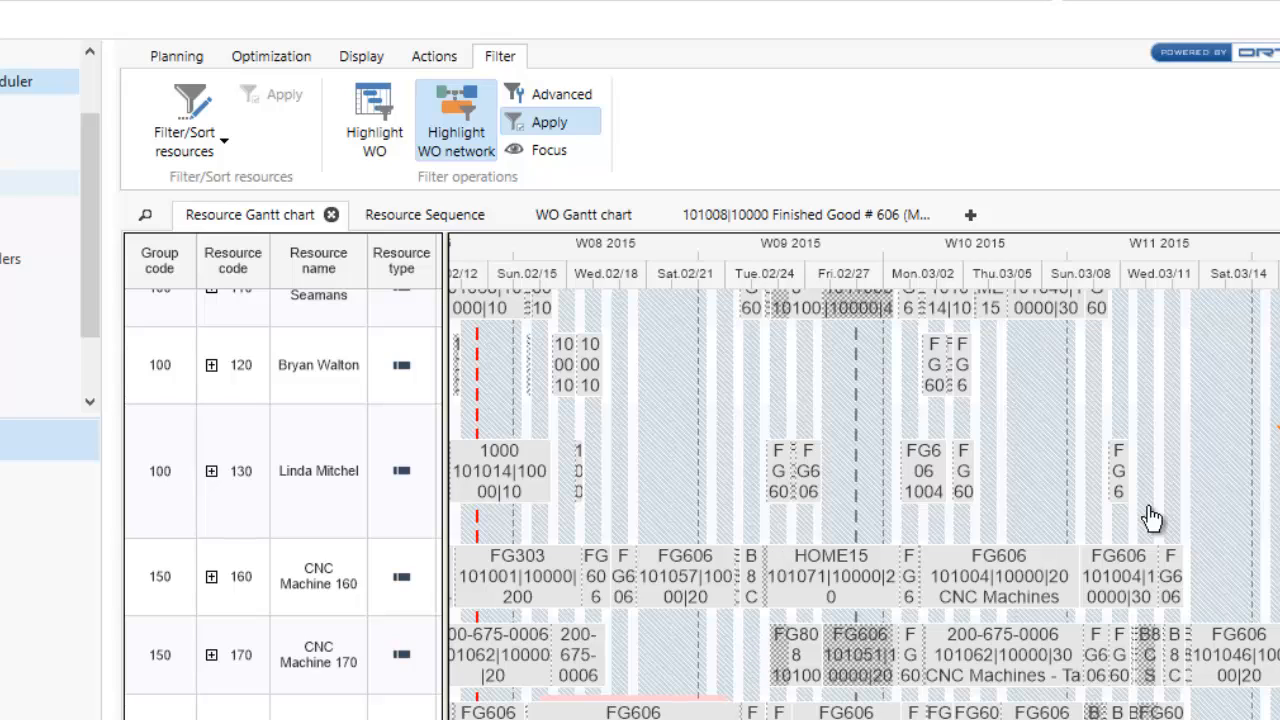
pyautogui.scroll(2, 870, 605)
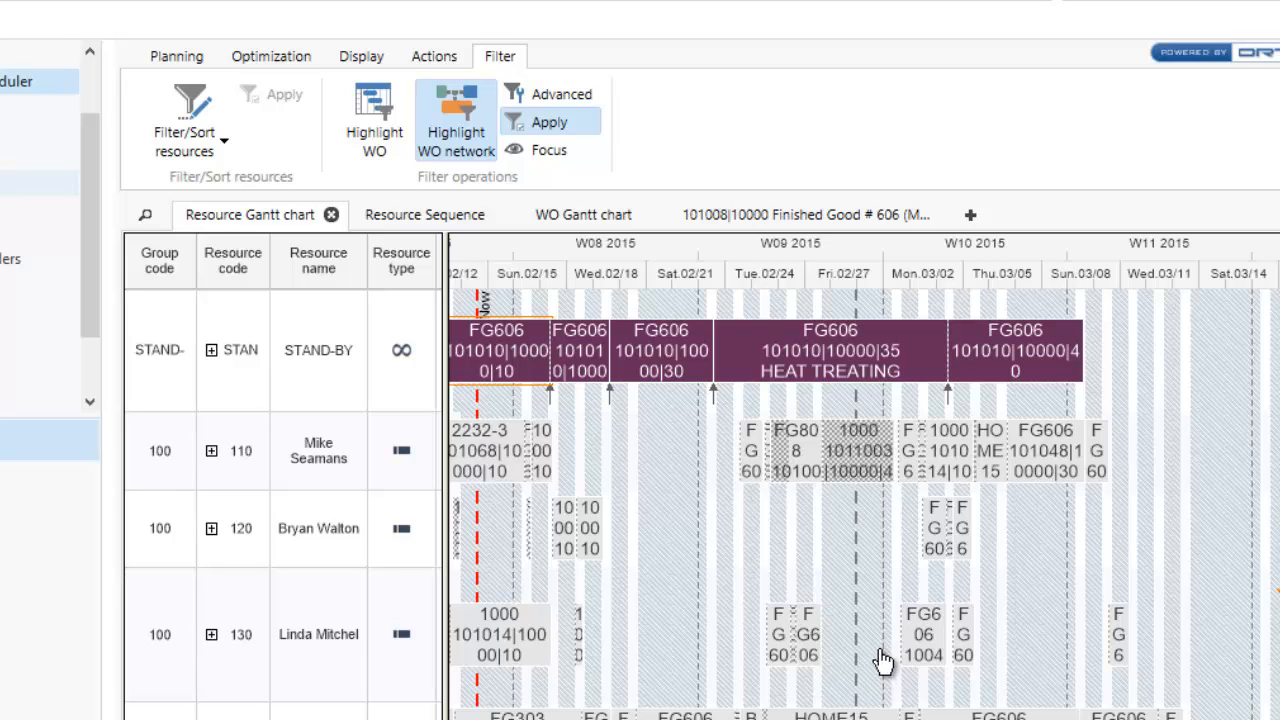
pyautogui.click(268, 58)
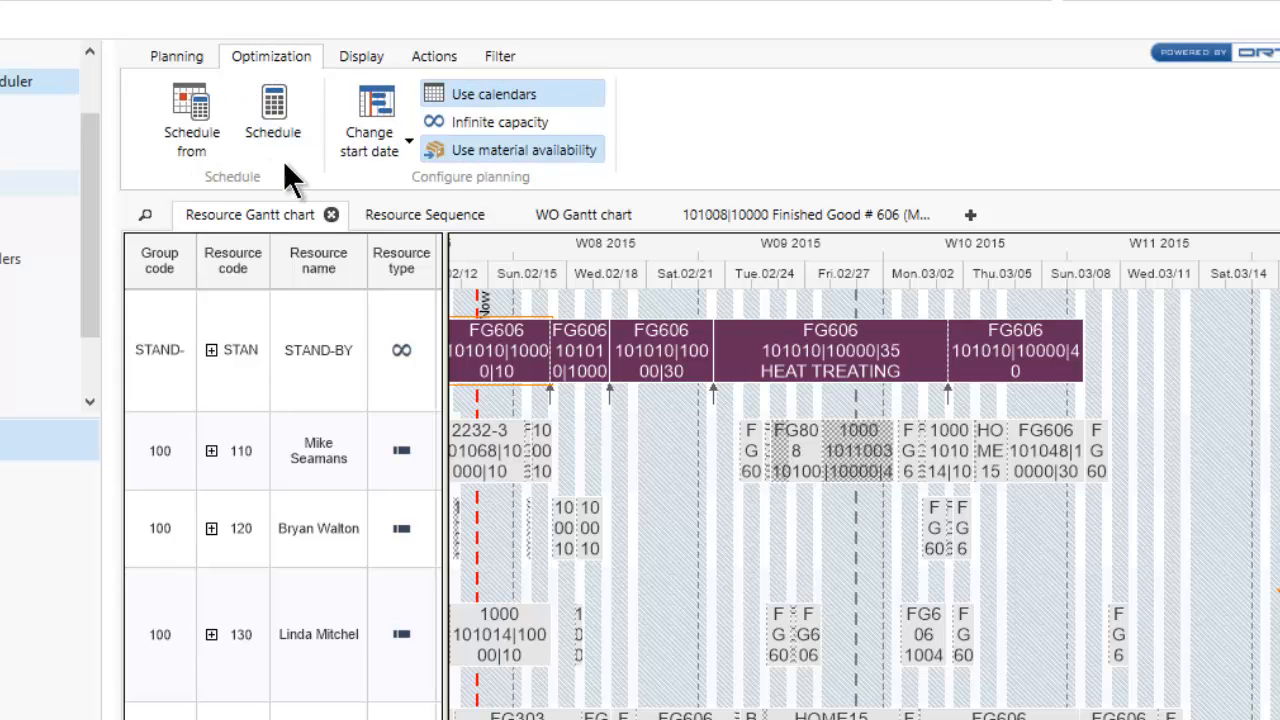
pyautogui.click(270, 104)
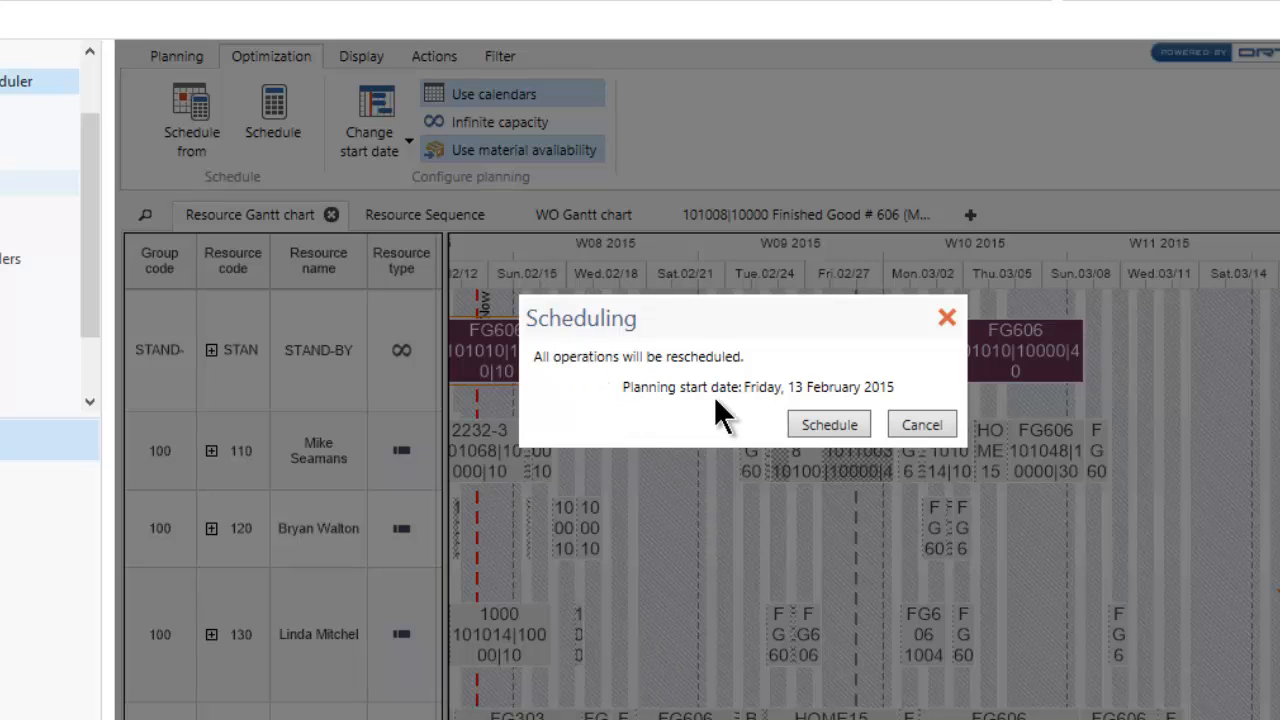
pyautogui.click(807, 417)
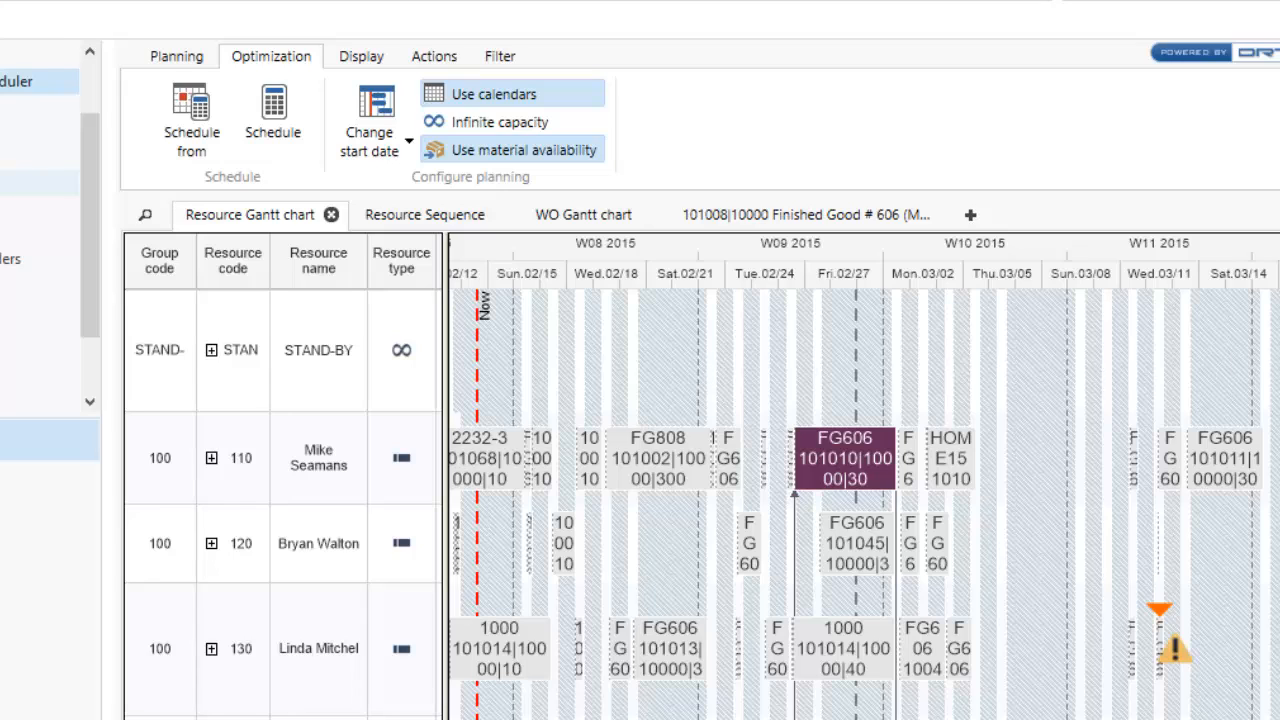
pyautogui.scroll(-1, 700, 504)
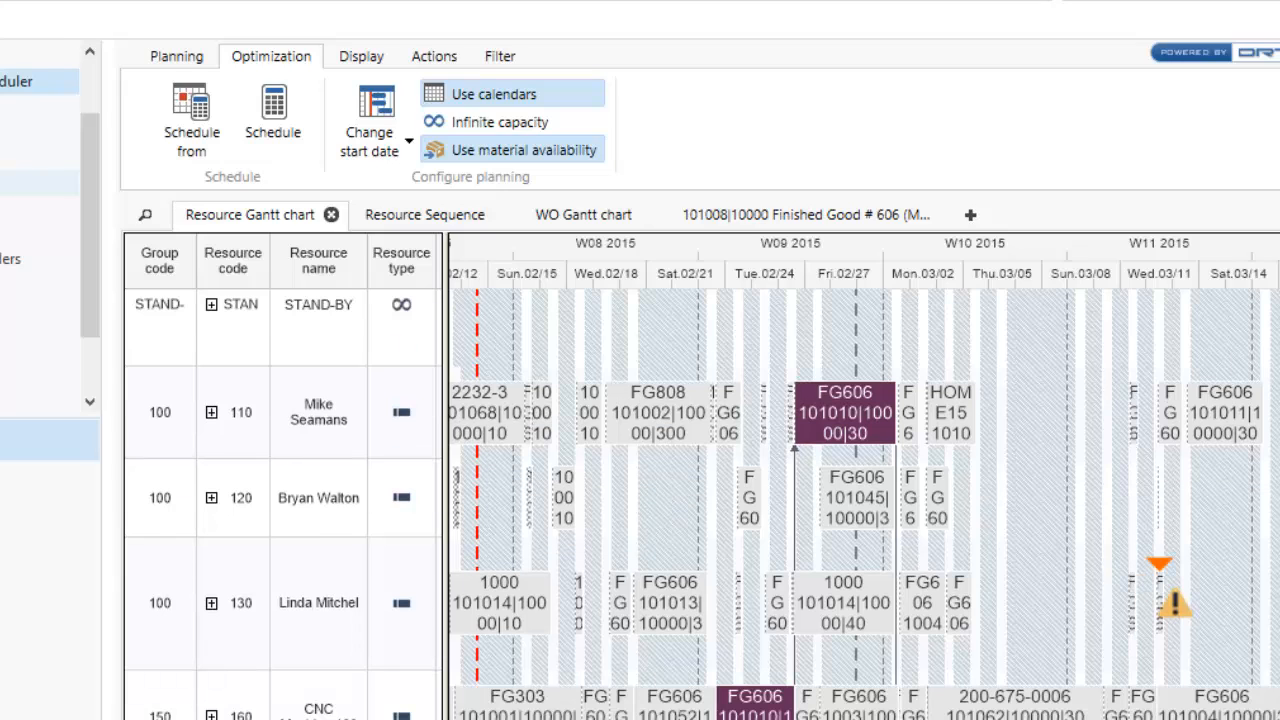
pyautogui.scroll(-1, 788, 682)
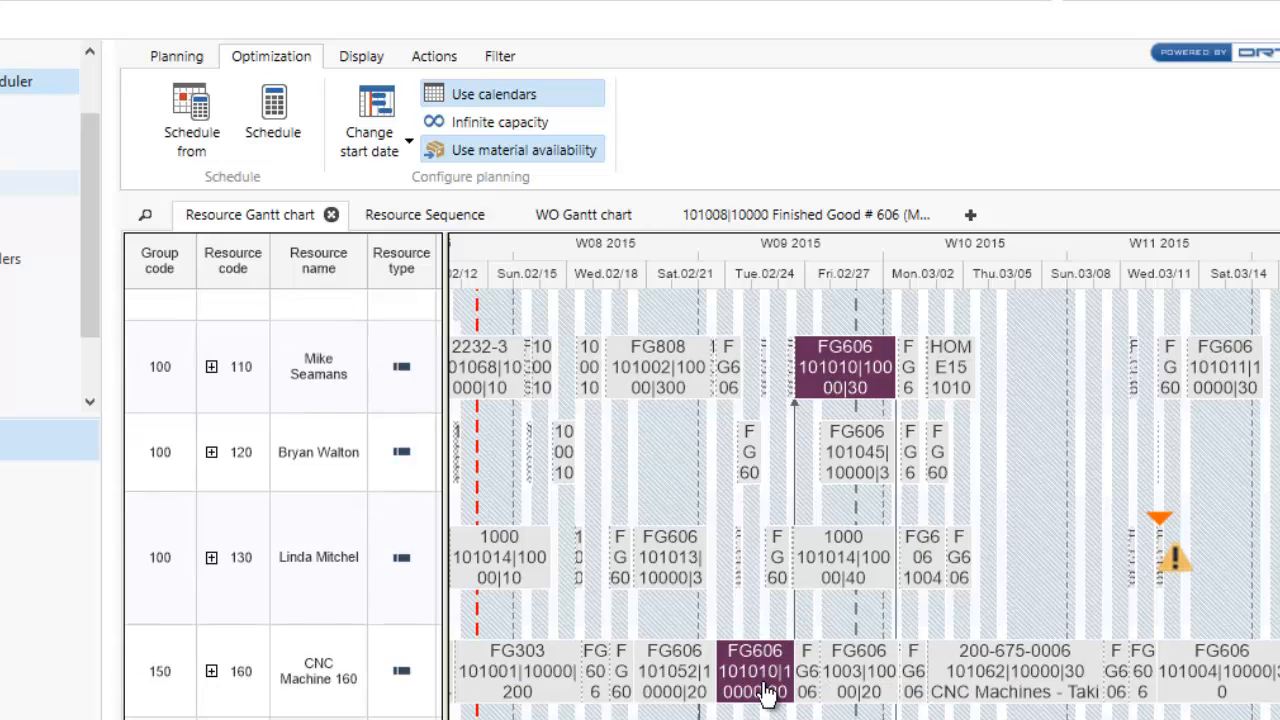
pyautogui.moveTo(768, 693)
# Switch to the PDF guide and read the page 3 illustrations of stand-by orders being scheduled into the working plan.
pyautogui.hotkey('alt', 'Tab')
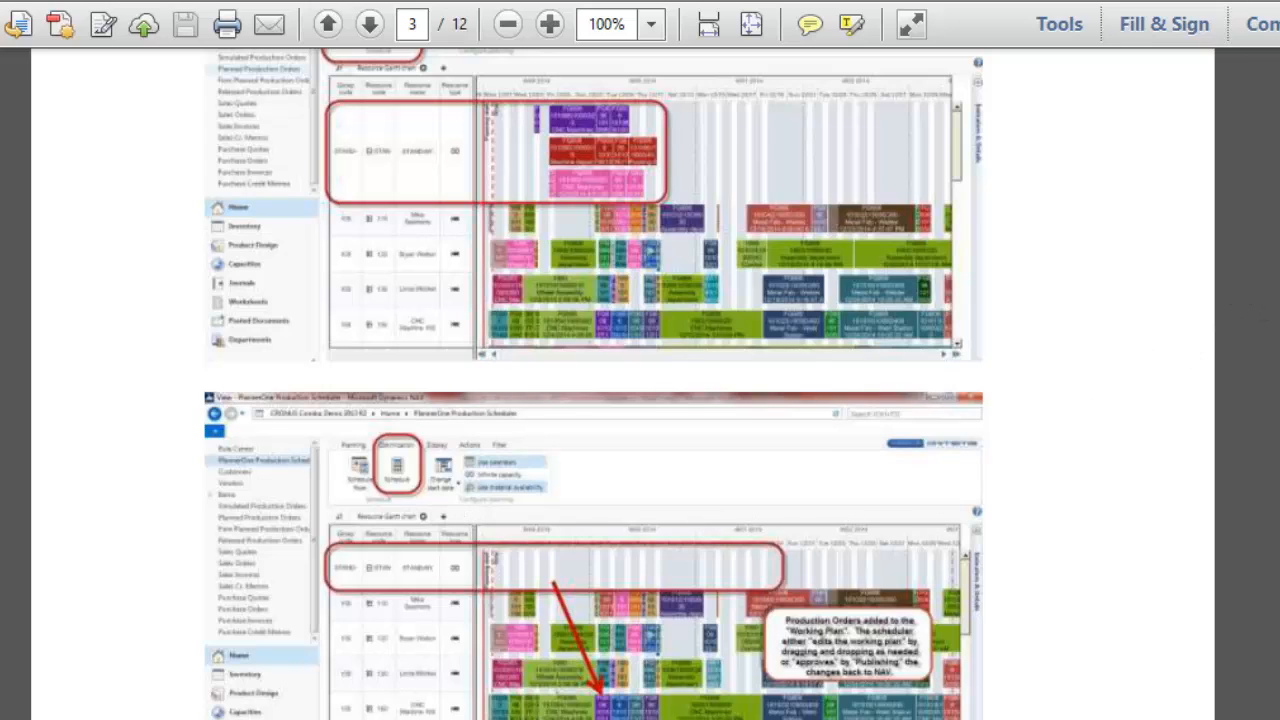
pyautogui.scroll(-3, 622, 384)
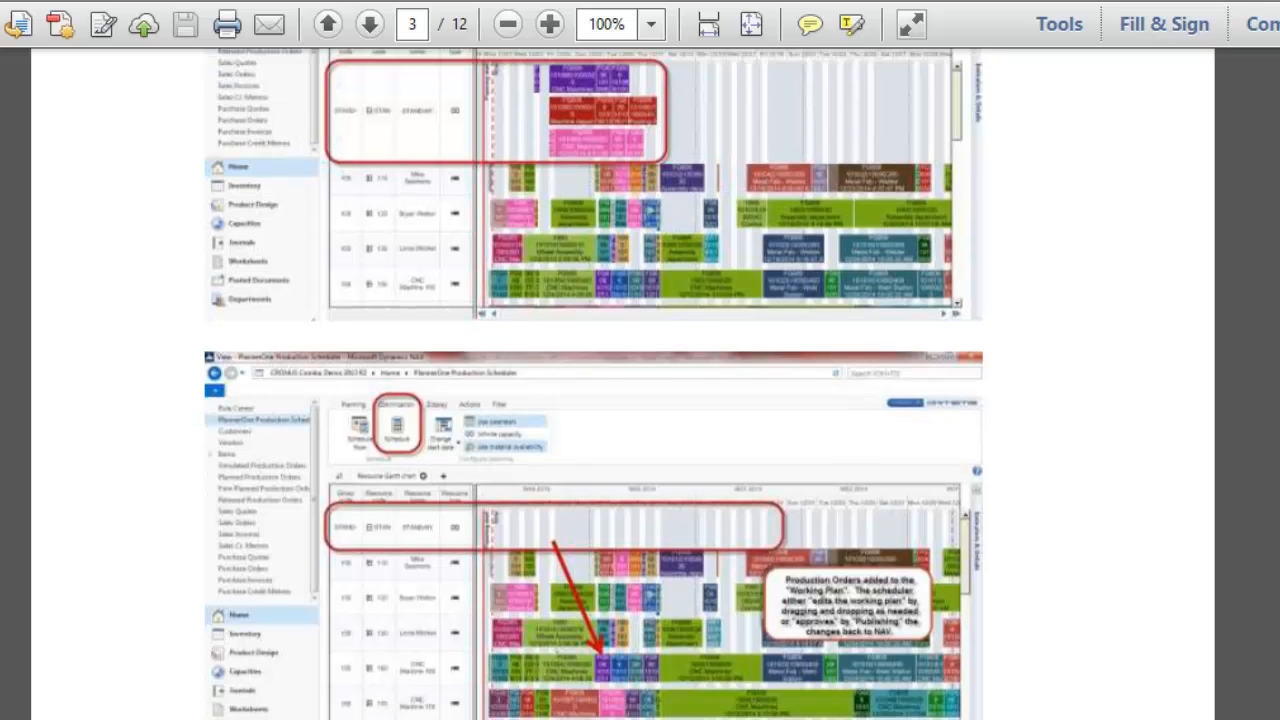
pyautogui.scroll(-5, 1054, 622)
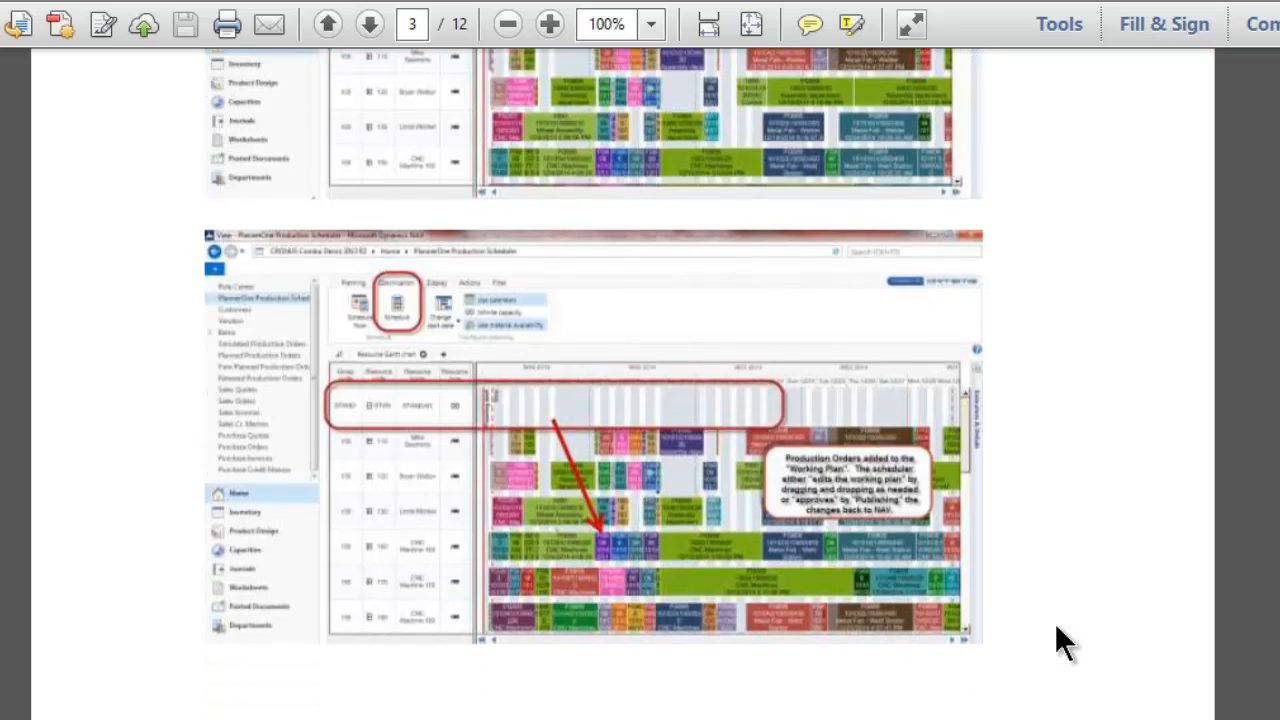
pyautogui.scroll(-1, 691, 625)
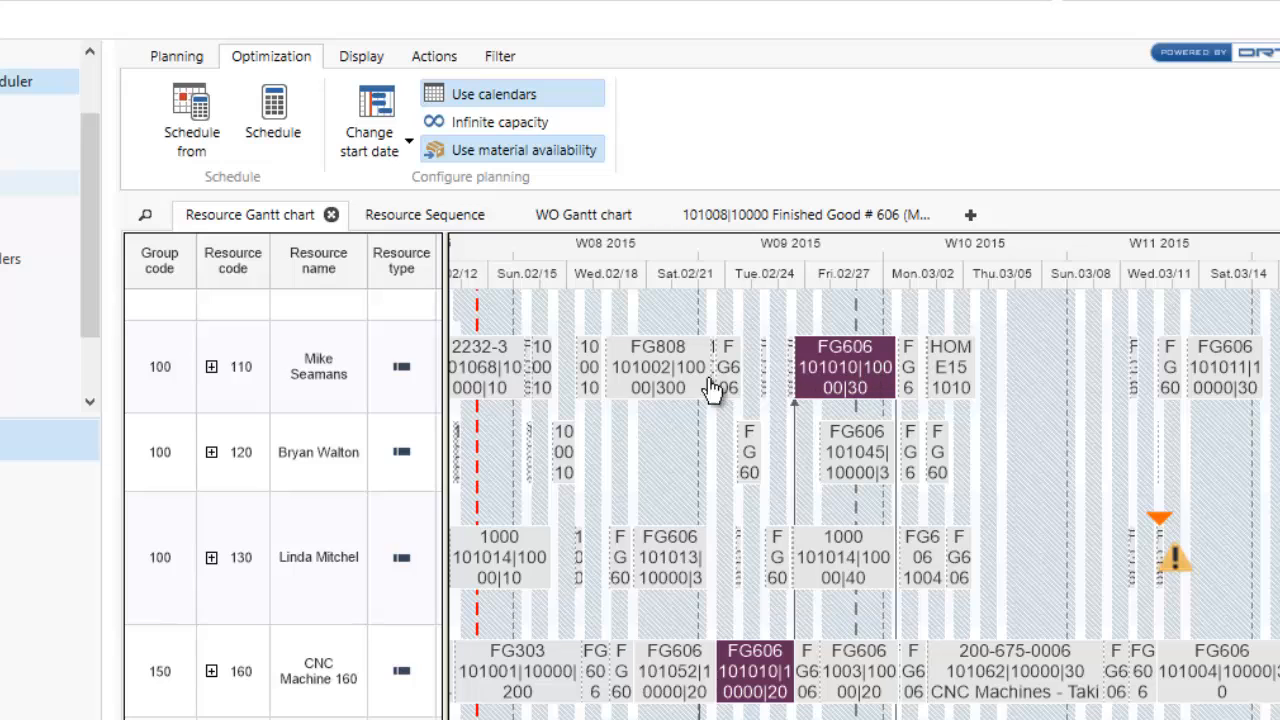
# Turn off the work order network highlight so all Gantt chart operations show their work order colors.
pyautogui.click(501, 60)
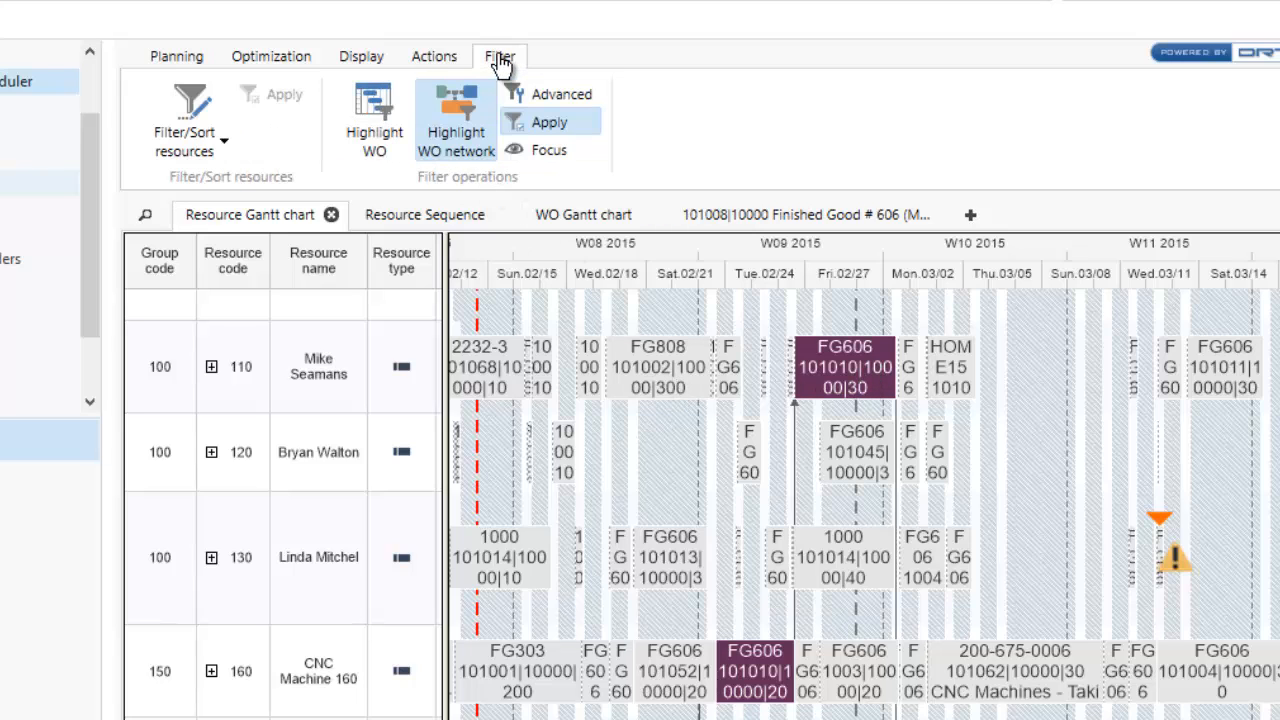
pyautogui.click(535, 122)
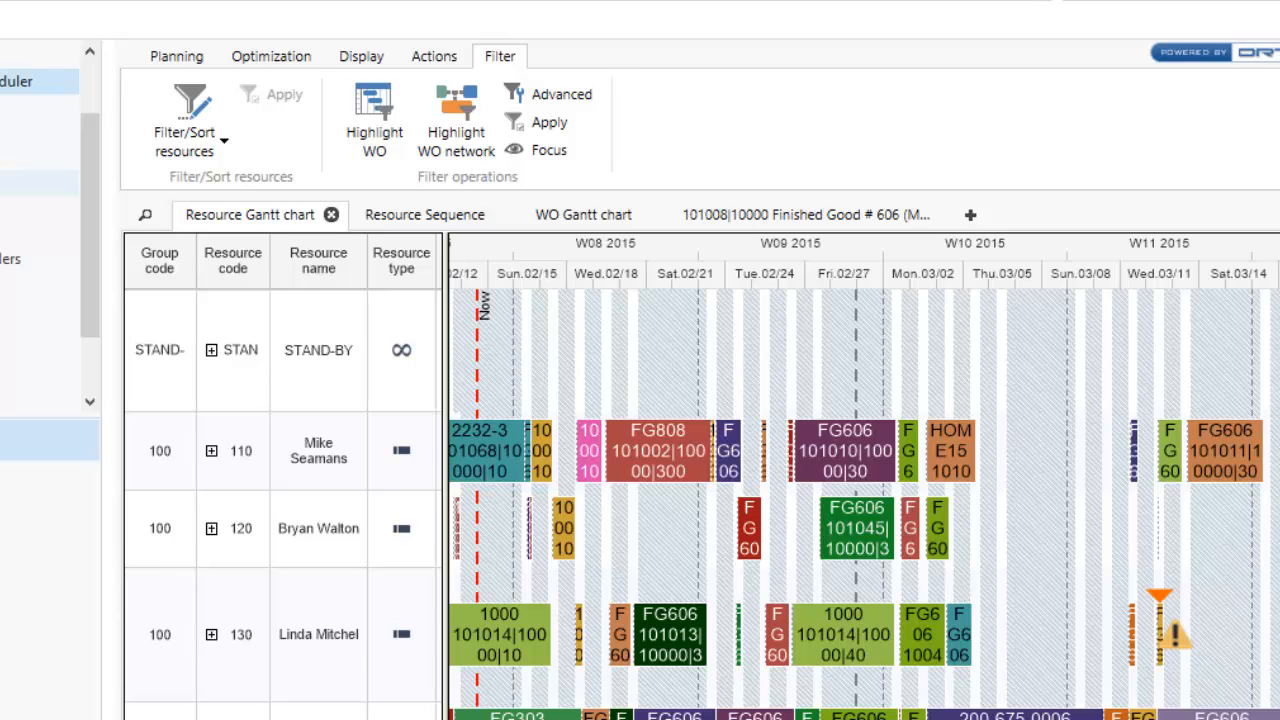
pyautogui.scroll(-2, 1252, 440)
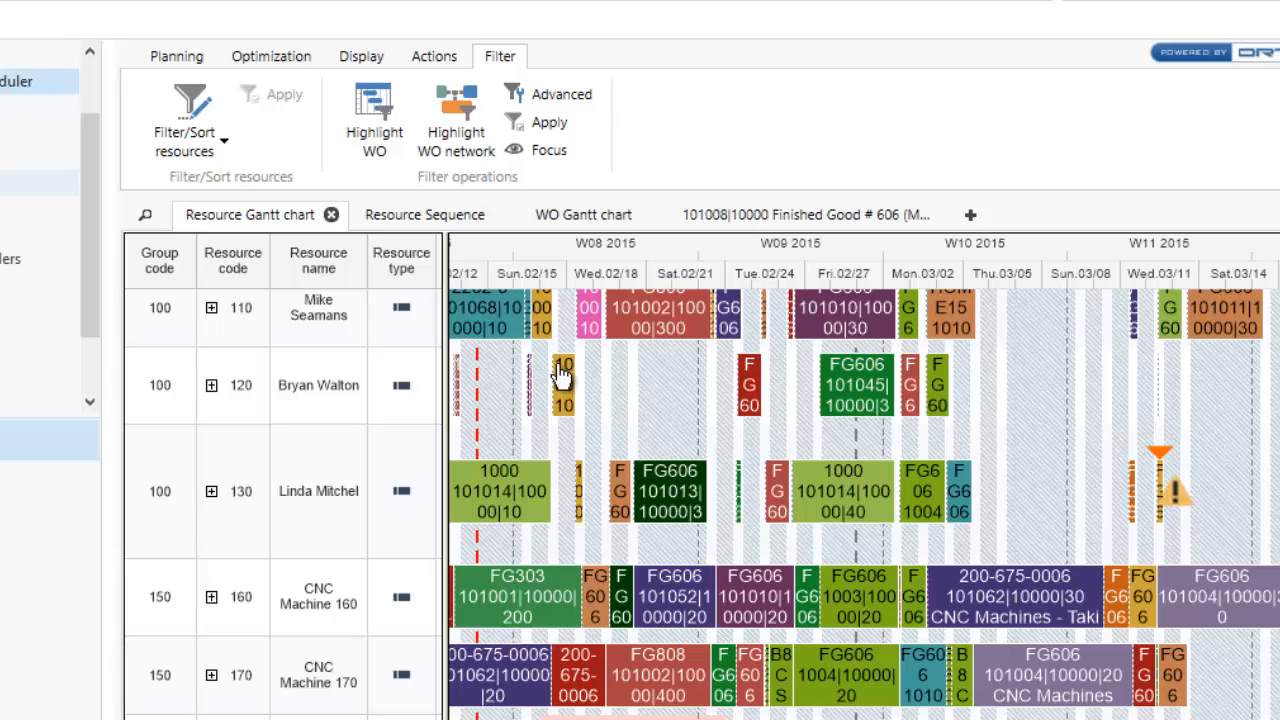
# Move the item 1000 operation at Fri. 02/27 on resource 130 into the open slot after Thu. 03/05.
pyautogui.click(432, 60)
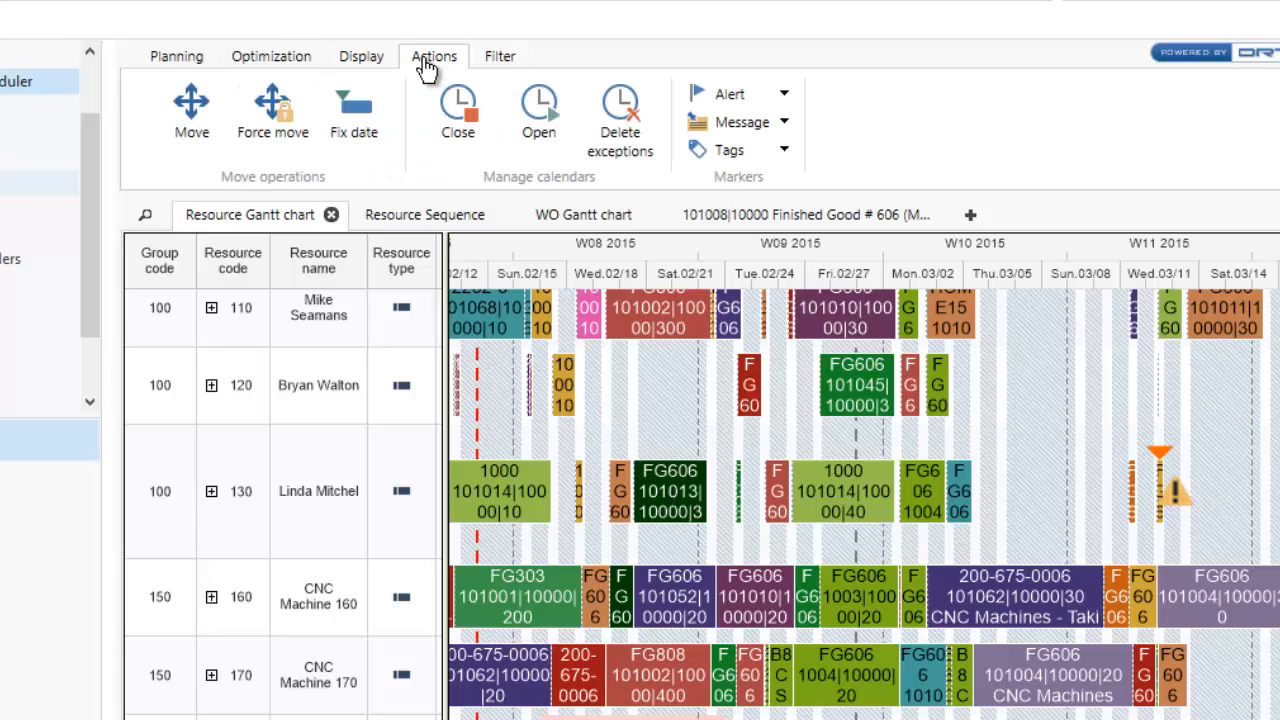
pyautogui.click(190, 128)
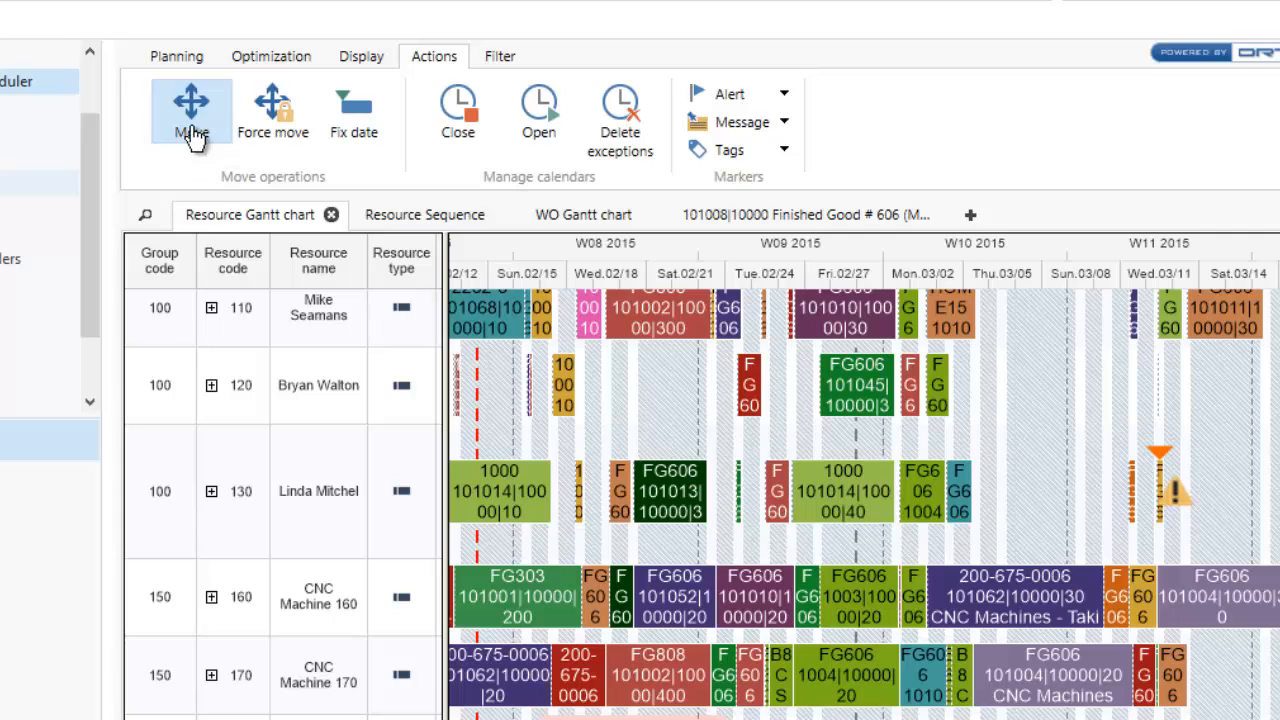
pyautogui.click(845, 497)
pyautogui.click(357, 60)
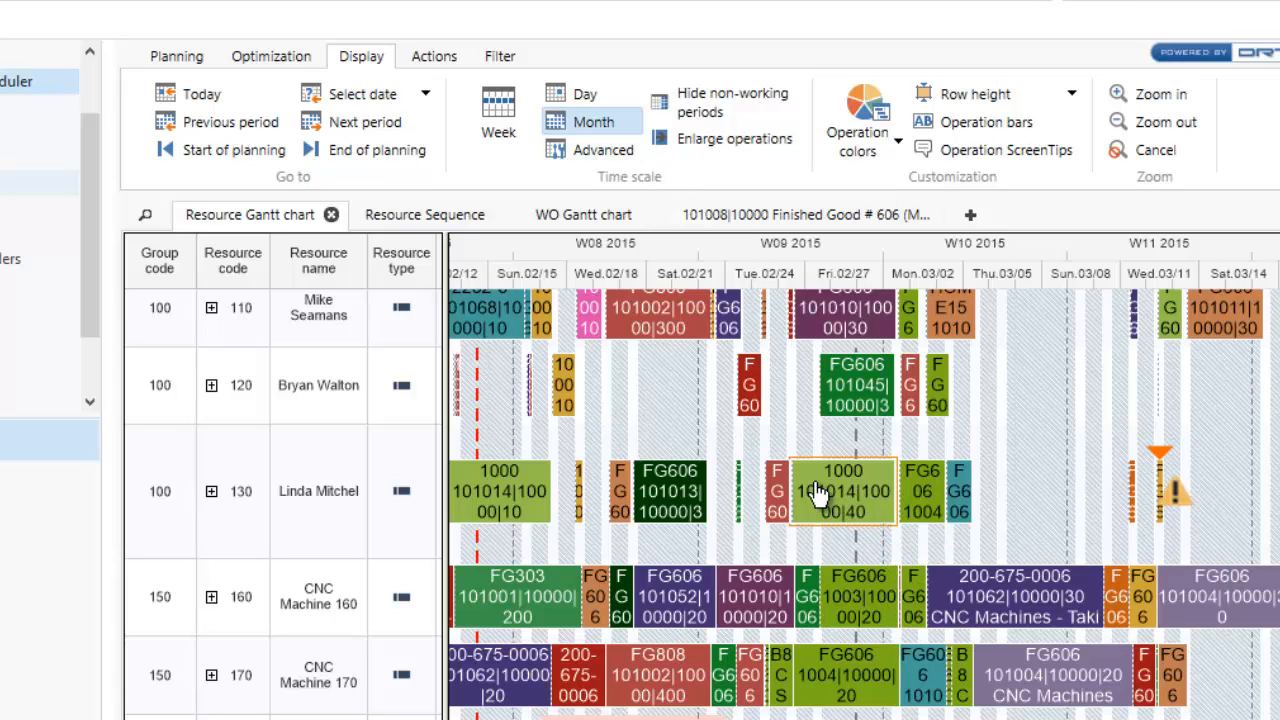
pyautogui.click(416, 56)
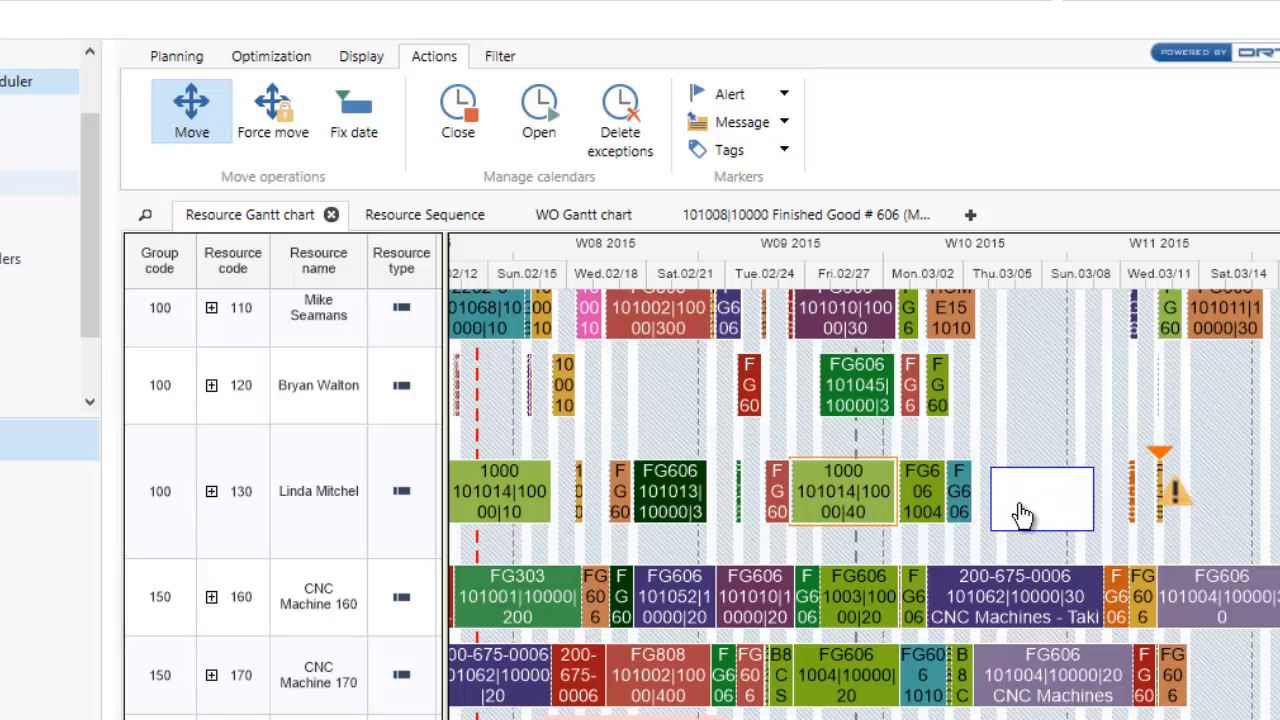
pyautogui.moveTo(1014, 446); pyautogui.dragTo(1024, 492)
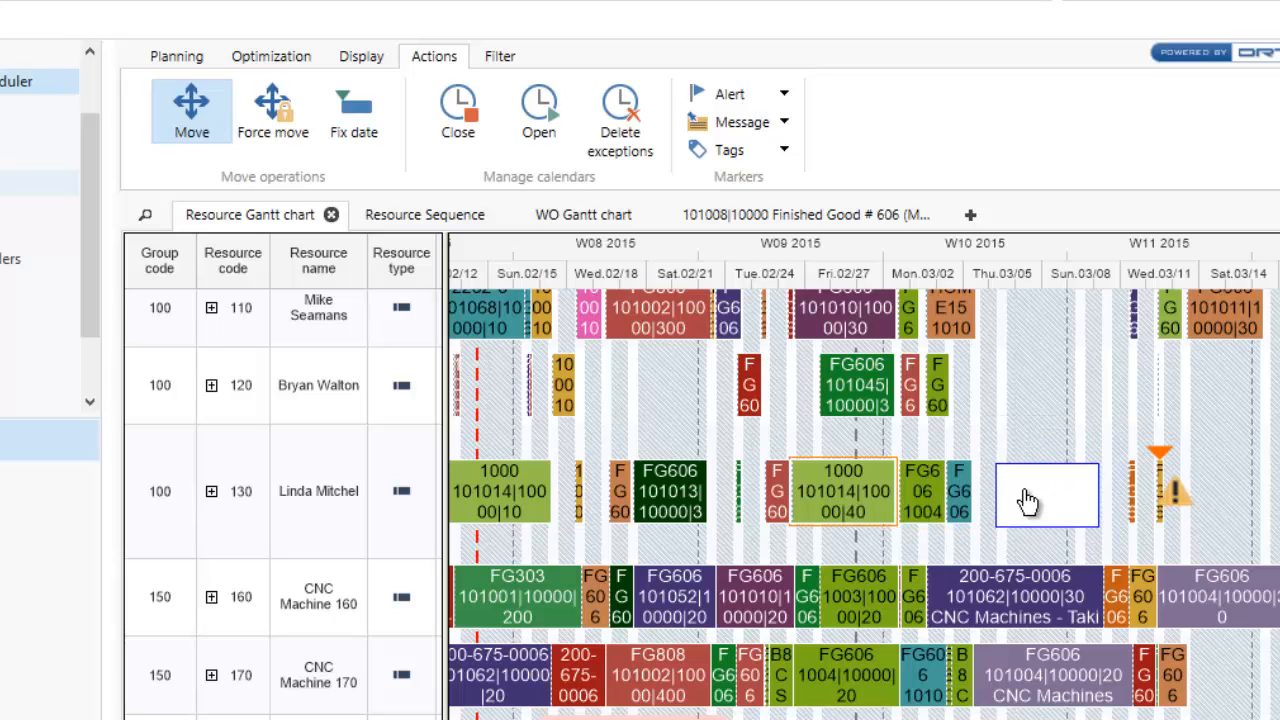
pyautogui.moveTo(1028, 501)
pyautogui.mouseDown()
pyautogui.moveTo(1020, 329)
pyautogui.moveTo(1031, 309)
pyautogui.moveTo(1033, 508)
pyautogui.moveTo(1029, 488)
pyautogui.mouseUp()
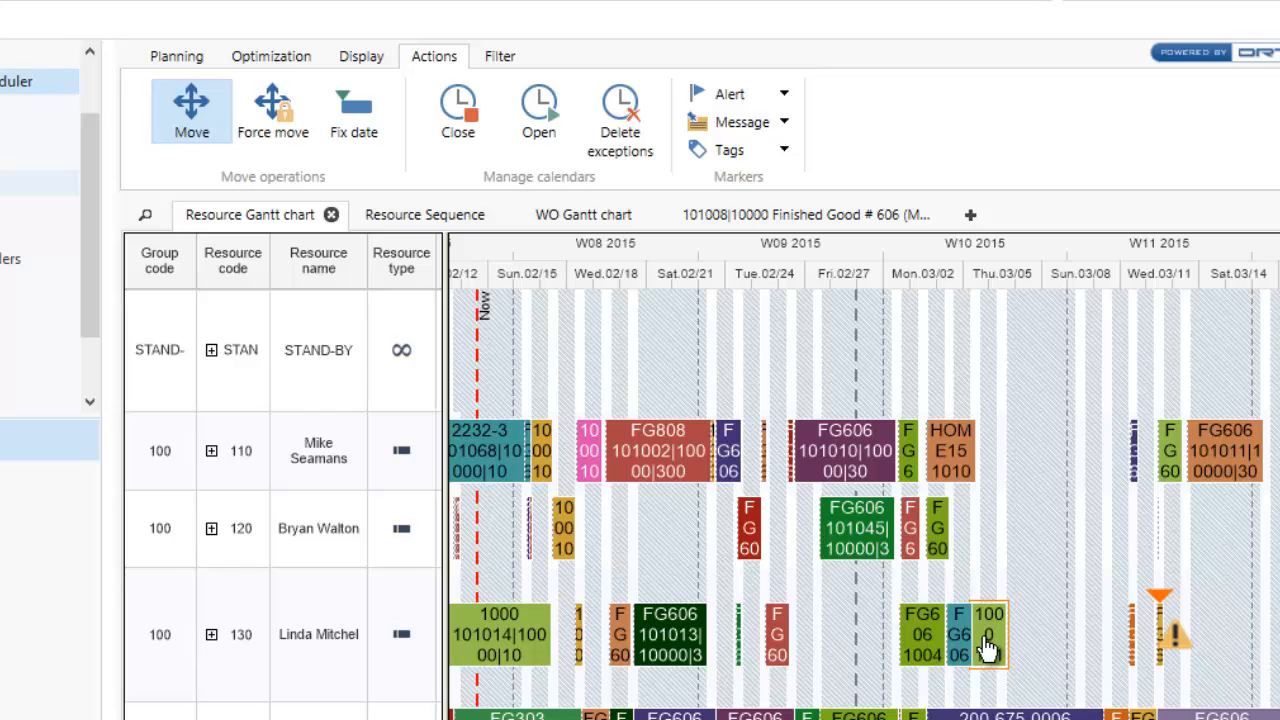
pyautogui.moveTo(988, 648)
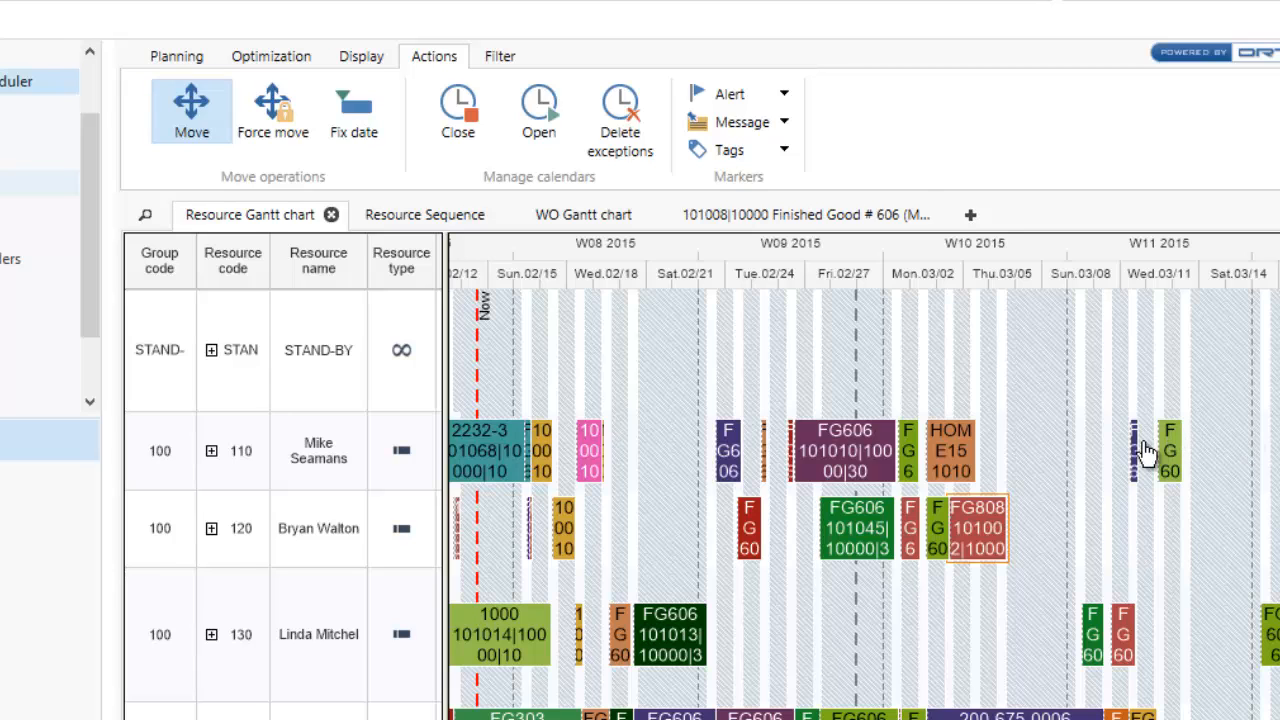
pyautogui.scroll(-1, 734, 606)
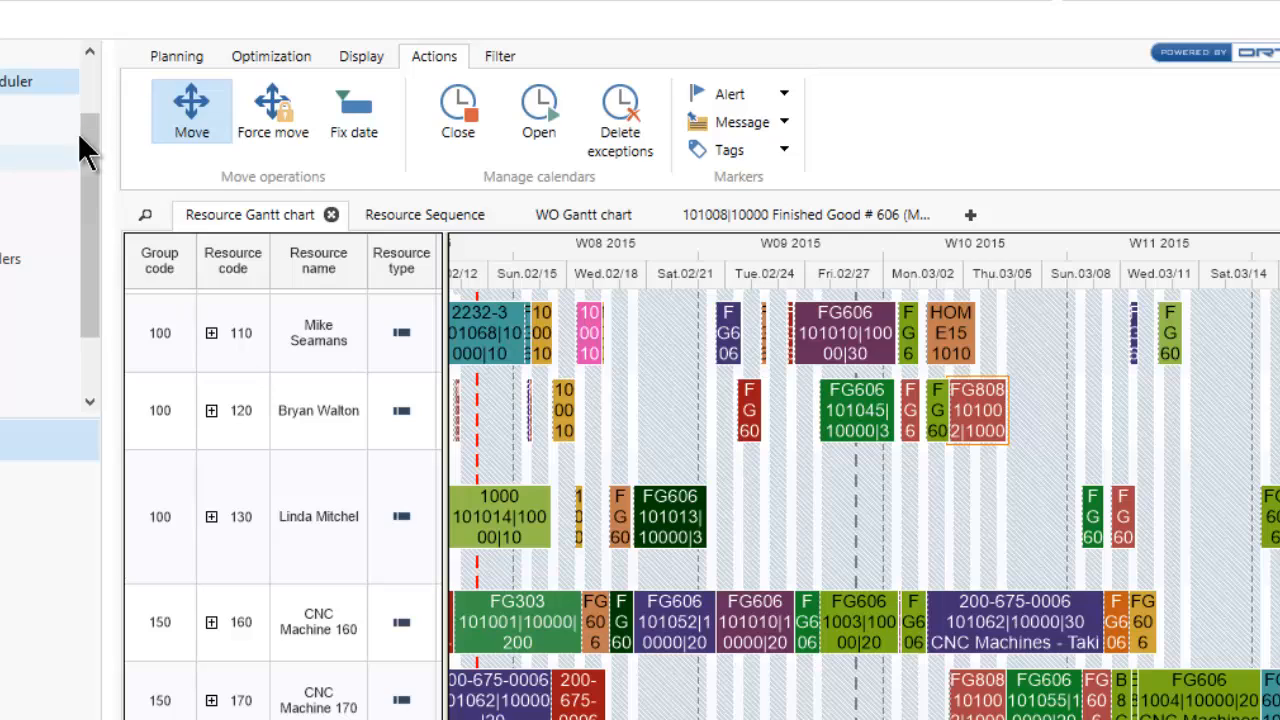
pyautogui.click(176, 60)
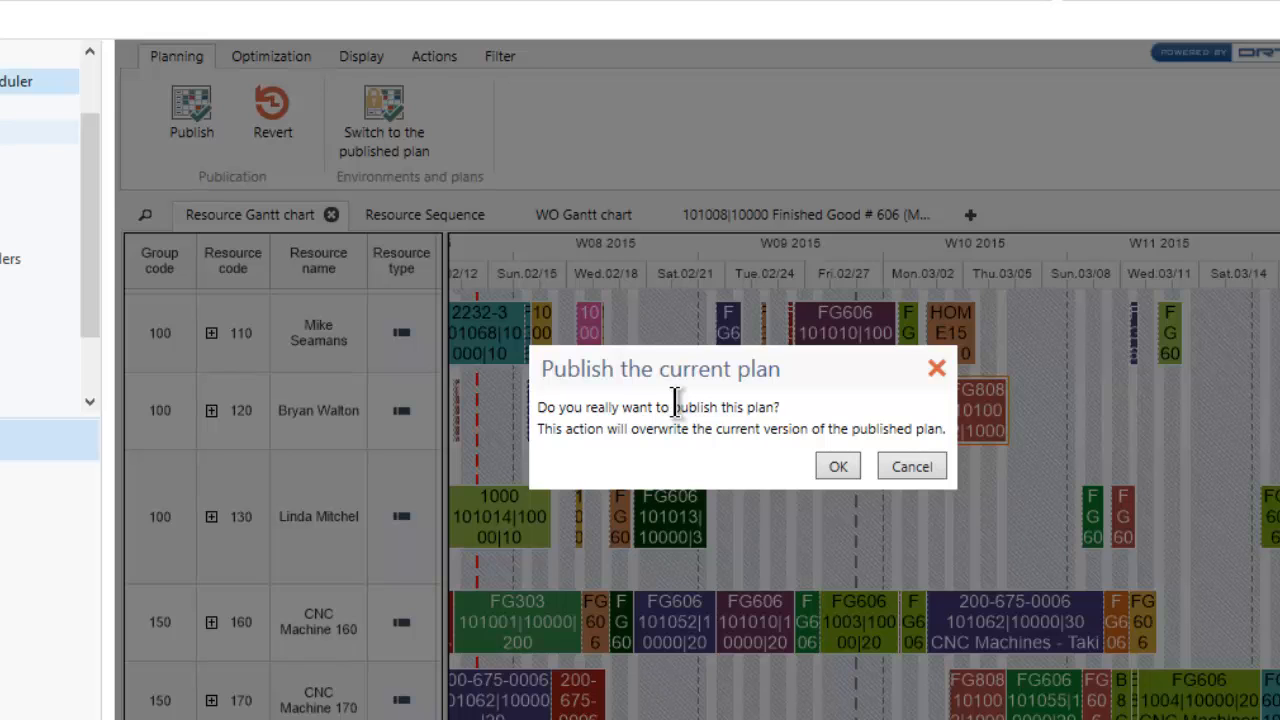
pyautogui.click(902, 464)
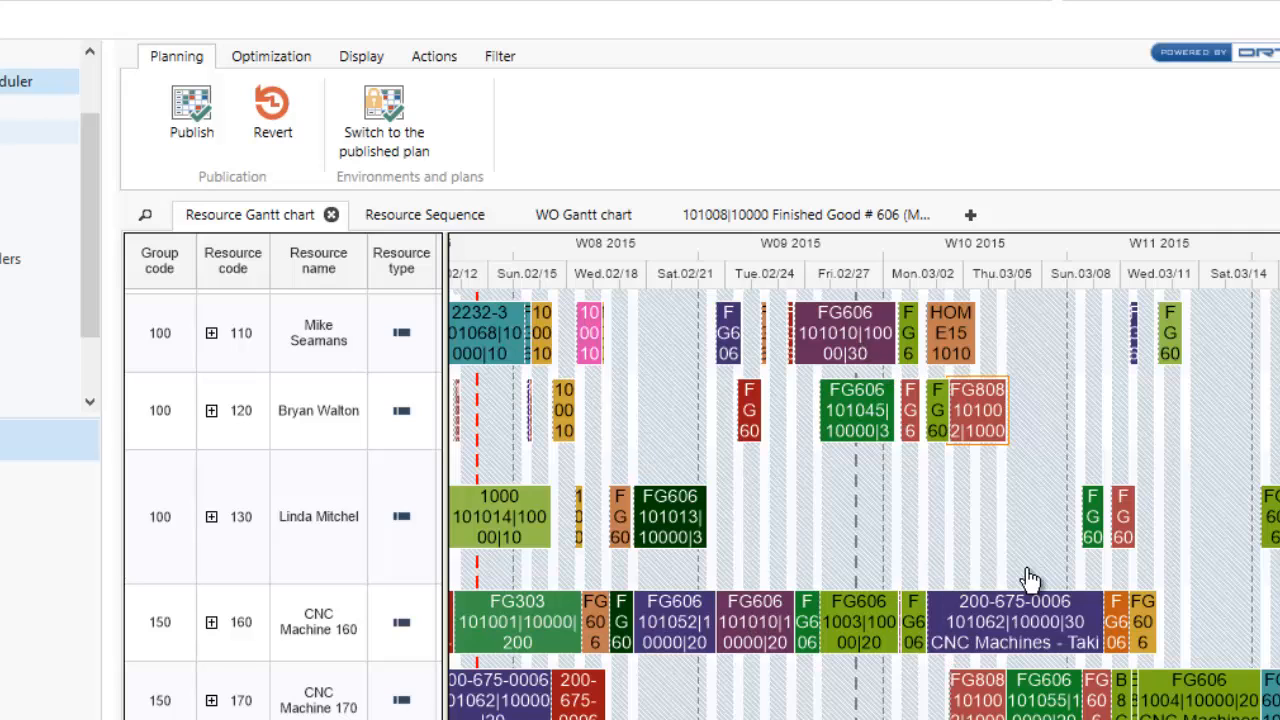
# Check the plan's key performance indicators in the details pane, collapse the pane and publish the current plan.
pyautogui.moveTo(1278, 340)
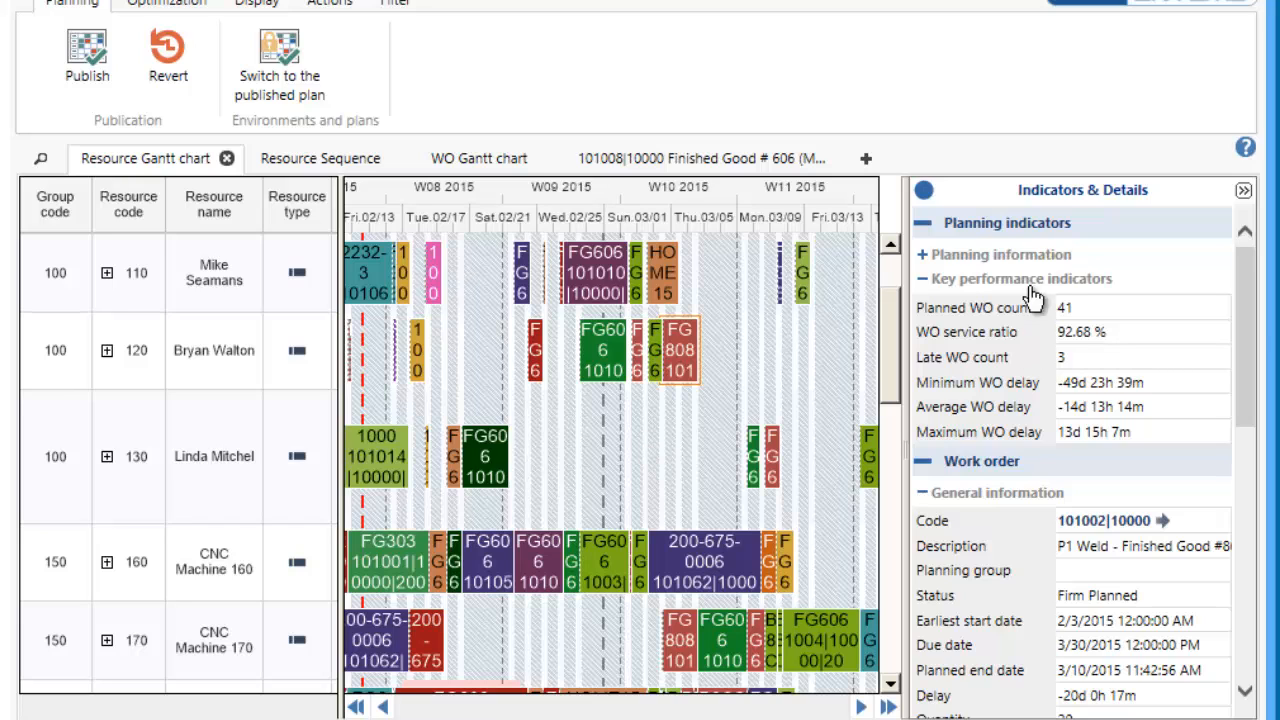
pyautogui.click(1243, 190)
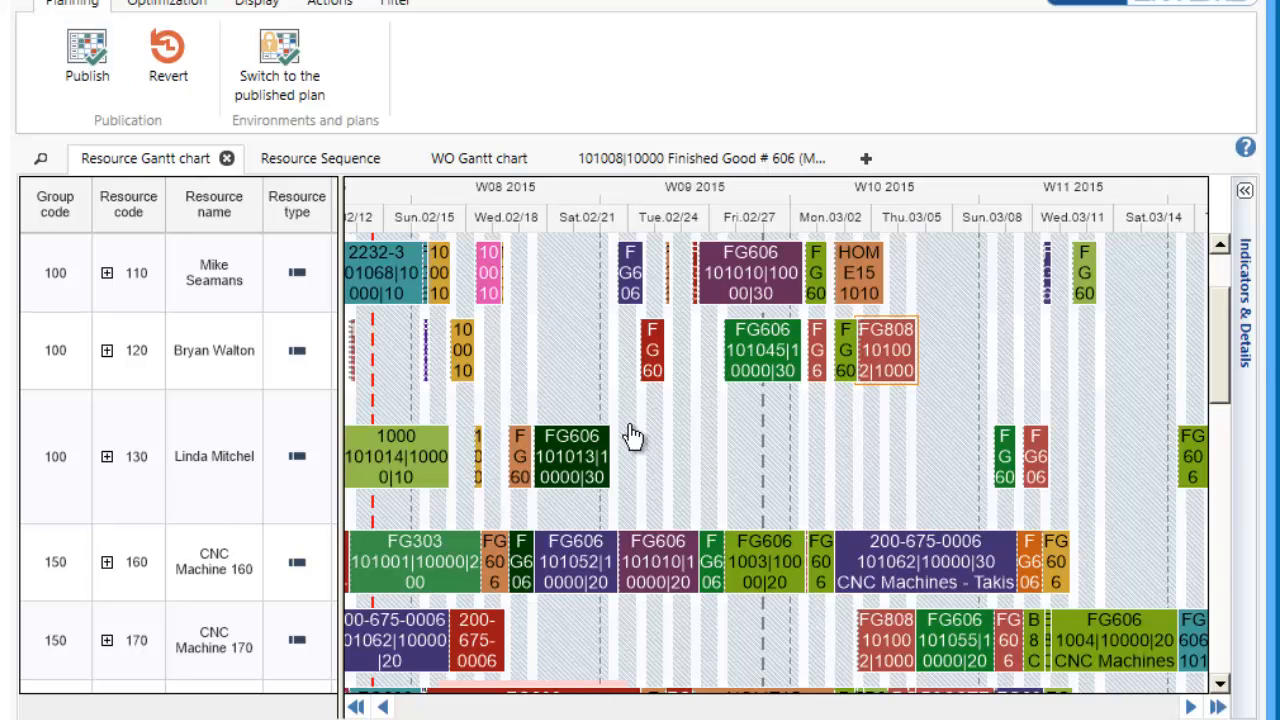
pyautogui.click(106, 70)
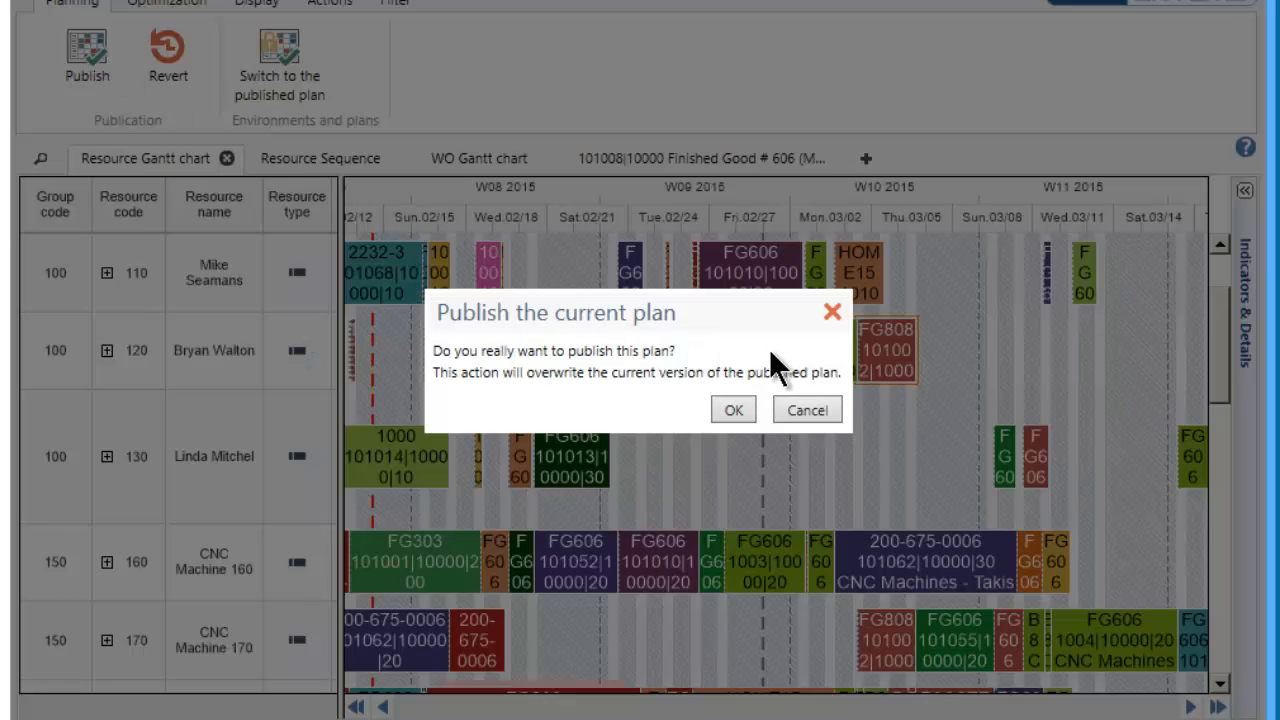
pyautogui.click(731, 412)
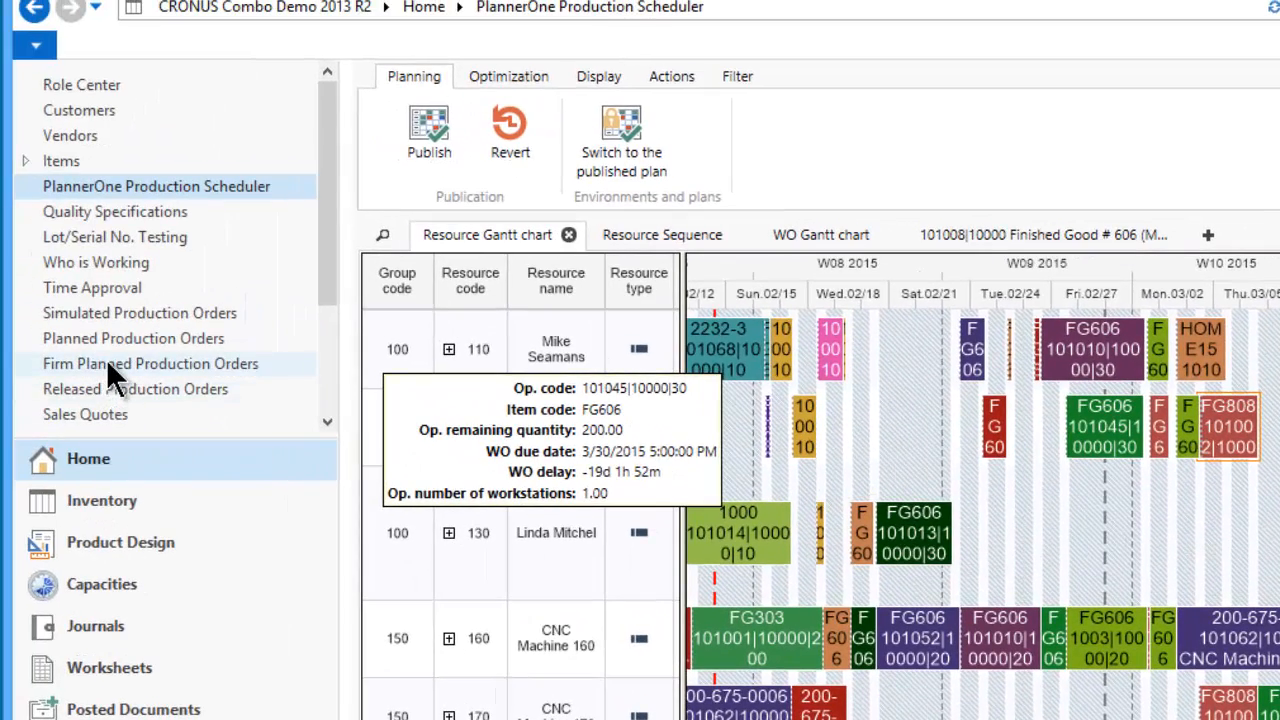
# Open the firm planned production order for 650 units of FG606 for editing.
pyautogui.click(106, 362)
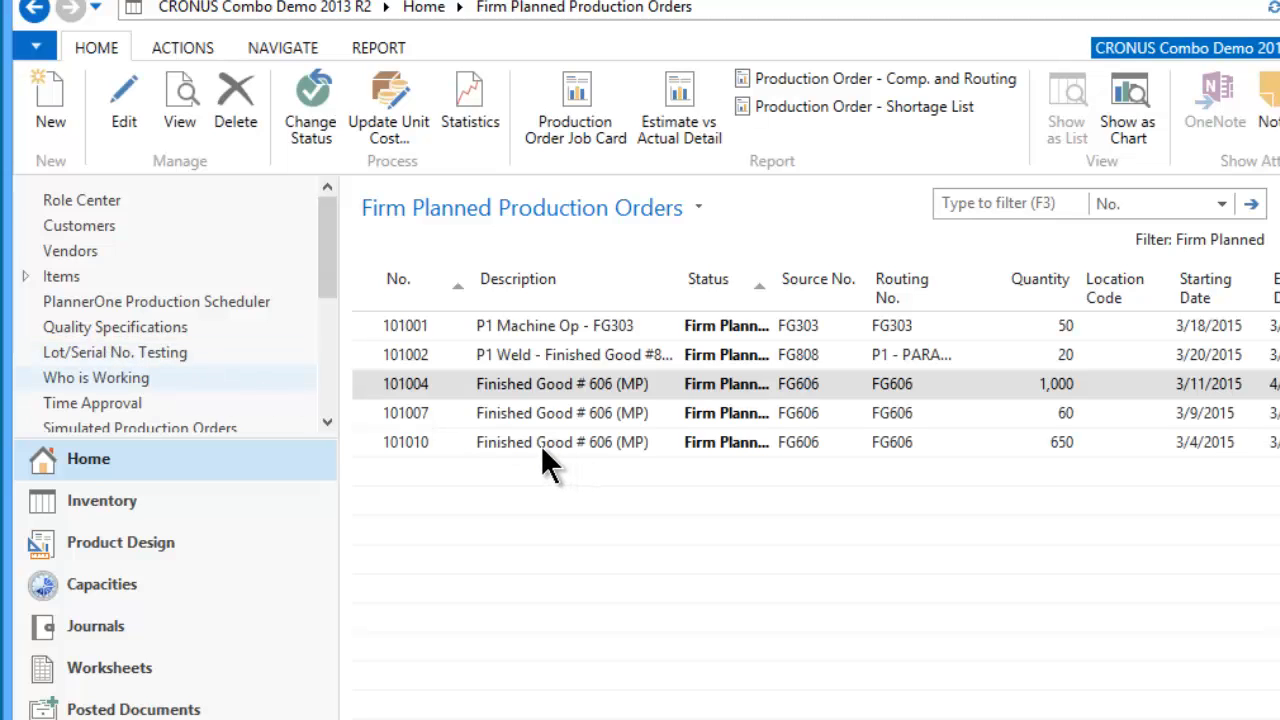
pyautogui.click(548, 445)
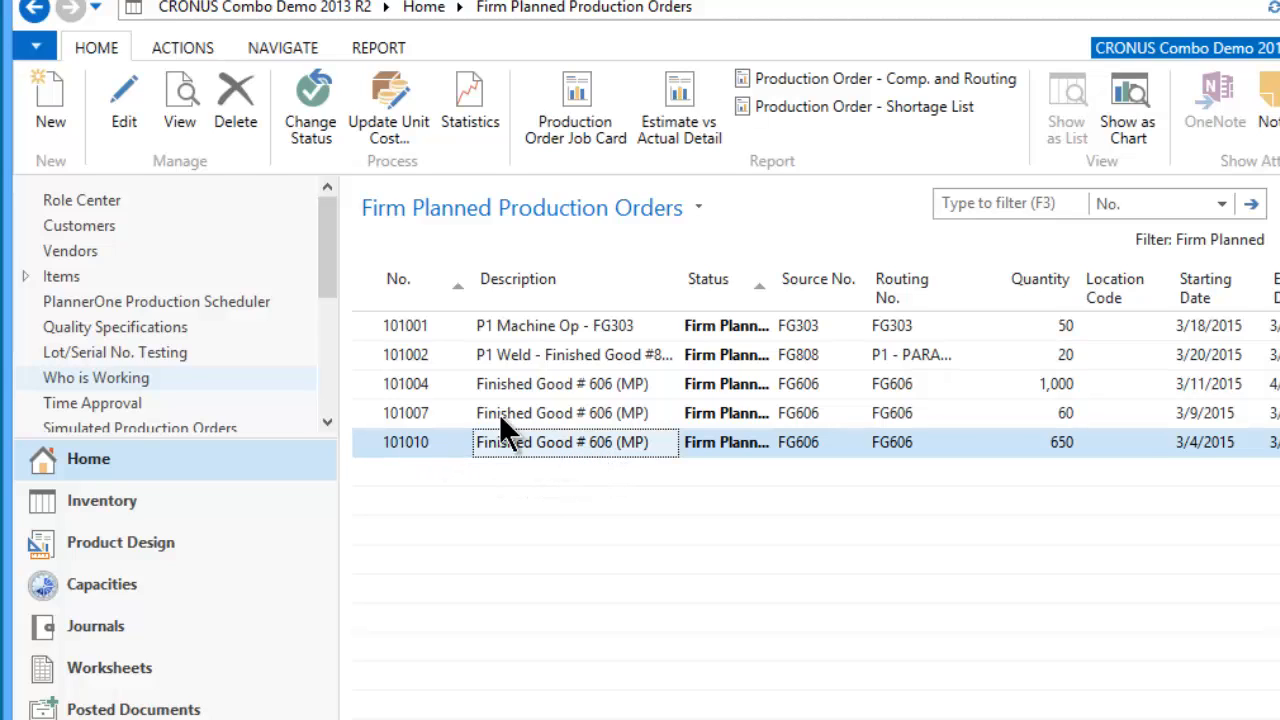
pyautogui.click(127, 88)
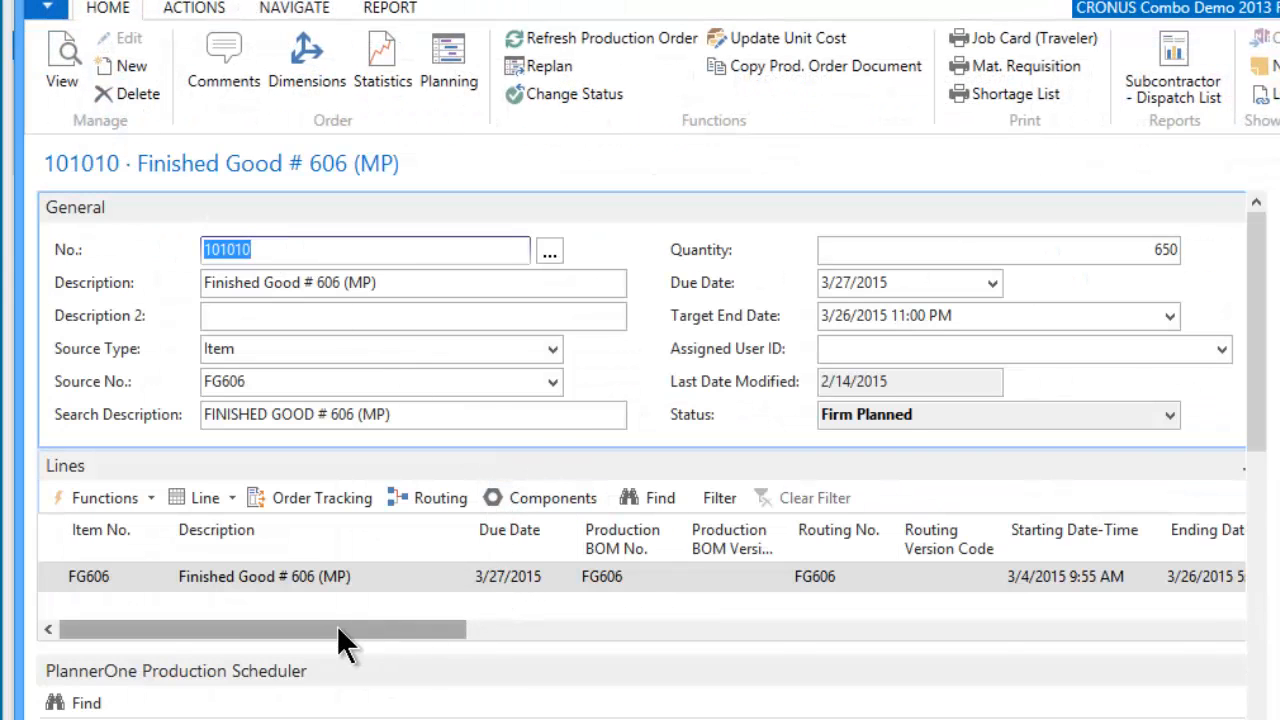
# Compare the order line's starting and ending date-times with its Prod. starting and ending date-times, and open the line's routing.
pyautogui.moveTo(349, 628); pyautogui.dragTo(705, 635)
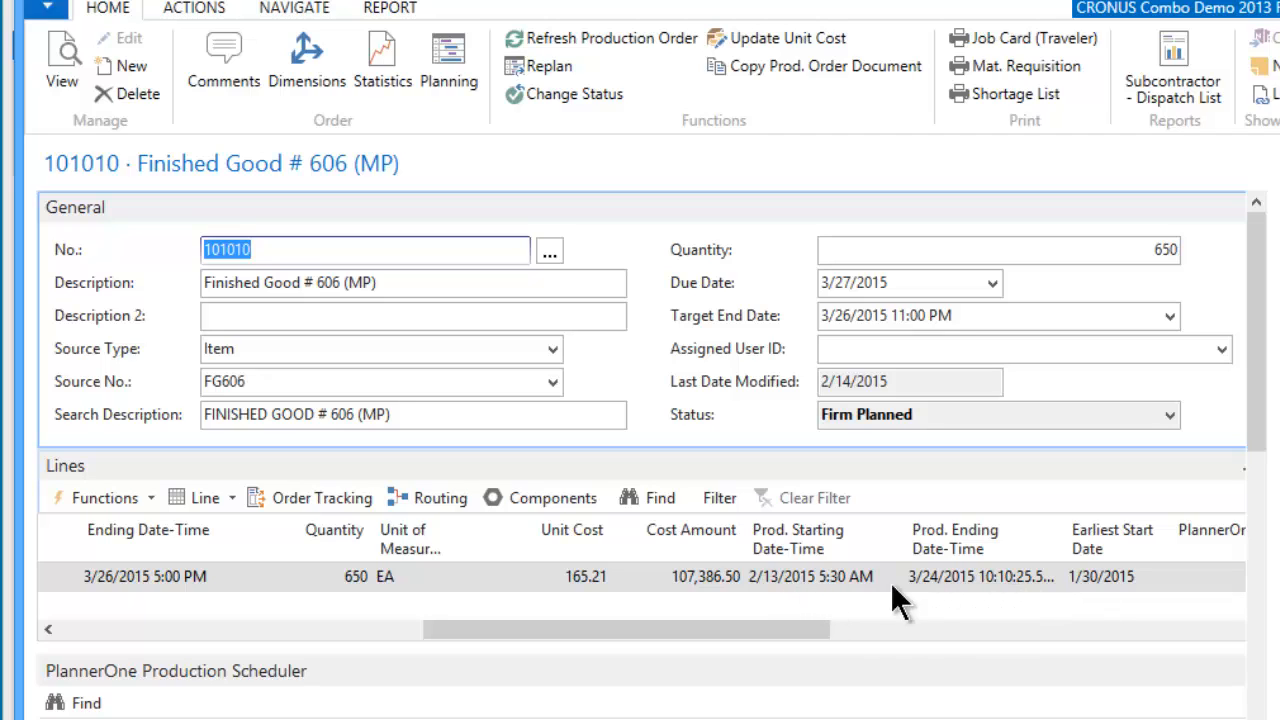
pyautogui.moveTo(700, 628); pyautogui.dragTo(448, 600)
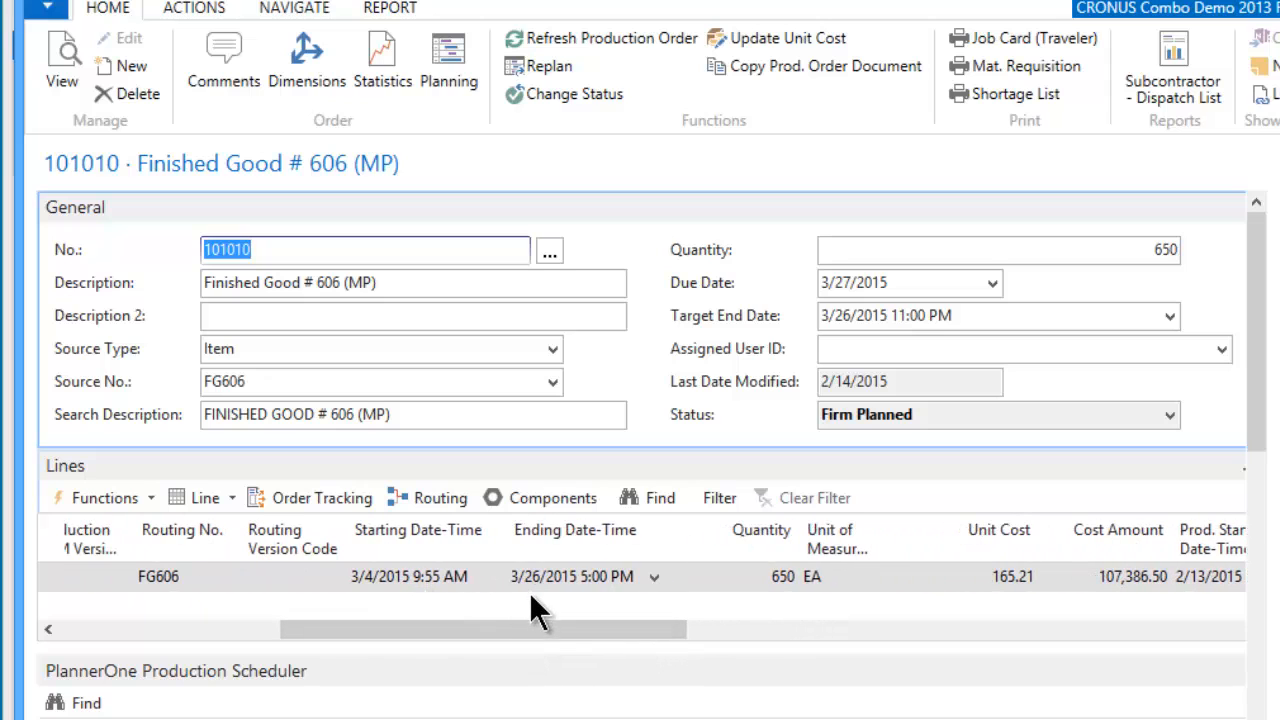
pyautogui.moveTo(529, 630); pyautogui.dragTo(719, 634)
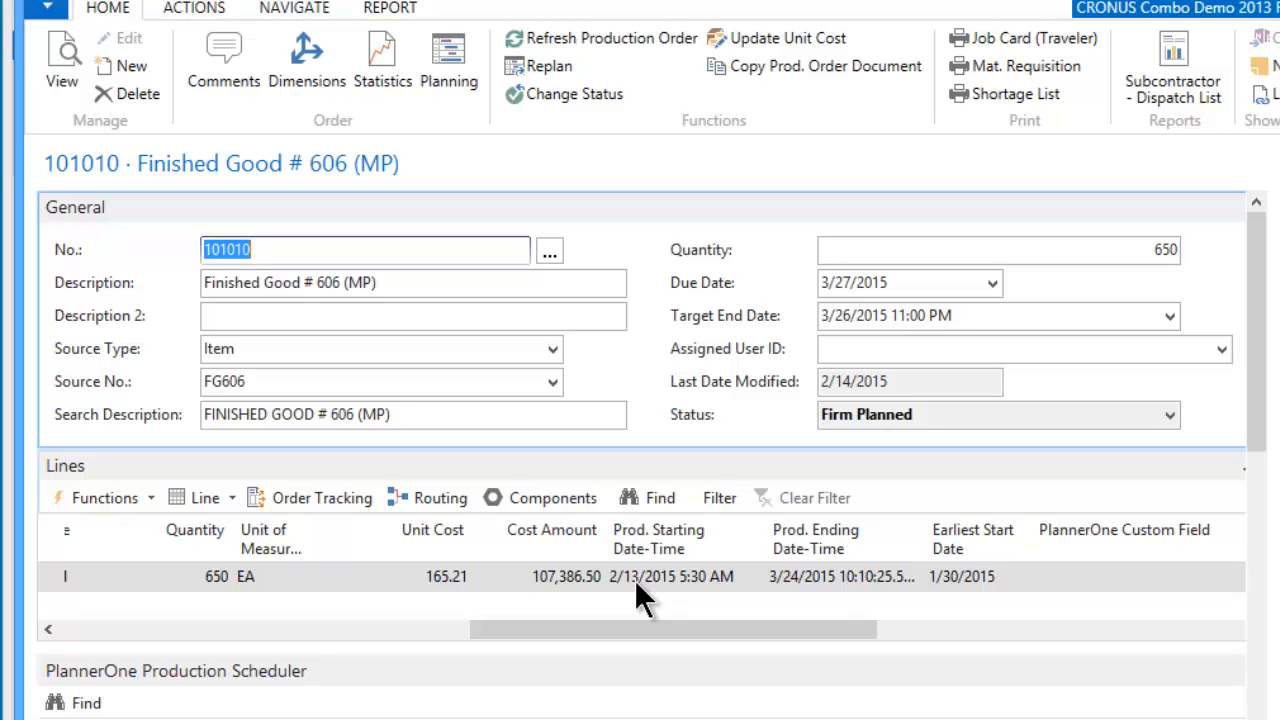
pyautogui.click(426, 497)
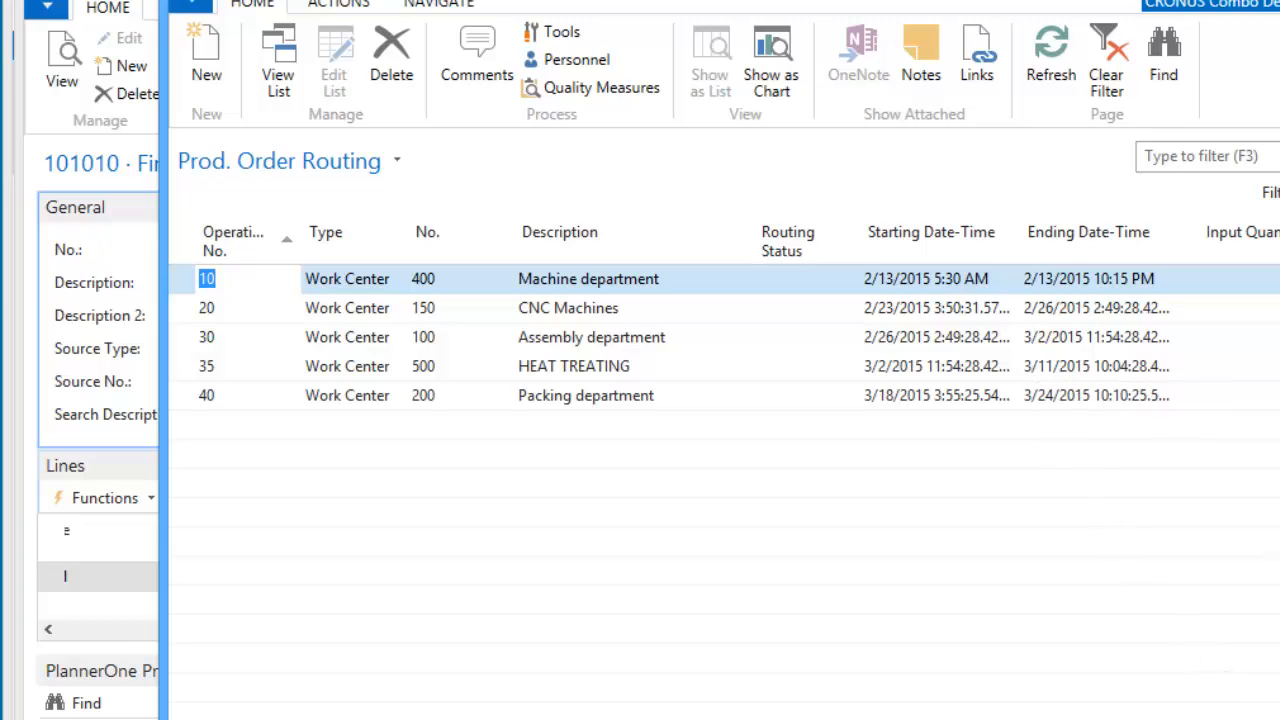
# Close the routing and the firm planned order, switch to the PDF guide and read its 8:30 am Plant Maintenance Update section.
pyautogui.press('Escape')
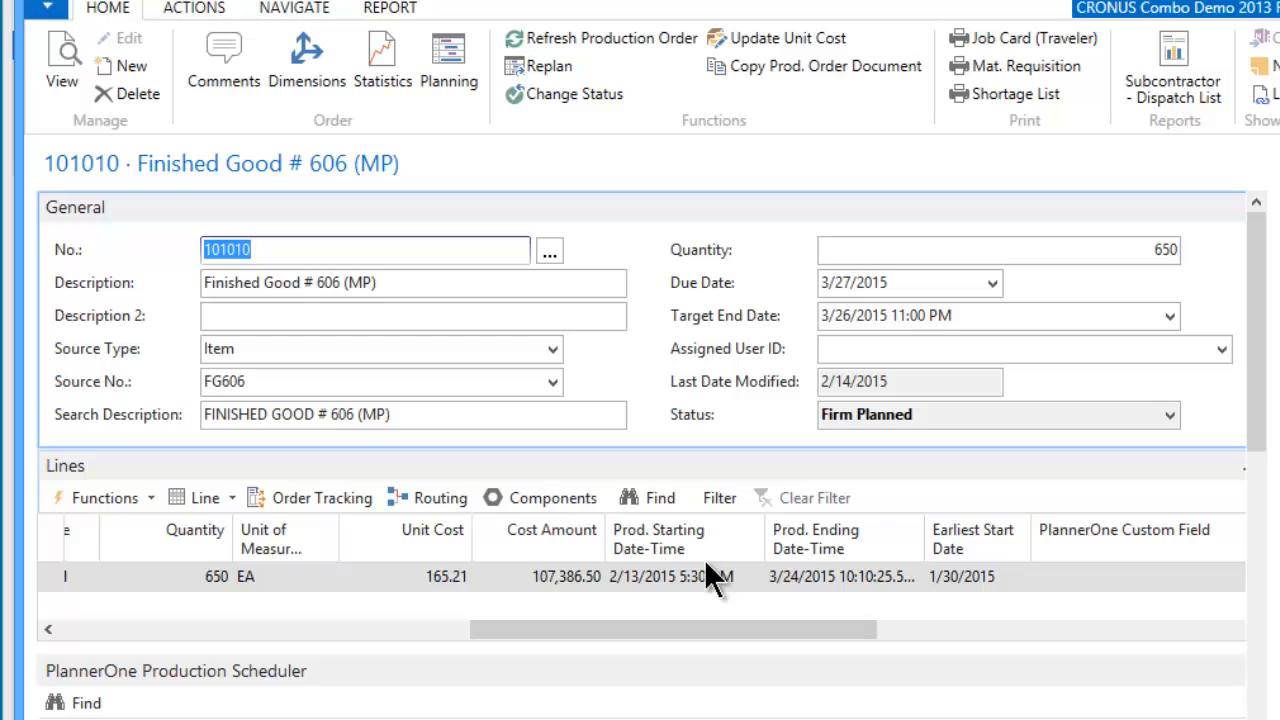
pyautogui.press('Escape')
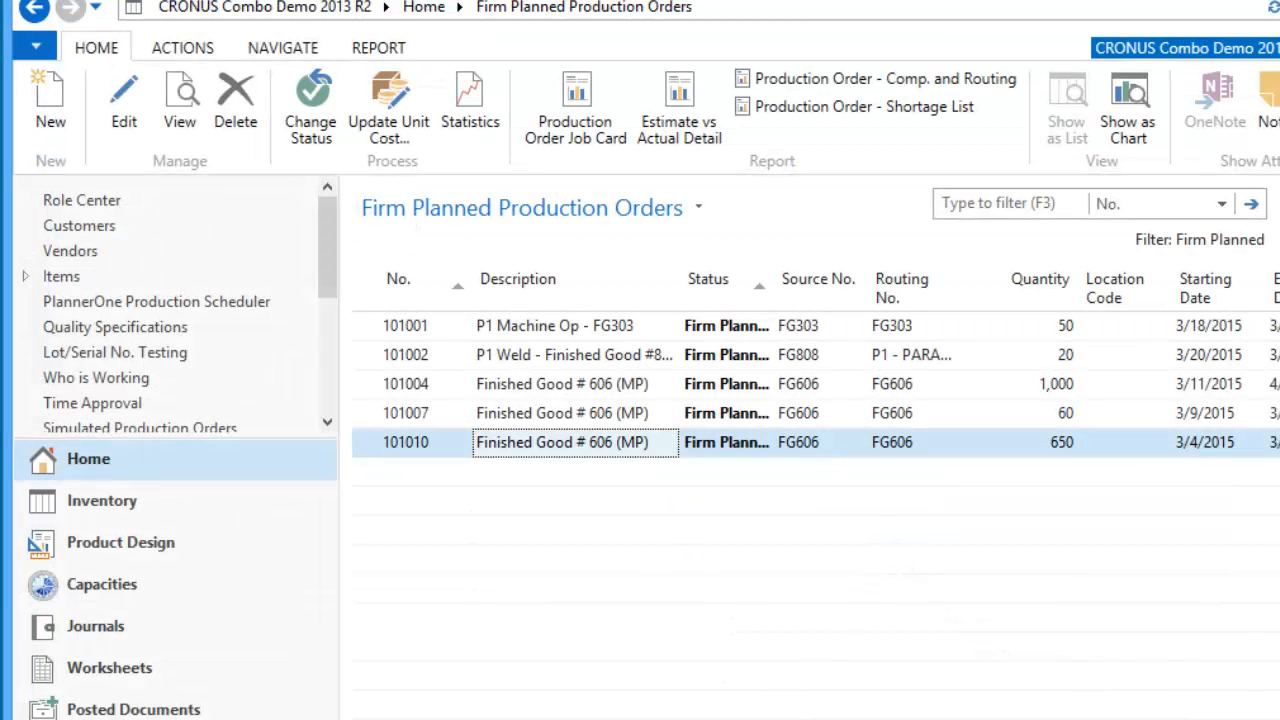
pyautogui.hotkey('alt', 'Tab')
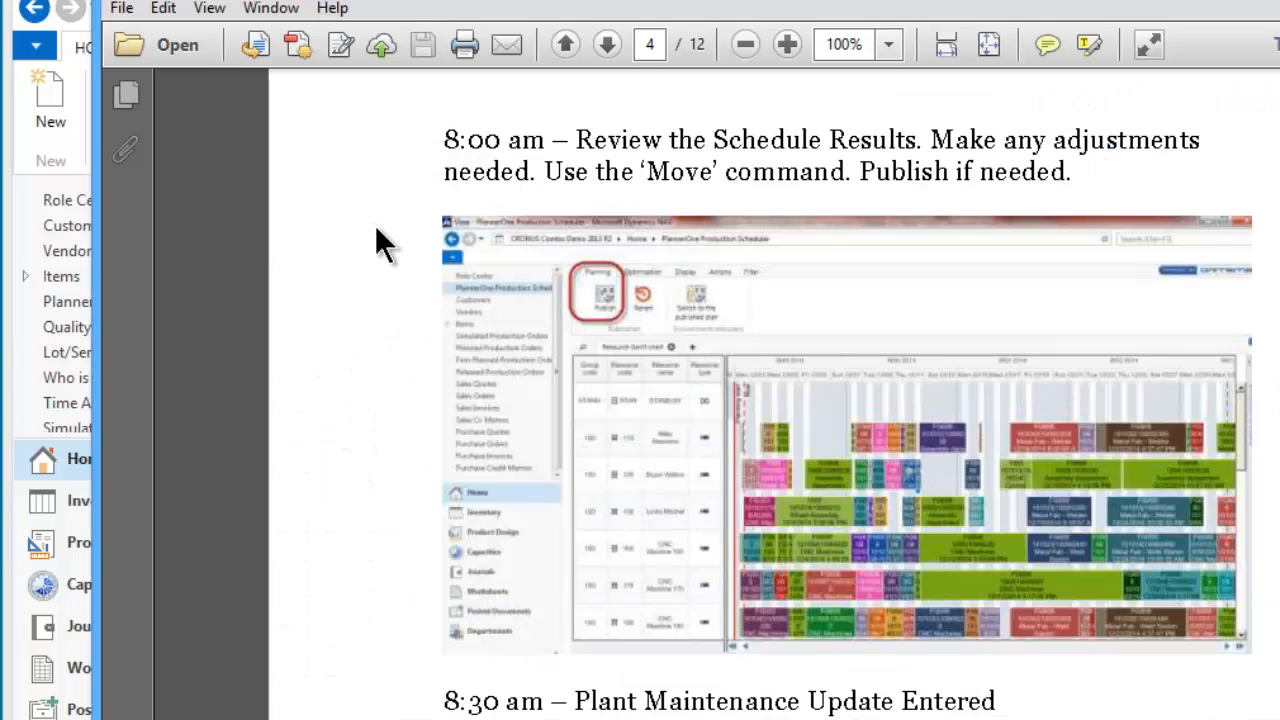
pyautogui.scroll(-5, 386, 208)
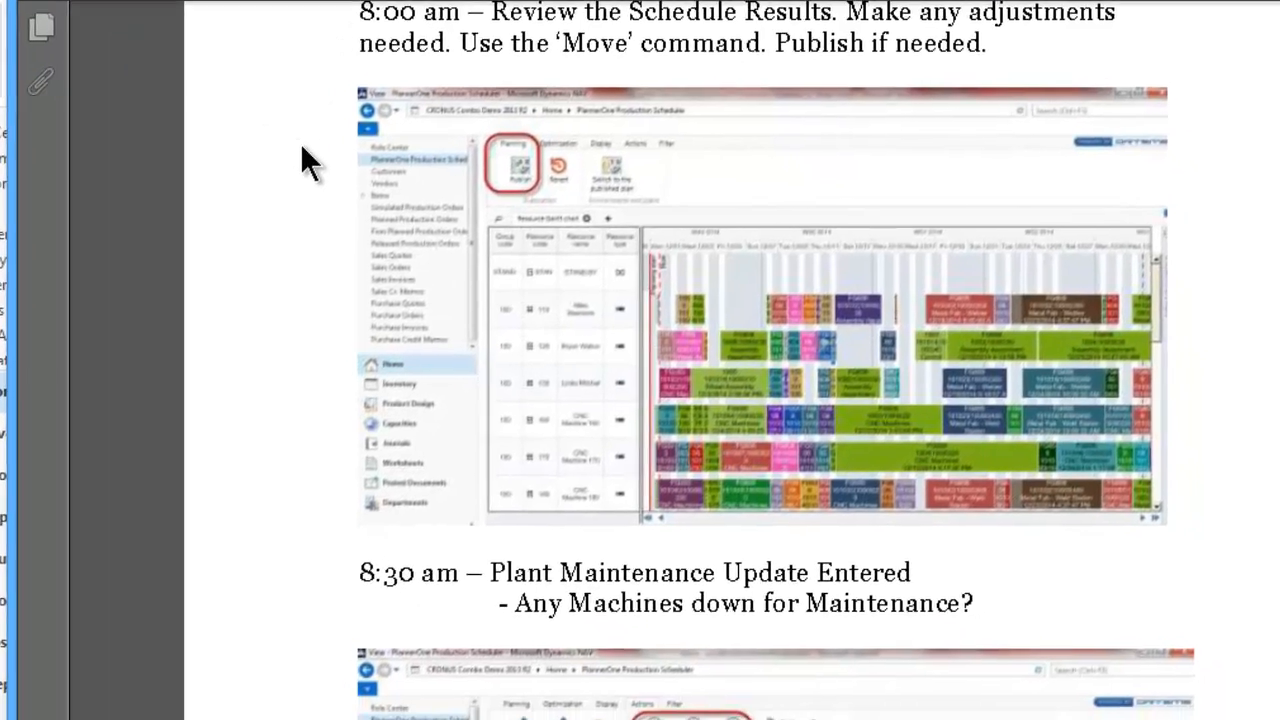
pyautogui.scroll(-3, 245, 103)
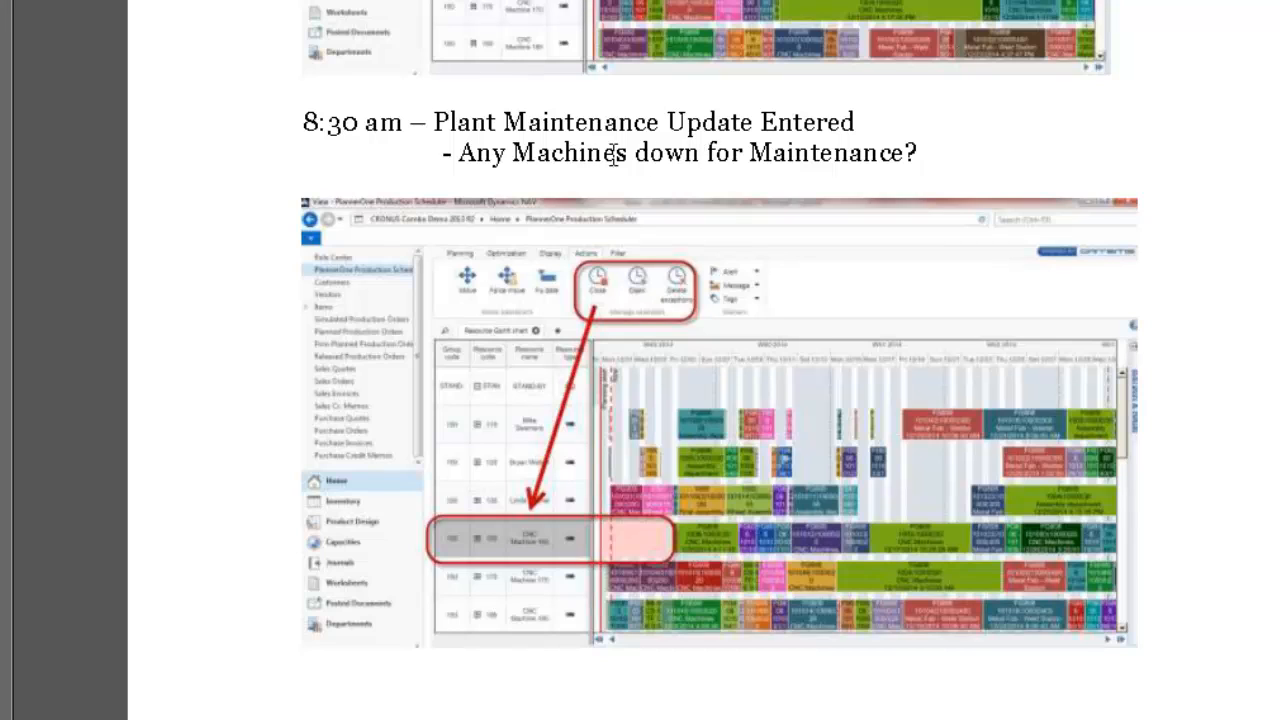
pyautogui.scroll(-1, 372, 163)
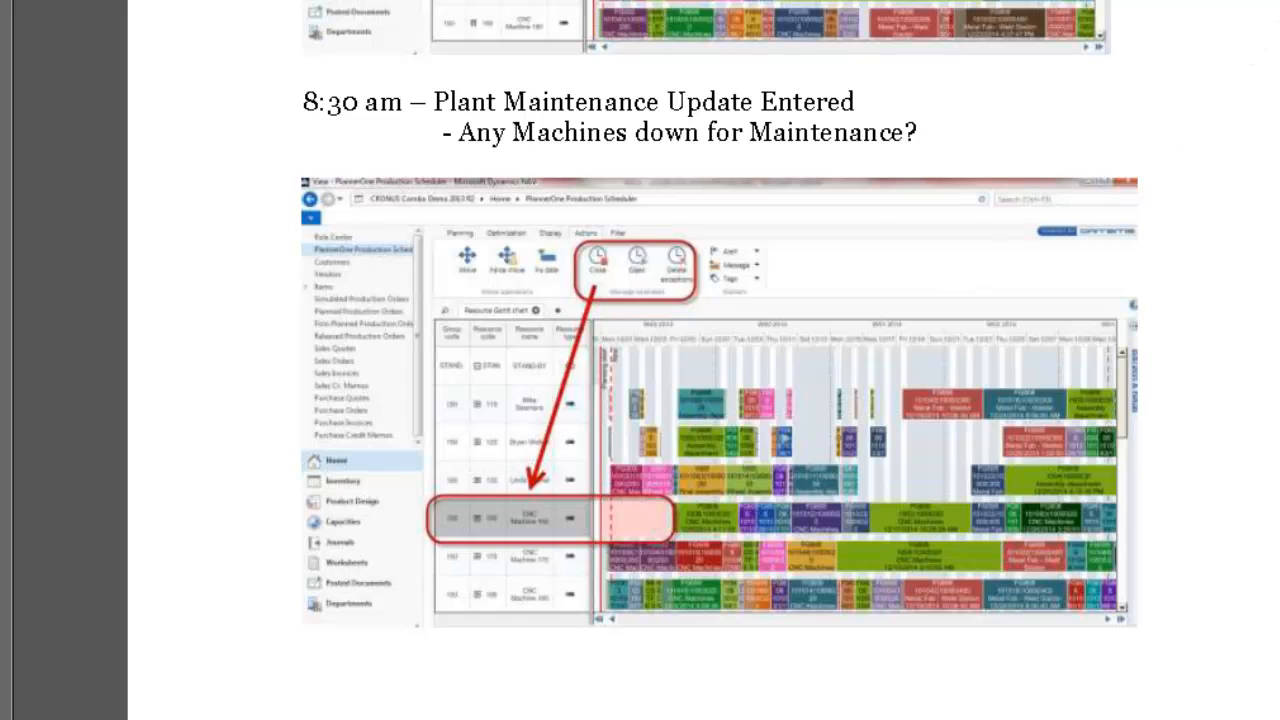
# Return to the PlannerOne Production Scheduler in NAV and start a closing calendar exception for resource 160, CNC Machine 160.
pyautogui.click(1270, 3)
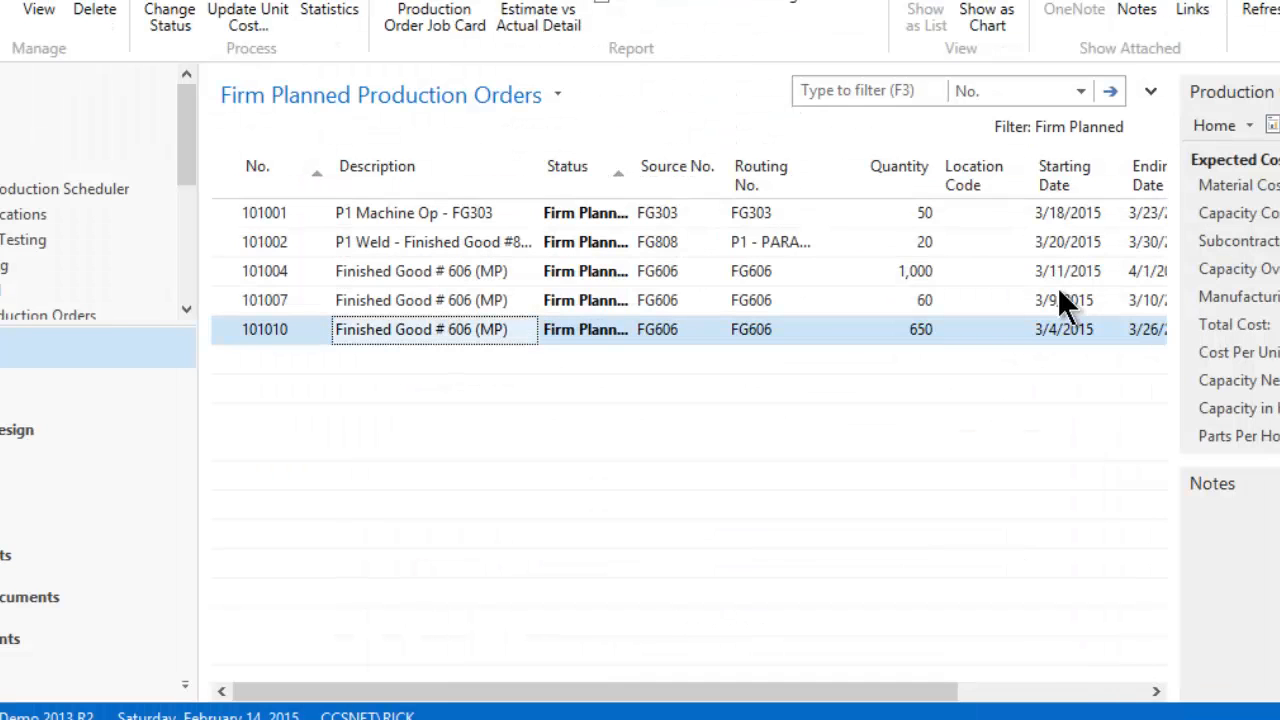
pyautogui.click(26, 189)
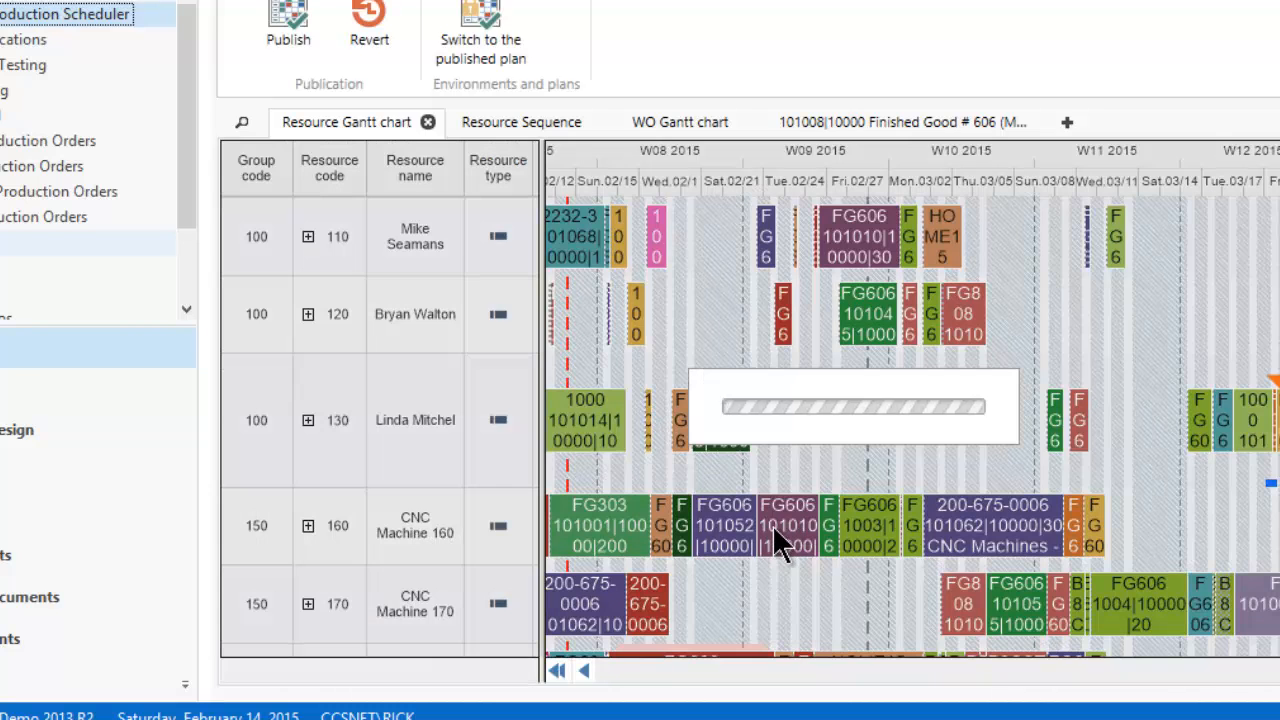
pyautogui.scroll(1, 765, 196)
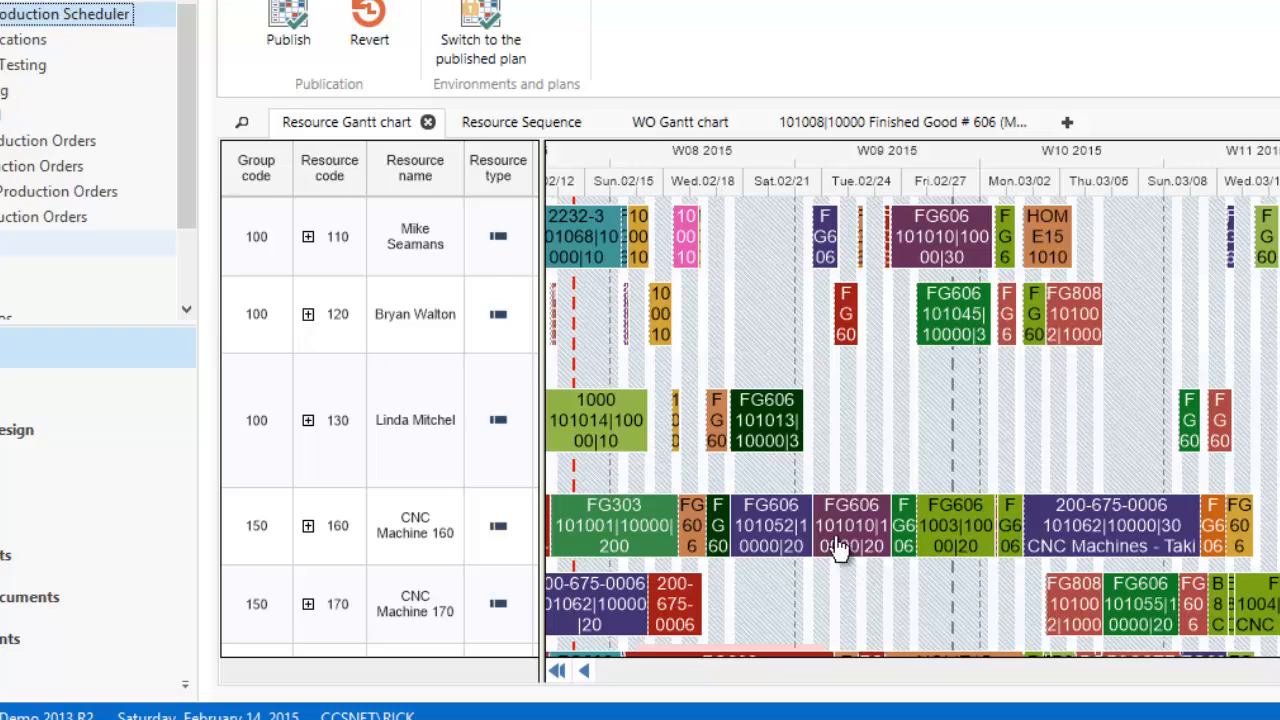
pyautogui.click(414, 545)
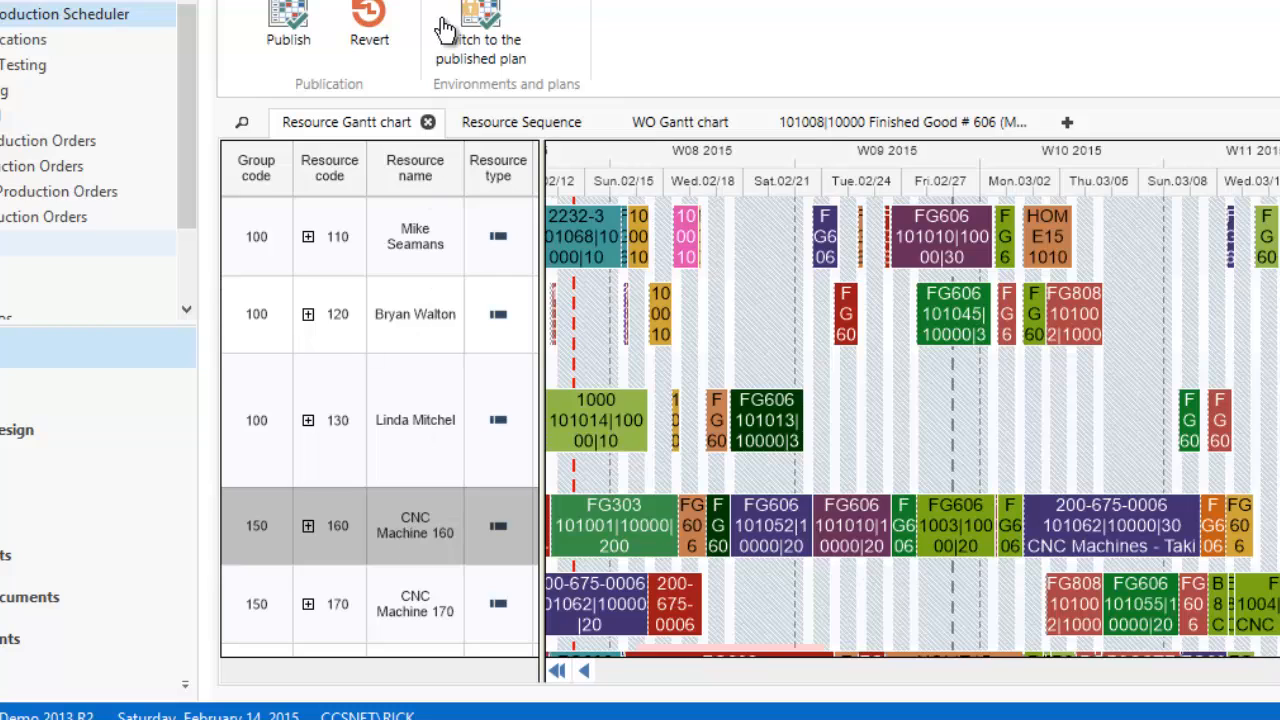
pyautogui.click(480, 10)
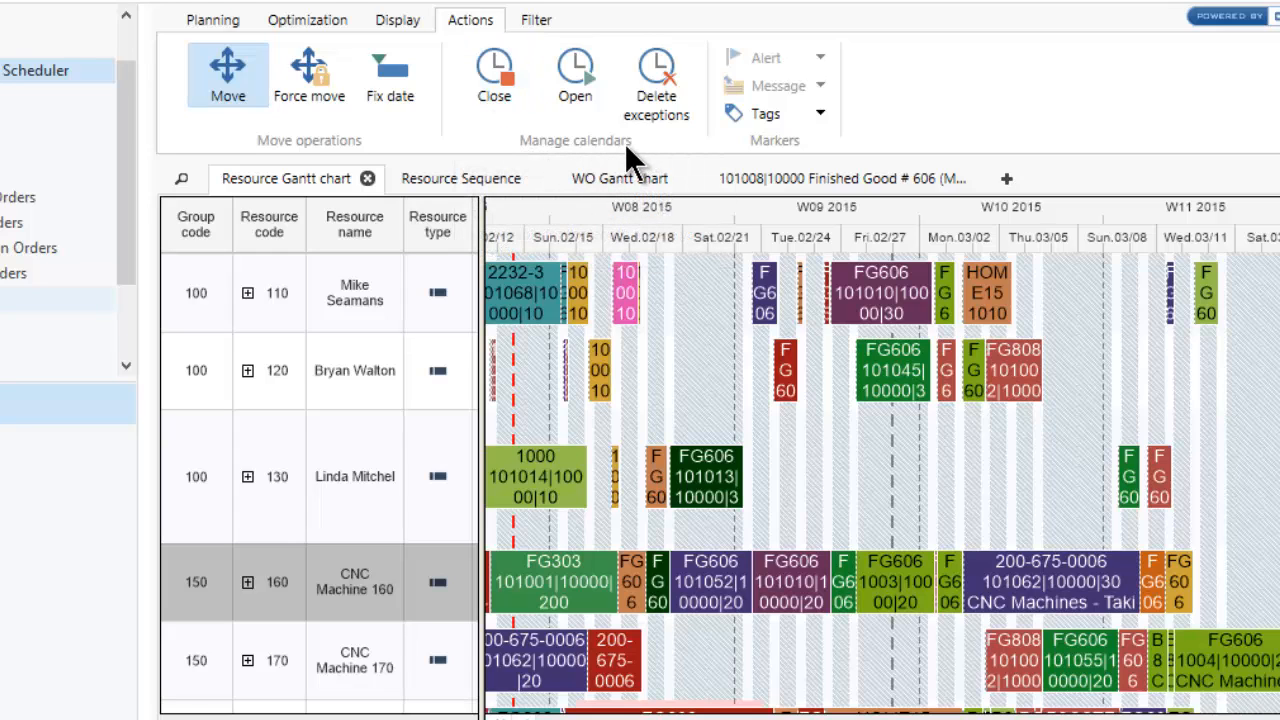
pyautogui.click(492, 68)
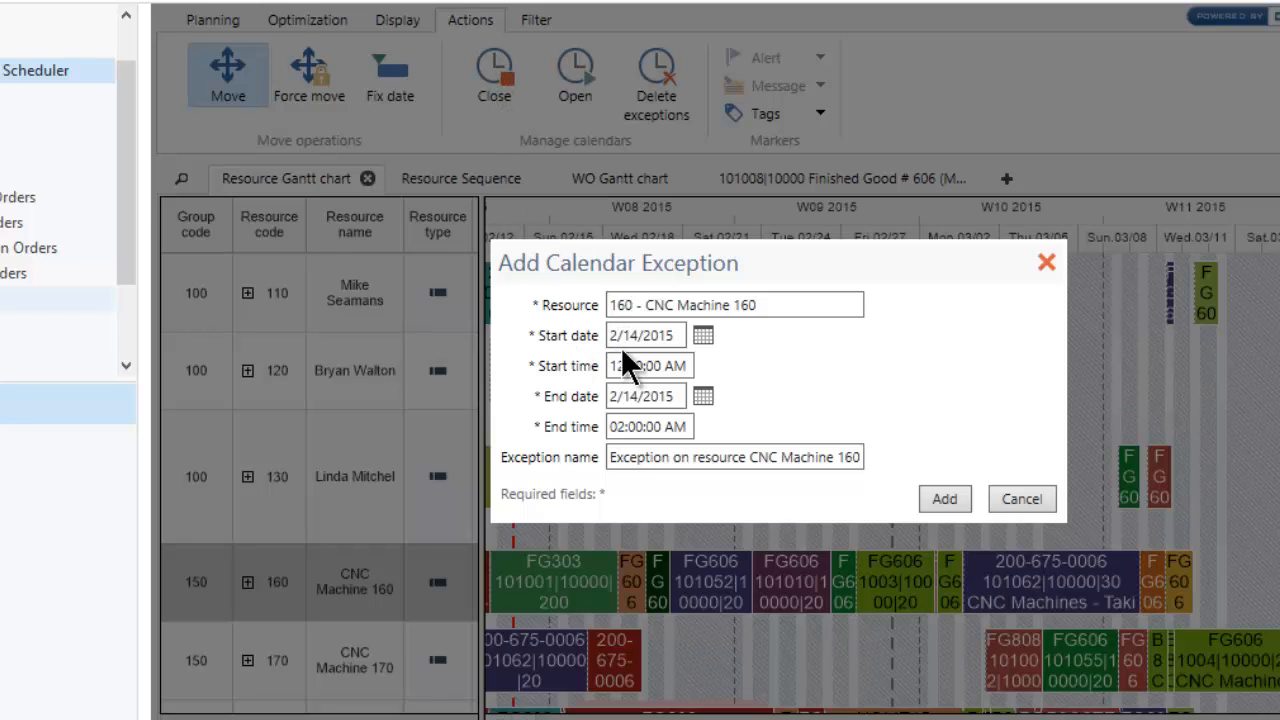
pyautogui.moveTo(774, 262); pyautogui.dragTo(789, 338)
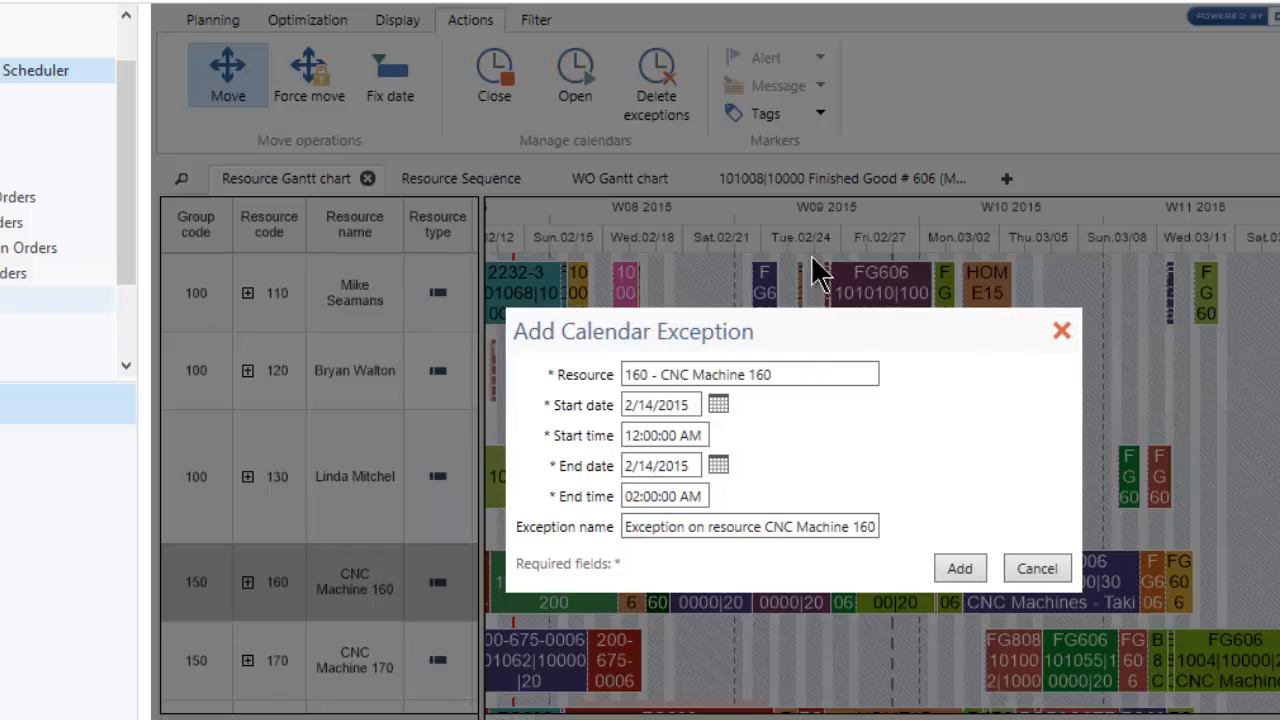
# Set the calendar exception's start date to 2/24/2015 and its end date to 2/27/2015.
pyautogui.click(719, 404)
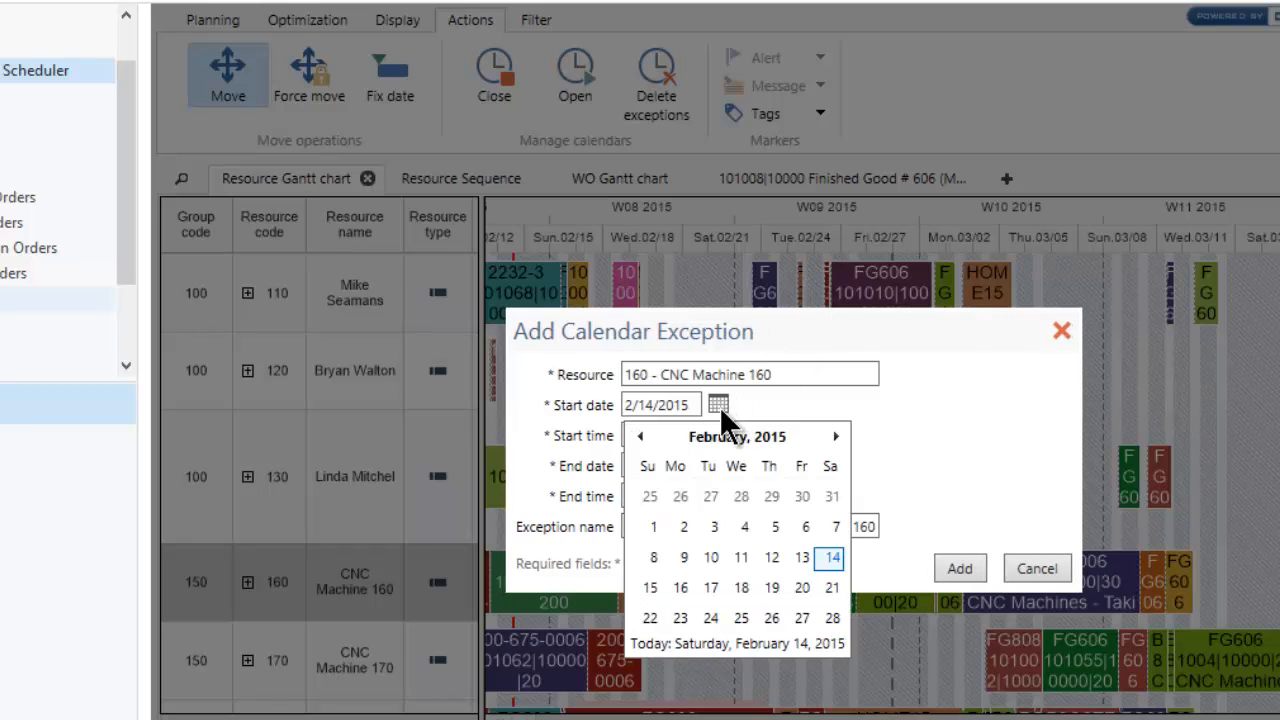
pyautogui.click(710, 620)
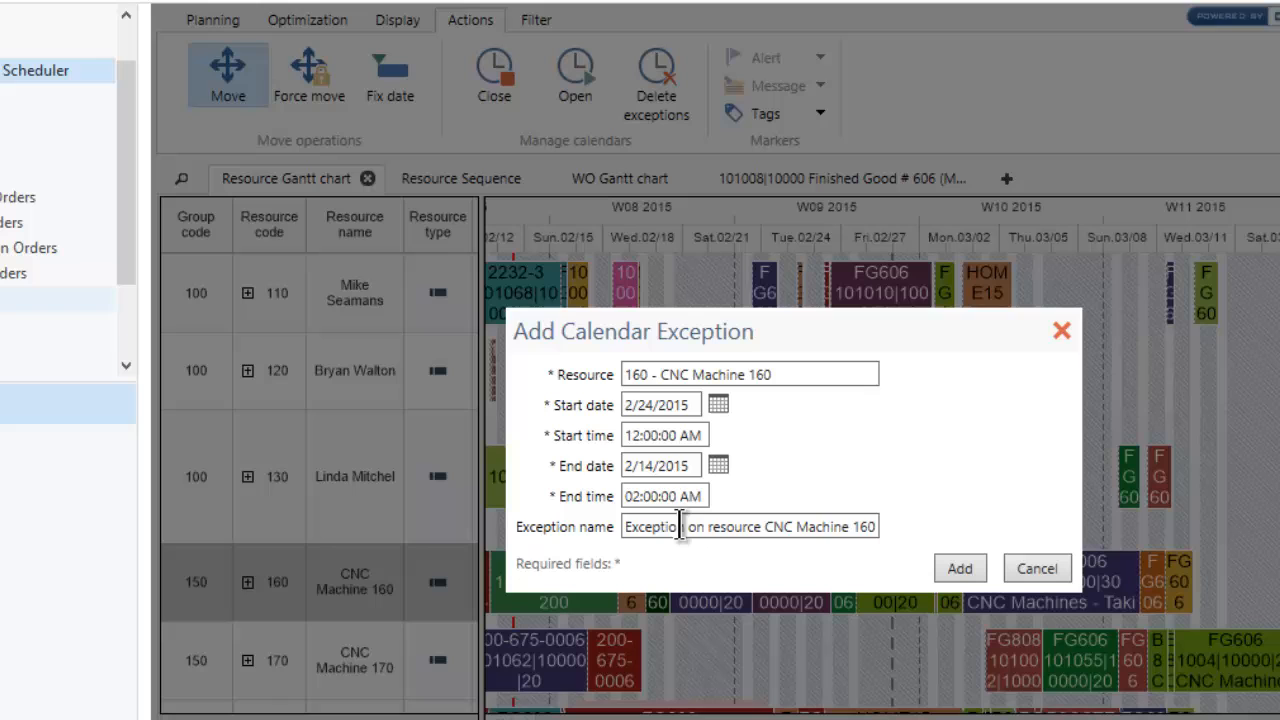
pyautogui.click(664, 466)
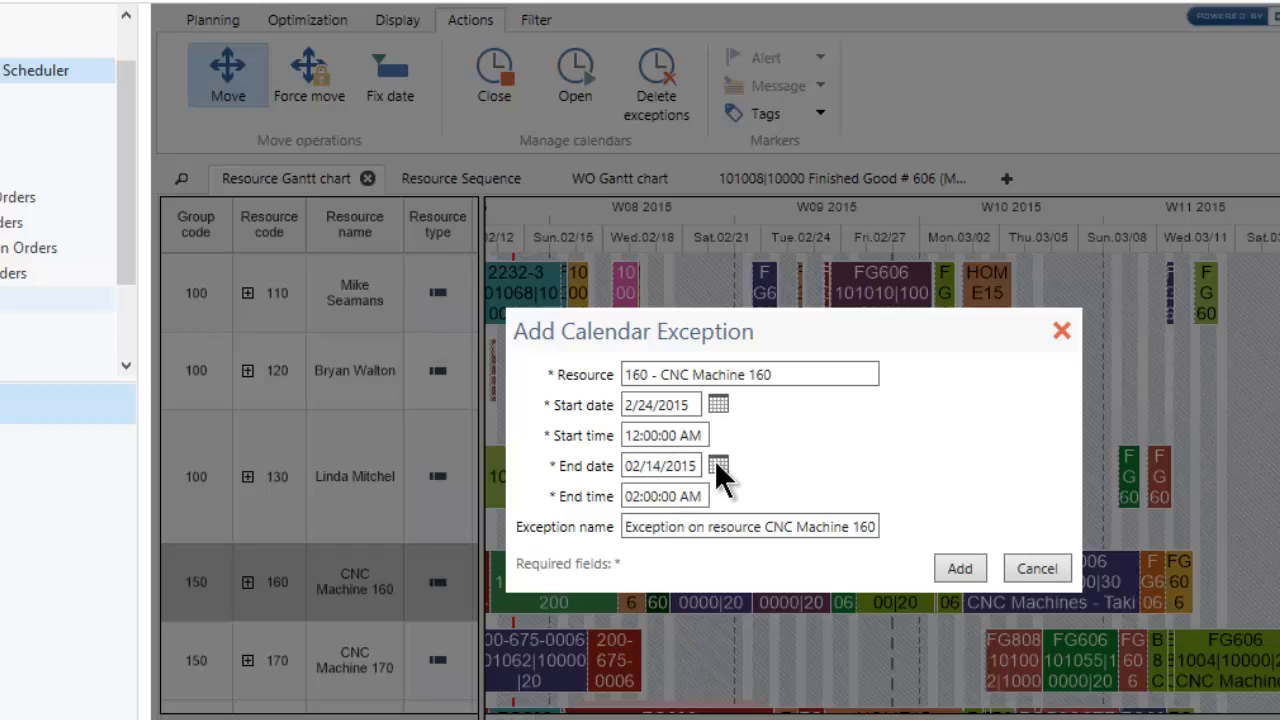
pyautogui.click(716, 463)
pyautogui.click(805, 680)
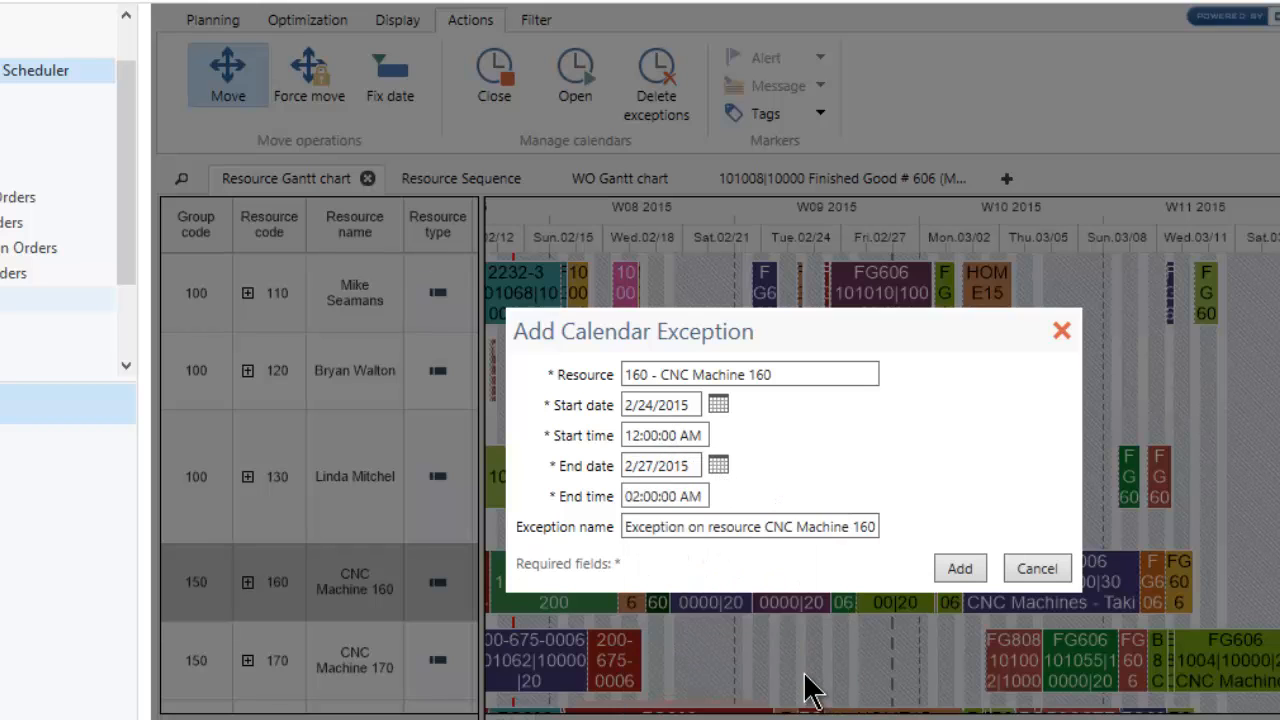
# Name the calendar exception "New Belts" and add it to CNC Machine 160.
pyautogui.click(681, 527)
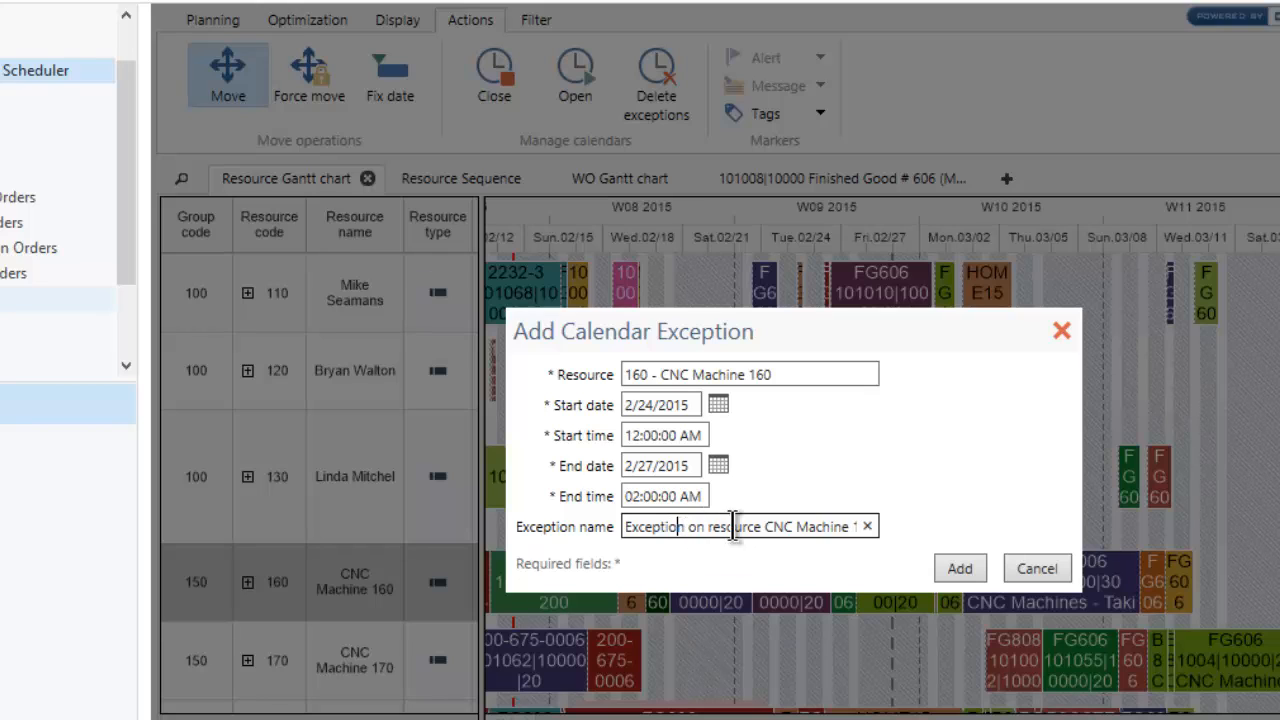
pyautogui.moveTo(855, 527); pyautogui.dragTo(548, 548)
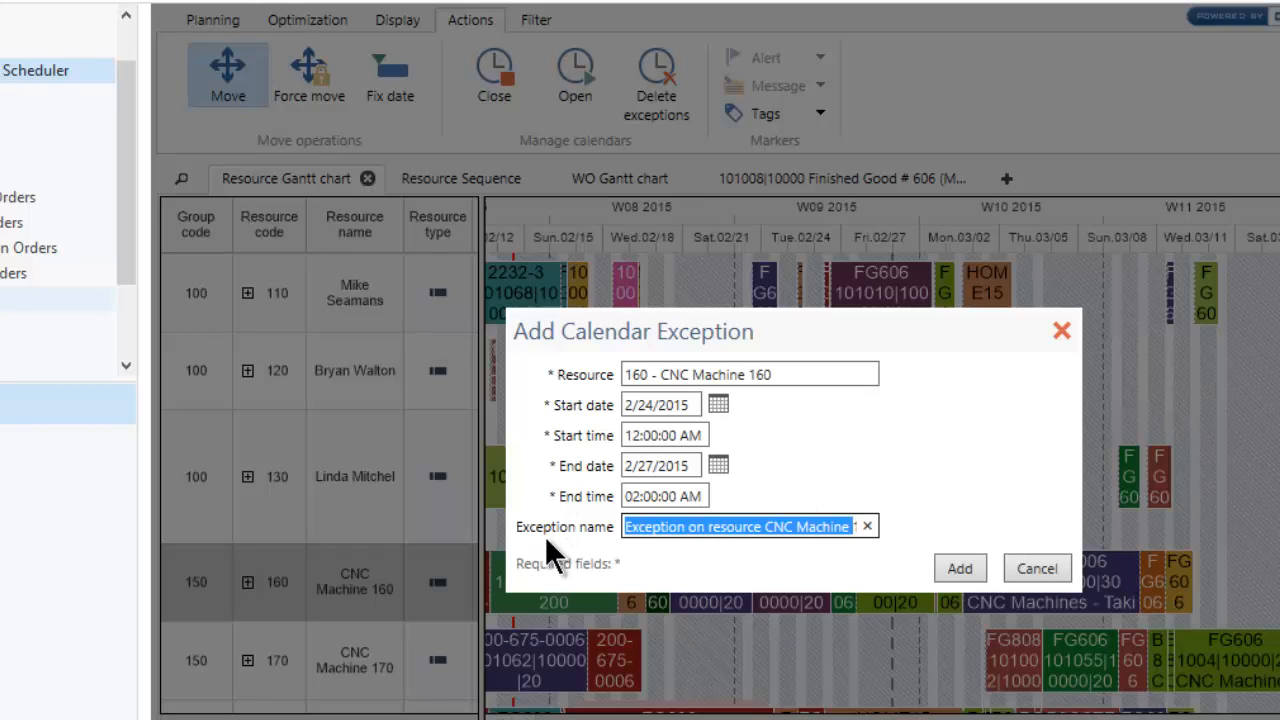
pyautogui.write('New B160')
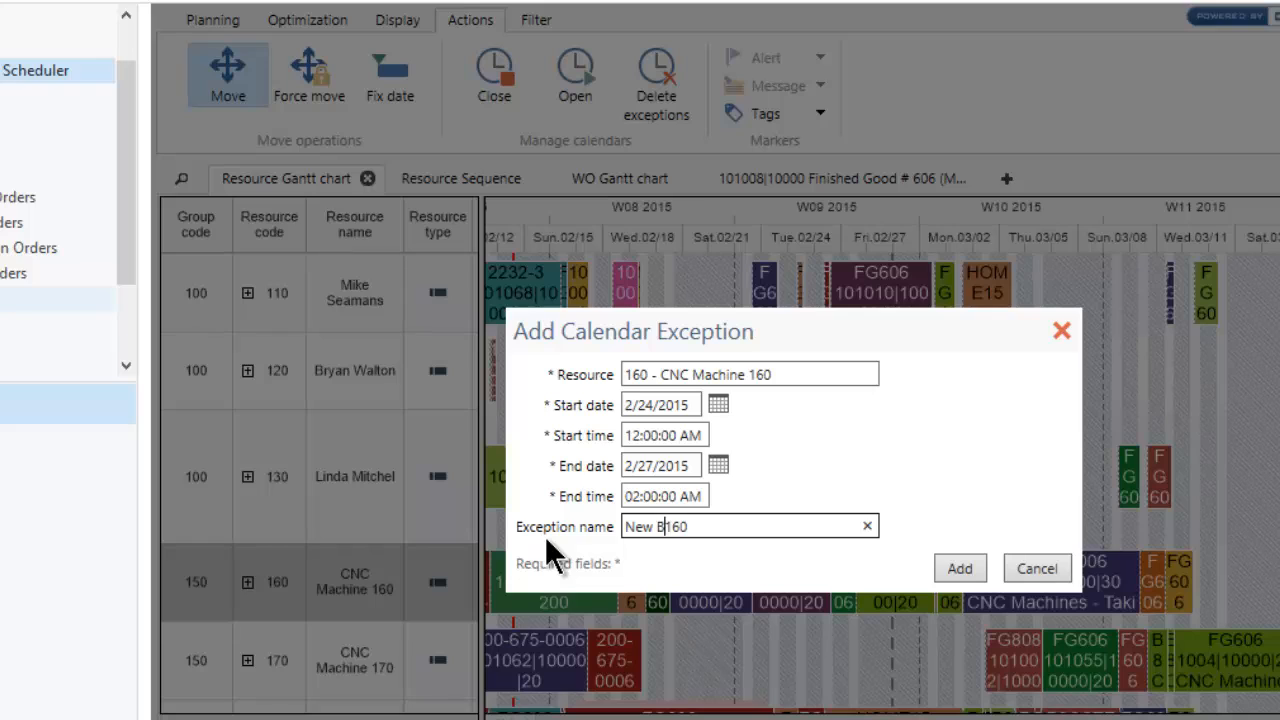
pyautogui.write('elts')
pyautogui.press('Delete')
pyautogui.press('Delete')
pyautogui.press('Delete')
pyautogui.click(958, 570)
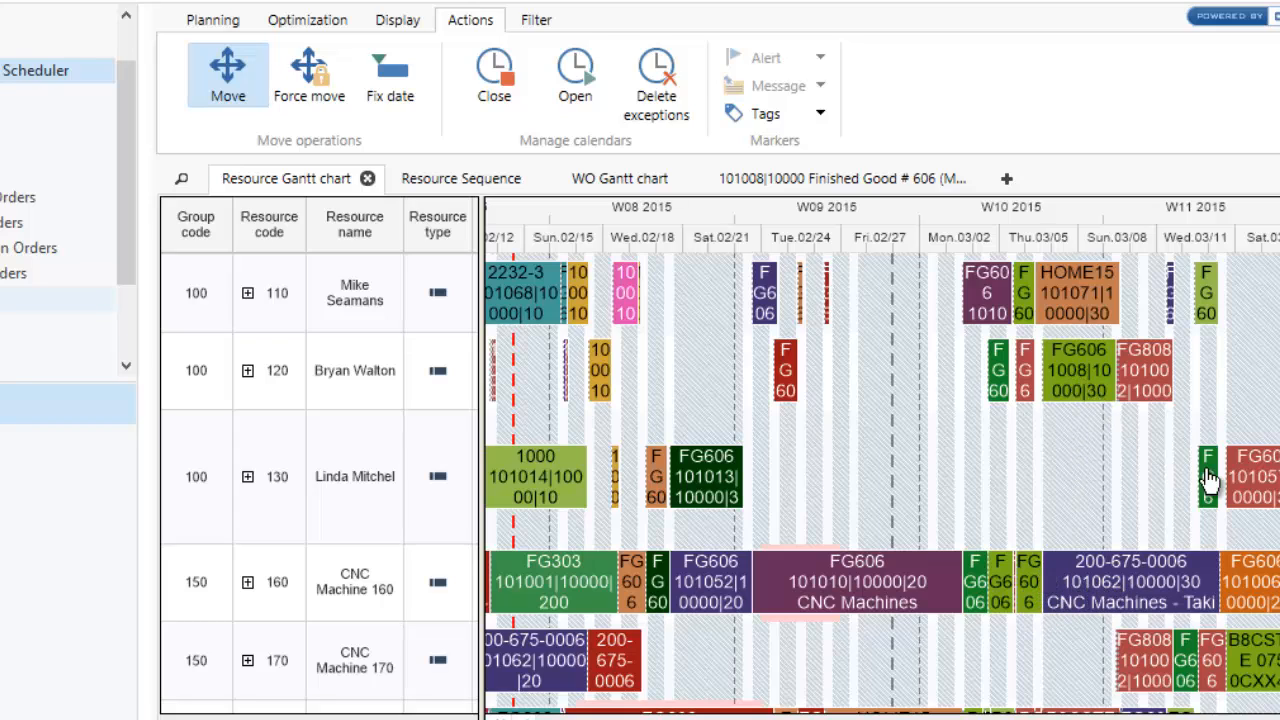
# Highlight the work order of the green FG606 operation just after Mon. 03/02 on CNC Machine 160, inspect its operations and clear the highlighting.
pyautogui.click(535, 22)
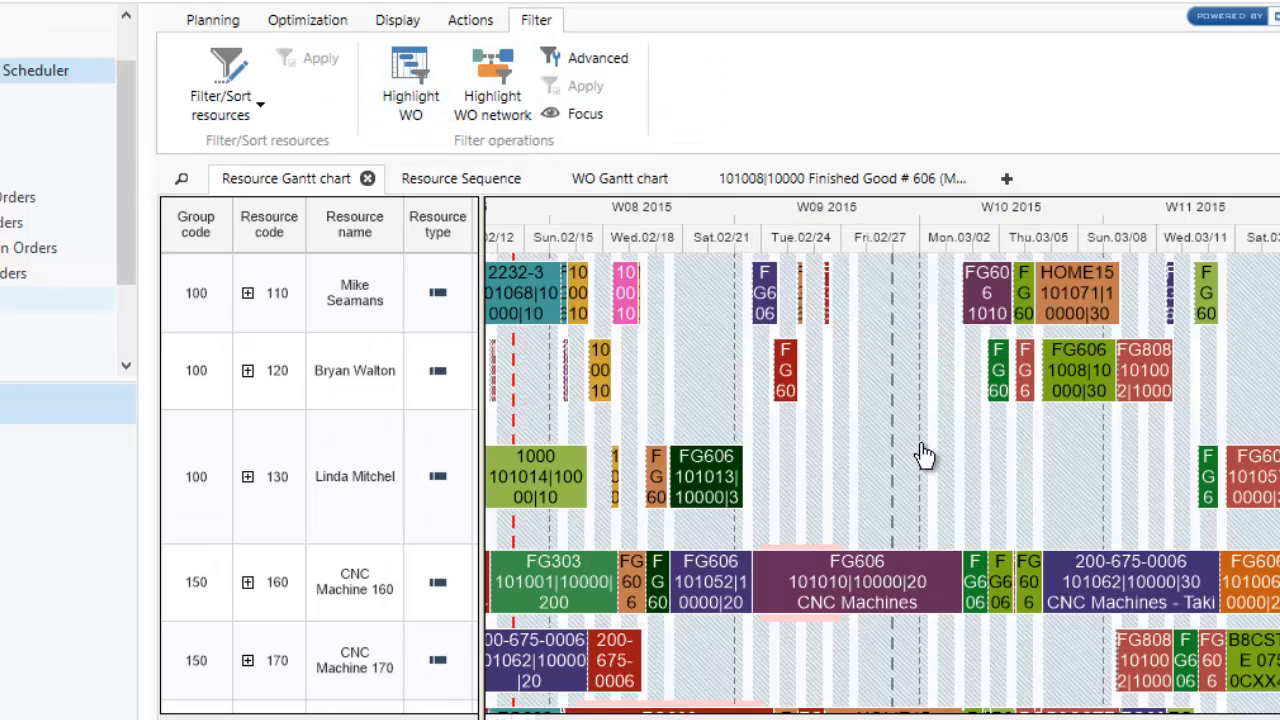
pyautogui.click(975, 575)
pyautogui.click(405, 84)
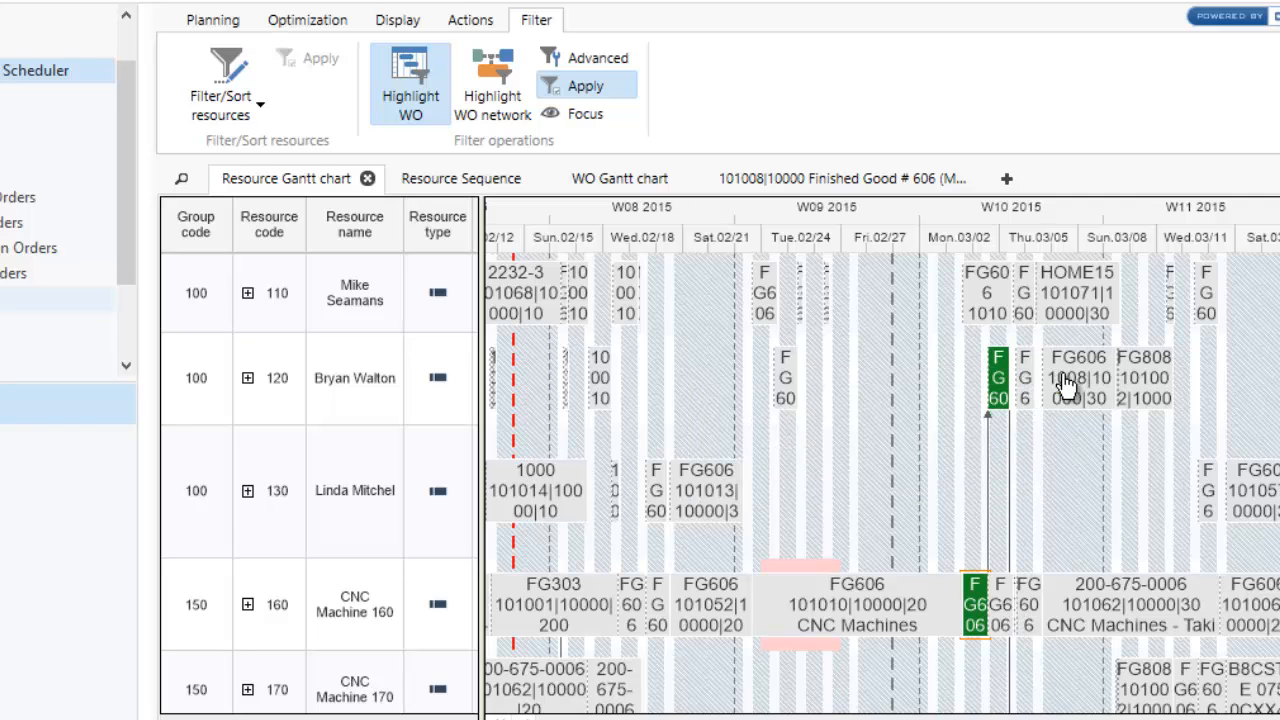
pyautogui.moveTo(1068, 386)
pyautogui.moveTo(972, 628)
pyautogui.click(590, 88)
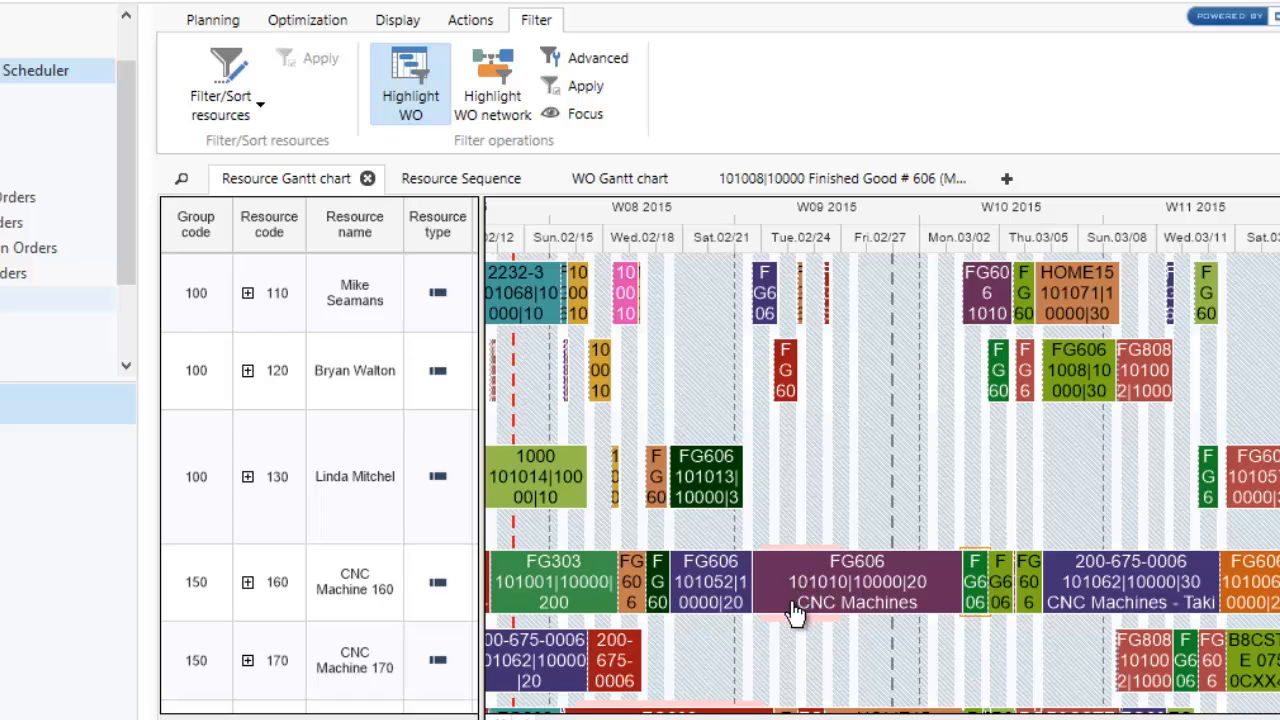
pyautogui.moveTo(795, 612)
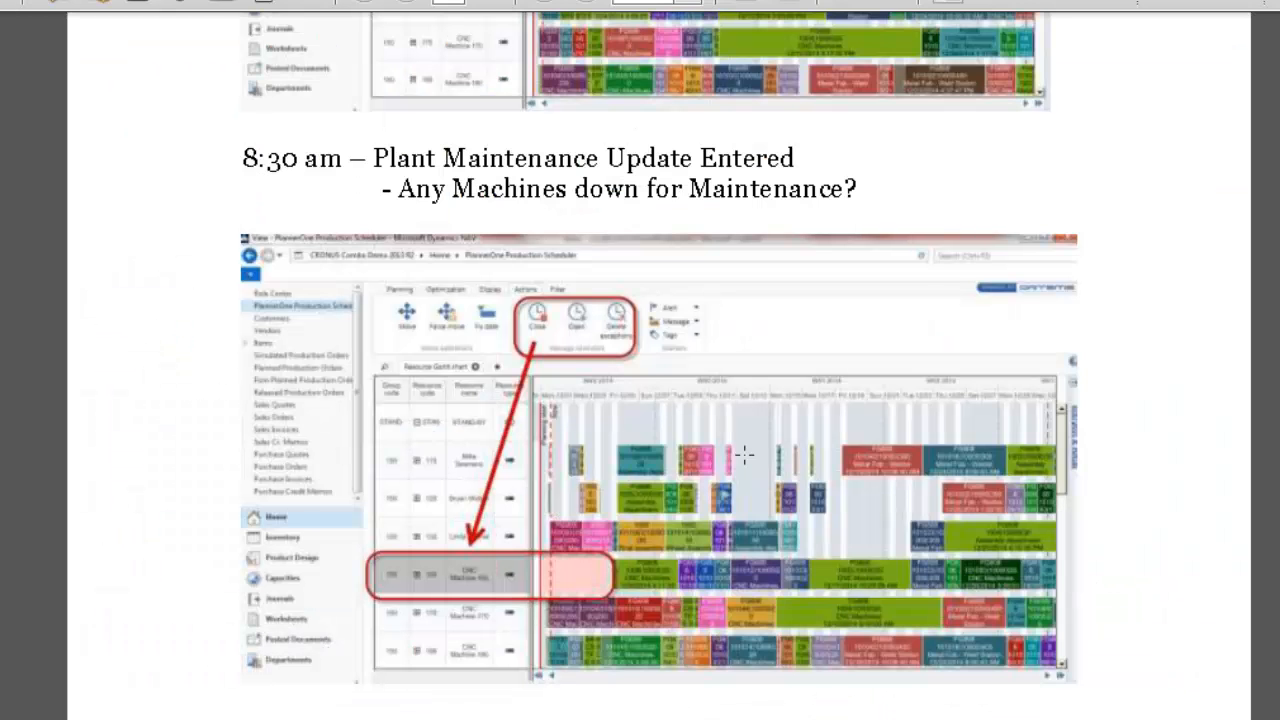
# Read on in the PDF guide's maintenance section, and delete the closed New Belts calendar exception of CNC Machine 160 in PlannerOne.
pyautogui.scroll(-10, 744, 455)
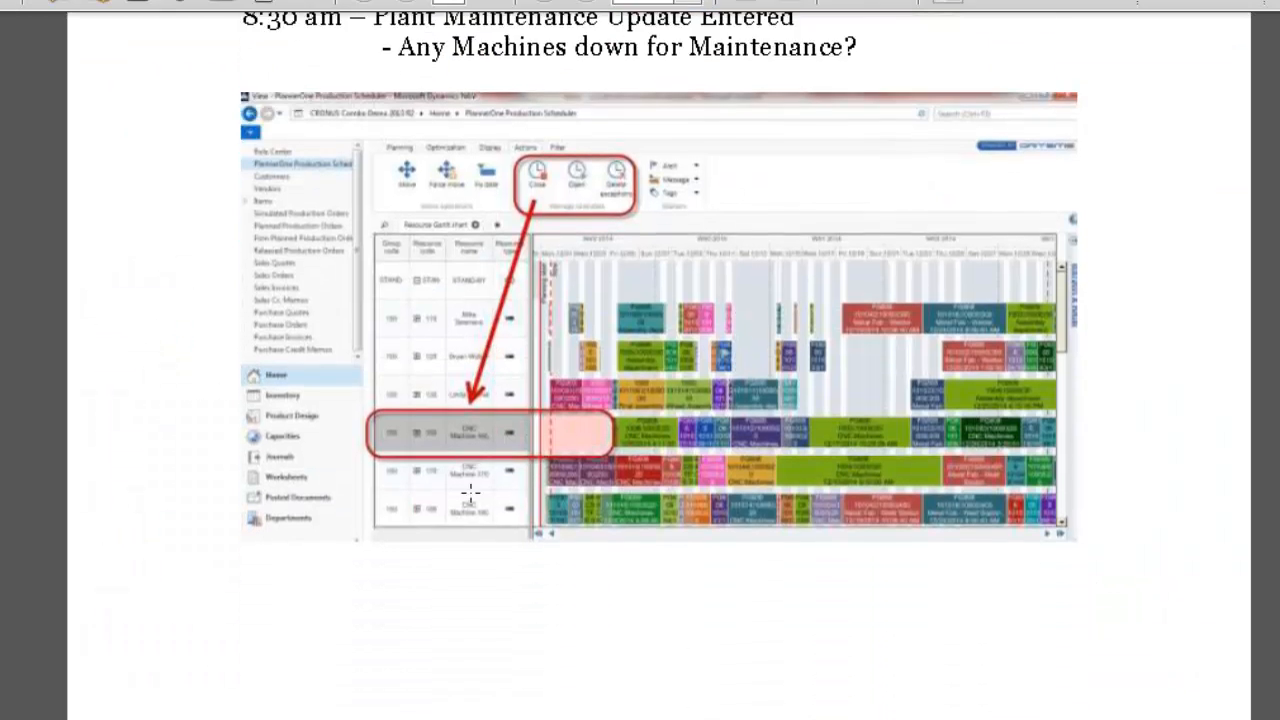
pyautogui.scroll(1, 451, 469)
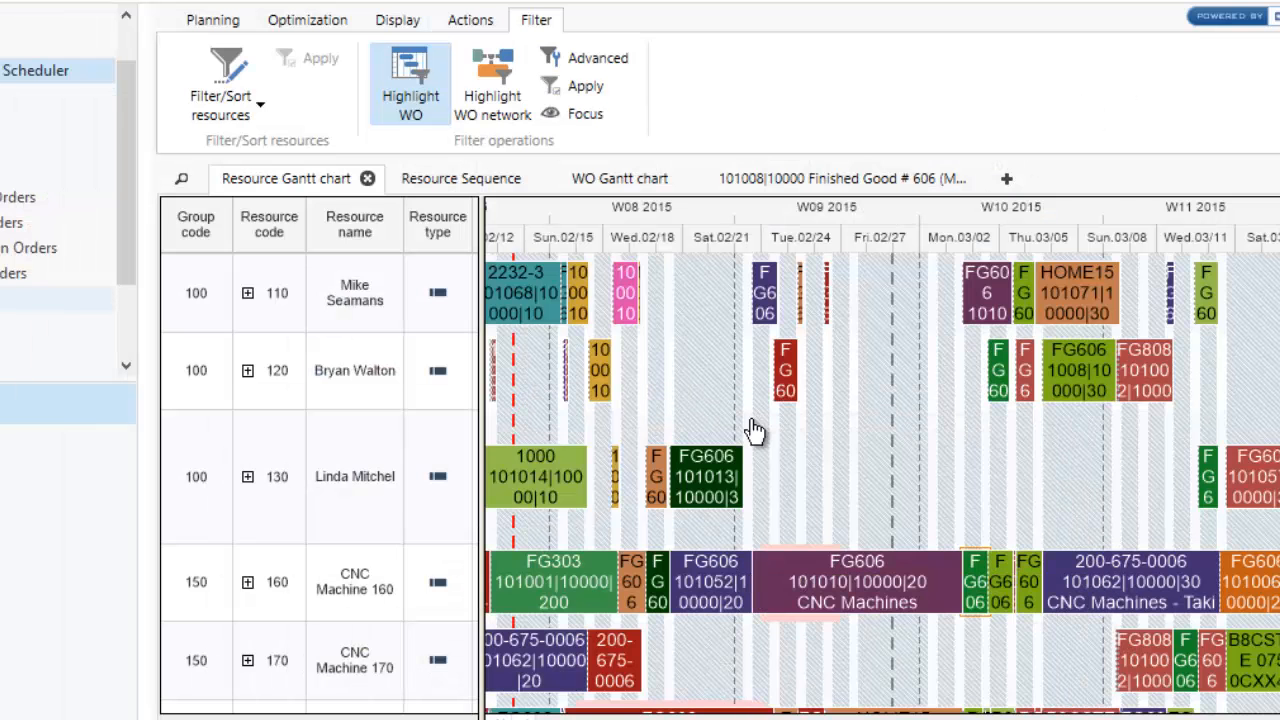
pyautogui.click(345, 578)
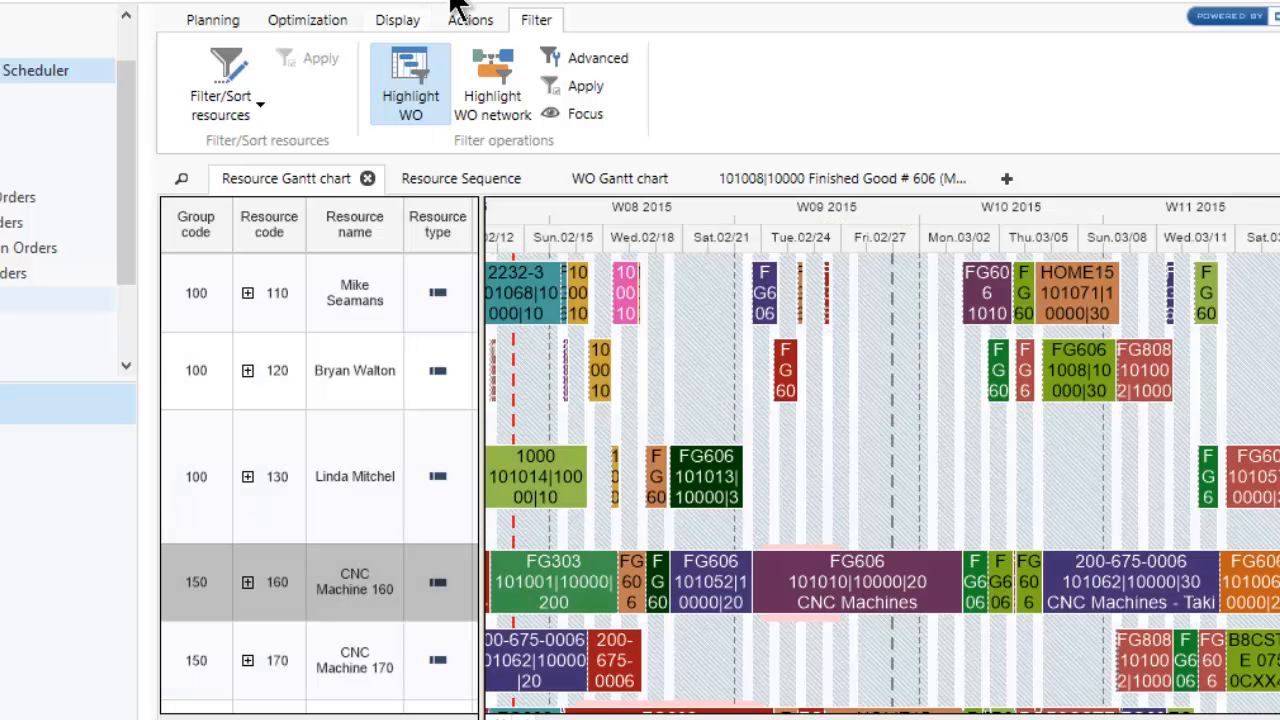
pyautogui.click(468, 22)
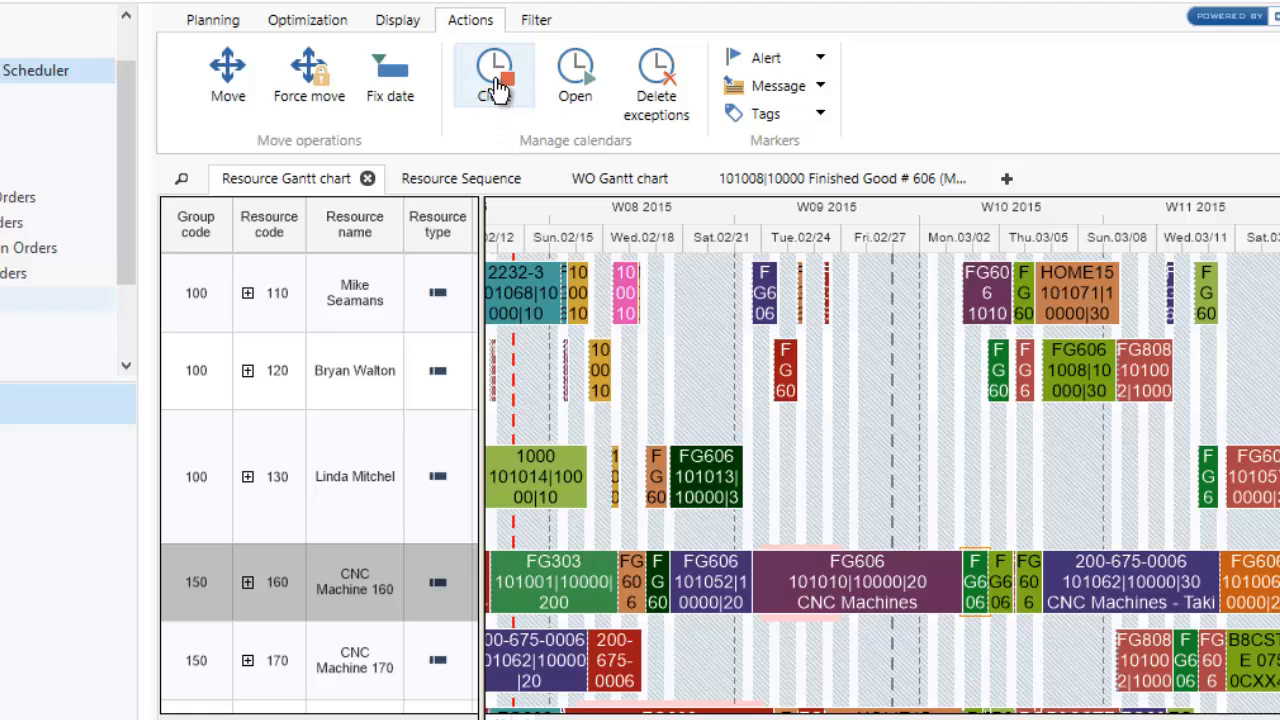
pyautogui.click(495, 69)
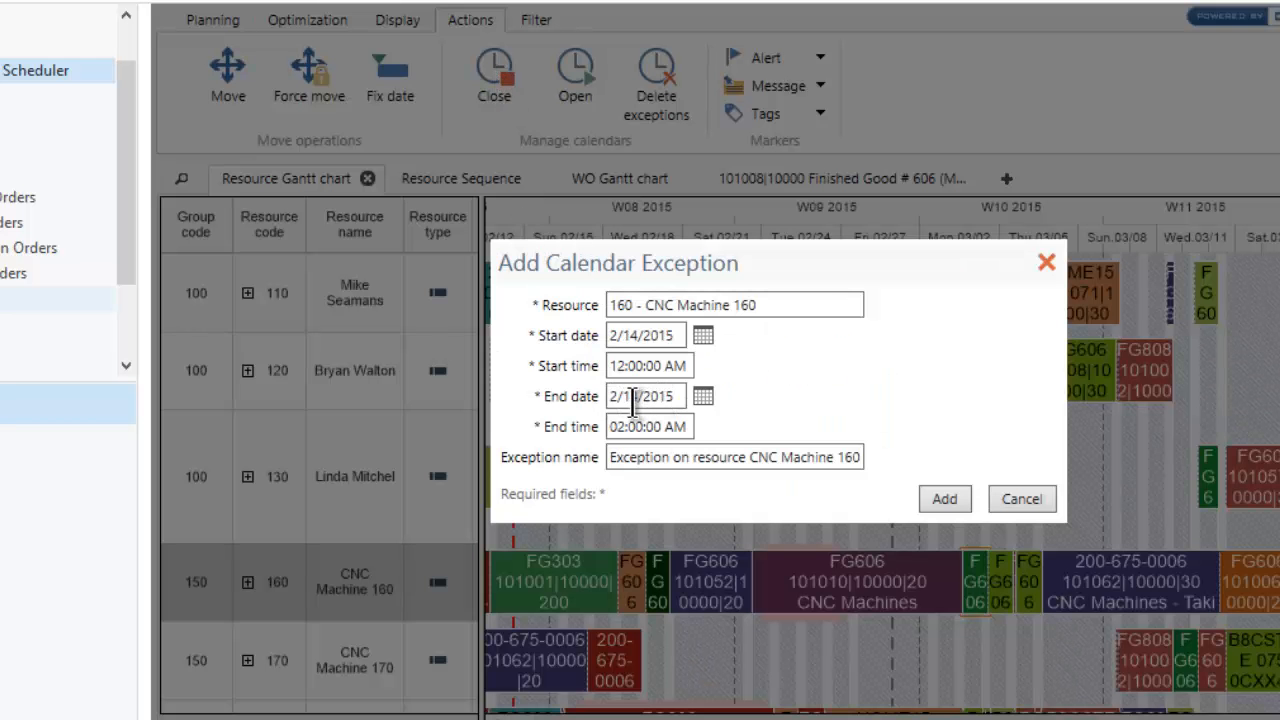
pyautogui.click(1016, 499)
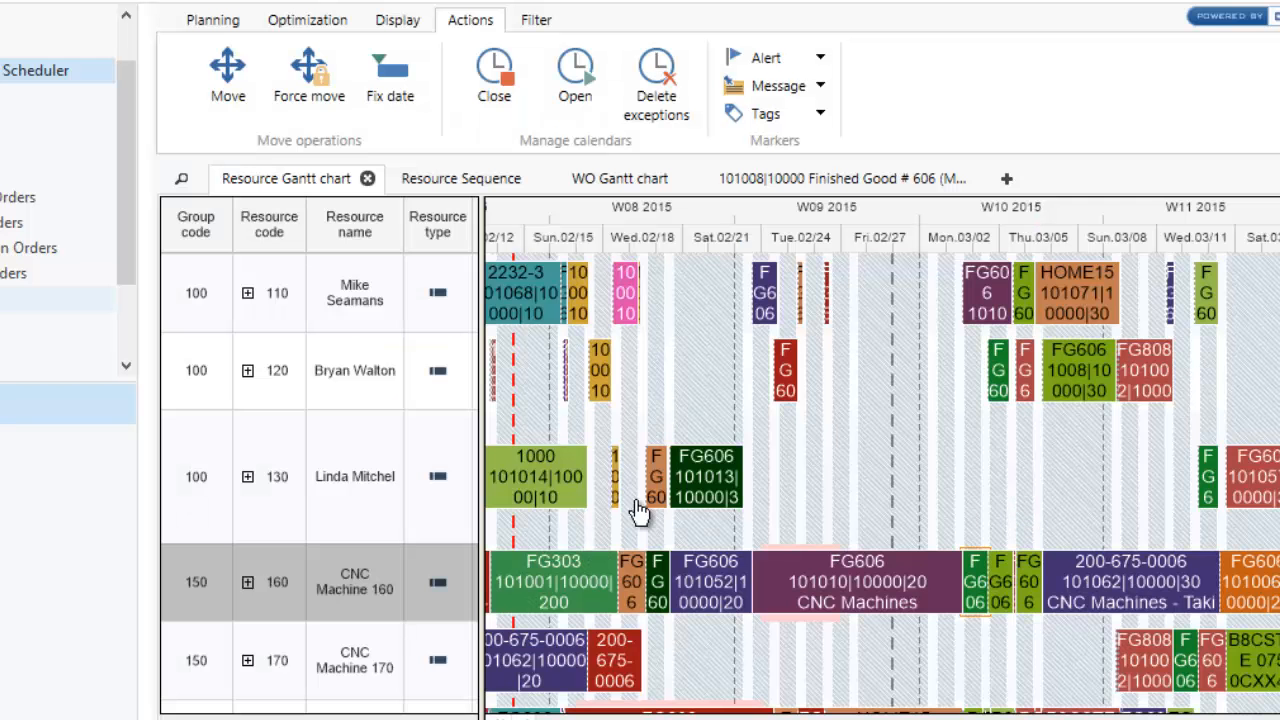
pyautogui.click(656, 80)
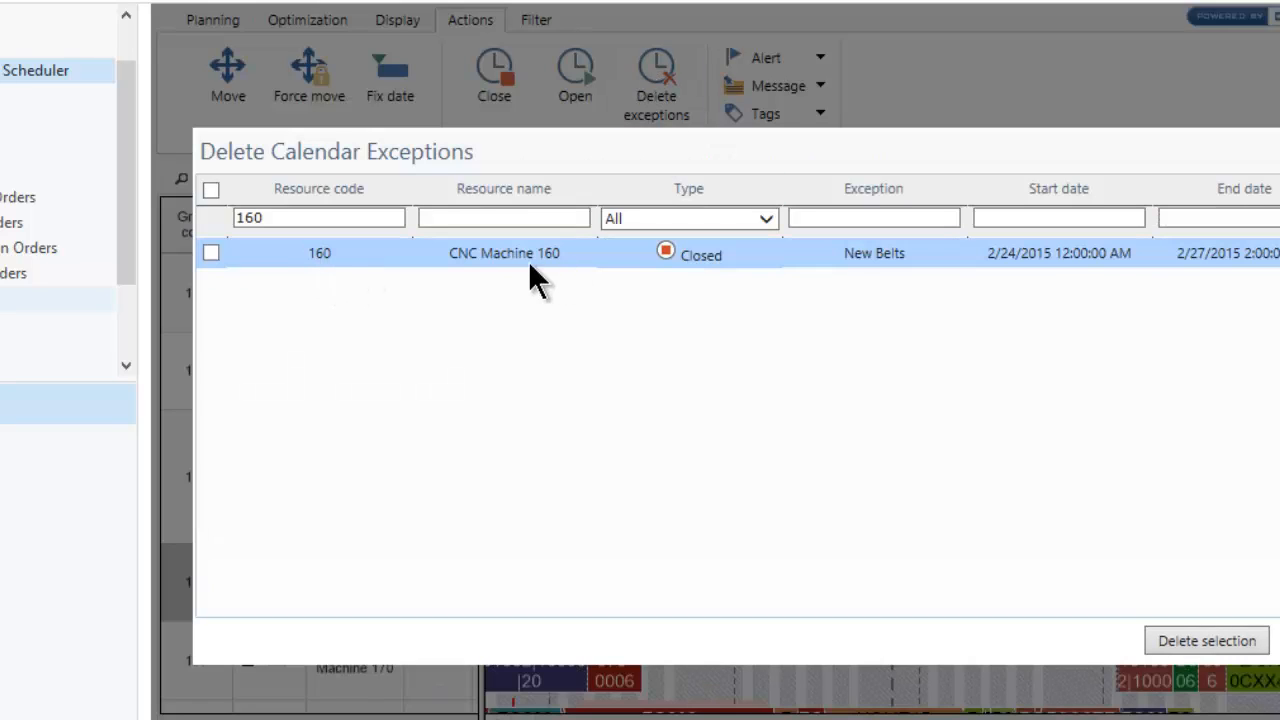
pyautogui.click(211, 252)
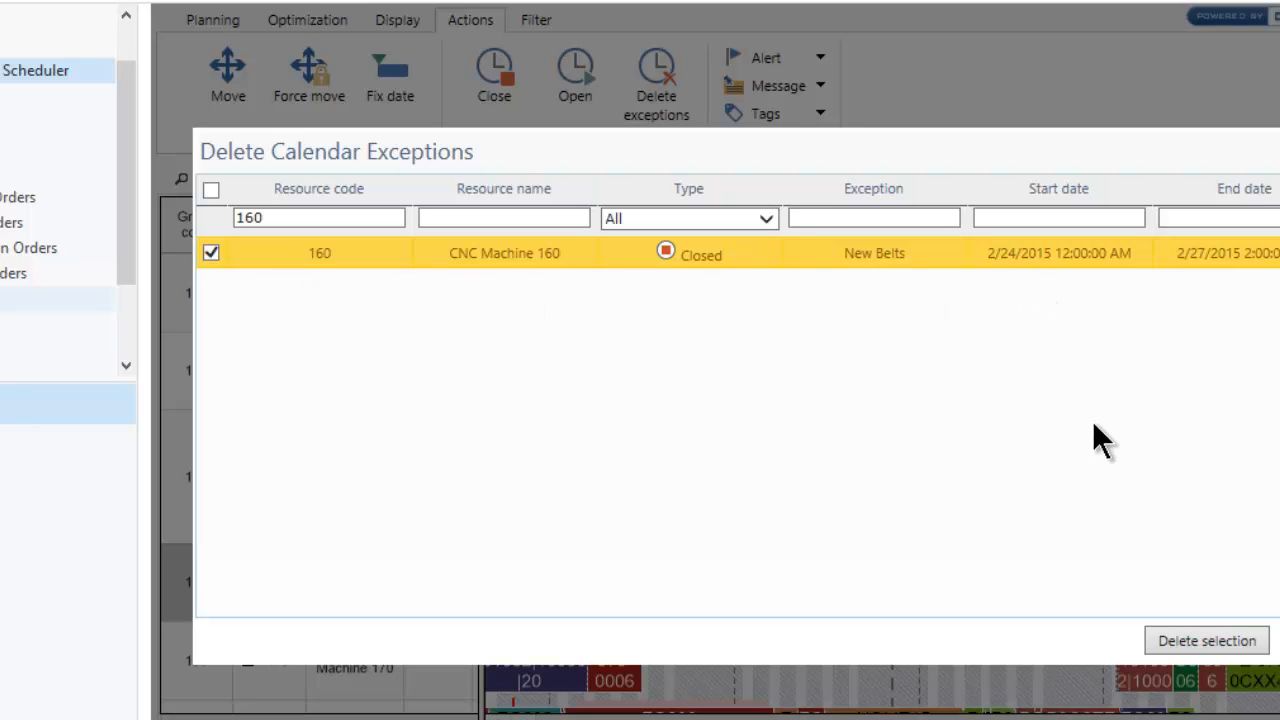
pyautogui.click(1195, 648)
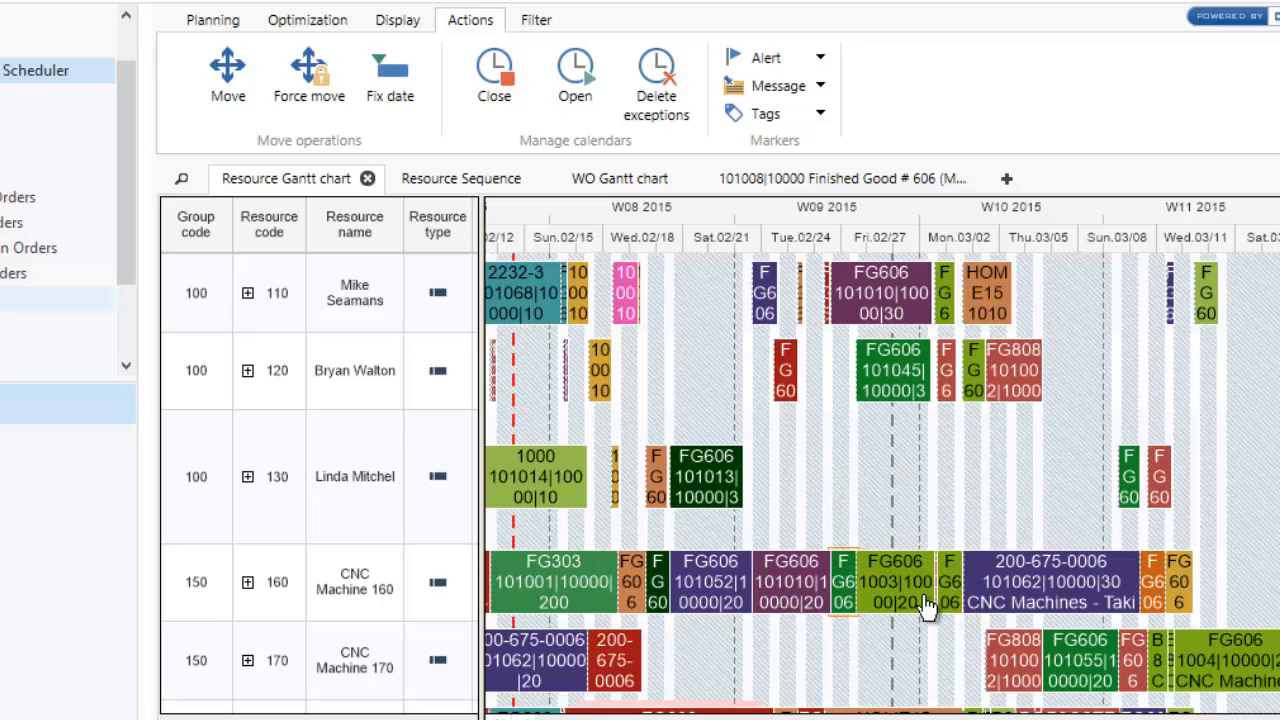
pyautogui.moveTo(918, 596)
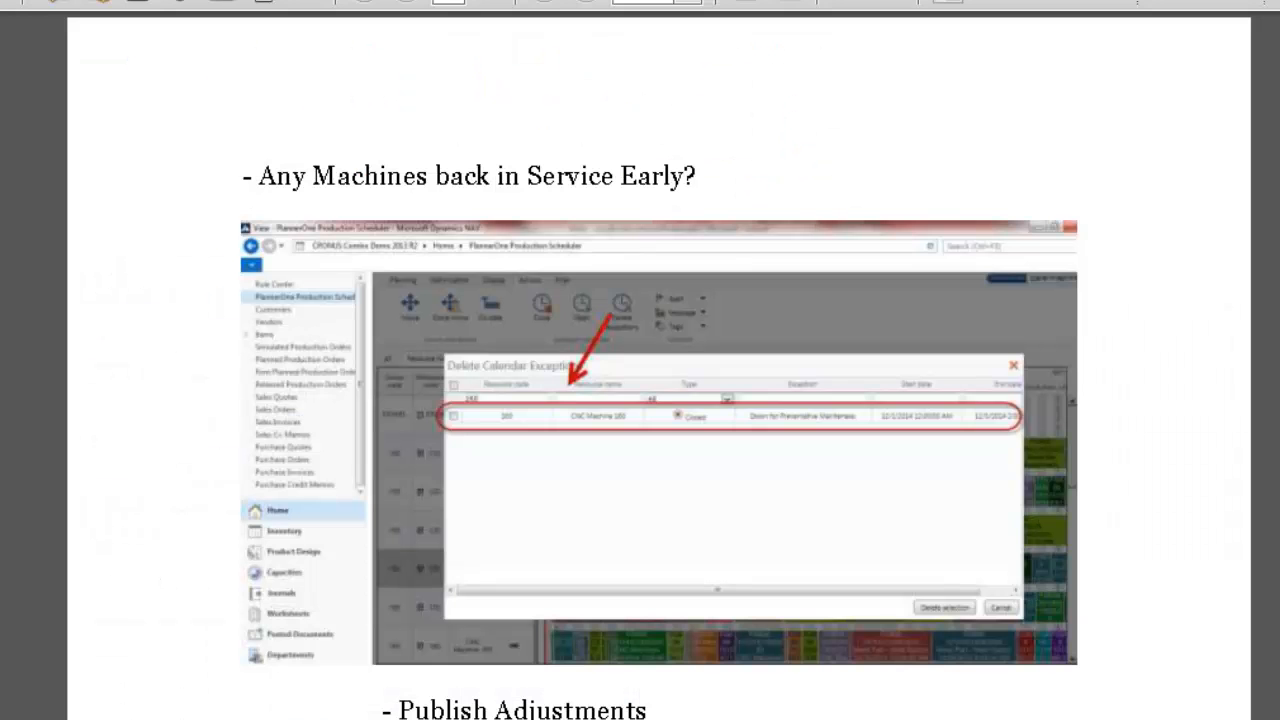
# Read on in the PDF guide from machines back in service early to the 9:00 am customer call about moving a delivery date.
pyautogui.scroll(-5, 240, 490)
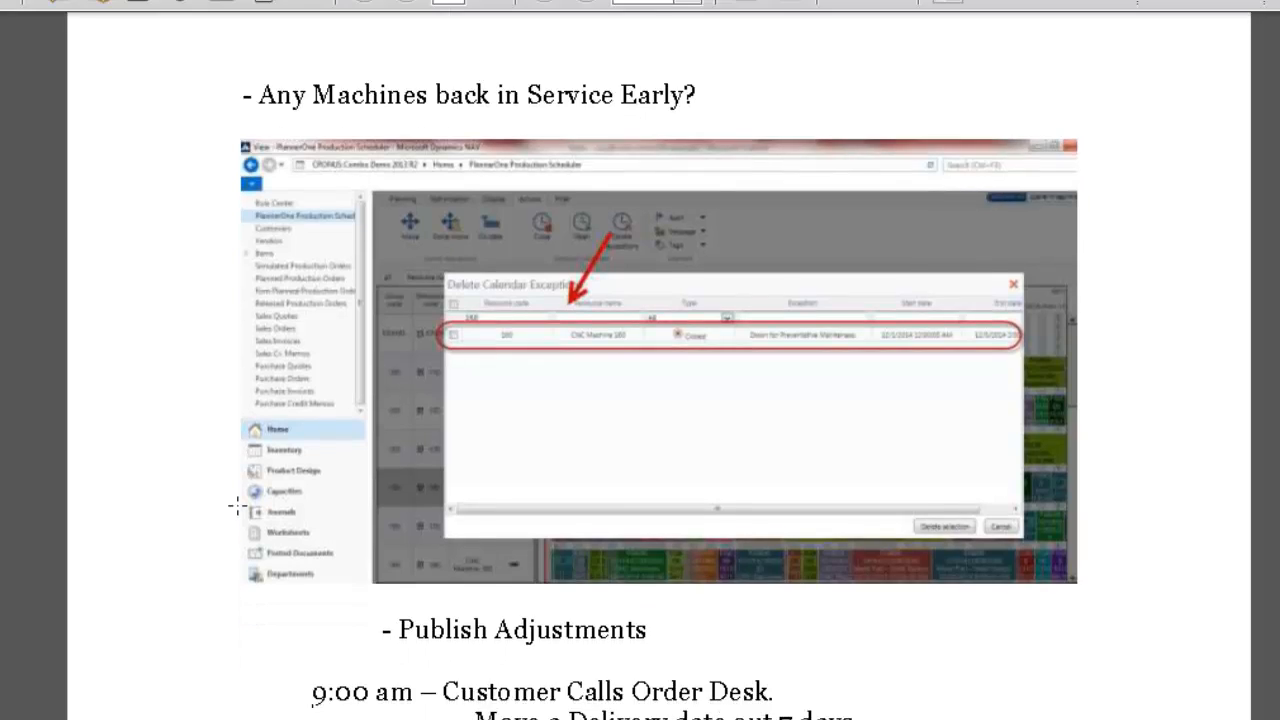
pyautogui.scroll(-1, 245, 513)
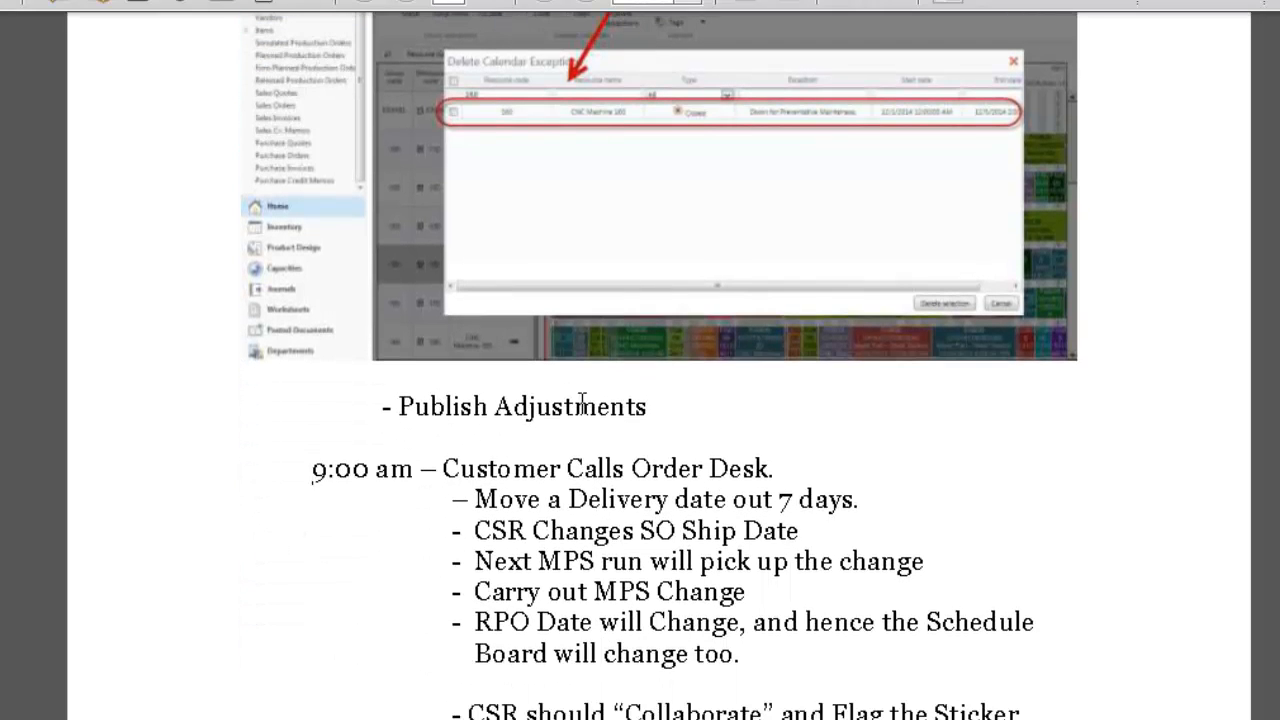
pyautogui.scroll(-3, 297, 480)
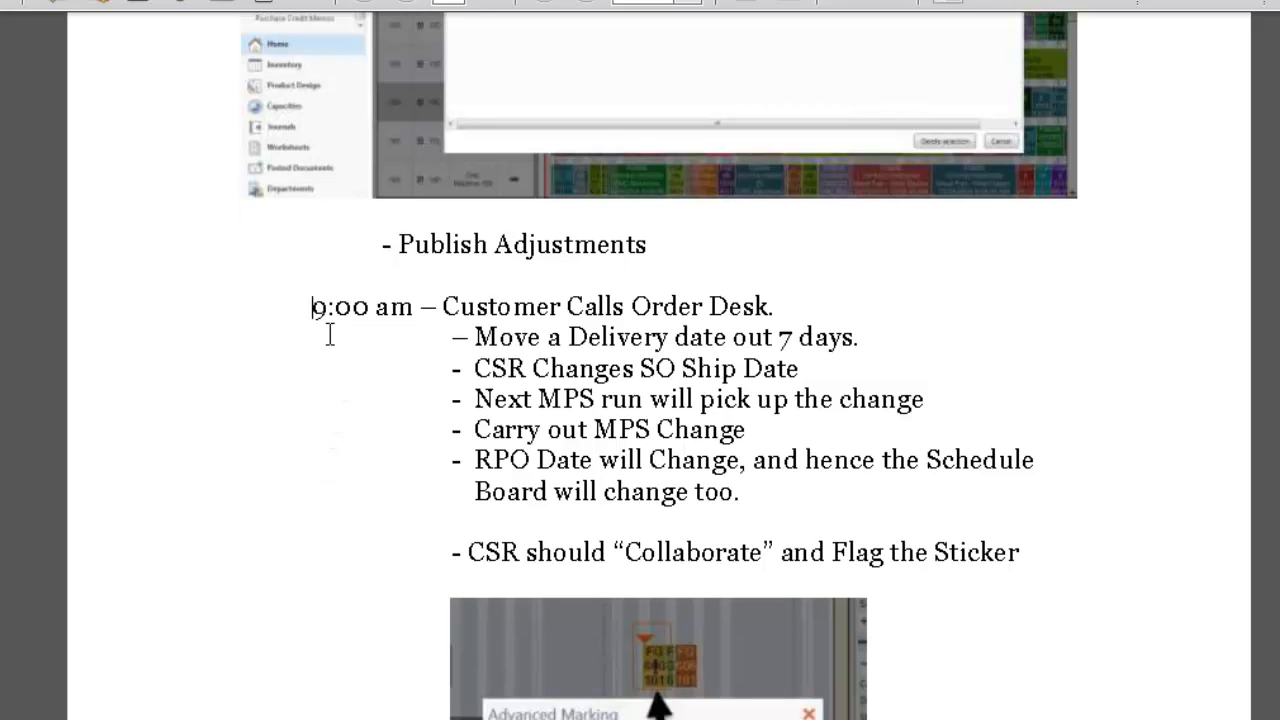
pyautogui.scroll(-1, 347, 348)
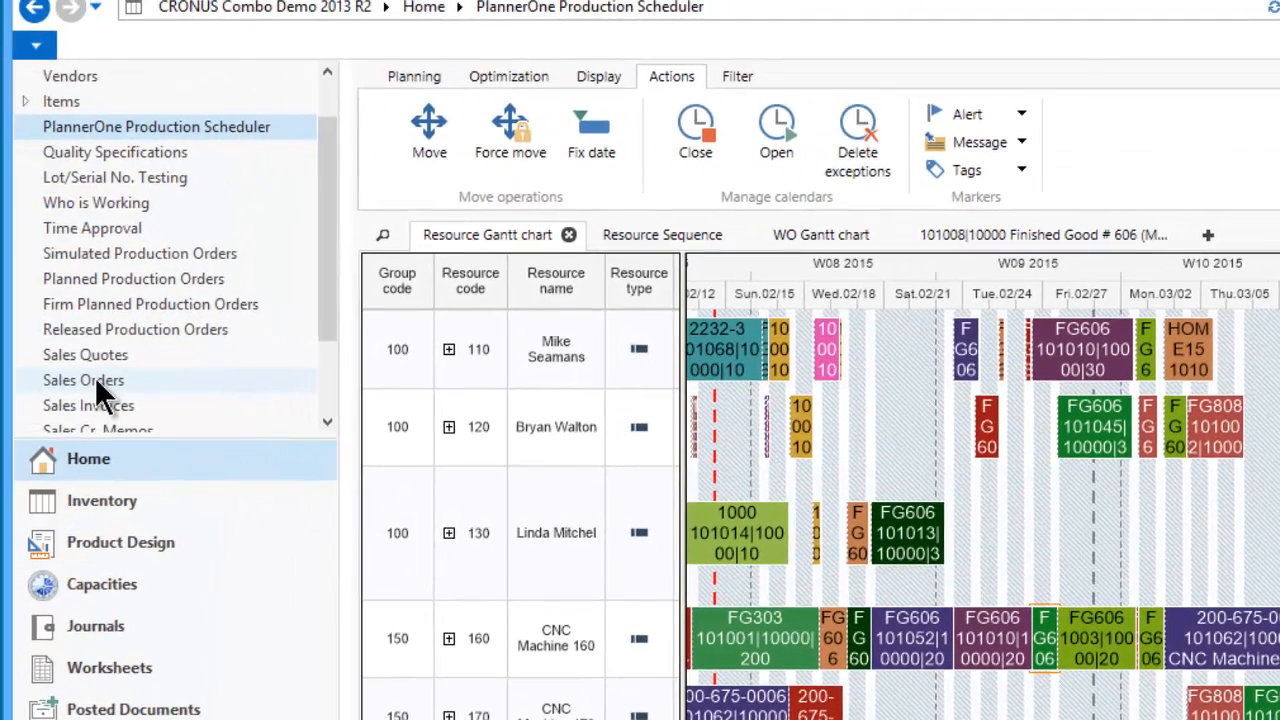
# Look through the NAV sales orders and open the released The Cannon Group order directly below the open Selangorian Ltd. order for editing.
pyautogui.click(93, 377)
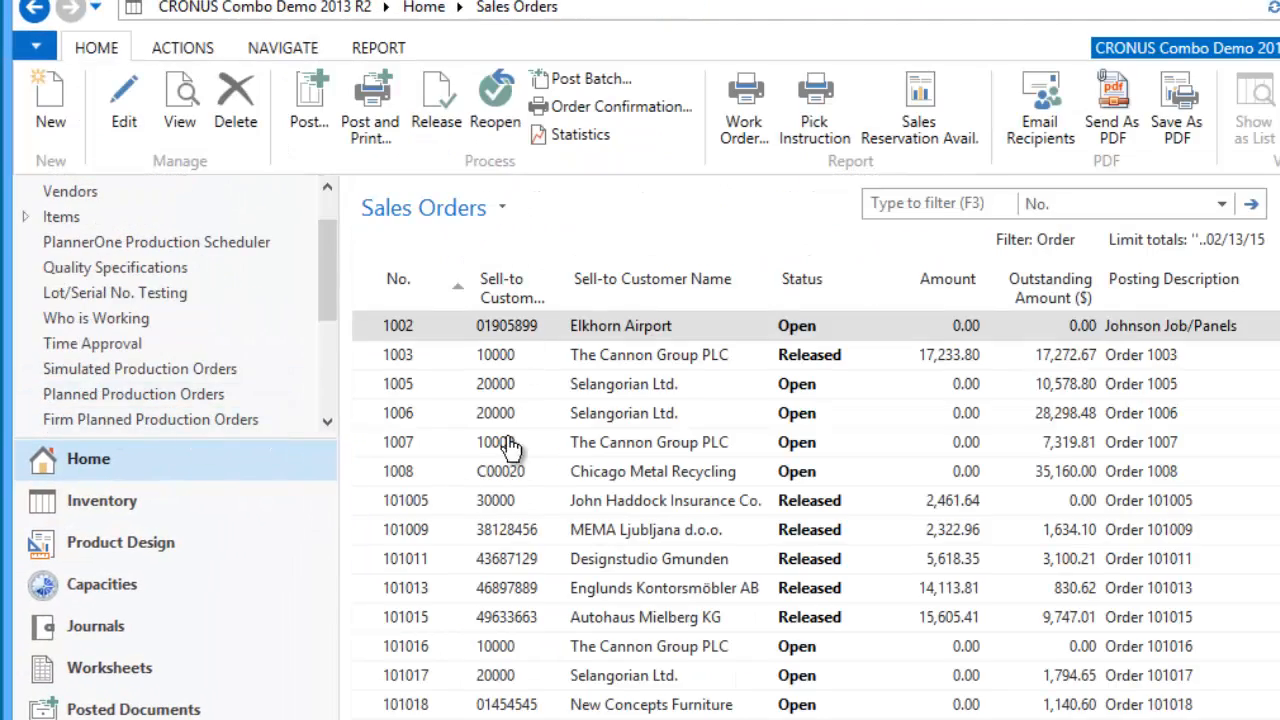
pyautogui.scroll(-3, 615, 712)
pyautogui.scroll(-1, 615, 712)
pyautogui.scroll(4, 615, 712)
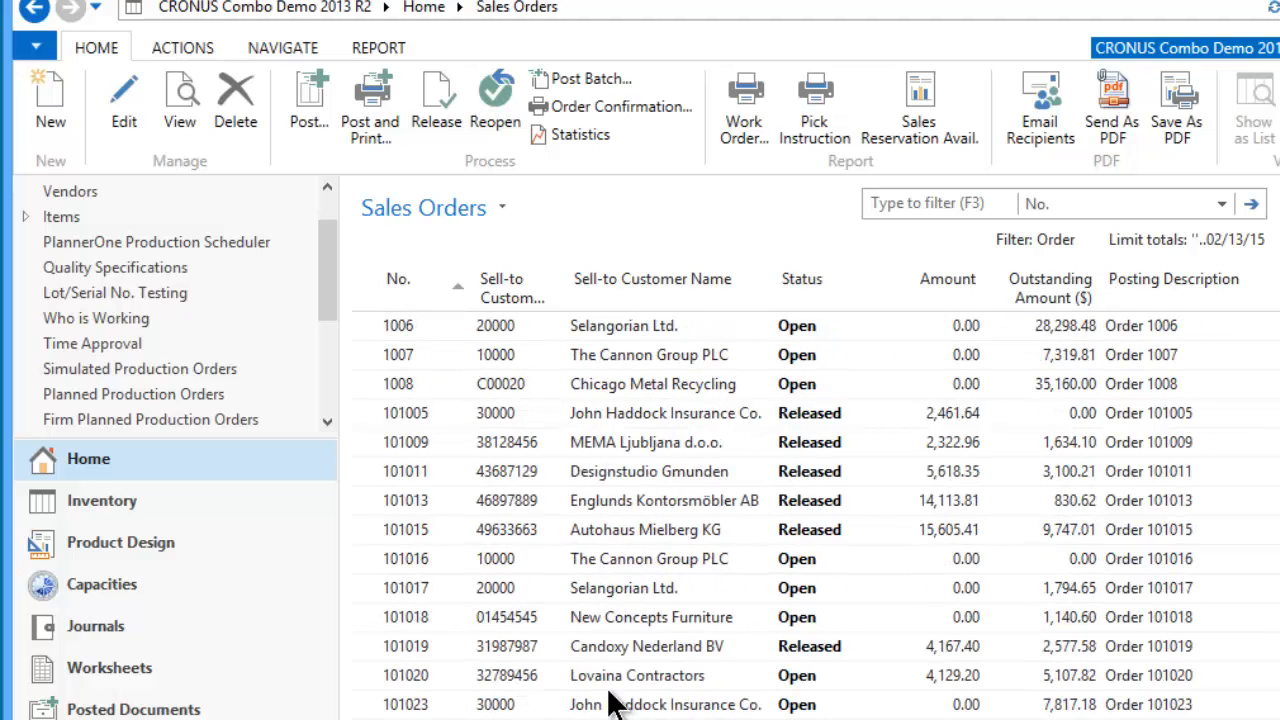
pyautogui.scroll(-6, 615, 710)
pyautogui.scroll(-1, 615, 705)
pyautogui.click(613, 706)
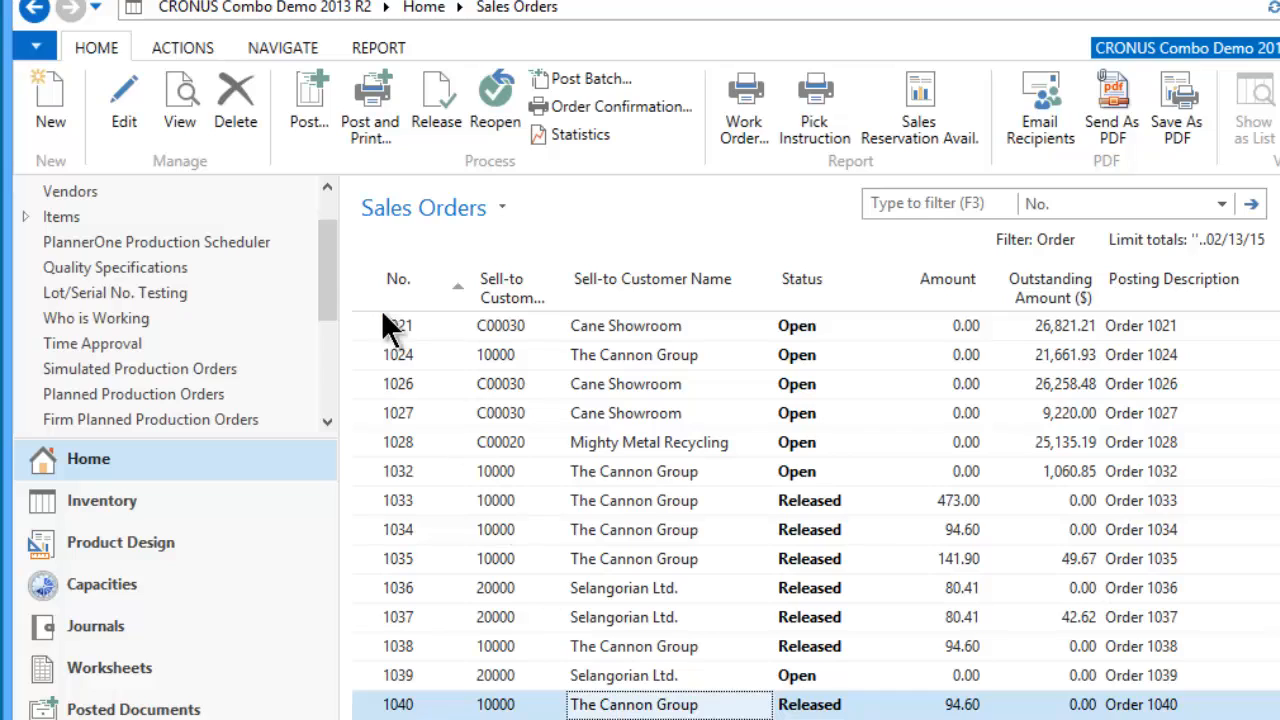
pyautogui.click(126, 108)
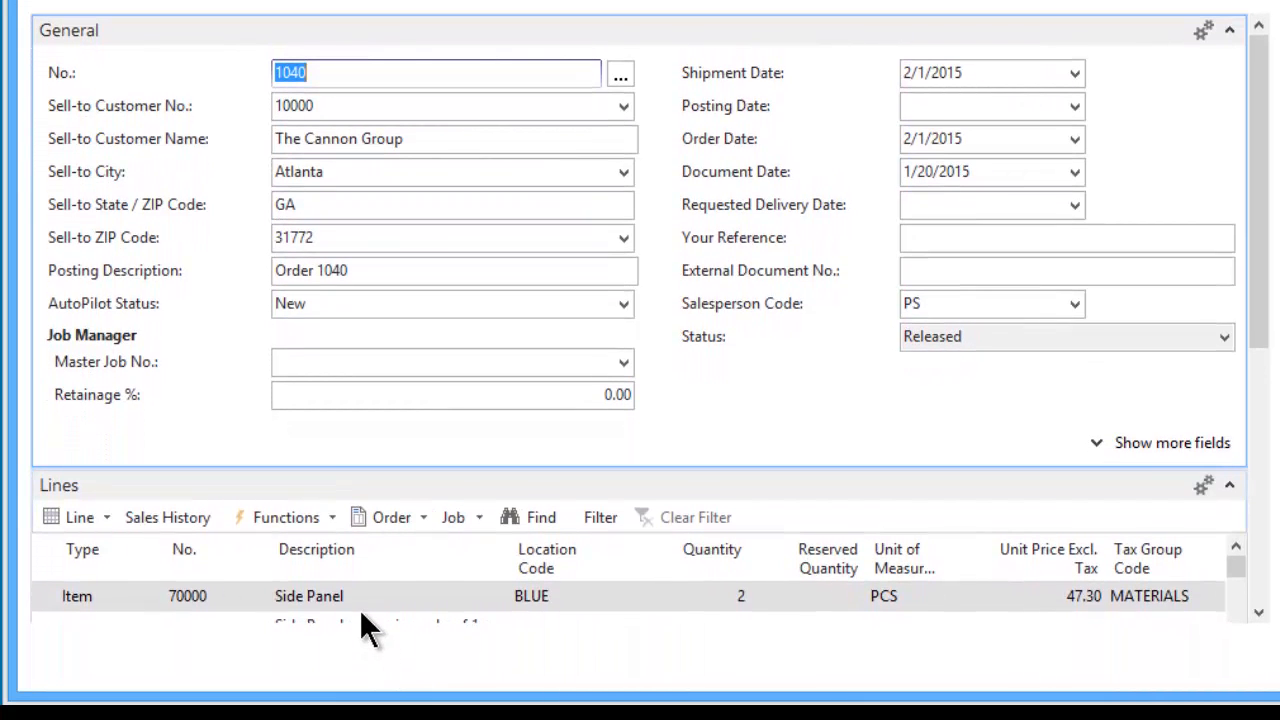
# Inspect the Shipment Date in the sales order's header and on its Side Panel line, and close the order.
pyautogui.click(361, 608)
pyautogui.click(373, 559)
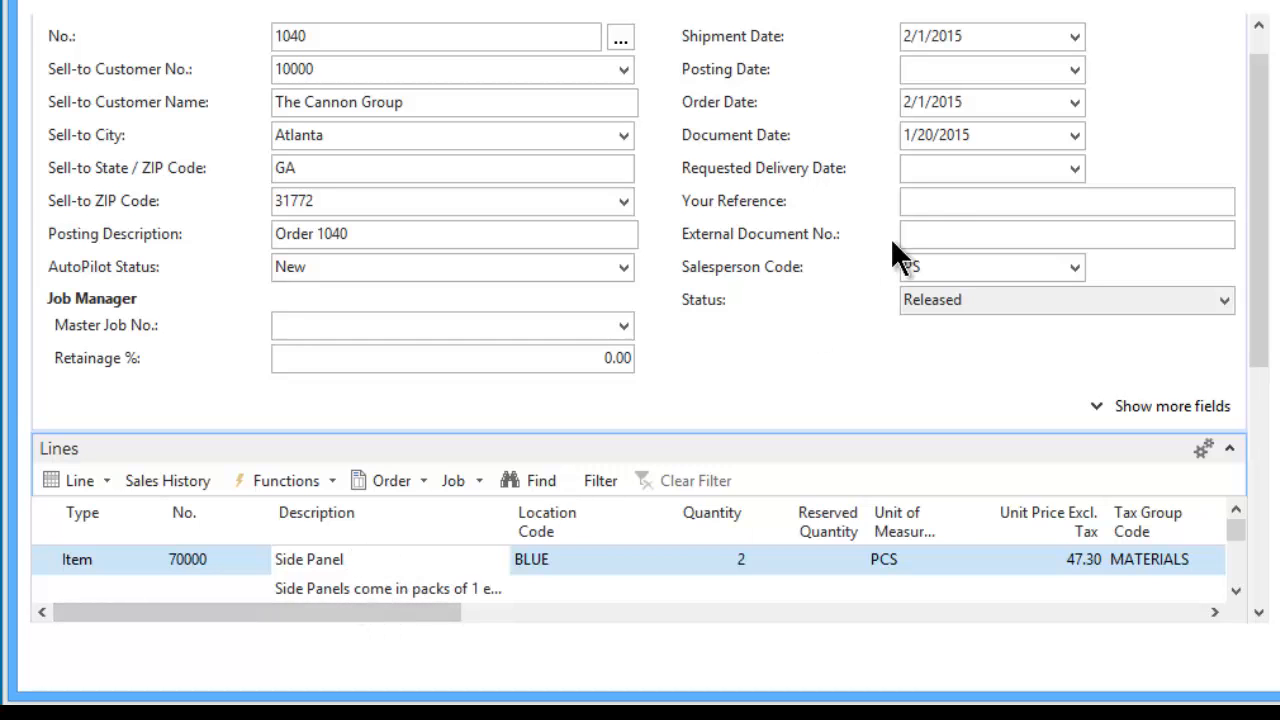
pyautogui.click(981, 36)
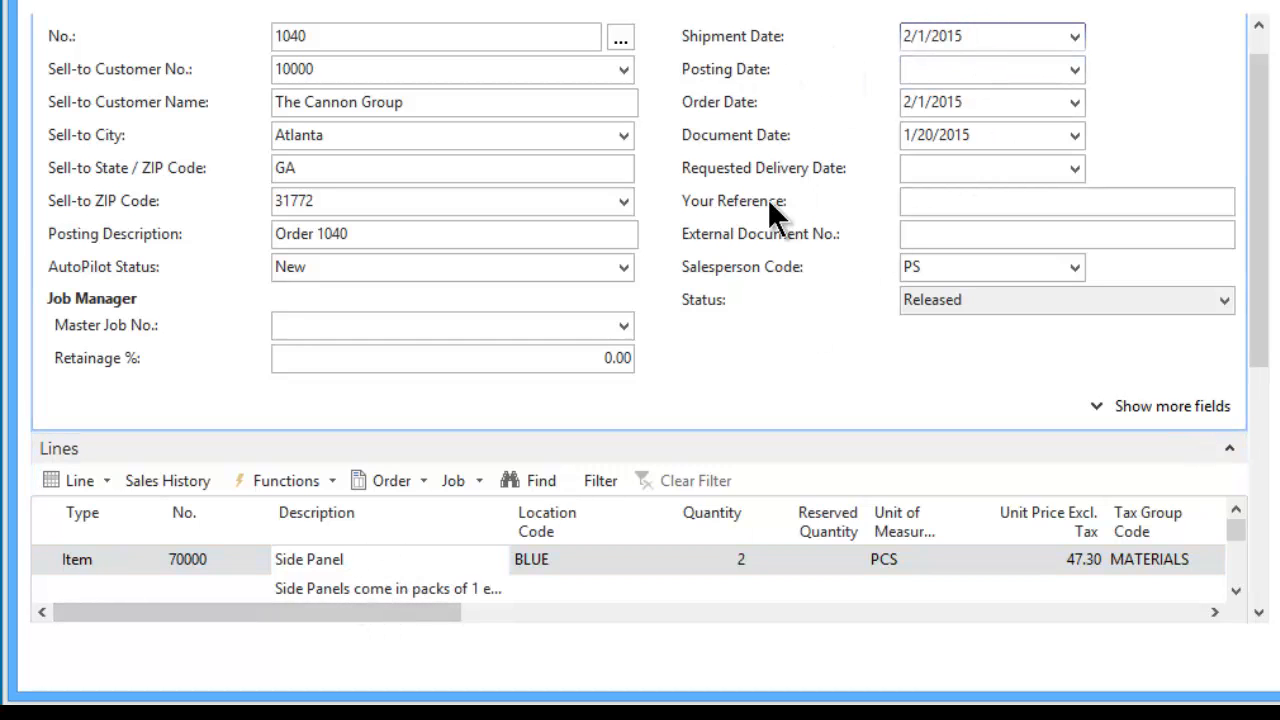
pyautogui.moveTo(439, 613); pyautogui.dragTo(1175, 612)
pyautogui.click(718, 560)
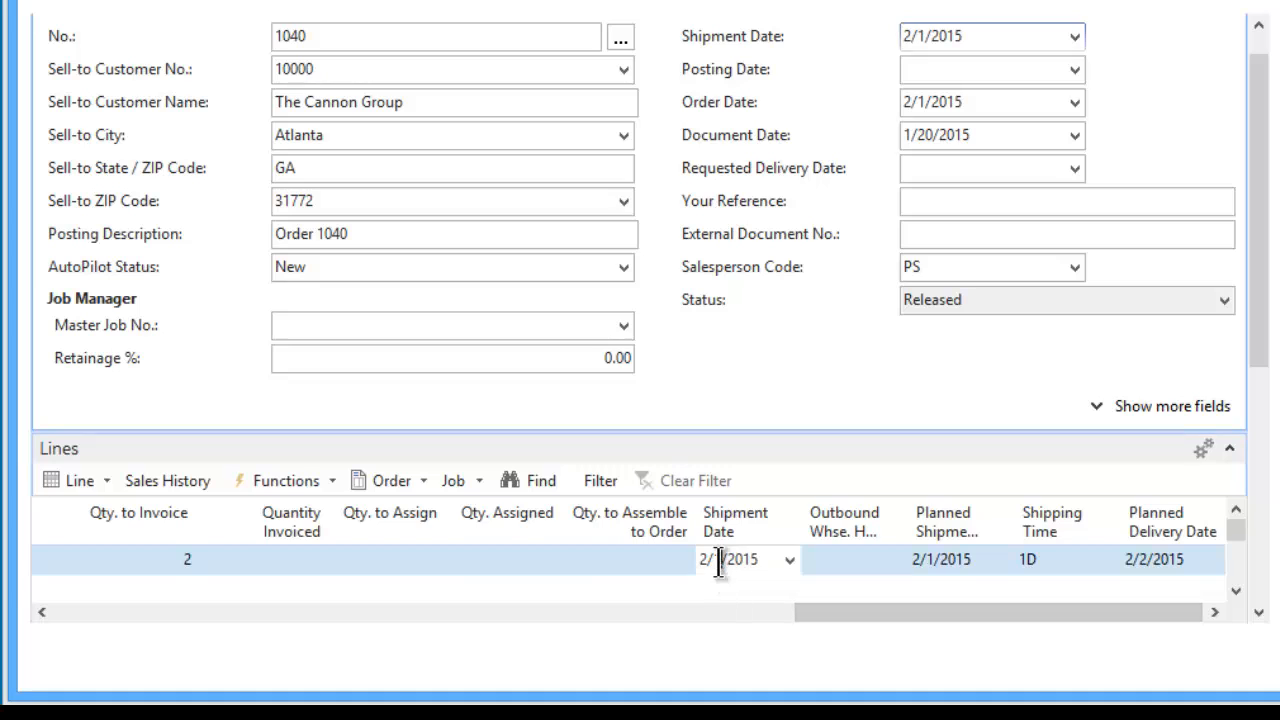
pyautogui.moveTo(773, 558); pyautogui.dragTo(673, 560)
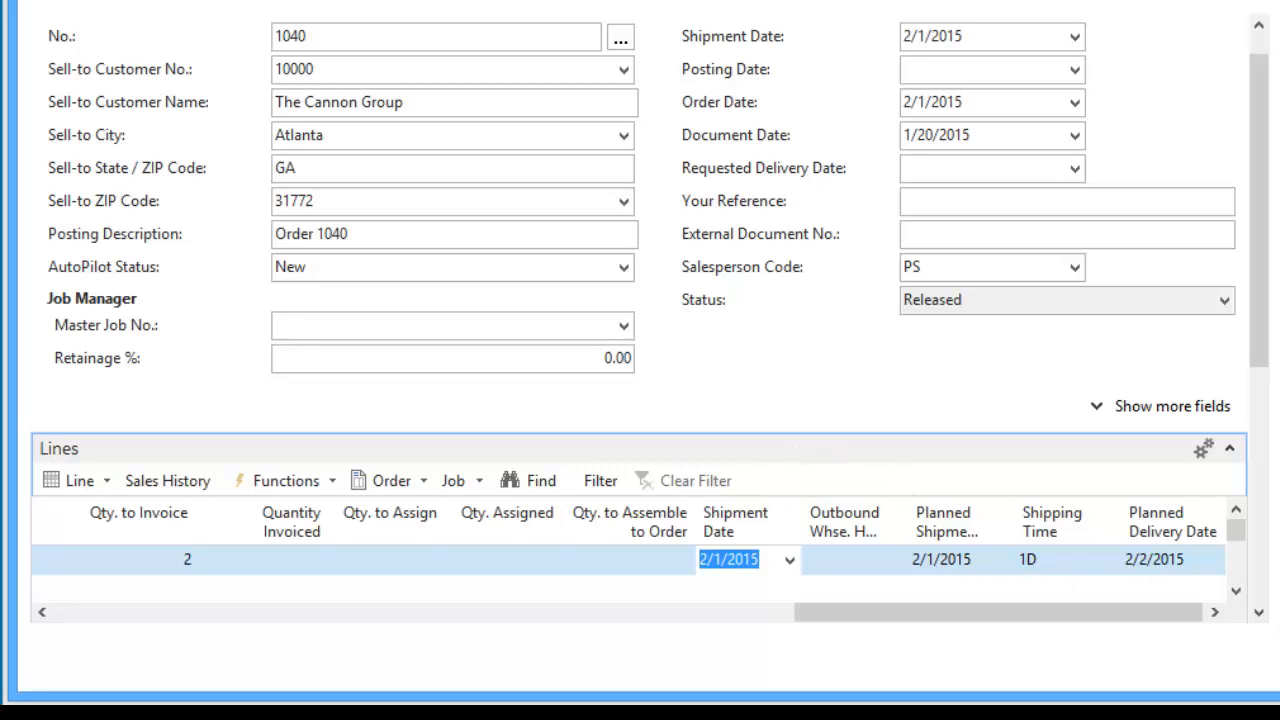
pyautogui.press('Escape')
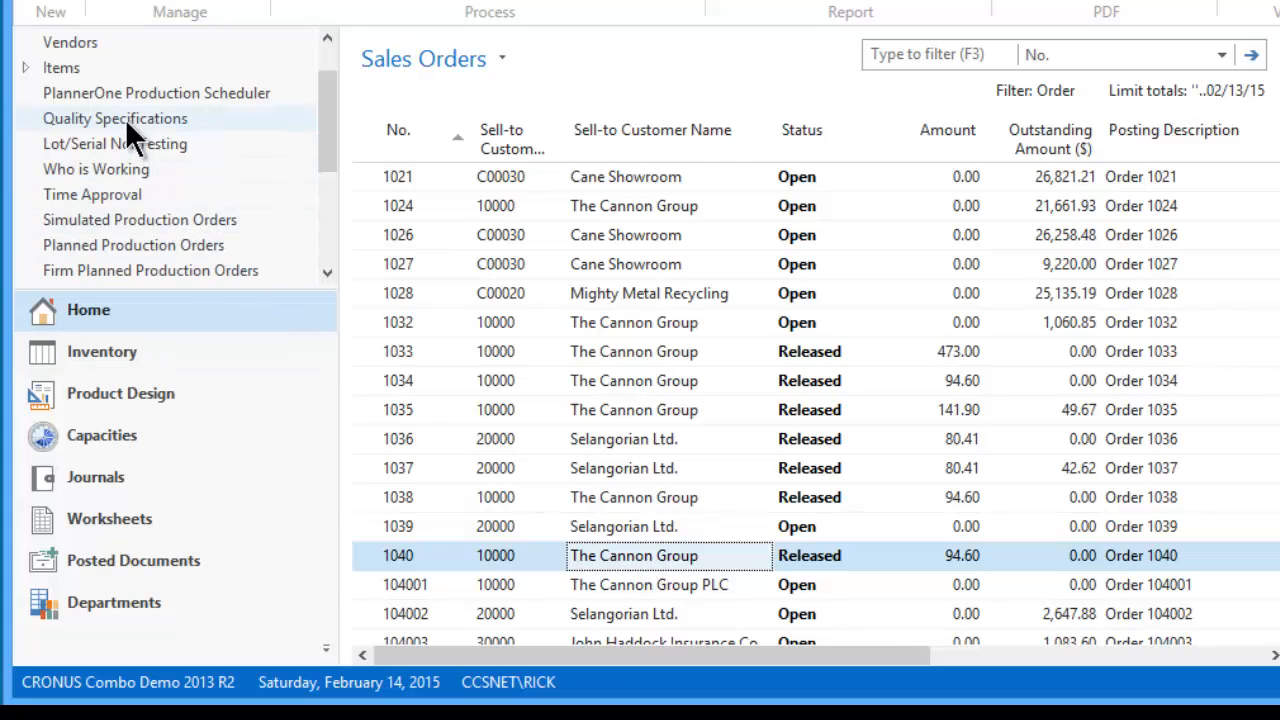
# Read the guide's note on the CSR flagging the sticker, and select the FG606 operation around Fri. 02/27 on CNC Machine 160 in PlannerOne.
pyautogui.click(132, 93)
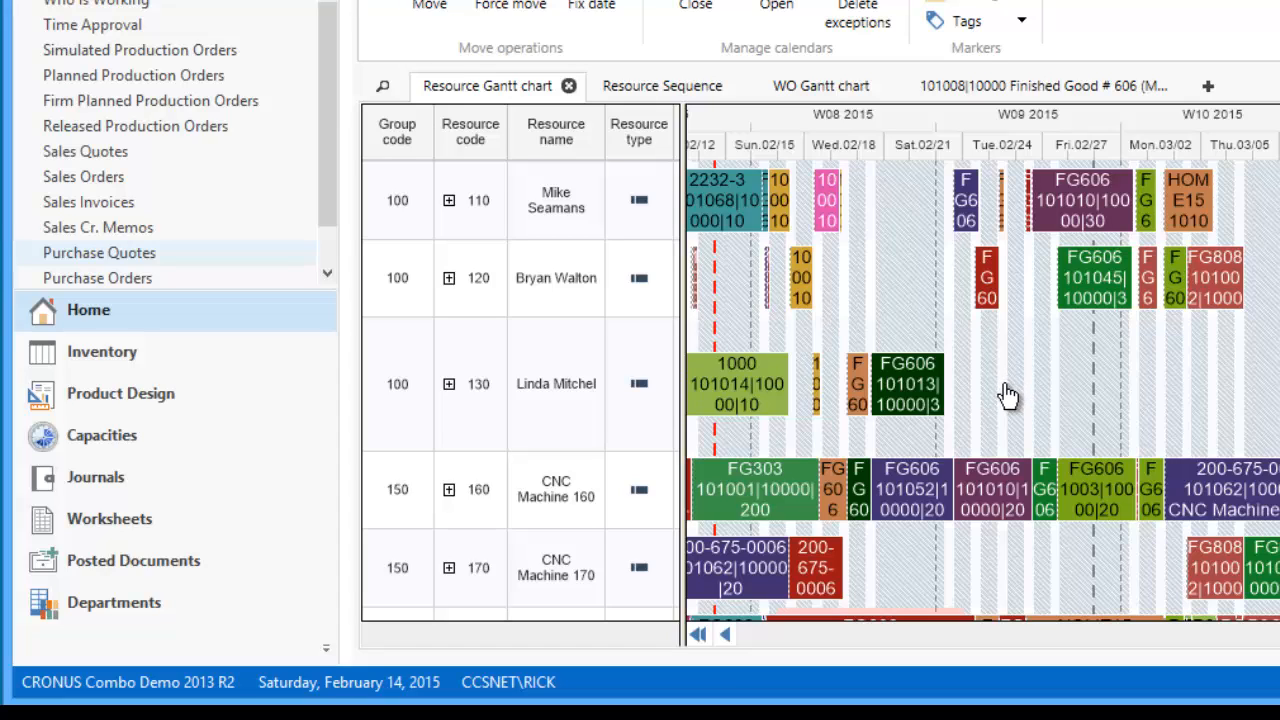
pyautogui.hotkey('alt', 'Tab')
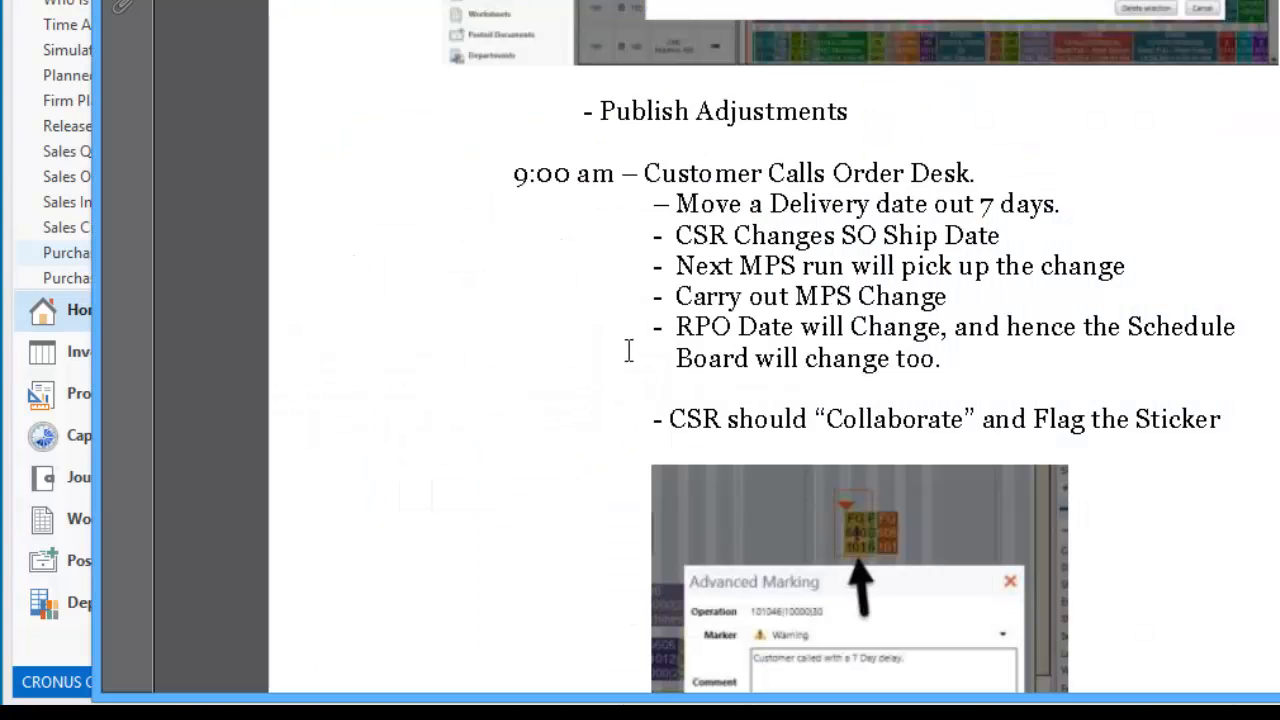
pyautogui.scroll(-5, 636, 355)
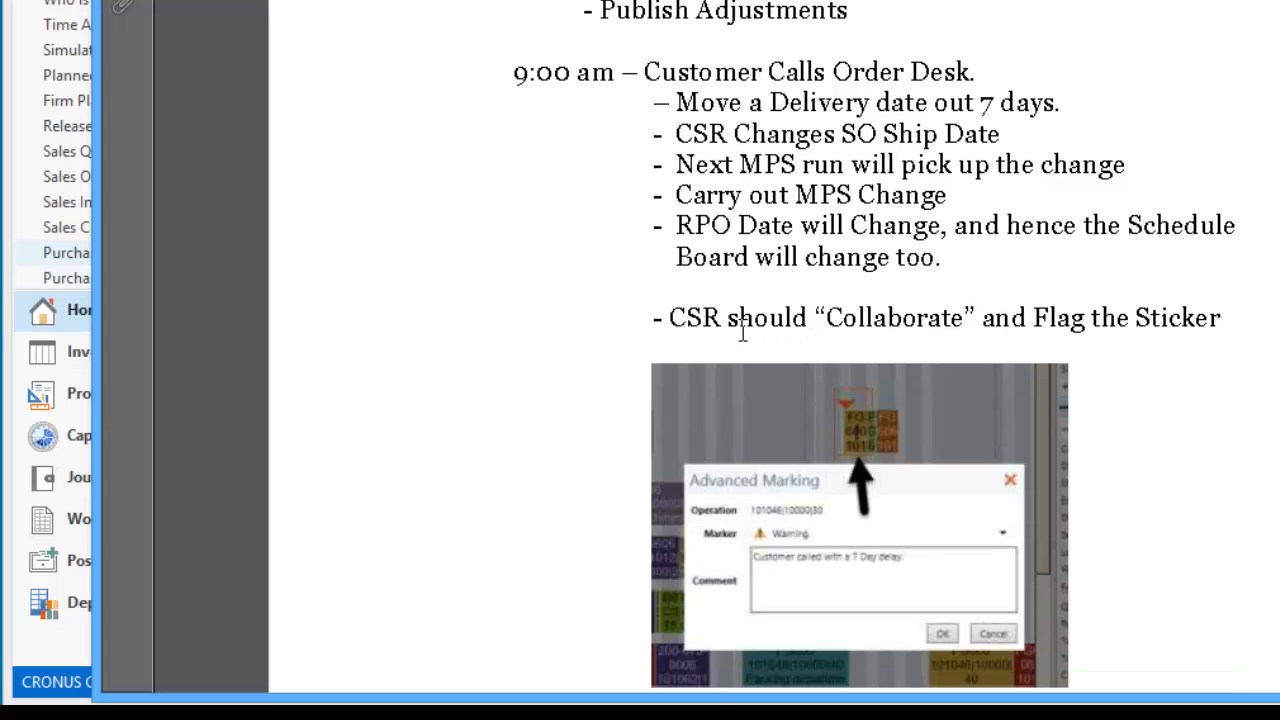
pyautogui.moveTo(668, 318); pyautogui.dragTo(1189, 329)
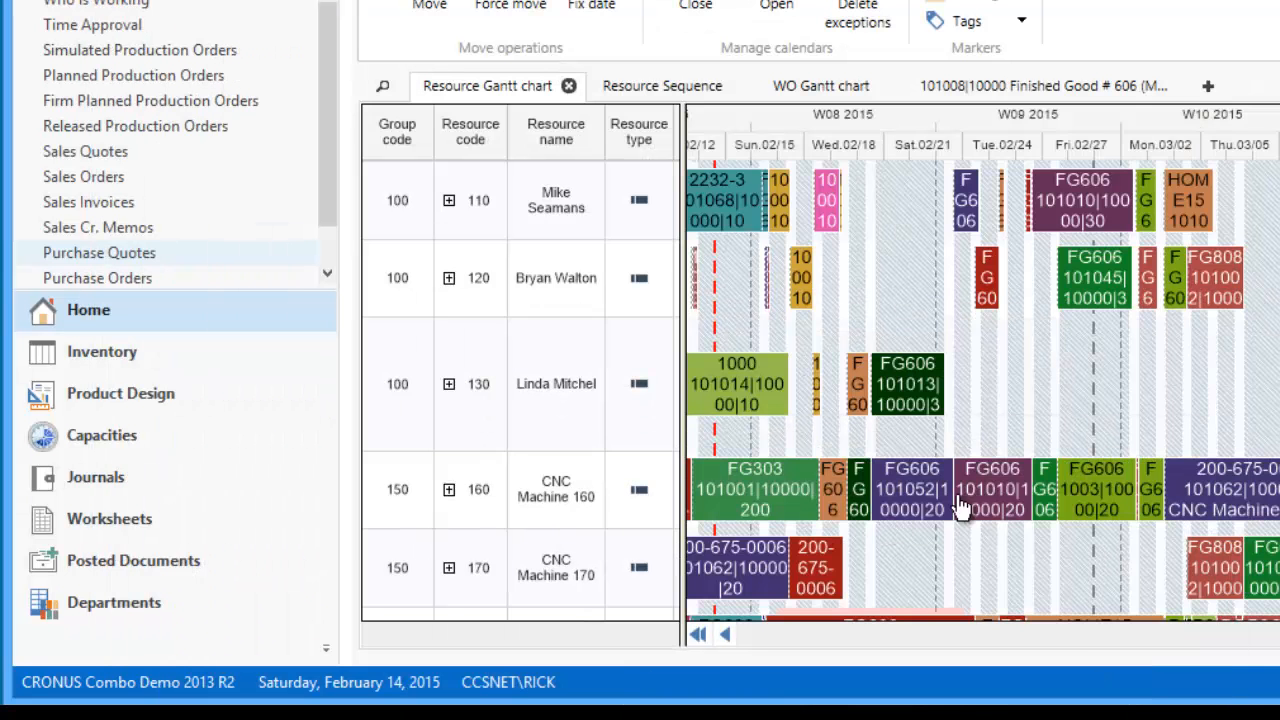
pyautogui.click(1090, 495)
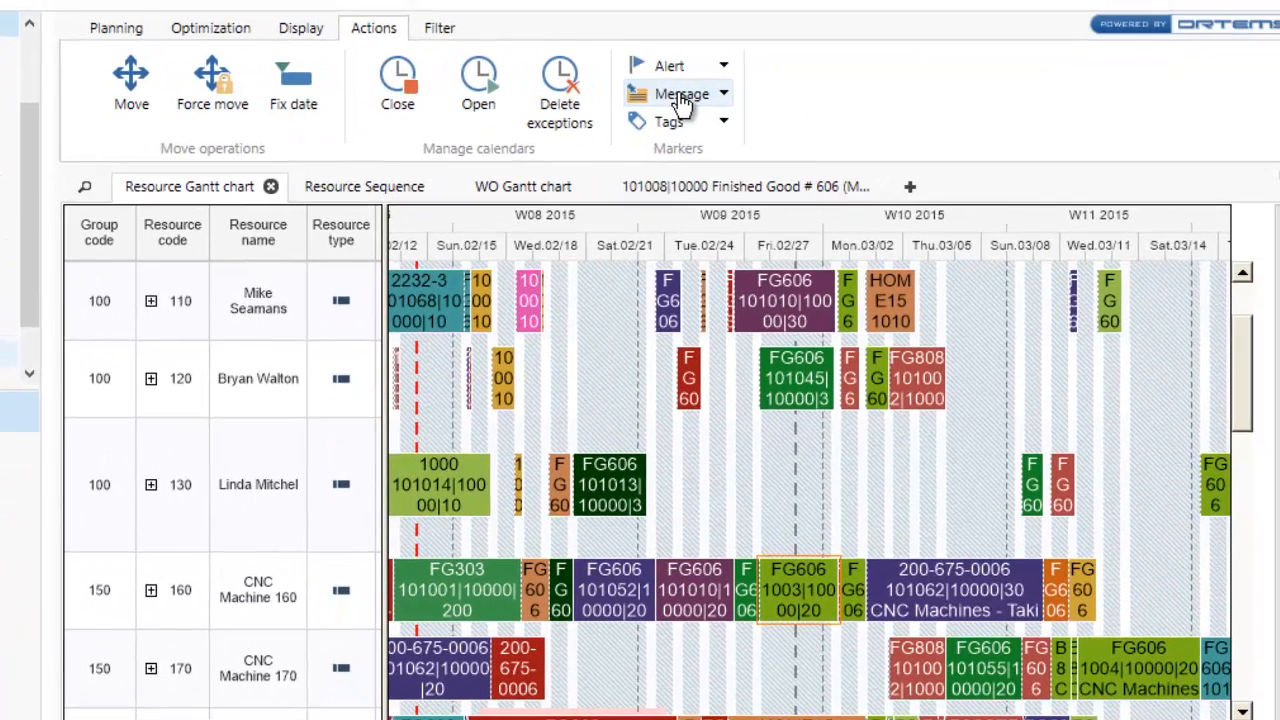
pyautogui.click(682, 98)
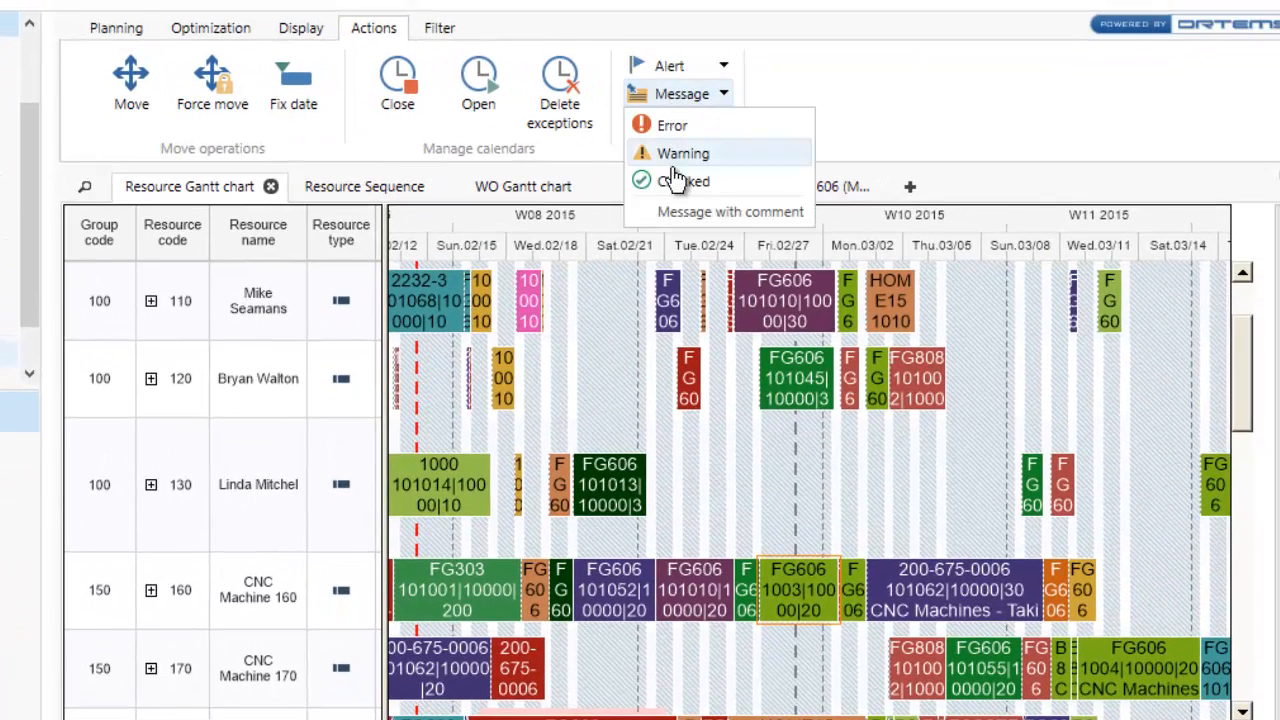
pyautogui.click(693, 222)
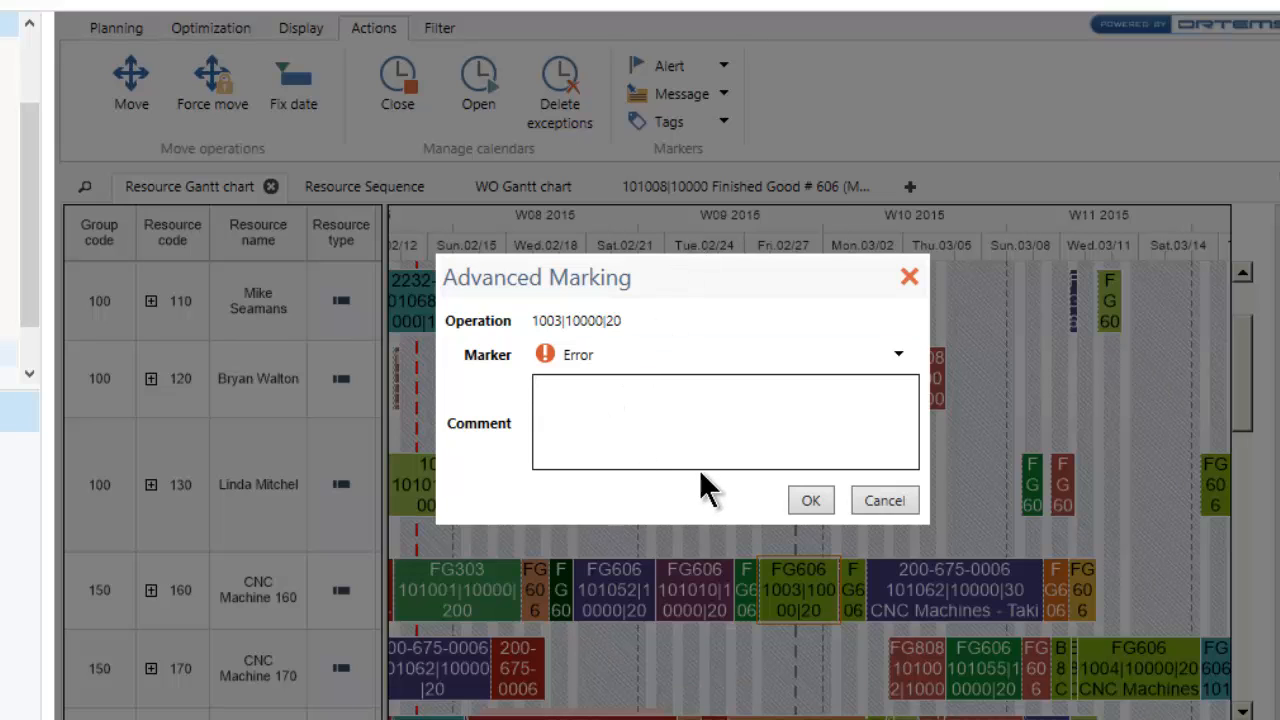
pyautogui.click(884, 501)
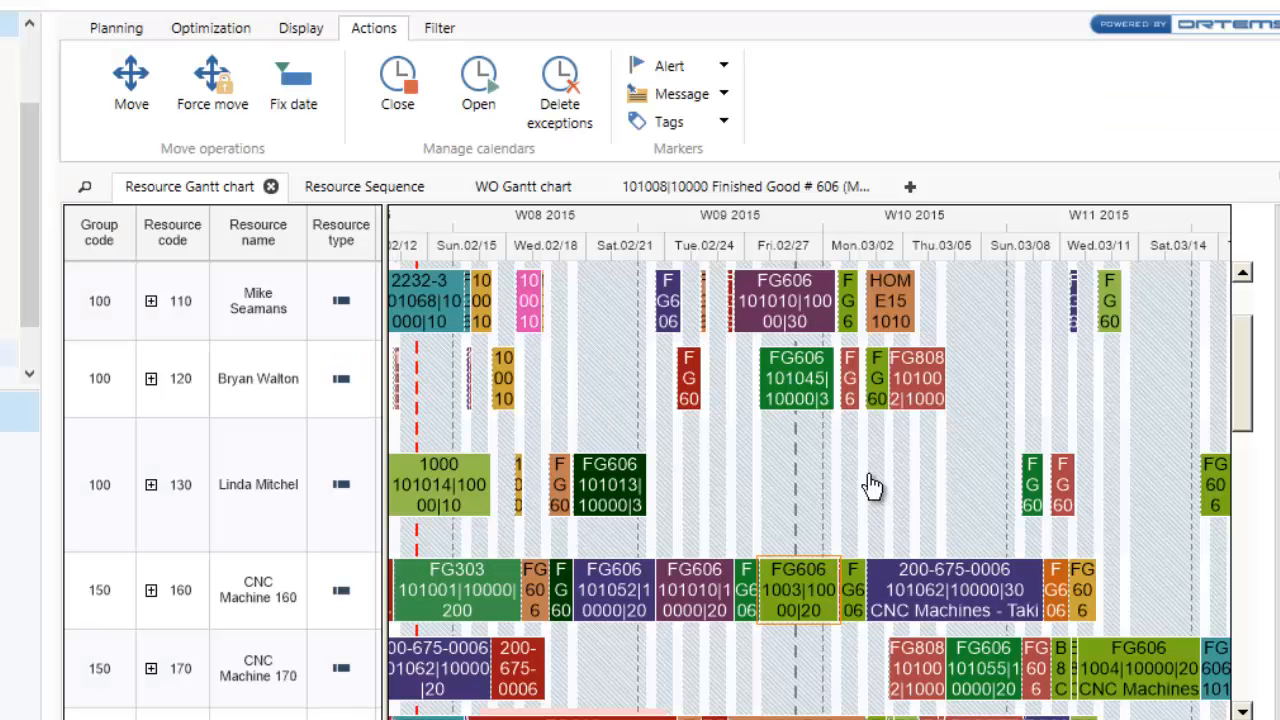
# Mark the selected FG606 operation with a Warning message commented "This is delayed by Customer." and check its marker details.
pyautogui.click(686, 97)
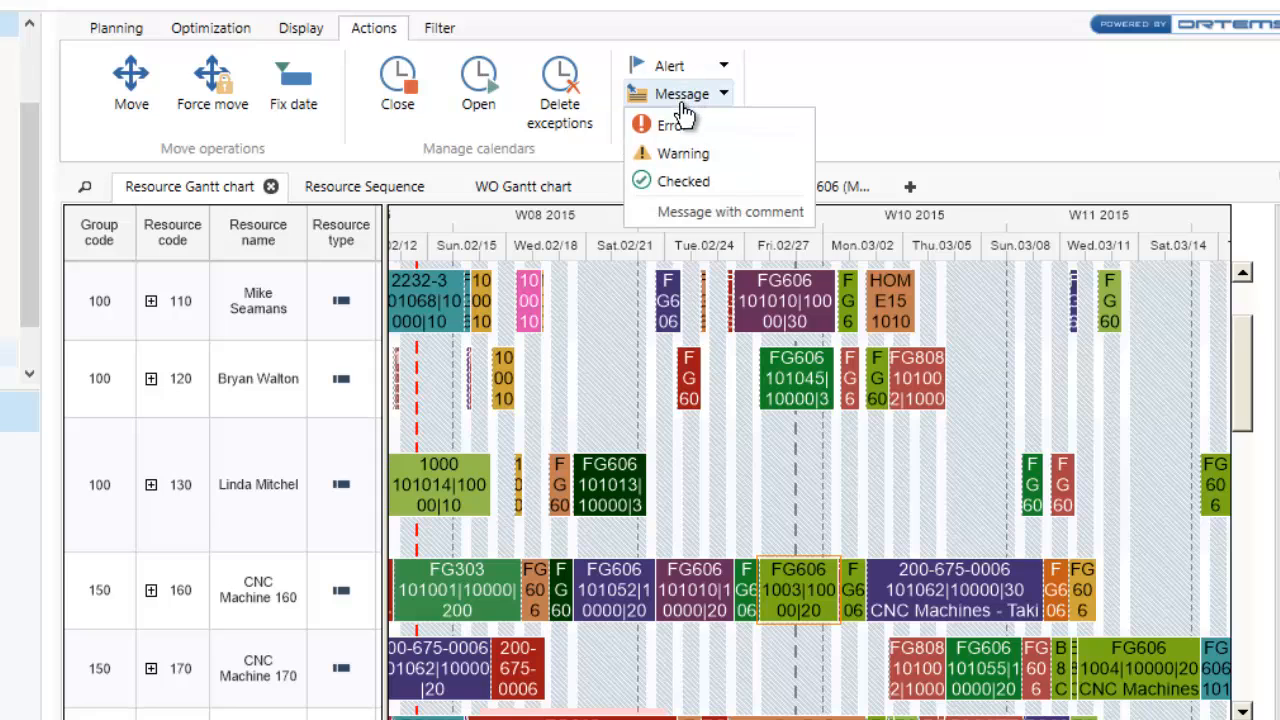
pyautogui.click(680, 152)
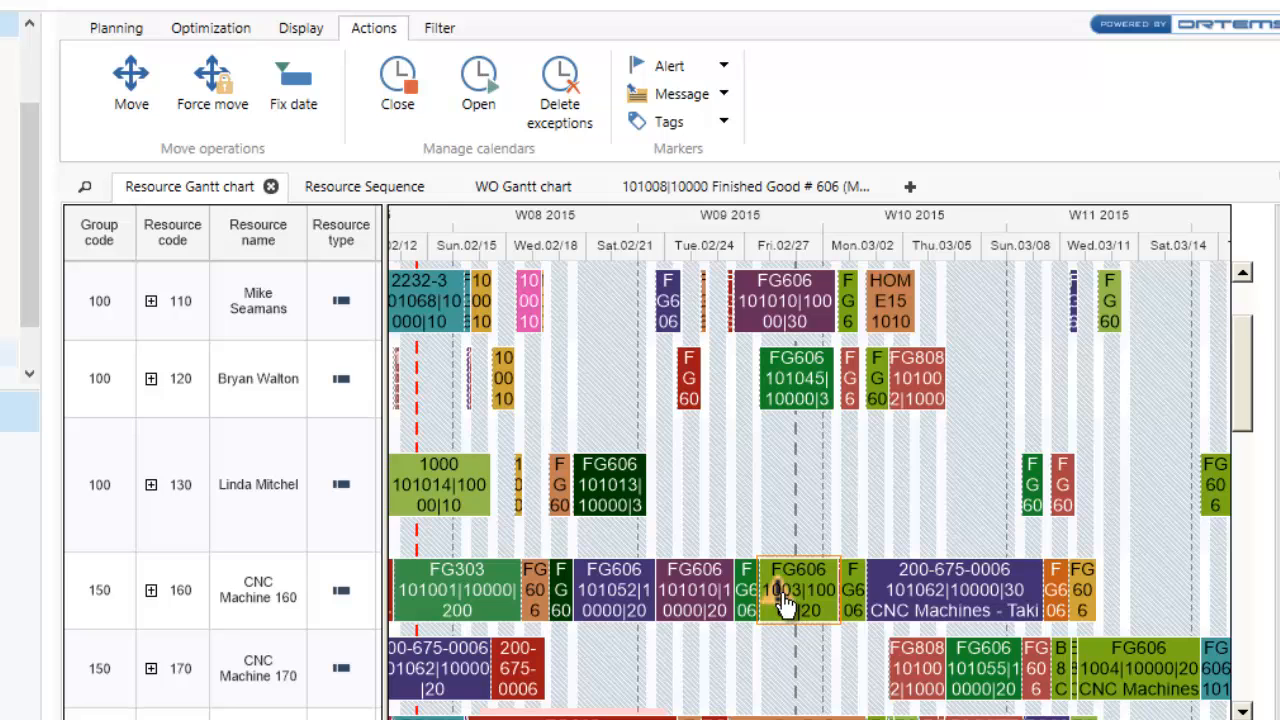
pyautogui.click(690, 93)
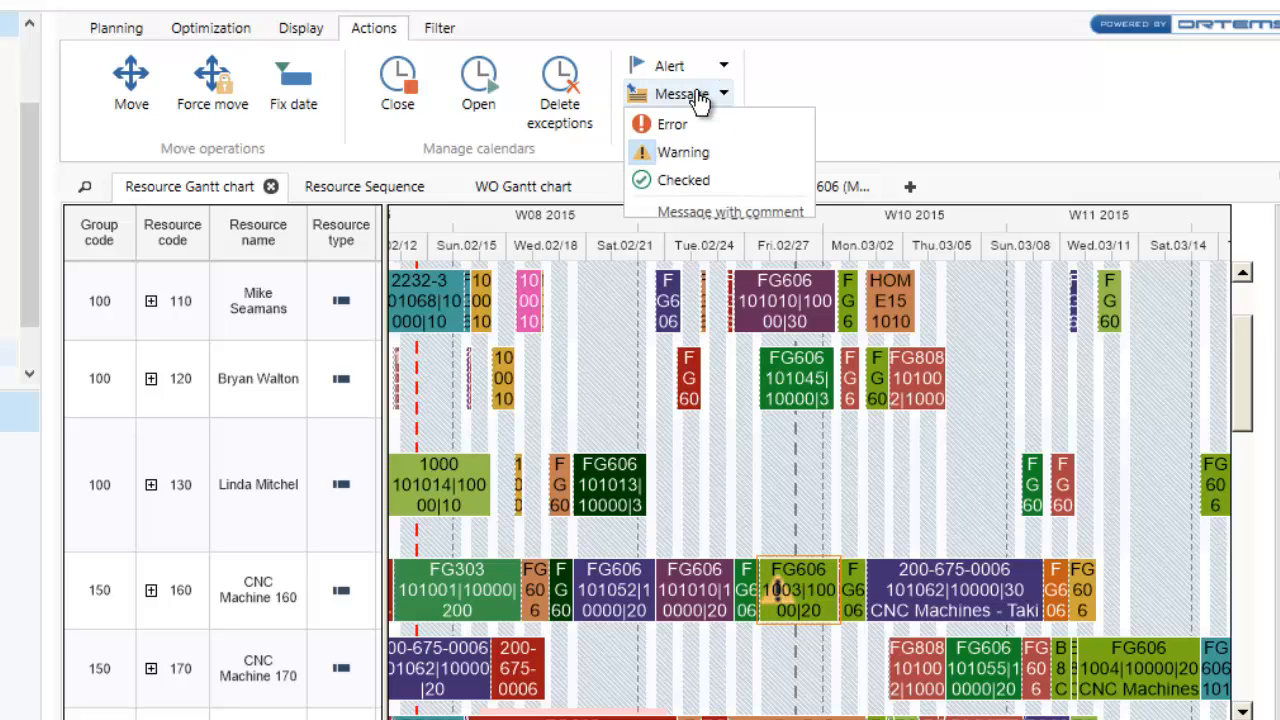
pyautogui.click(694, 214)
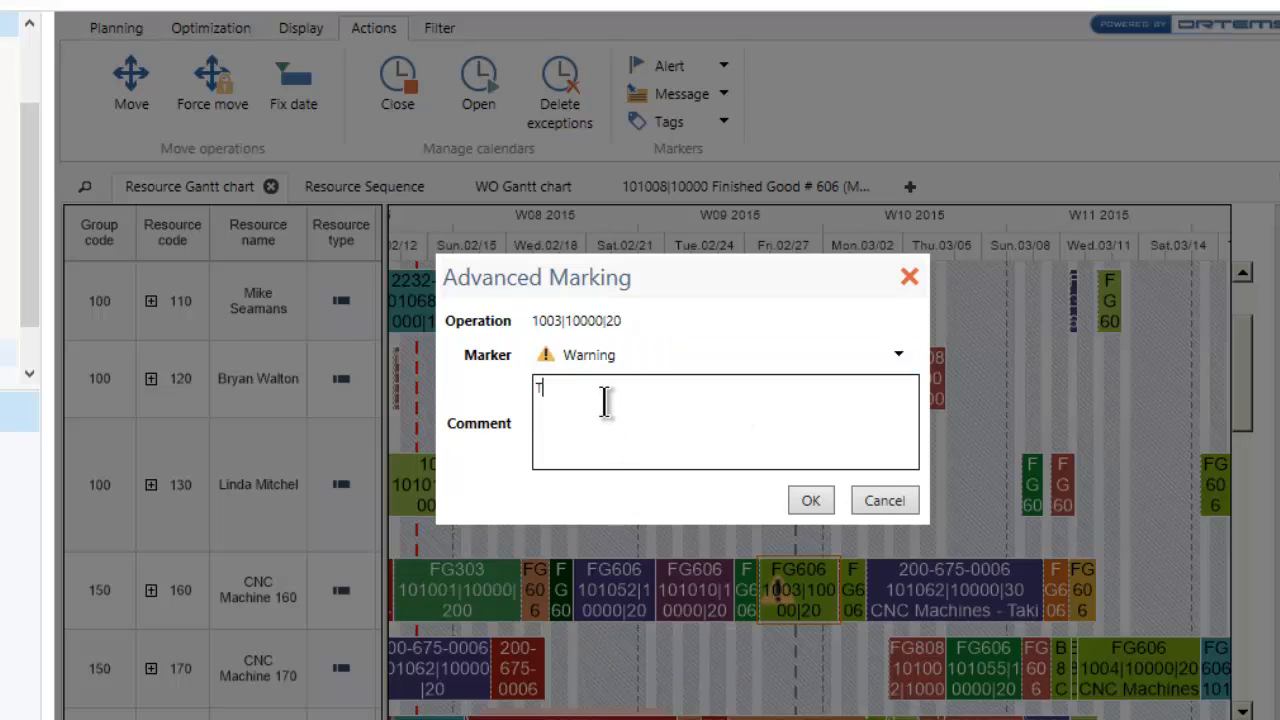
pyautogui.write('This is delayed by Customer.')
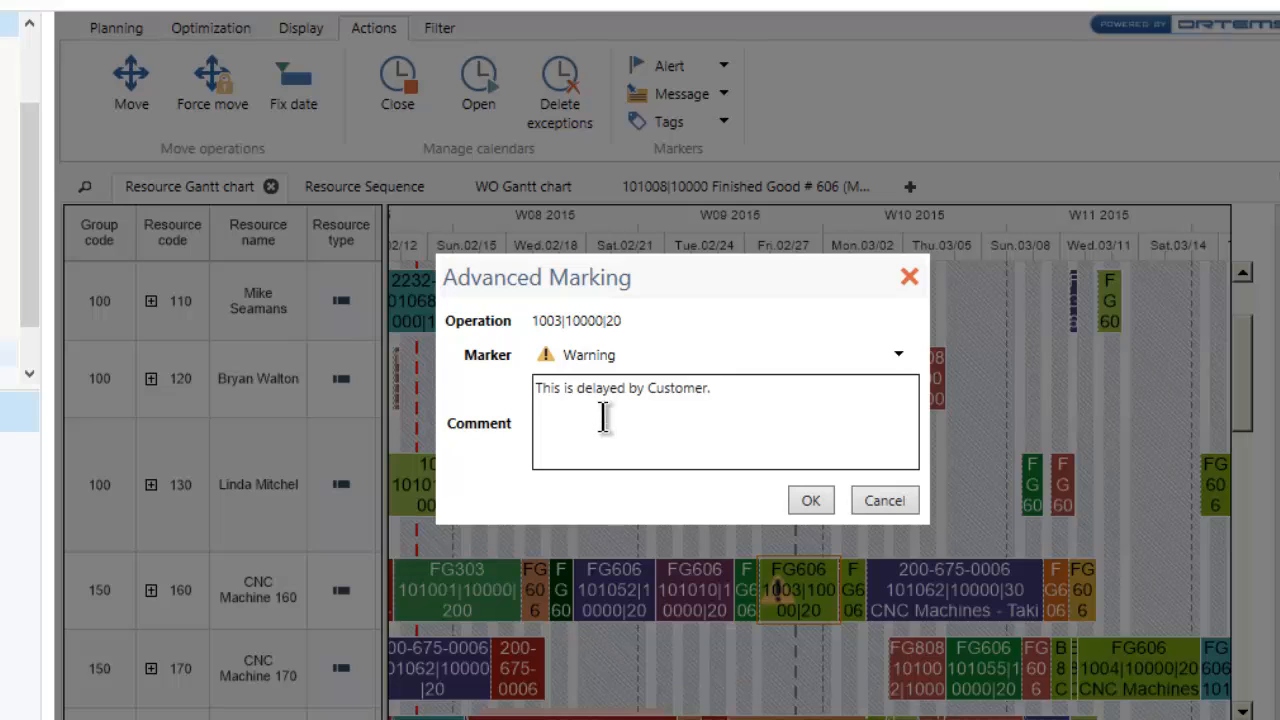
pyautogui.click(810, 502)
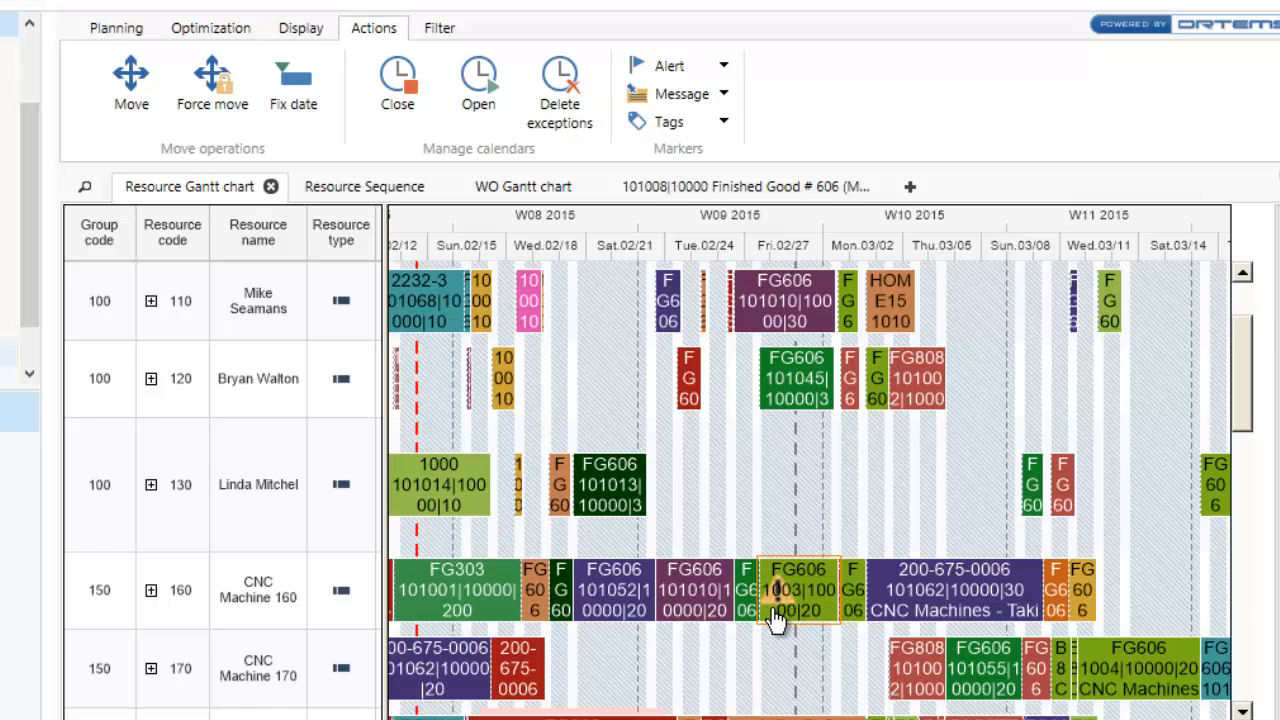
pyautogui.moveTo(777, 619)
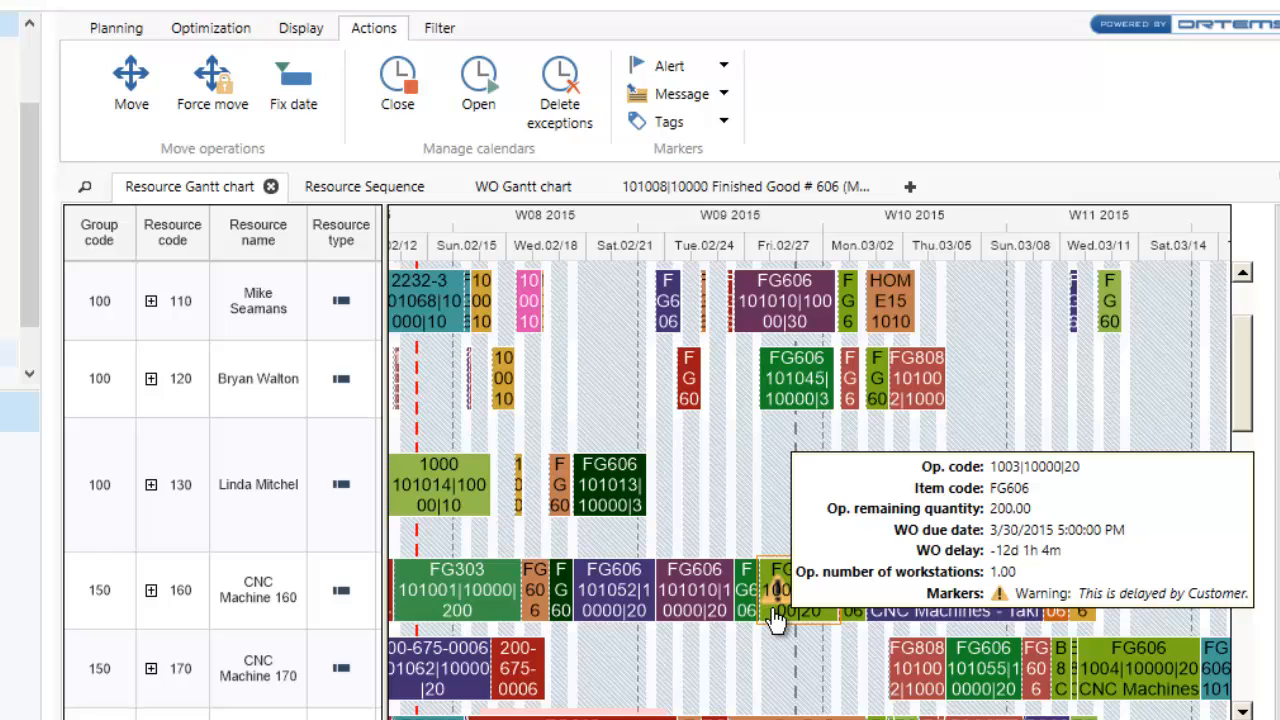
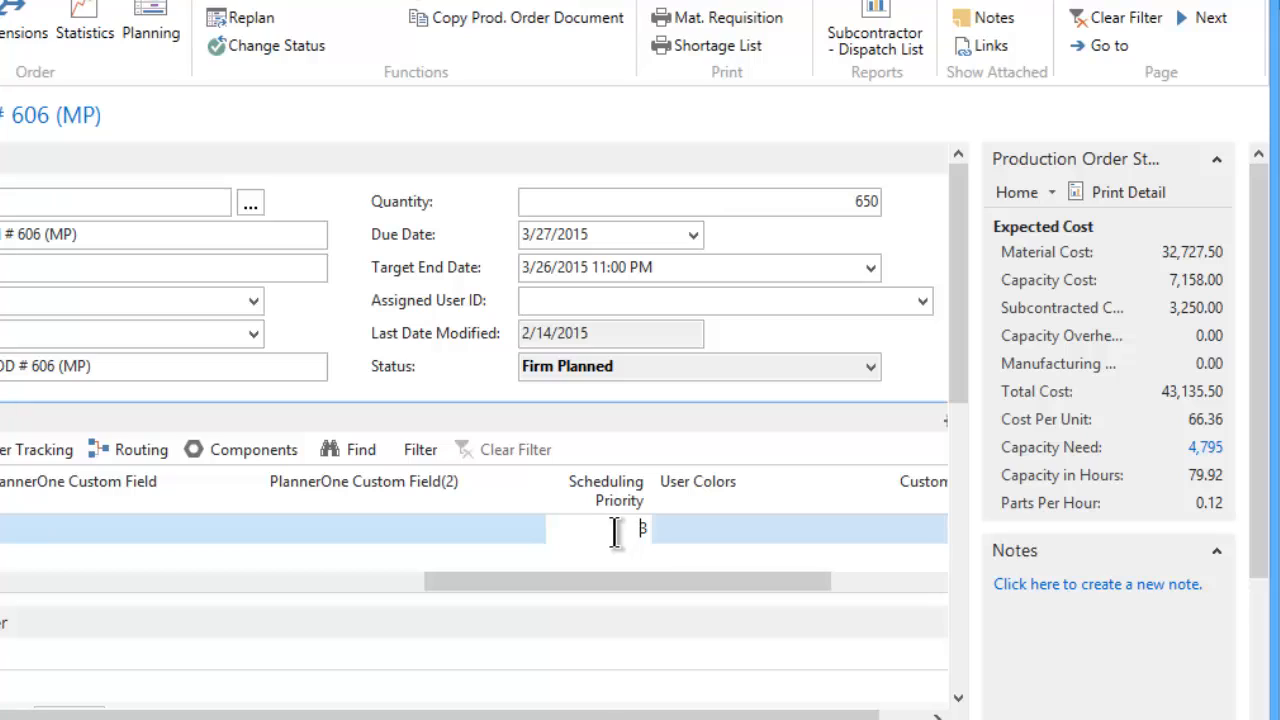
# Set the Scheduling Priority to 1 on the line of the firm planned Finished Good # 606 (MP) production order and close the order.
pyautogui.moveTo(614, 531); pyautogui.dragTo(667, 530)
pyautogui.write('1')
pyautogui.press('Tab')
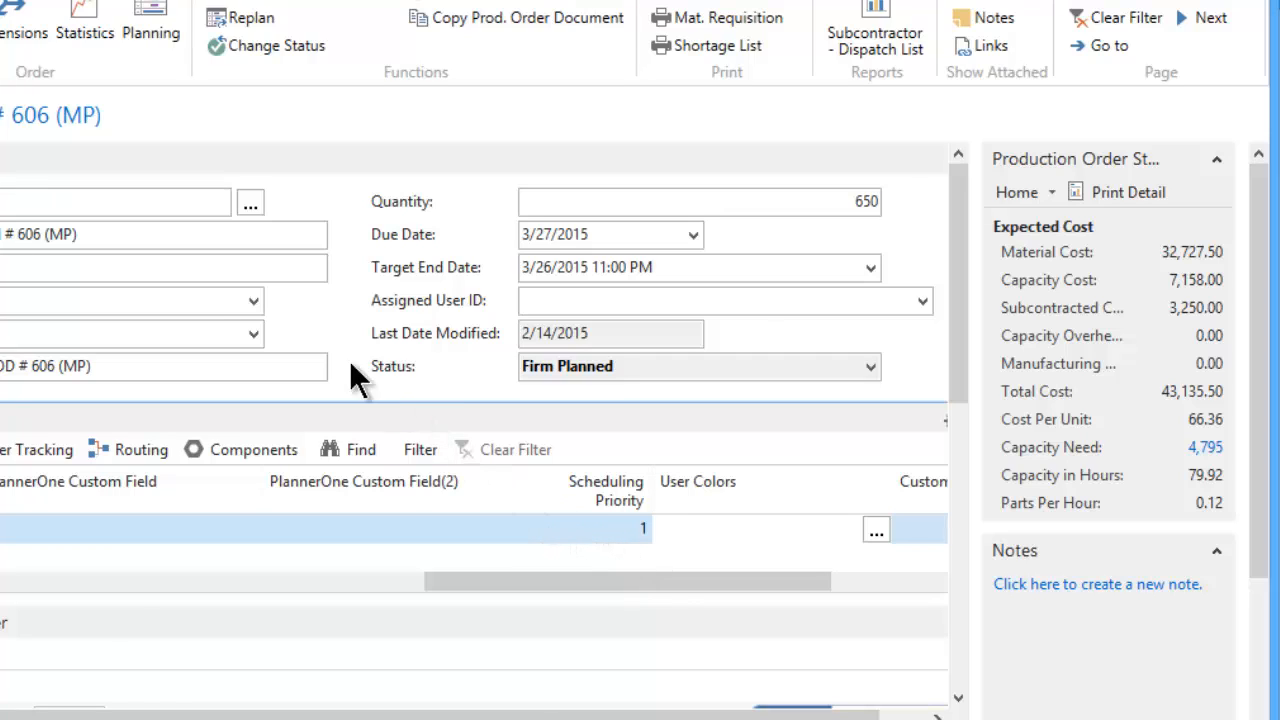
pyautogui.click(108, 299)
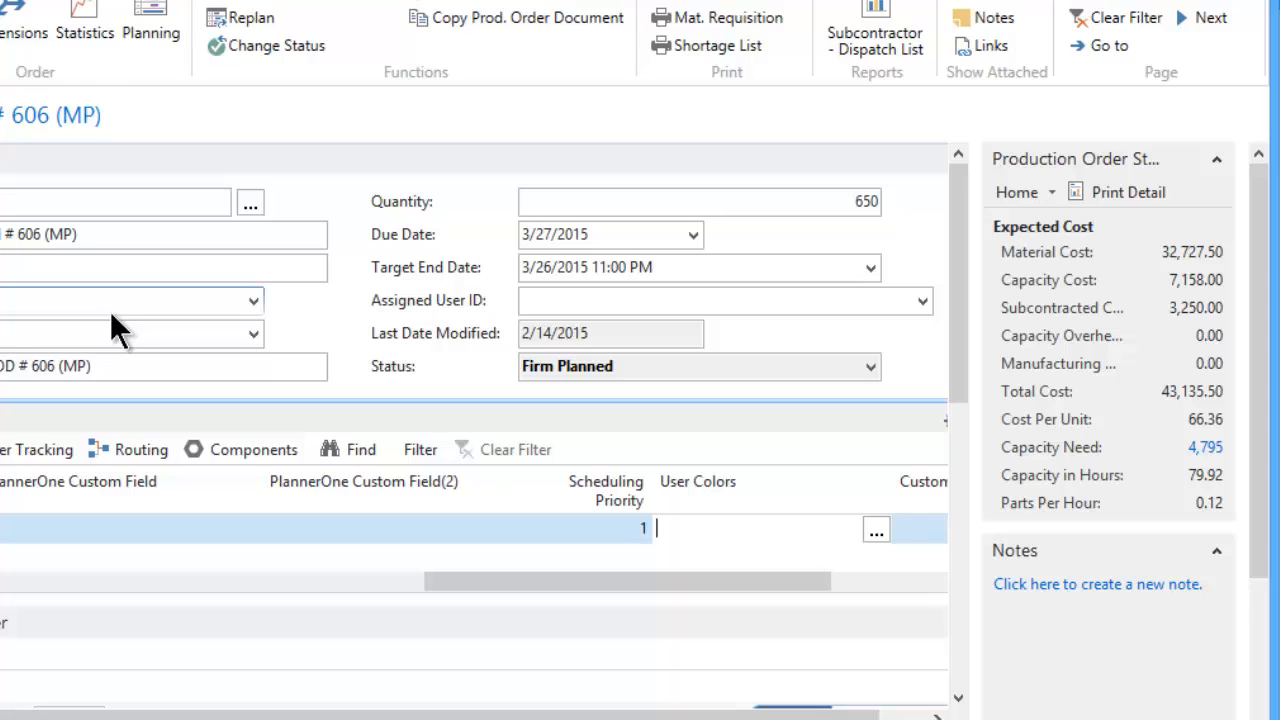
pyautogui.click(606, 530)
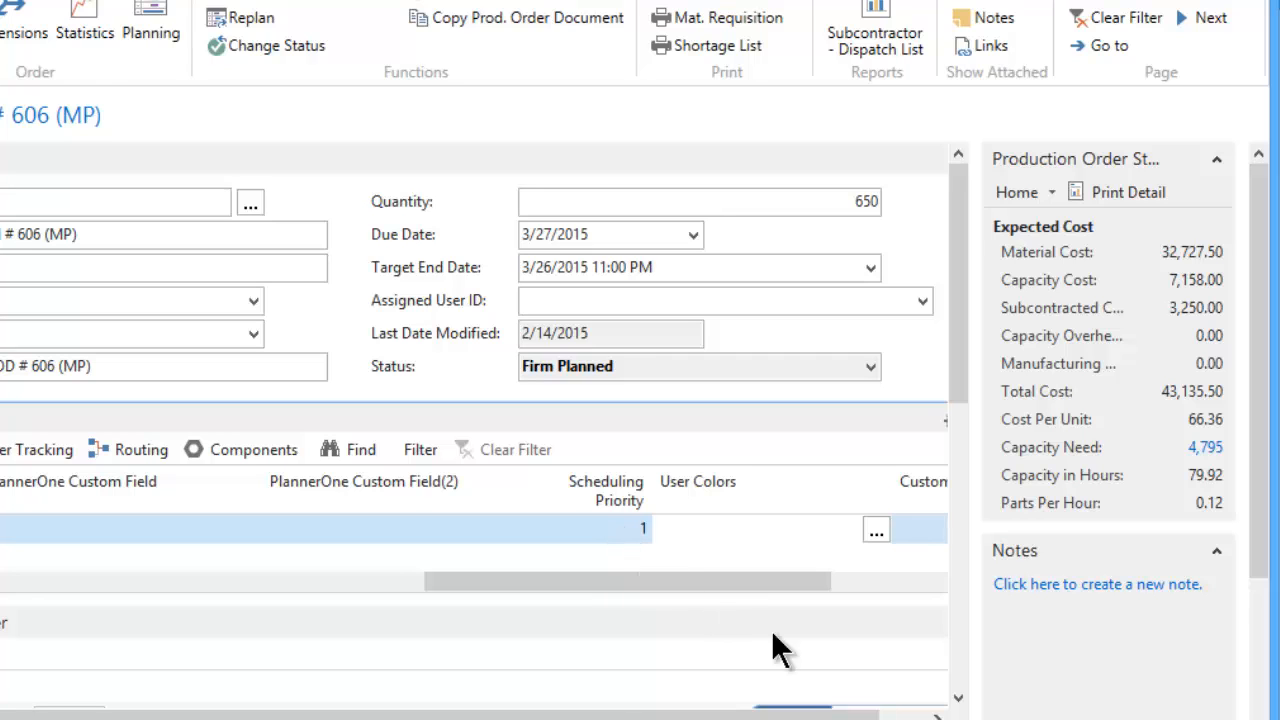
pyautogui.click(1190, 719)
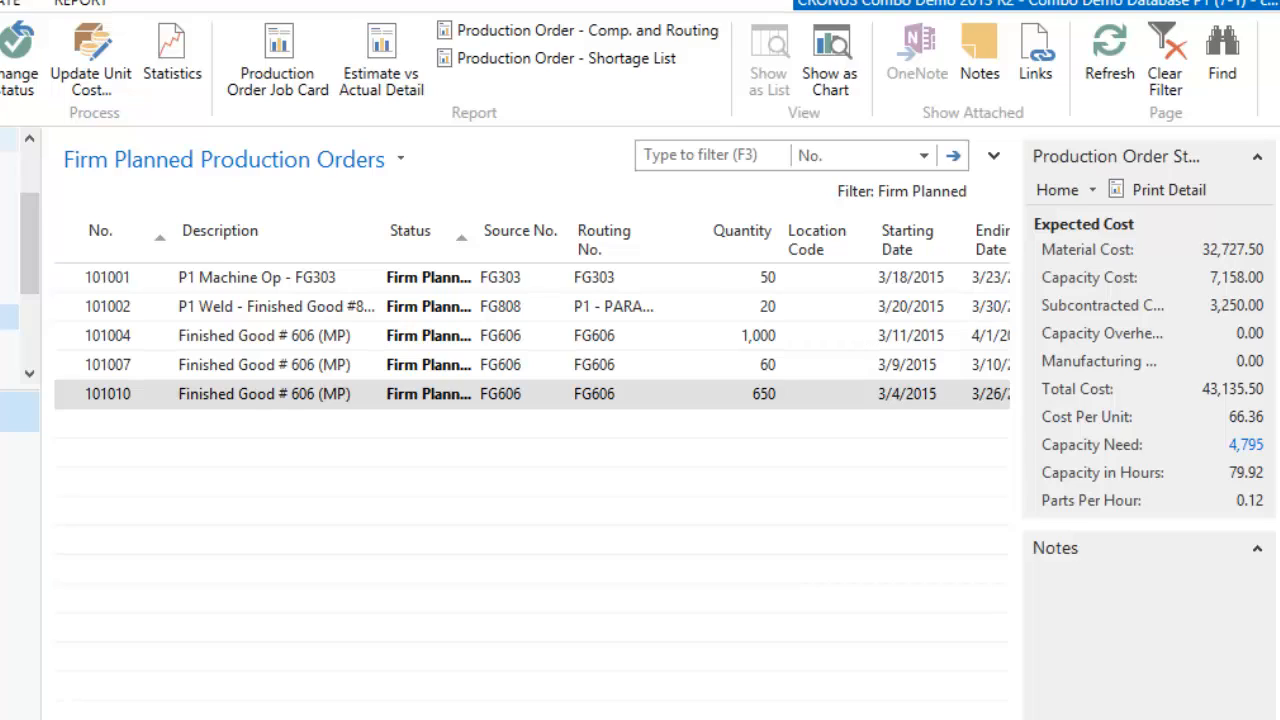
# Read the guide's notes on changing the Scheduling Priority and on the 10:05 broken component with its 6 day delay.
pyautogui.click(2, 145)
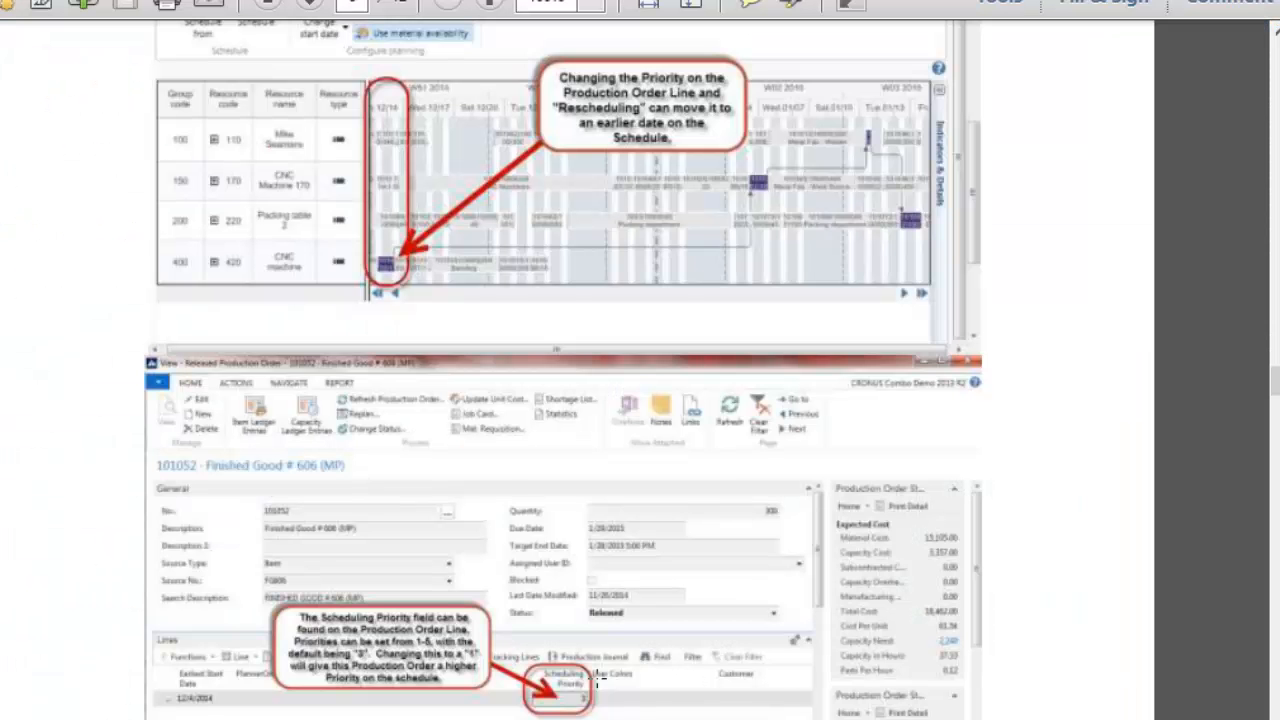
pyautogui.scroll(-5, 500, 487)
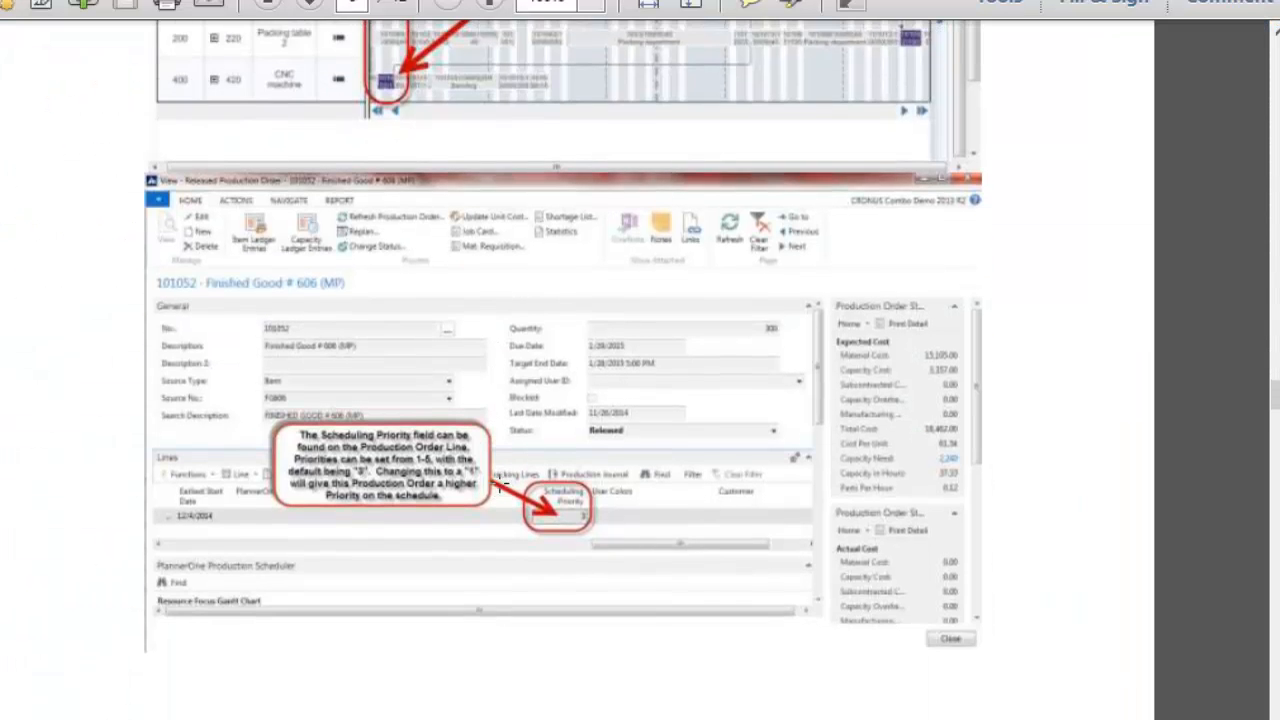
pyautogui.scroll(-10, 498, 487)
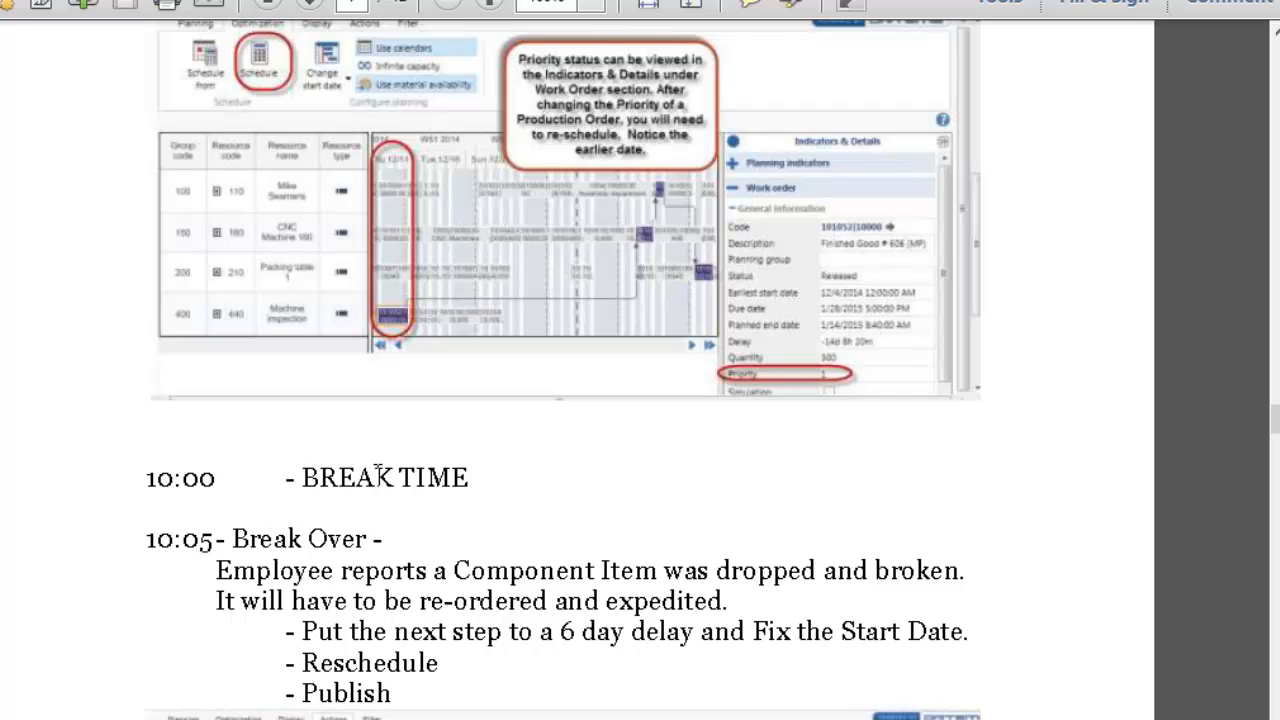
pyautogui.scroll(-3, 395, 480)
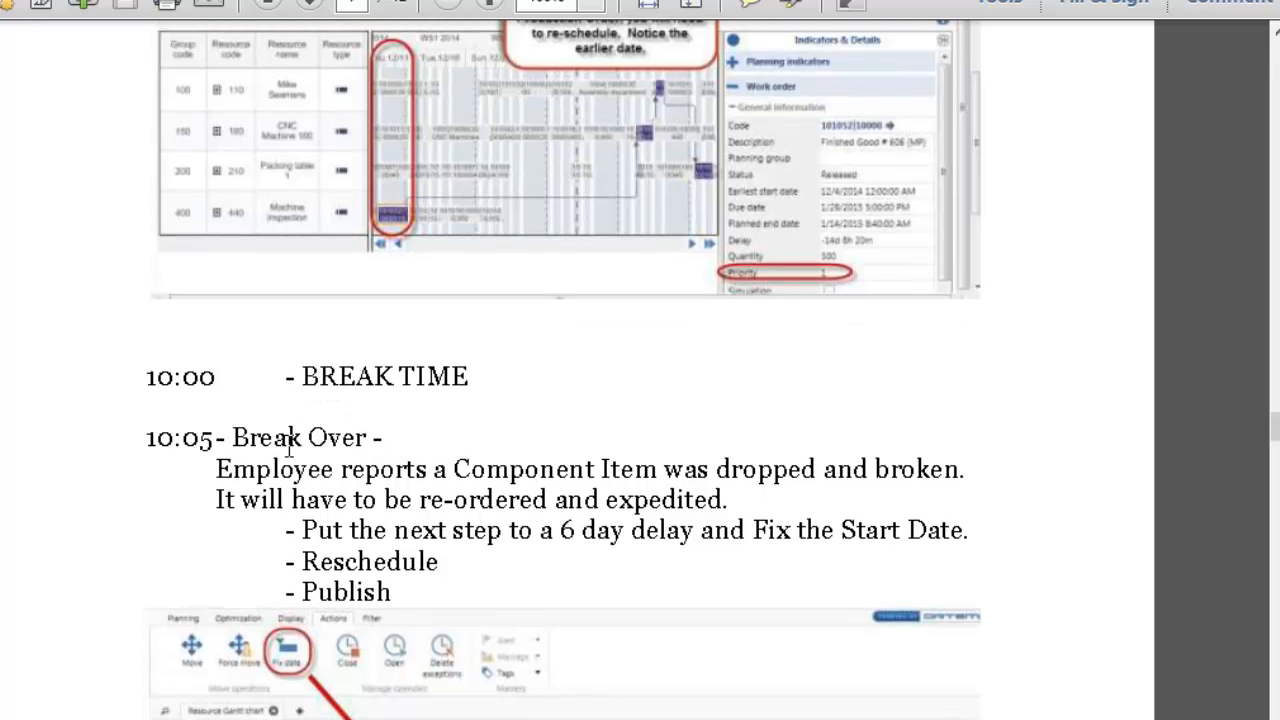
pyautogui.scroll(-3, 358, 480)
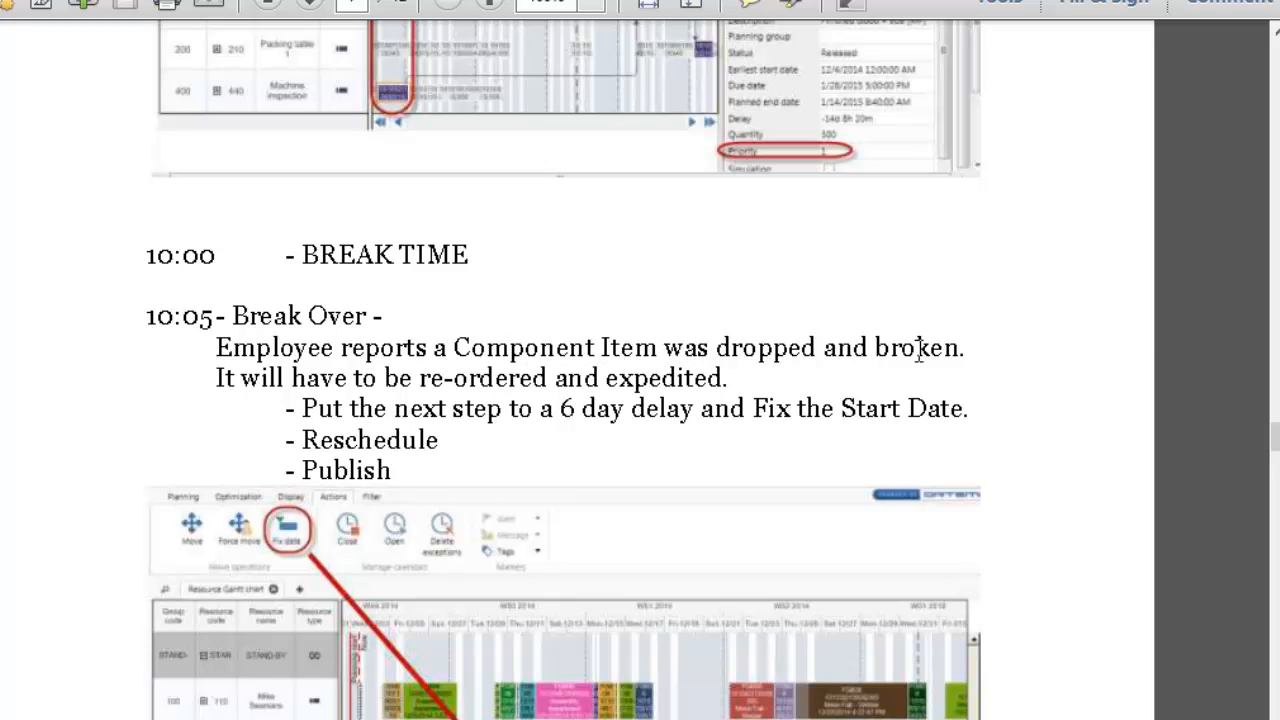
pyautogui.scroll(-1, 918, 348)
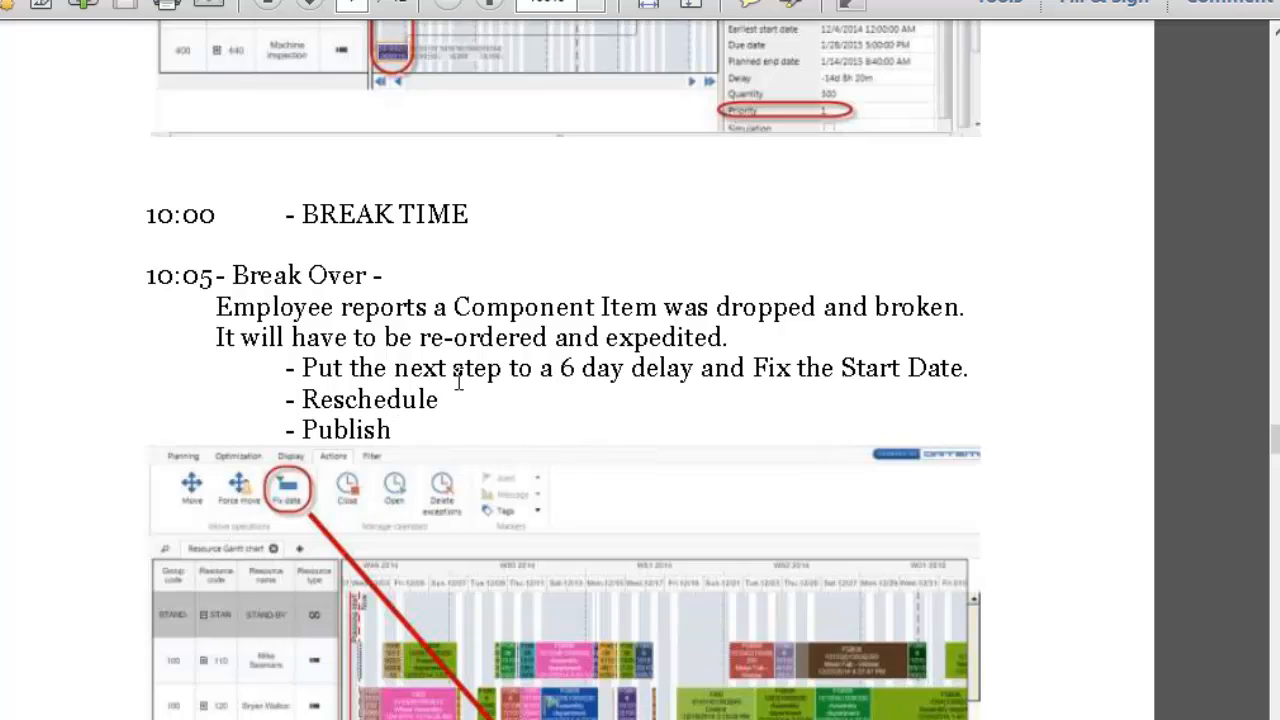
pyautogui.scroll(-3, 485, 370)
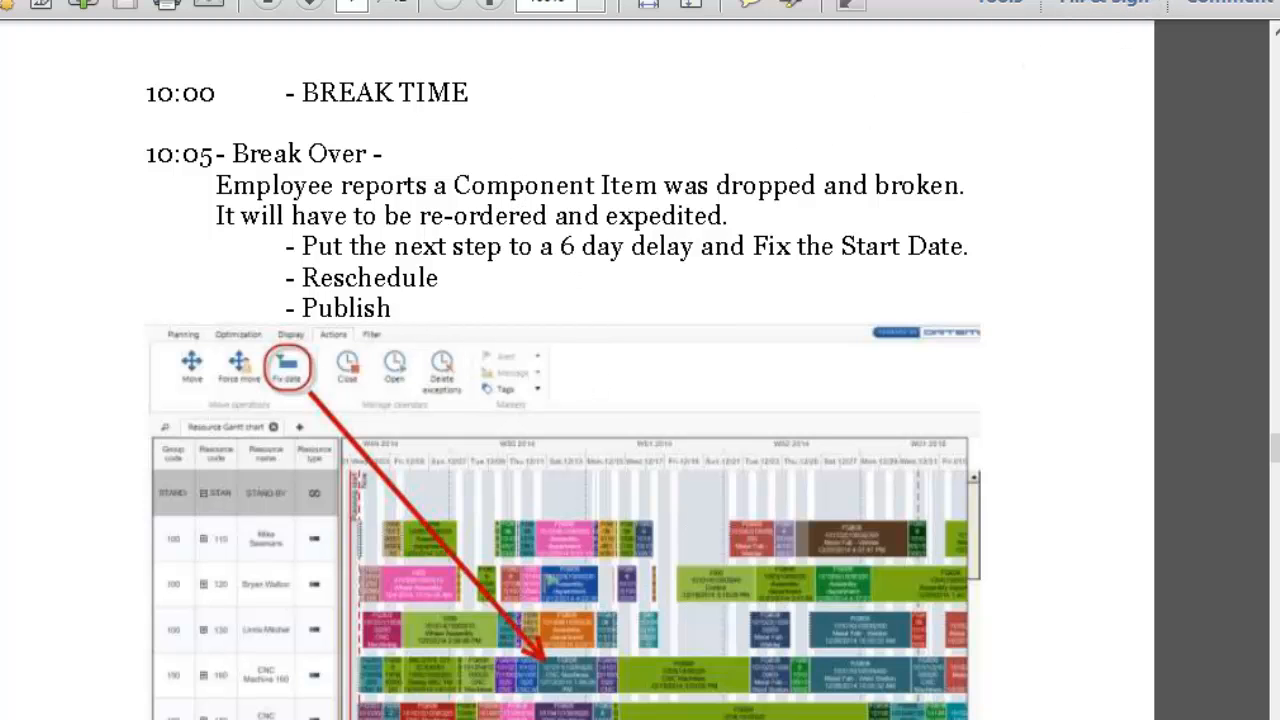
# Switch to PlannerOne and delay the FG606 operation around Sat. 02/21 on CNC Machine 160 by about six days with a fixed date.
pyautogui.click(1165, 1)
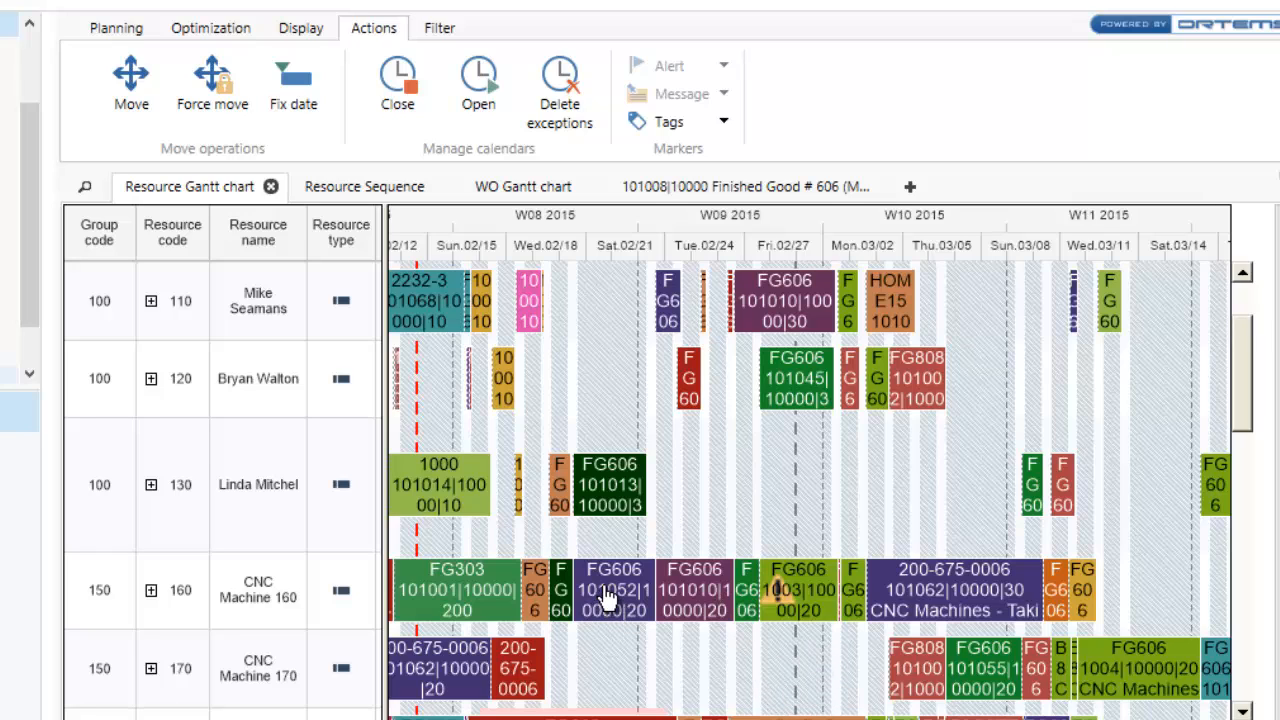
pyautogui.moveTo(607, 597)
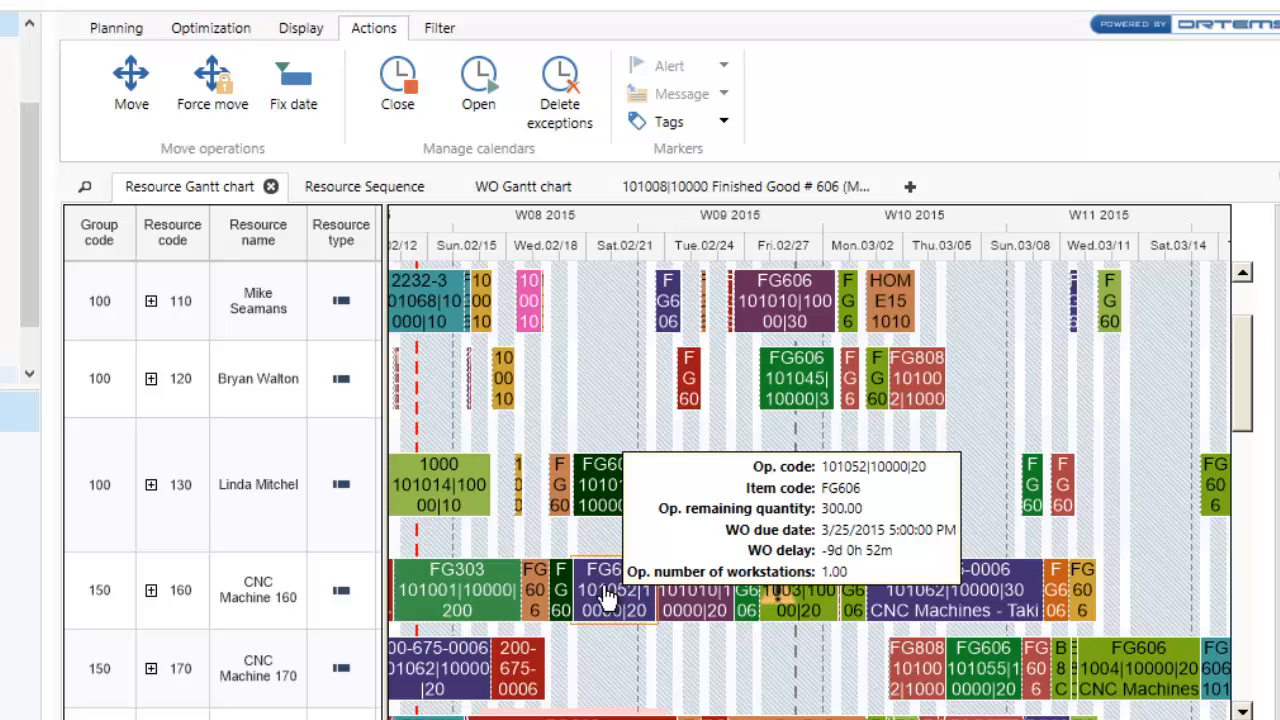
pyautogui.click(607, 597)
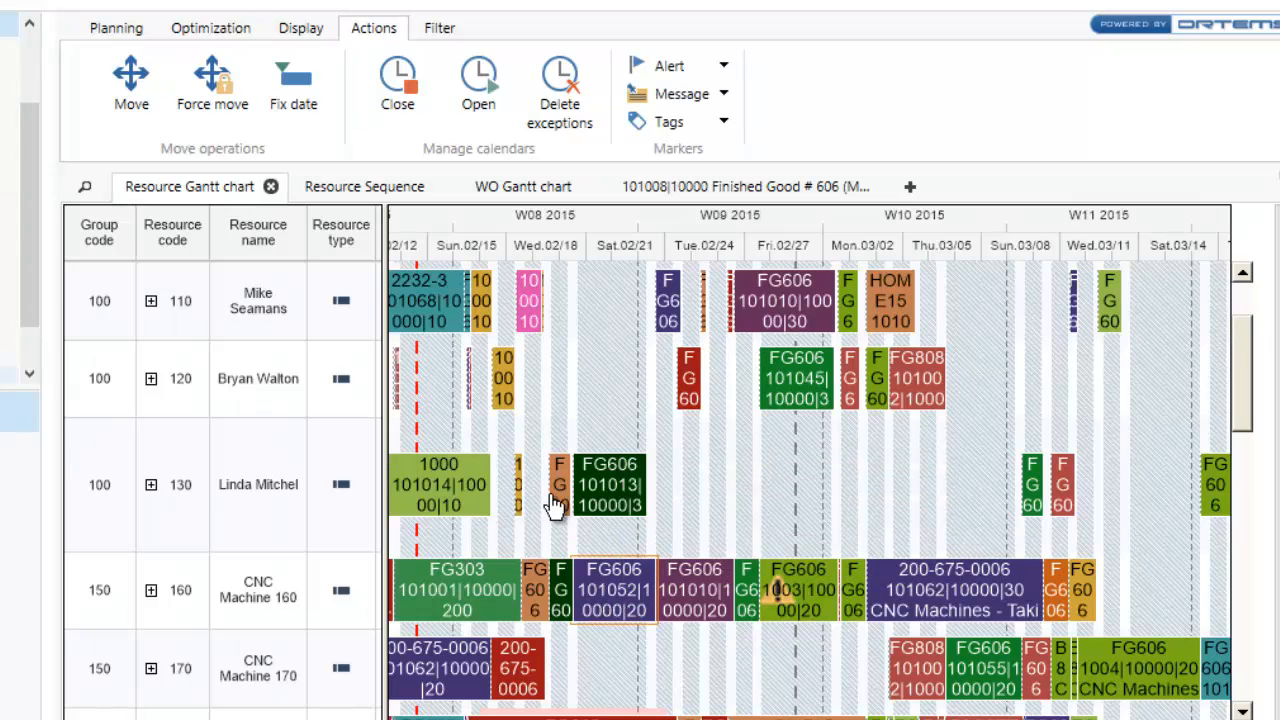
pyautogui.click(297, 108)
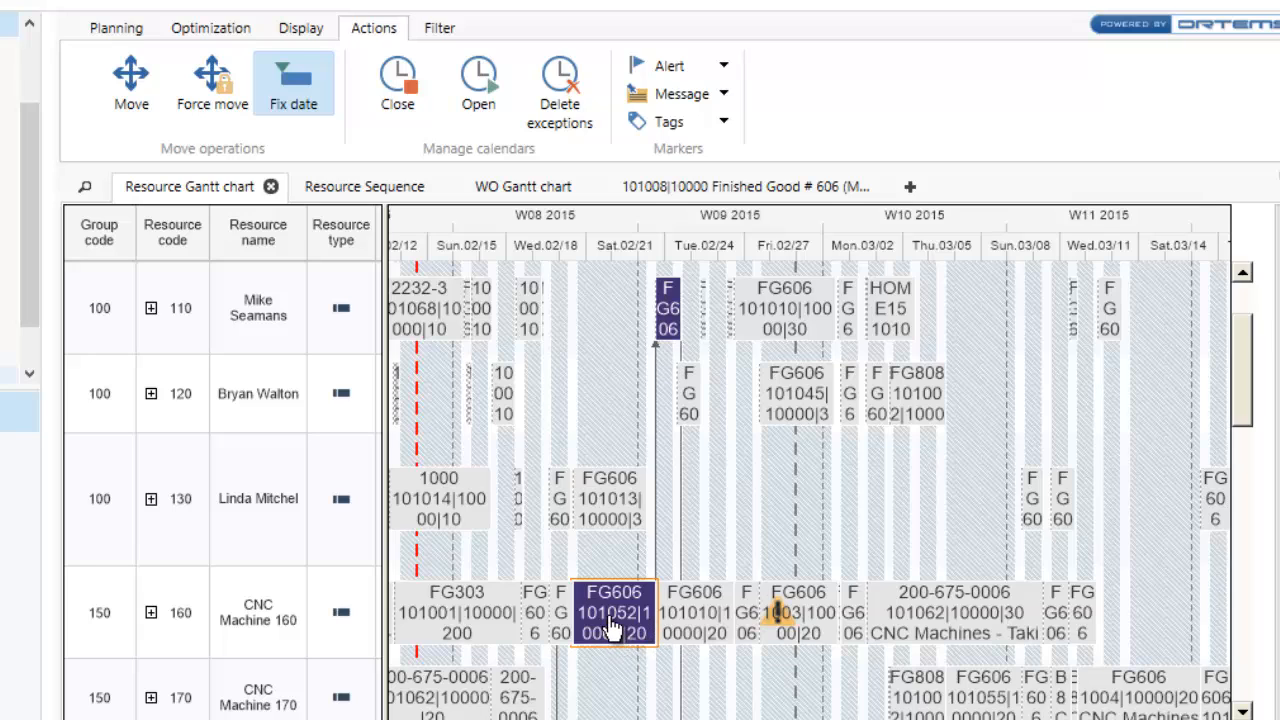
pyautogui.moveTo(609, 634); pyautogui.dragTo(766, 617)
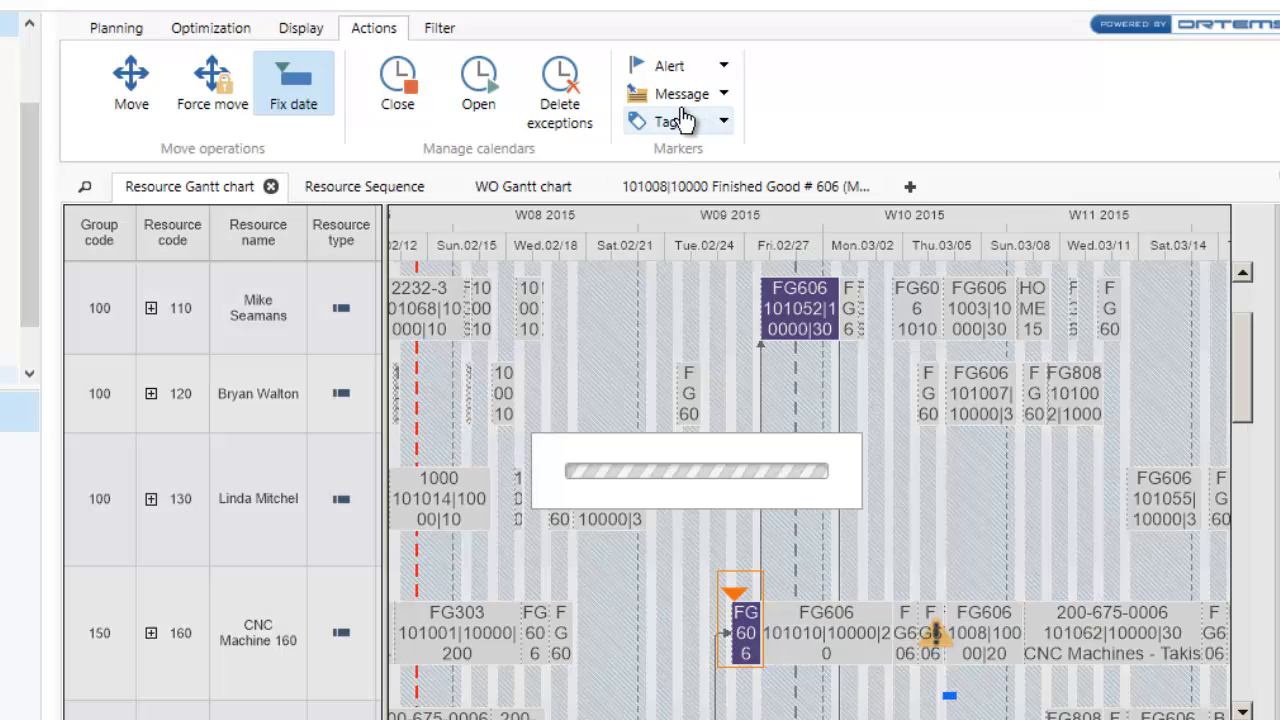
# Mark the delayed FG606 operation with a Warning message commented "Material Broken and Task Delayed." and turn off the operation filter.
pyautogui.click(680, 95)
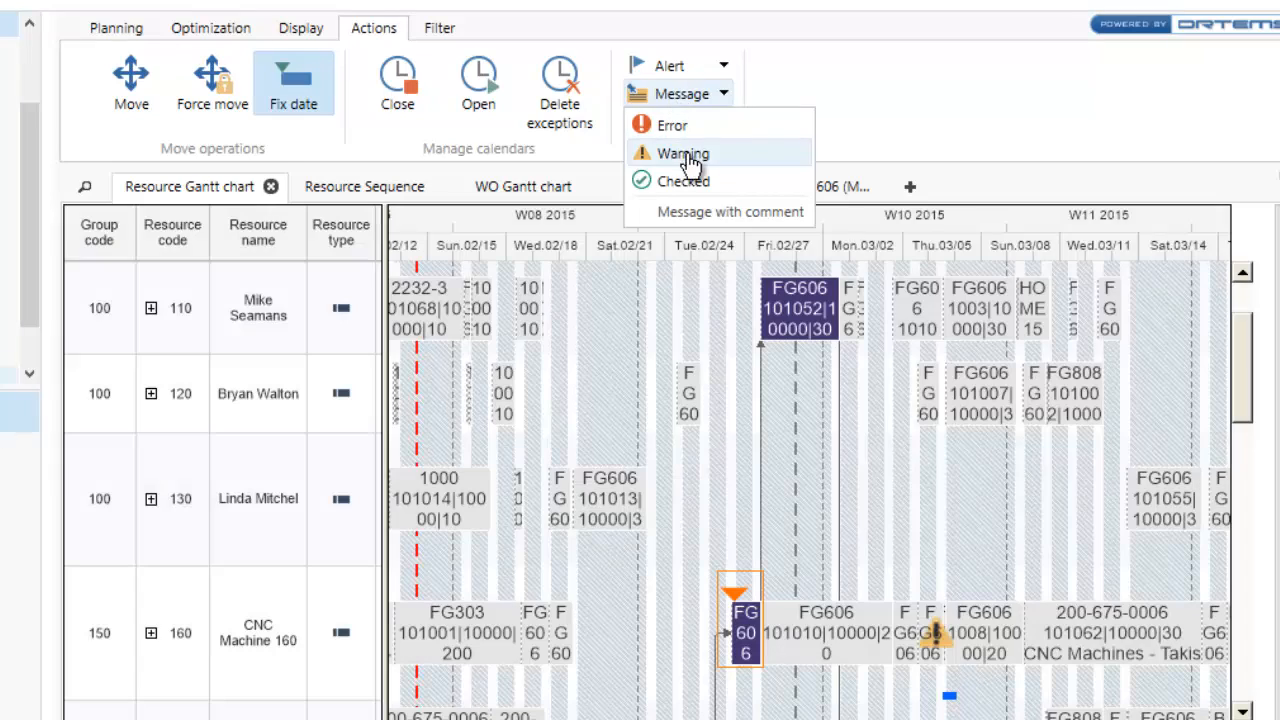
pyautogui.click(686, 158)
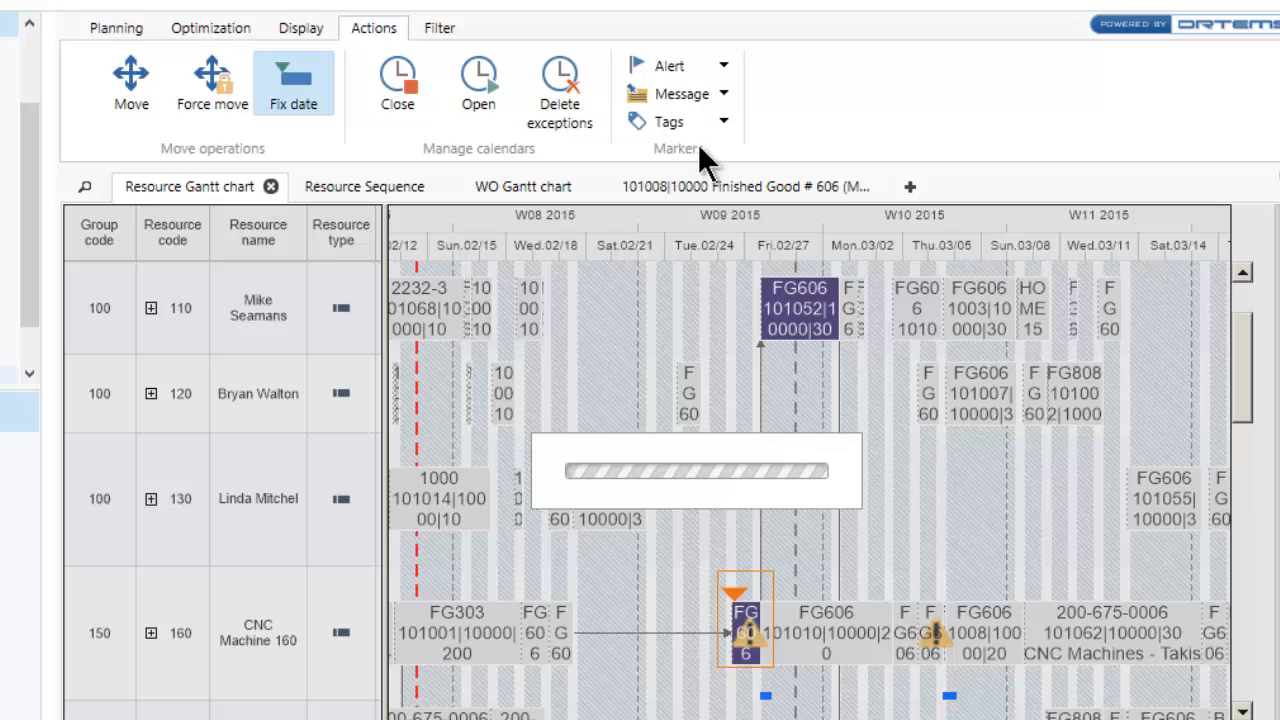
pyautogui.click(683, 101)
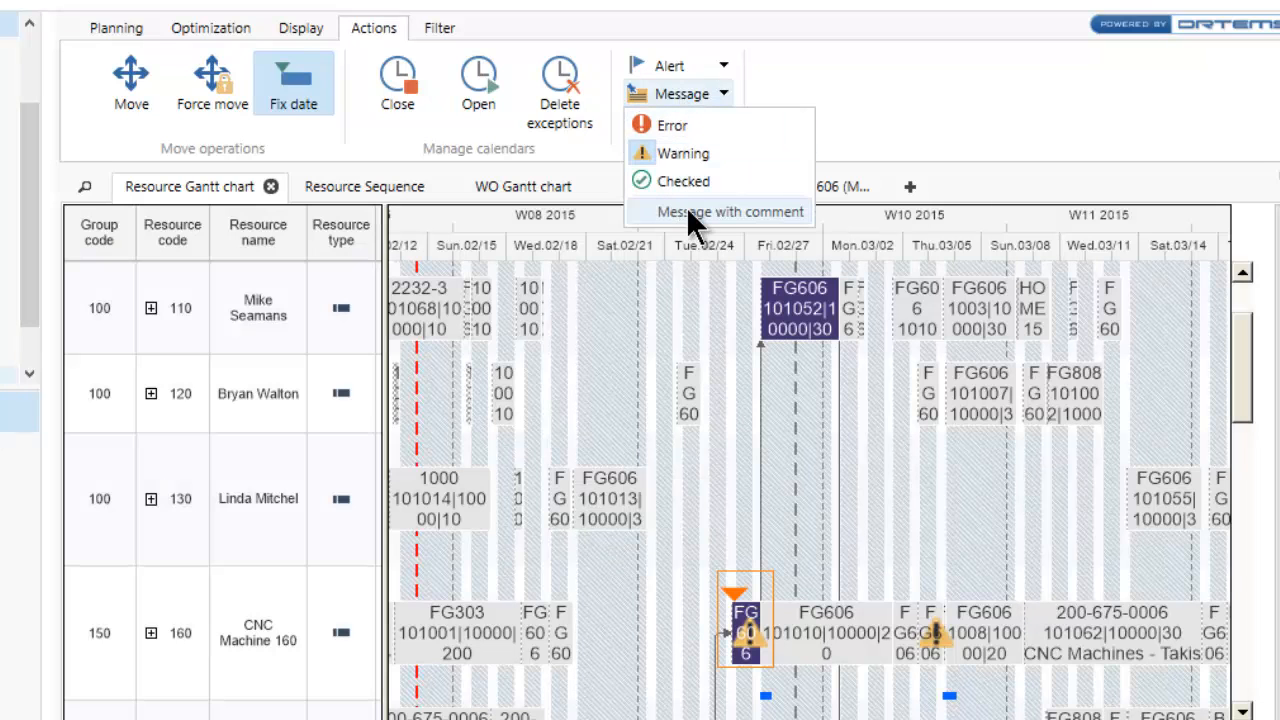
pyautogui.click(686, 207)
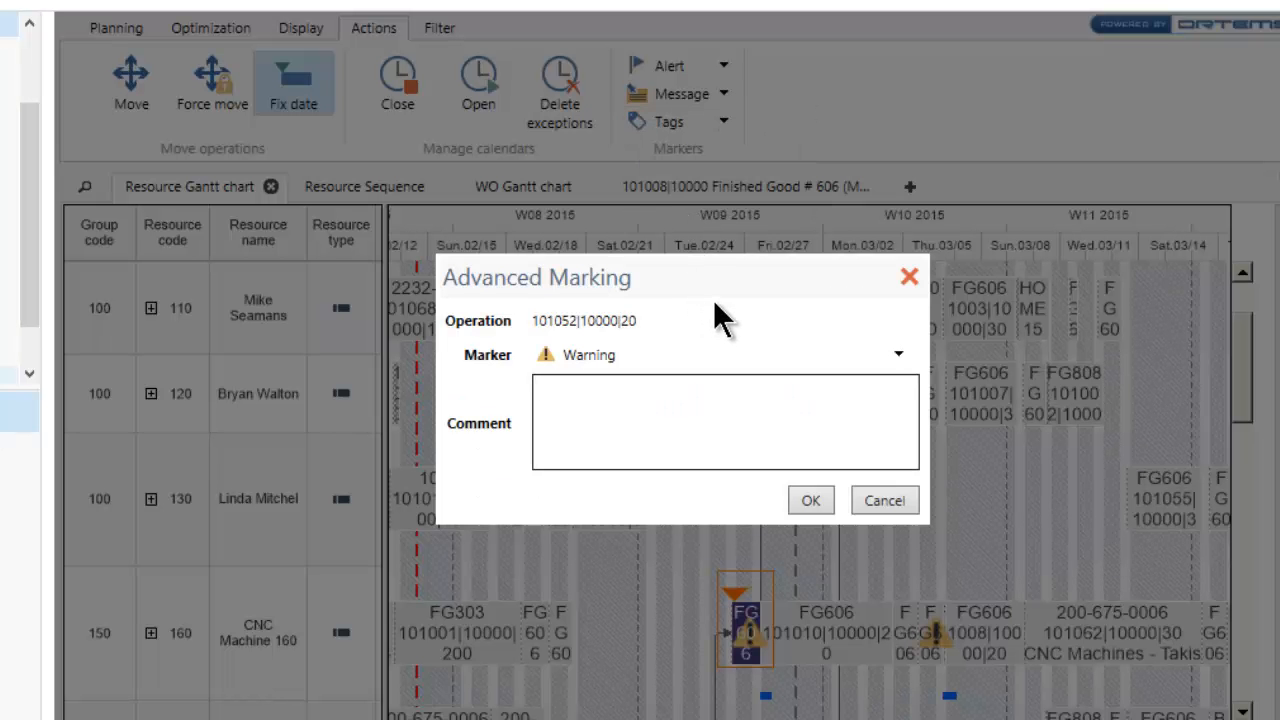
pyautogui.write('Material Broken ')
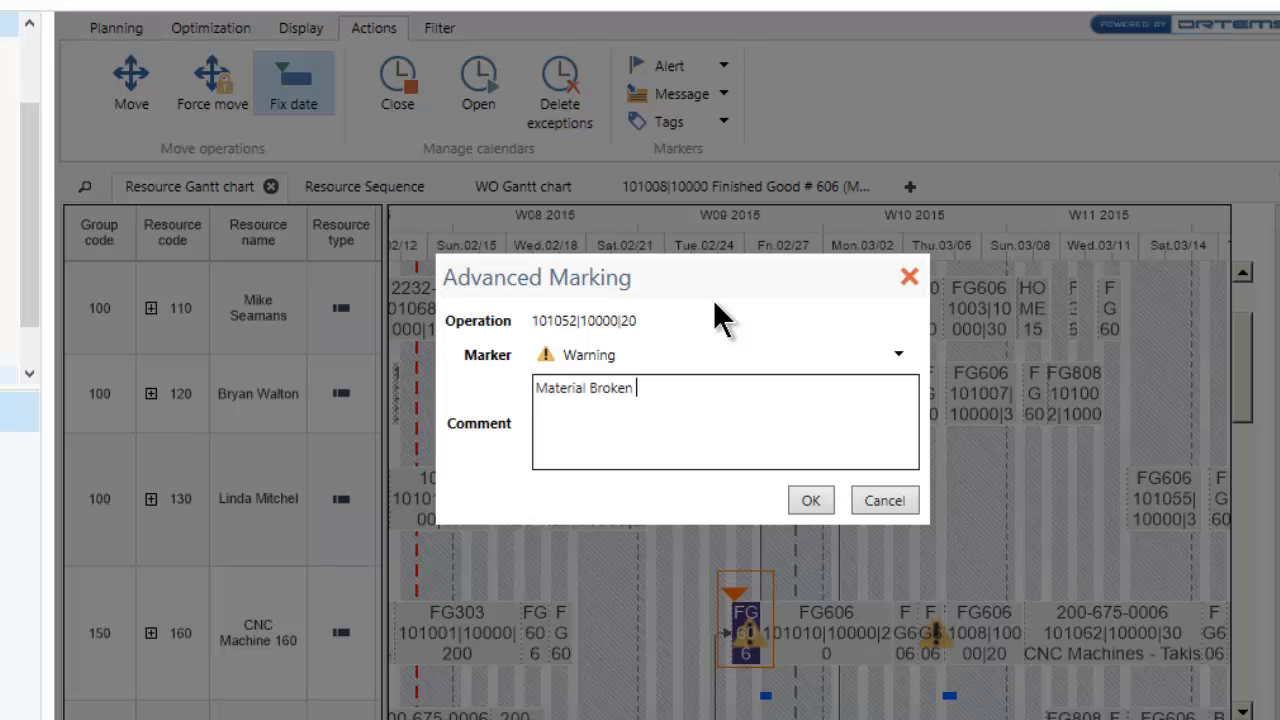
pyautogui.write('and Task Delayed.')
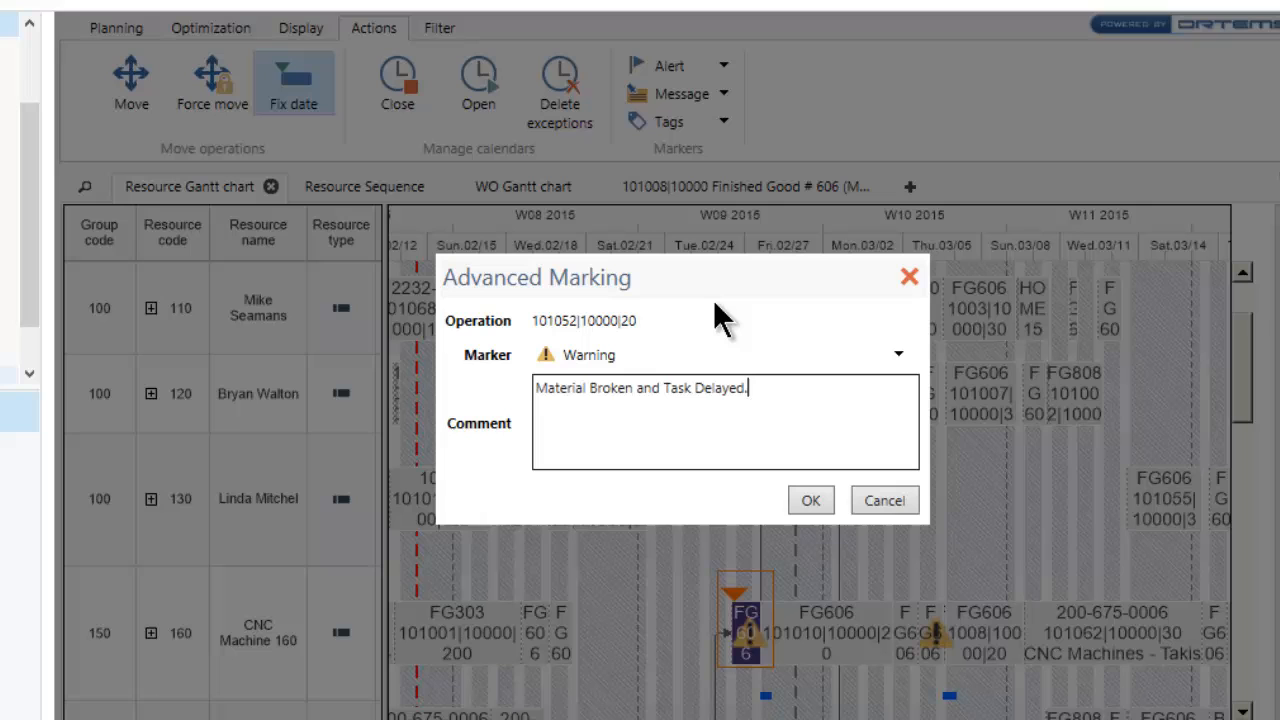
pyautogui.click(811, 500)
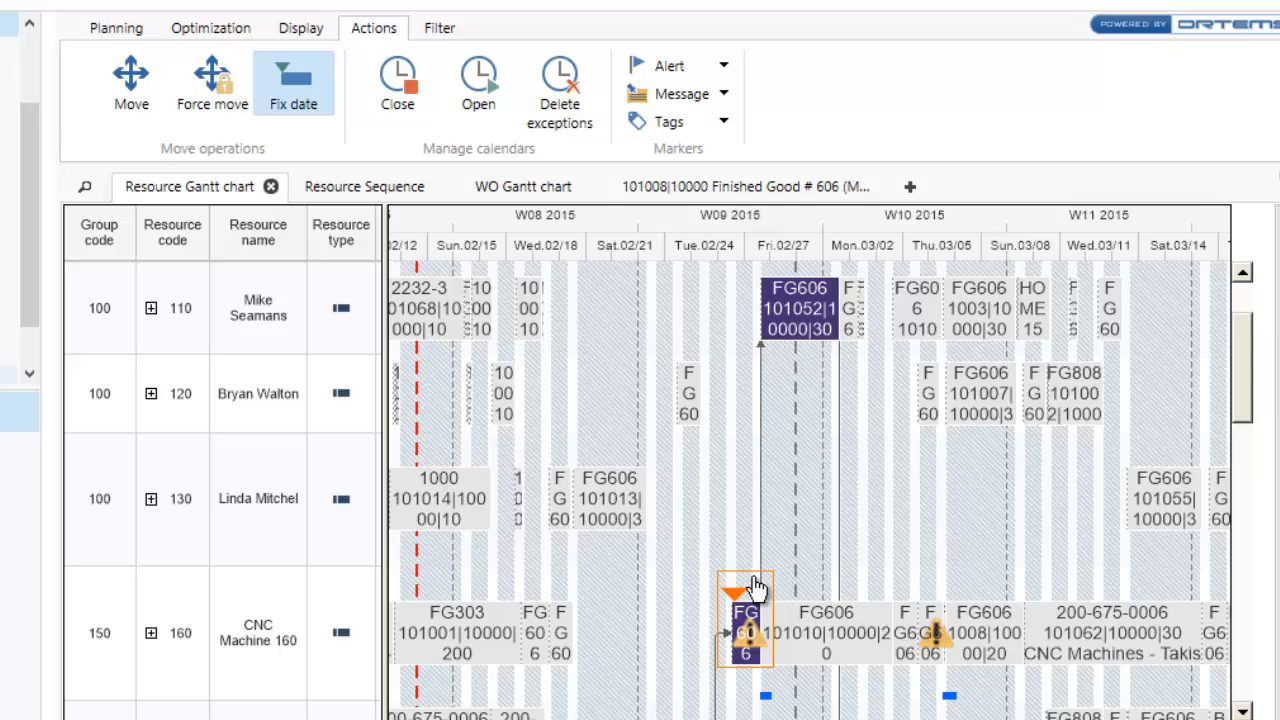
pyautogui.click(441, 28)
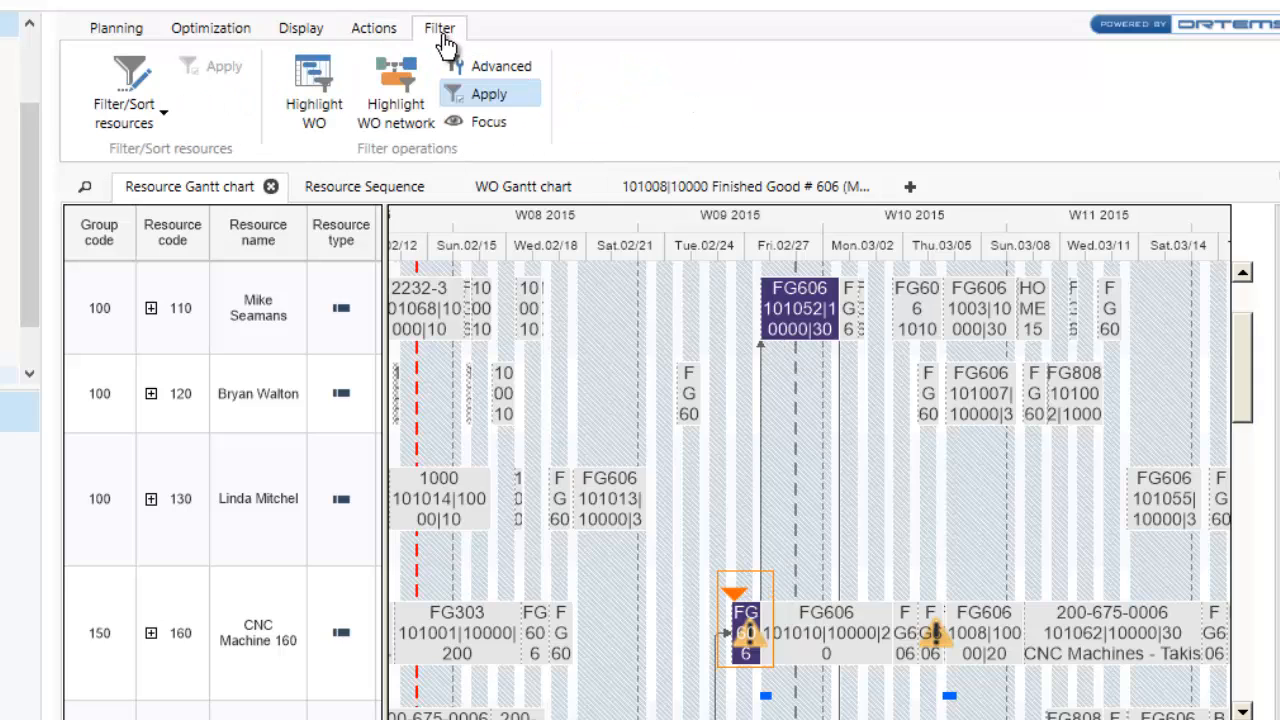
pyautogui.click(508, 108)
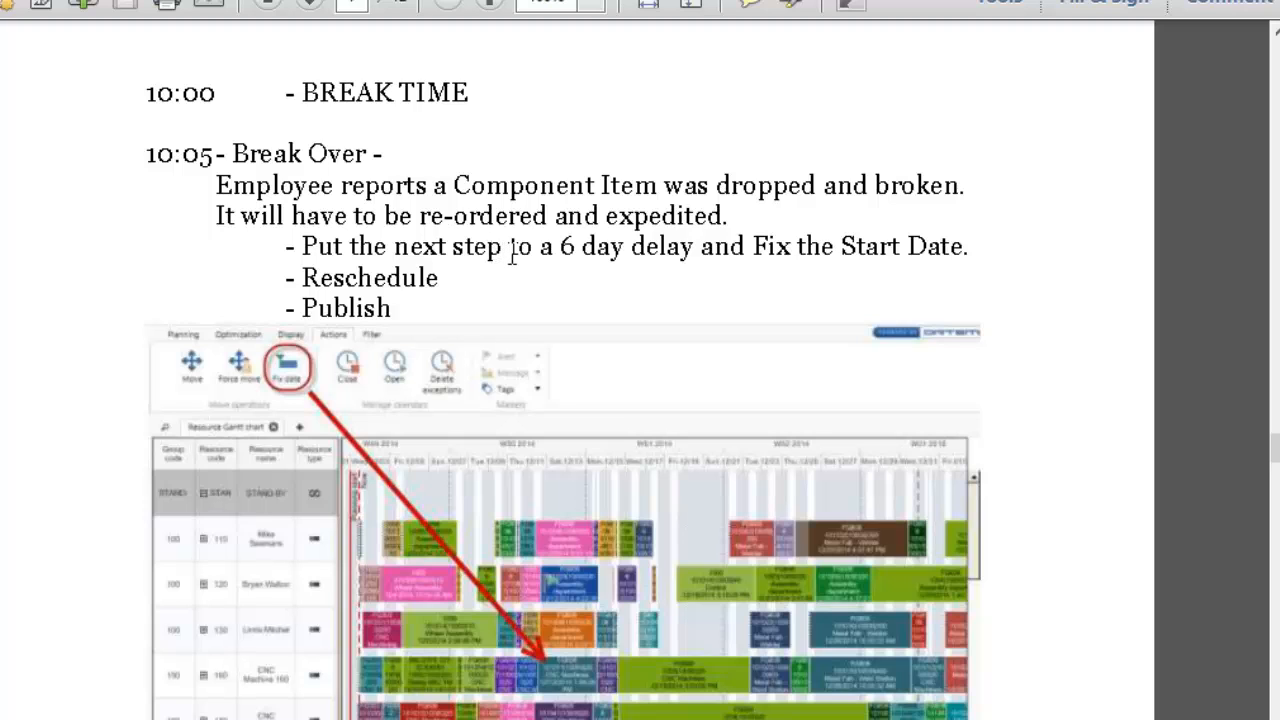
# Examine the guide's Fix date illustration for the broken component and read on past page 7.
pyautogui.scroll(-1, 512, 253)
pyautogui.scroll(-15, 512, 258)
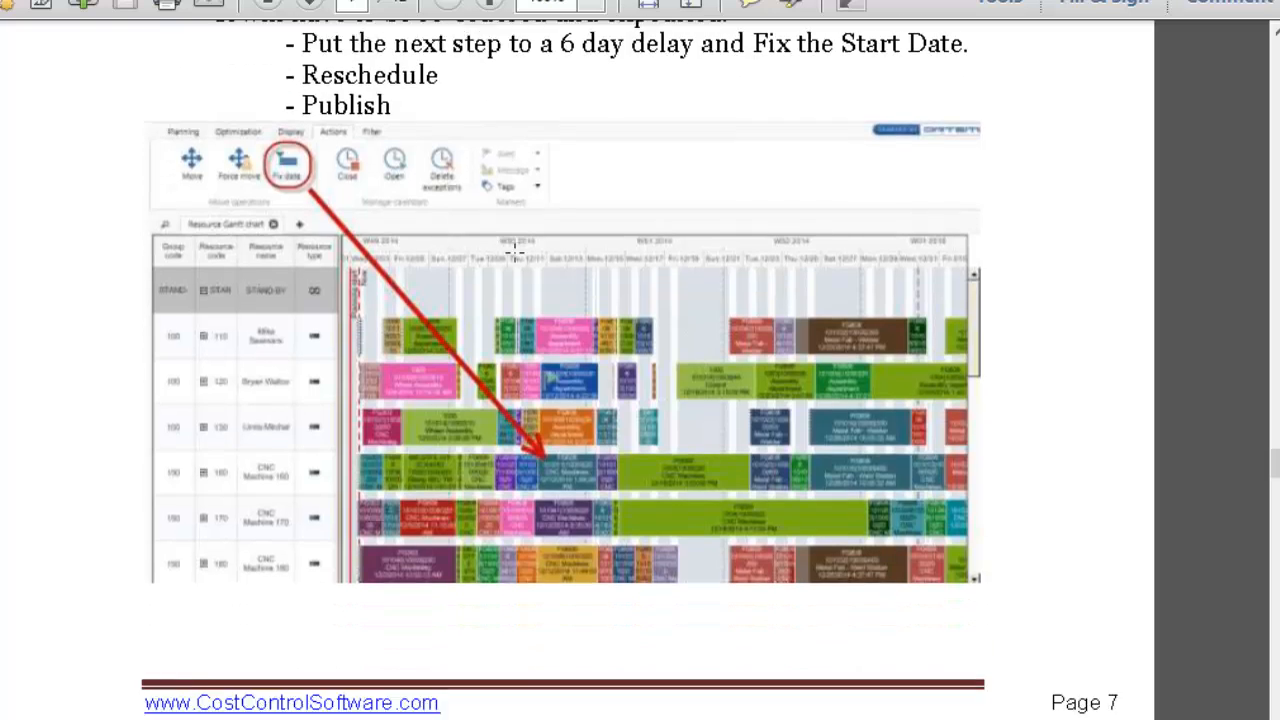
pyautogui.scroll(-4, 388, 281)
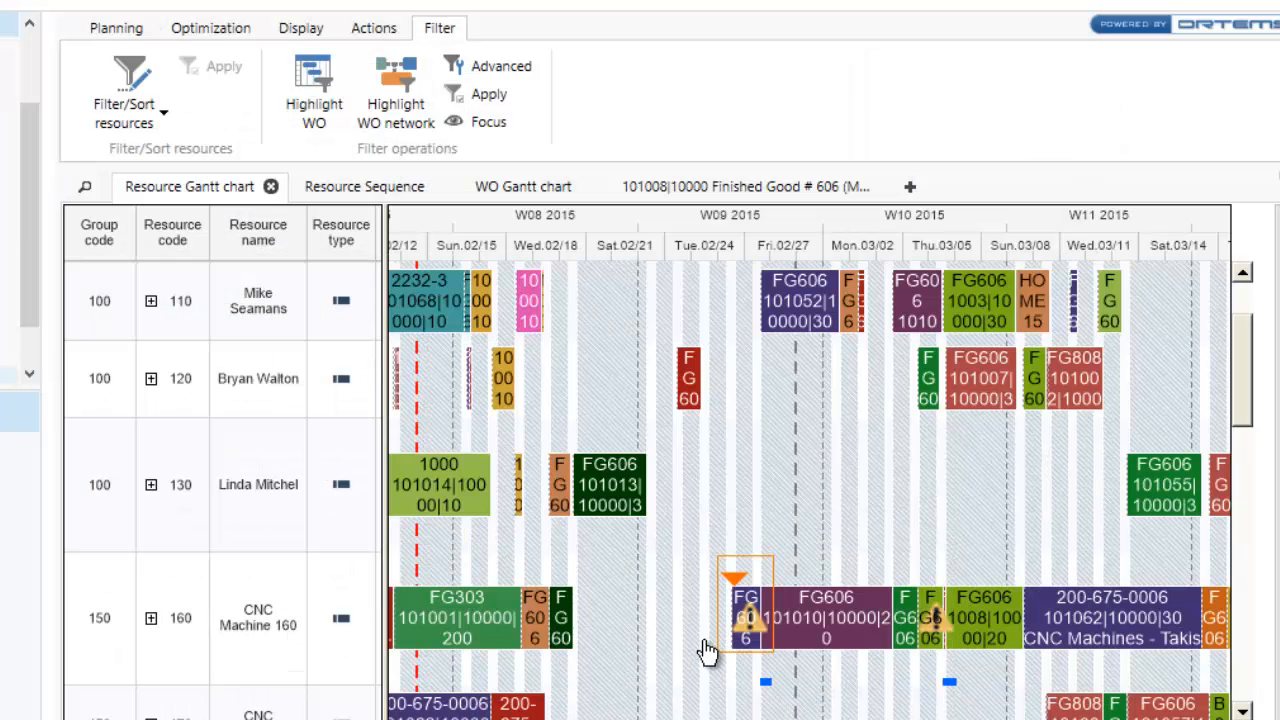
# Search PlannerOne for "010" and open the last listed Finished Good # 606 (MP) work order.
pyautogui.click(86, 190)
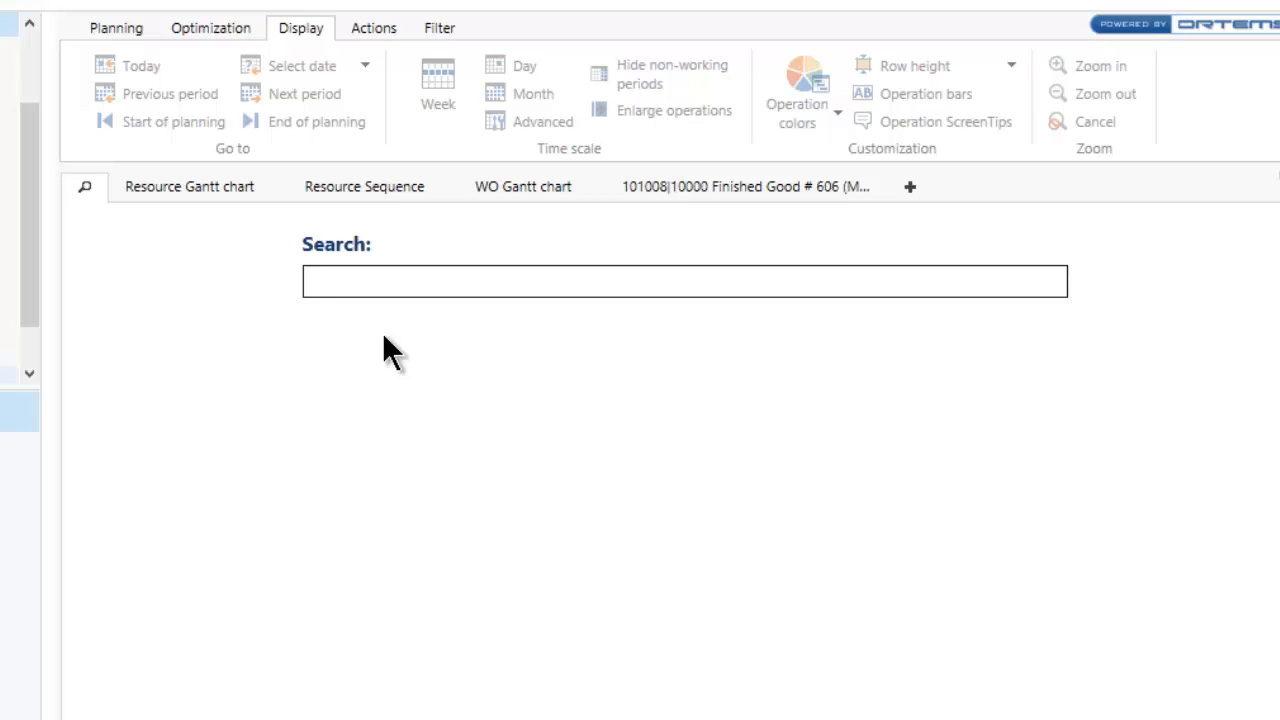
pyautogui.write('00')
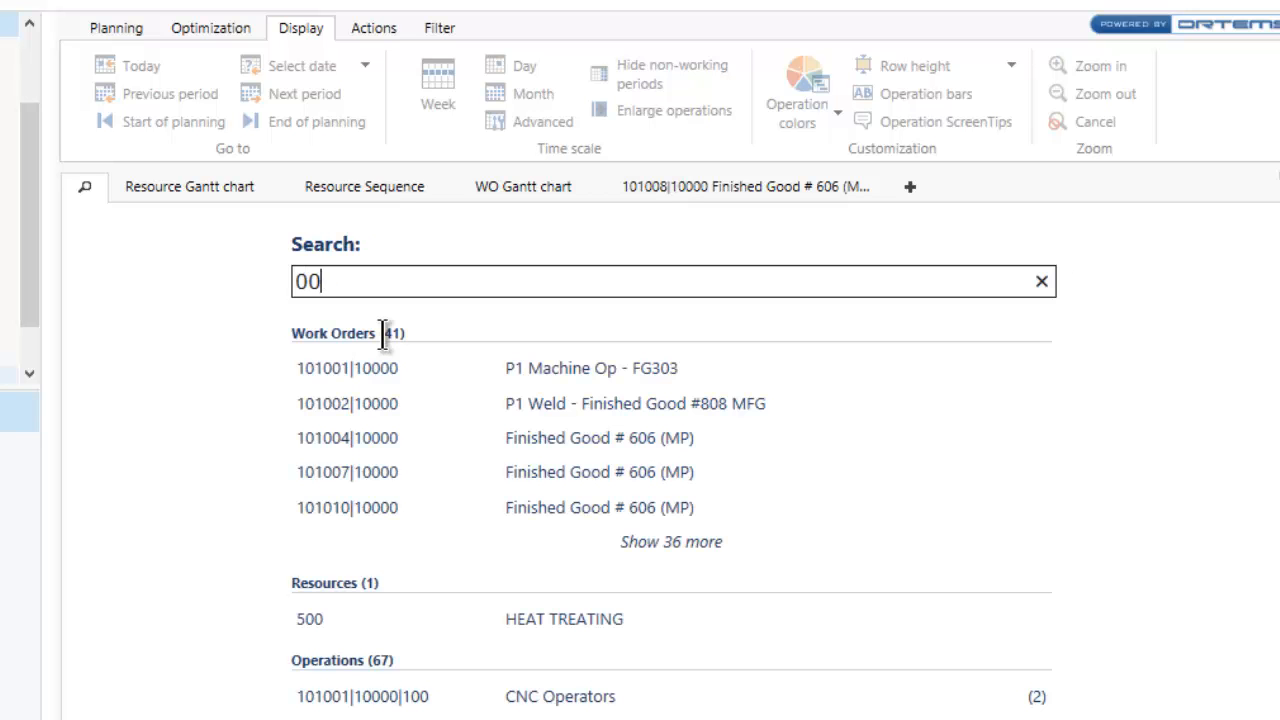
pyautogui.press('BackSpace')
pyautogui.write('10')
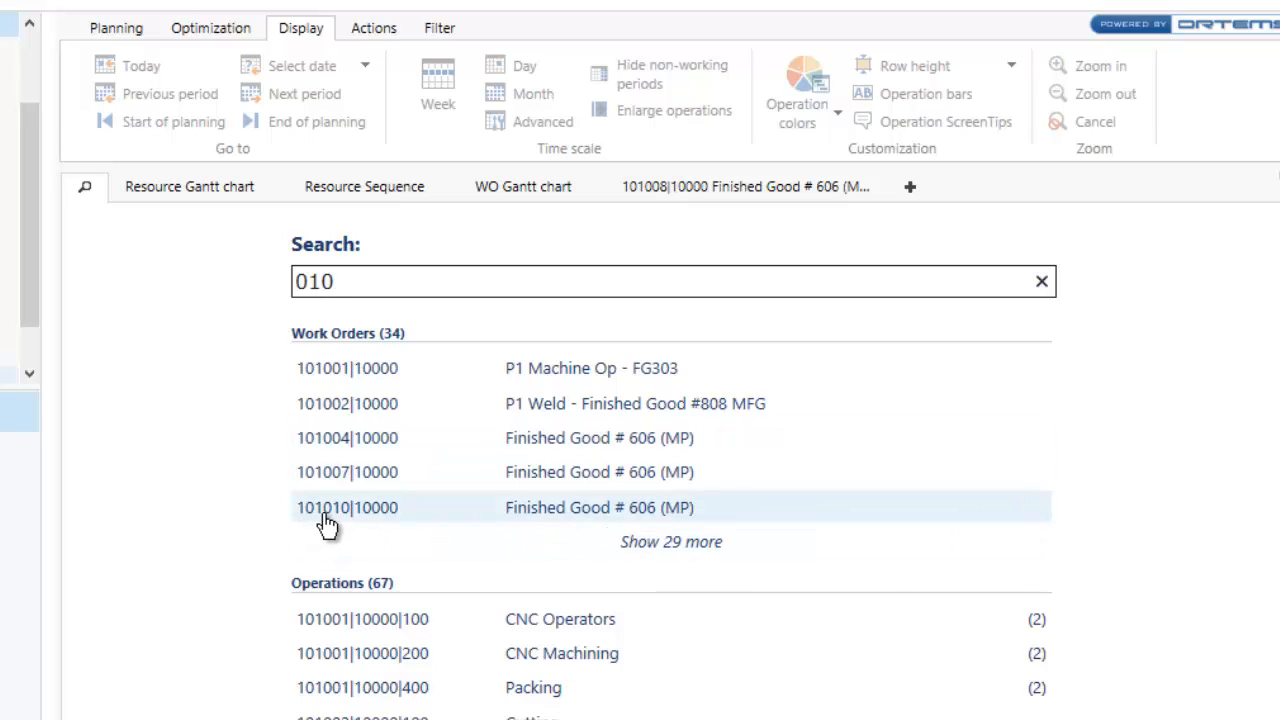
pyautogui.click(563, 507)
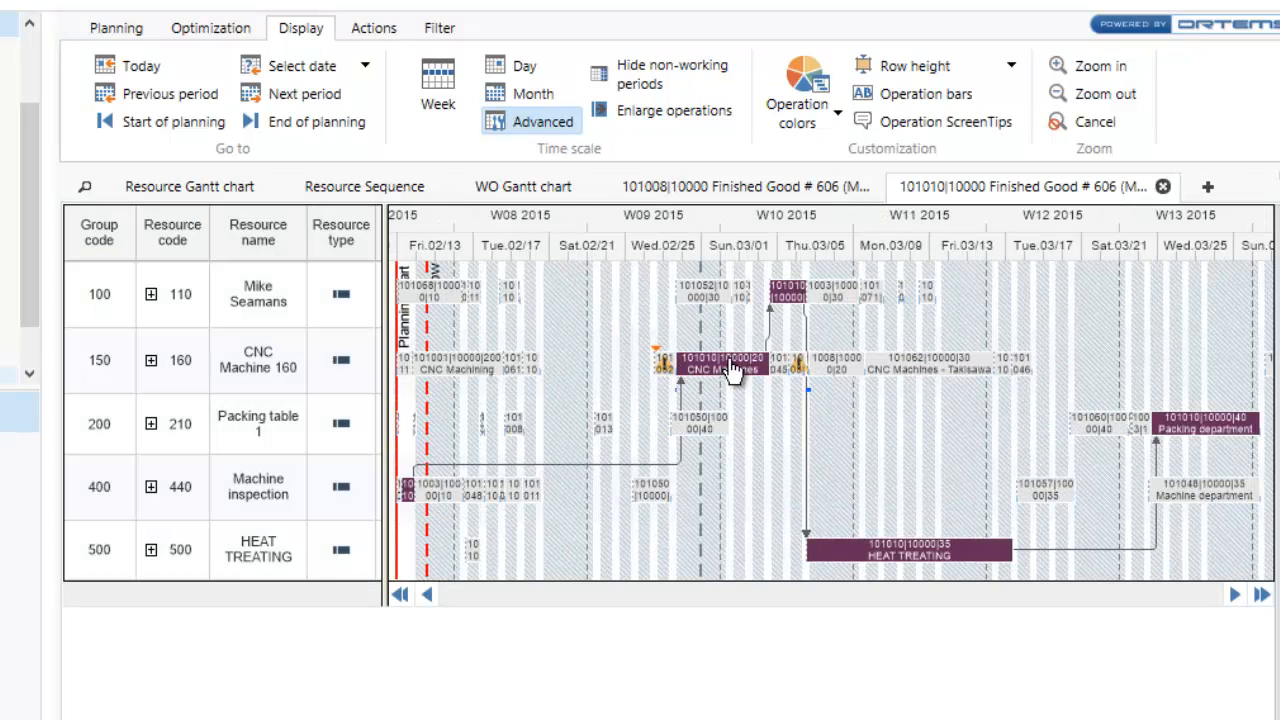
# Increase the row height of the opened work order's Gantt chart.
pyautogui.click(930, 68)
pyautogui.click(900, 152)
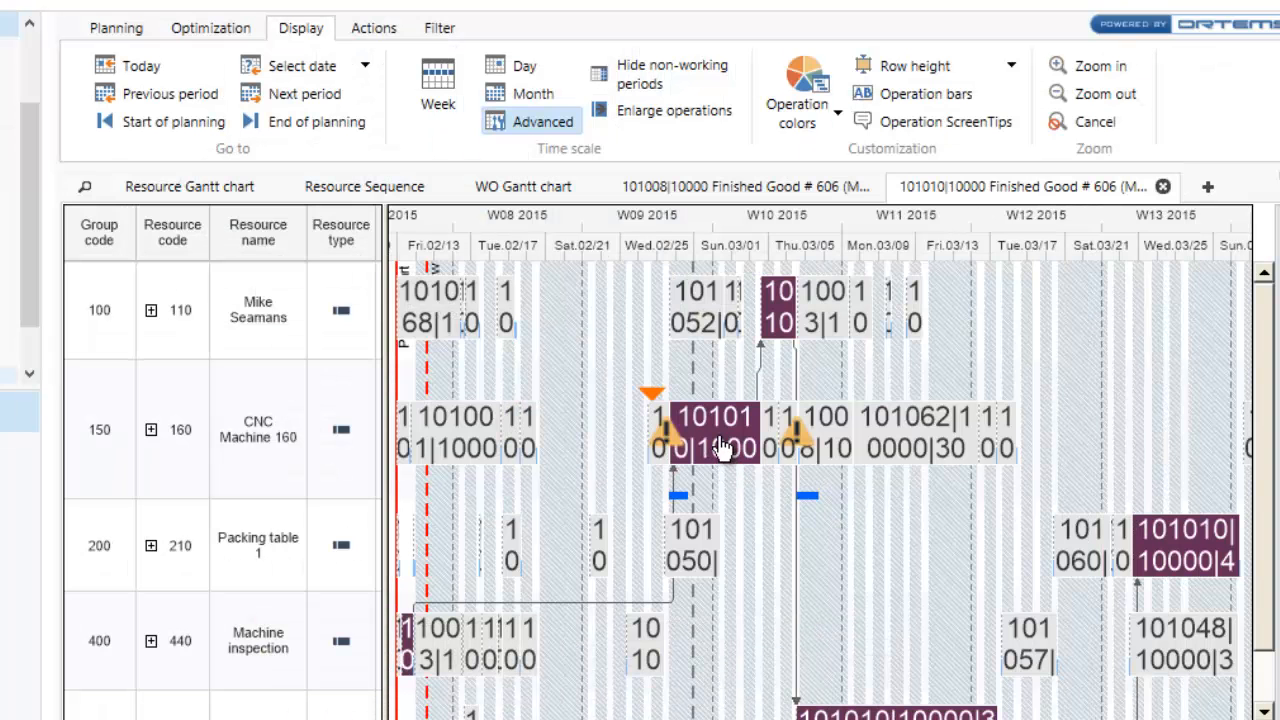
pyautogui.moveTo(713, 443)
# Add Op. description and Op. resource name to the items selected for the Operation ScreenTips.
pyautogui.click(920, 122)
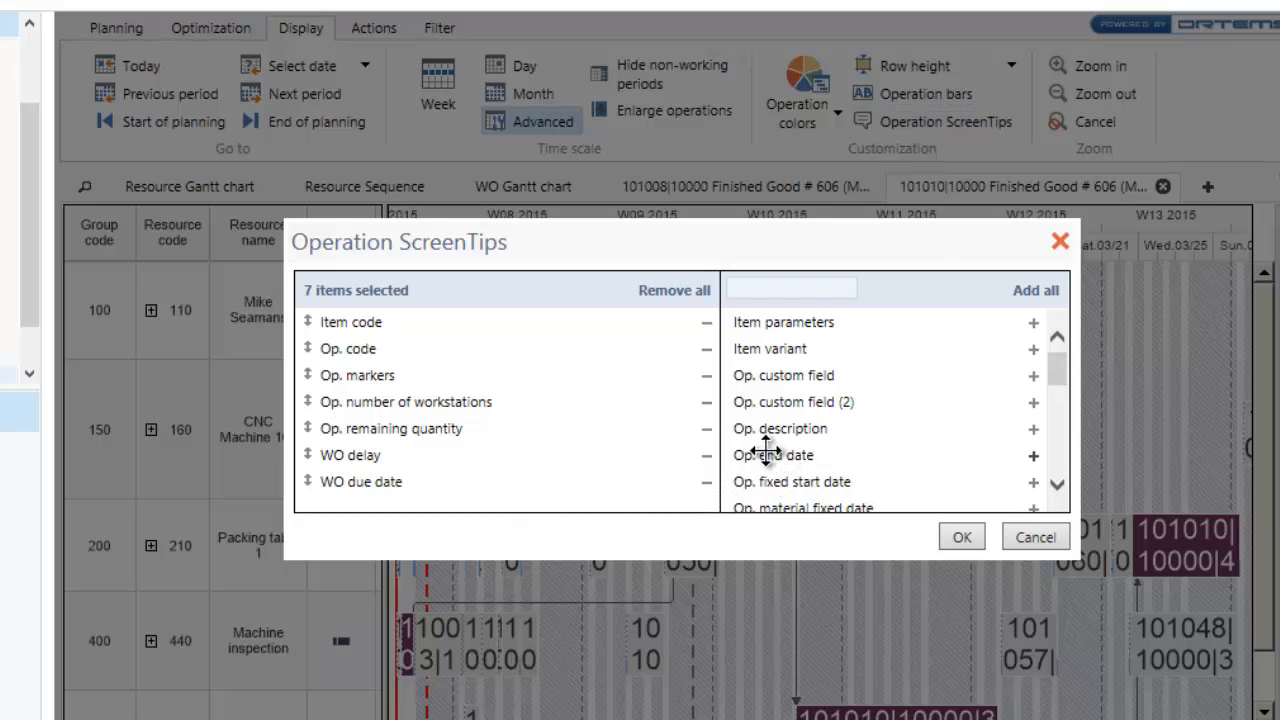
pyautogui.moveTo(792, 430); pyautogui.dragTo(363, 504)
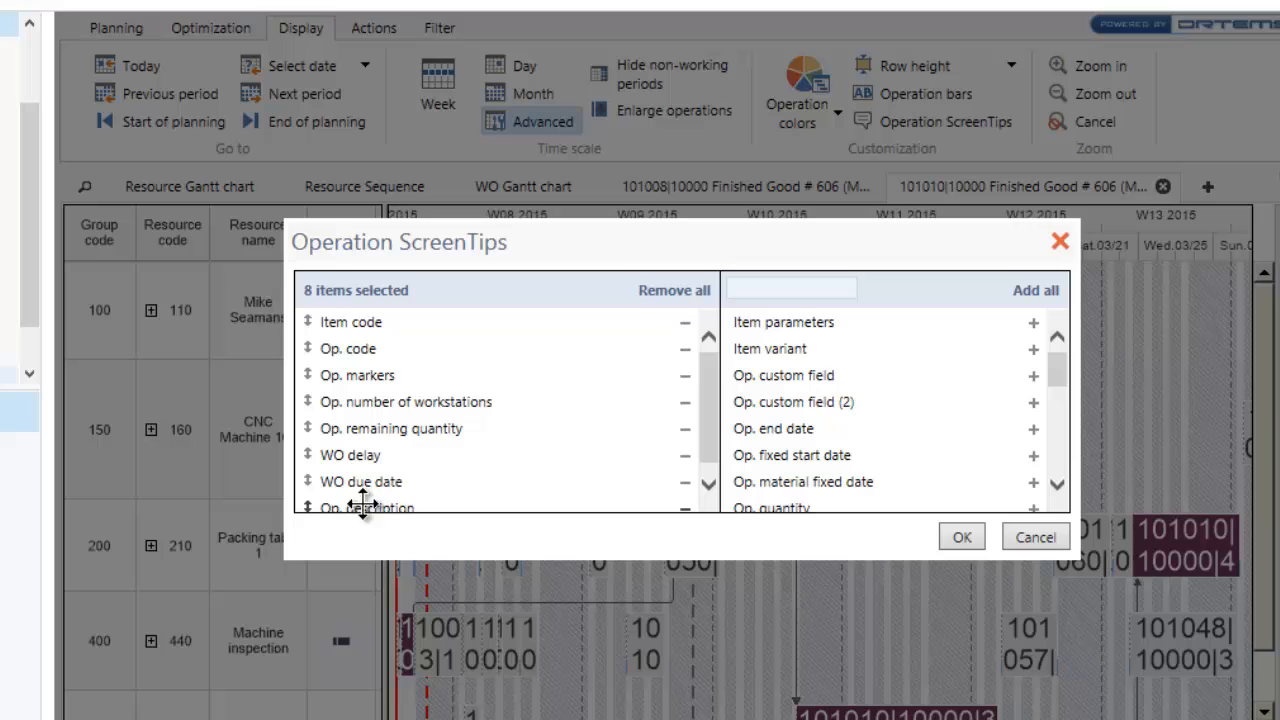
pyautogui.click(1052, 484)
pyautogui.click(1052, 484)
pyautogui.click(1052, 484)
pyautogui.click(1052, 484)
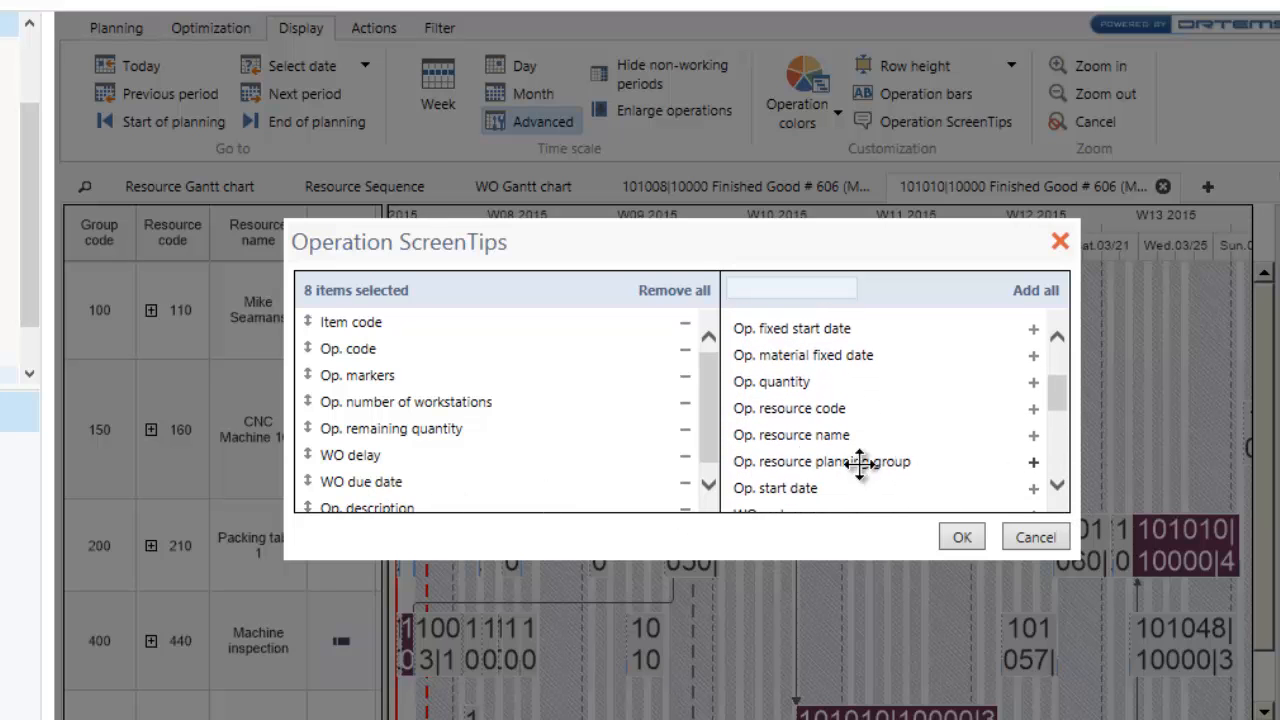
pyautogui.moveTo(777, 434); pyautogui.dragTo(360, 516)
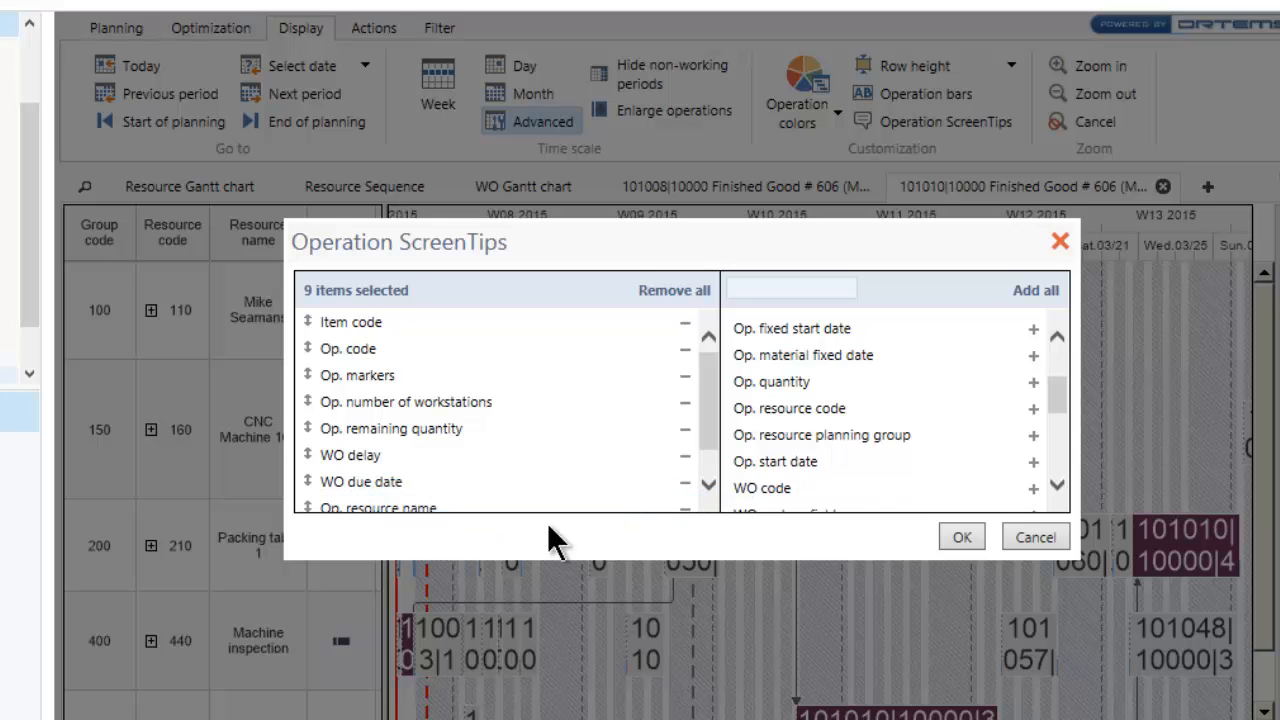
# Add WO description to the items selected for the Operation ScreenTips.
pyautogui.click(1057, 484)
pyautogui.click(1057, 484)
pyautogui.click(1057, 484)
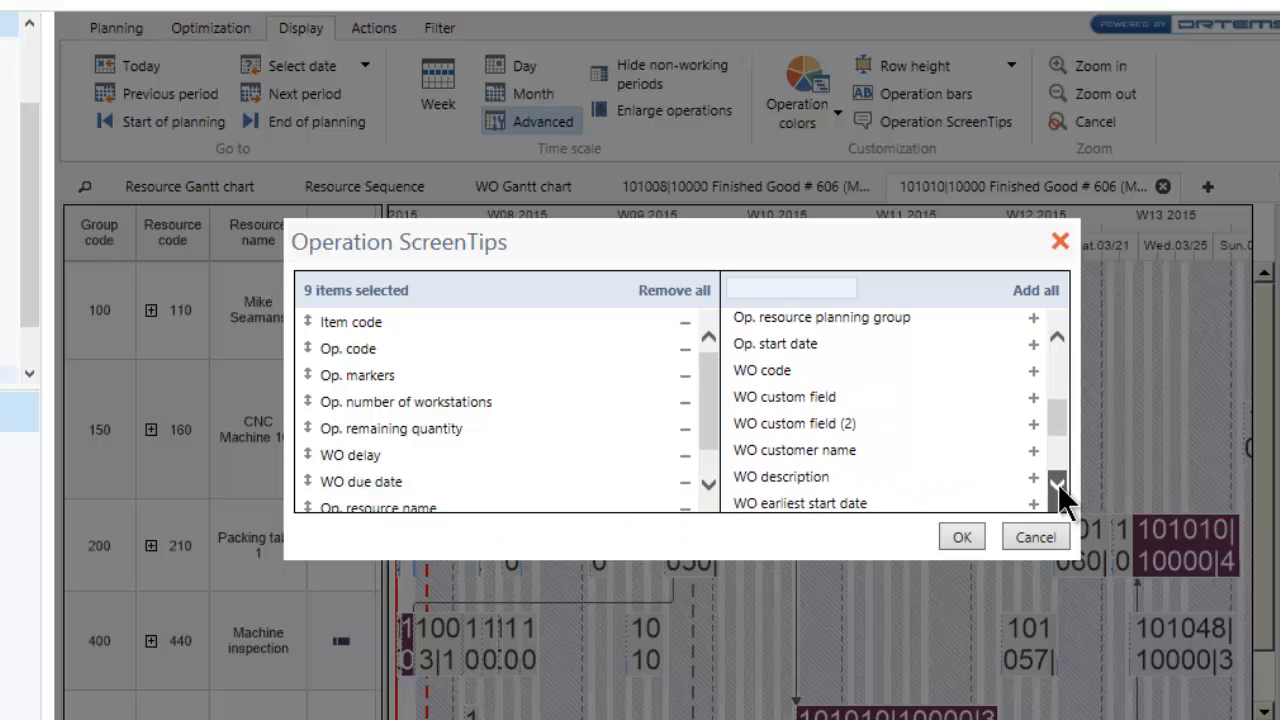
pyautogui.click(1057, 484)
pyautogui.moveTo(798, 467); pyautogui.dragTo(371, 520)
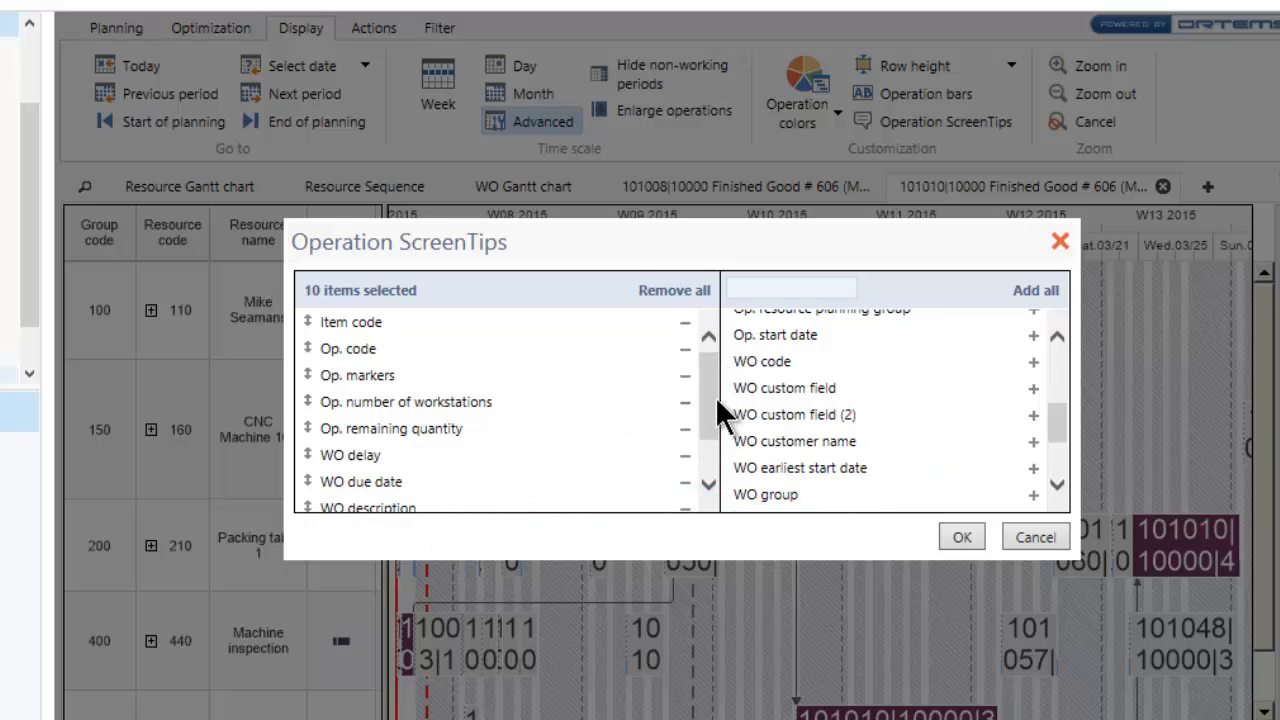
# Move Op. resource name directly below Op. remaining quantity, apply the ScreenTips and check one on a CNC Machine 160 operation.
pyautogui.moveTo(712, 400); pyautogui.dragTo(710, 458)
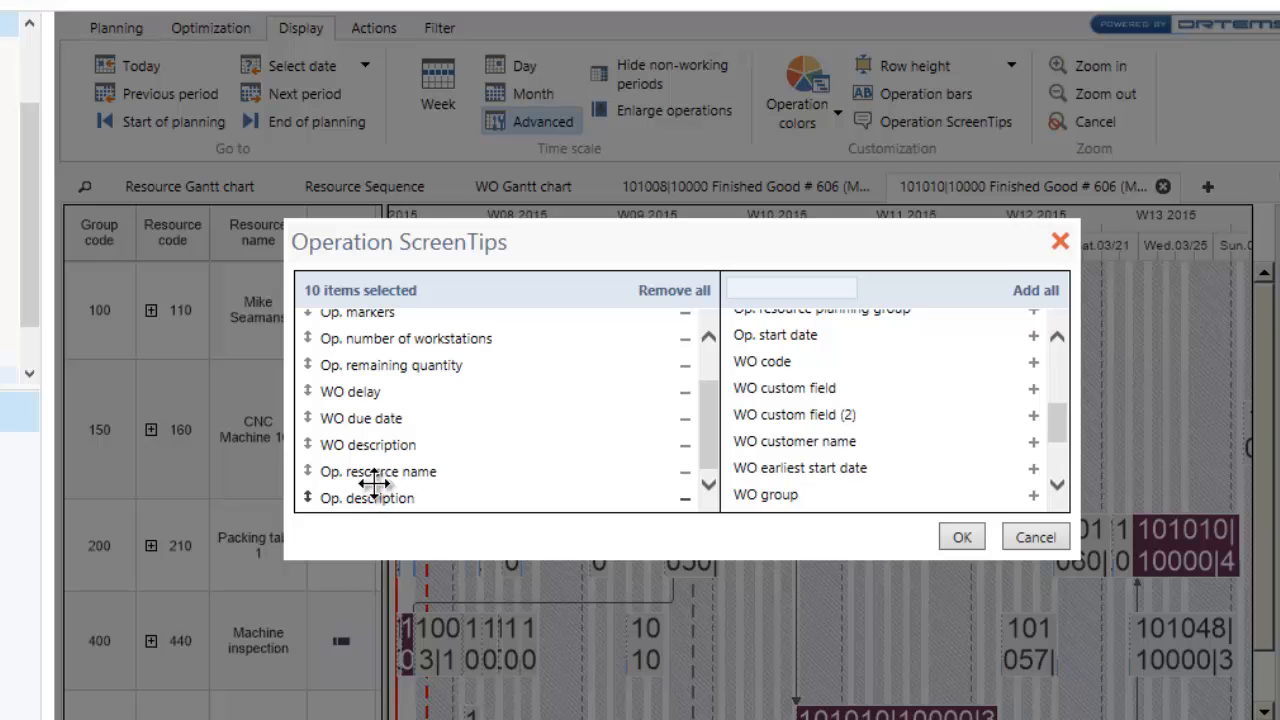
pyautogui.moveTo(373, 477); pyautogui.dragTo(373, 423)
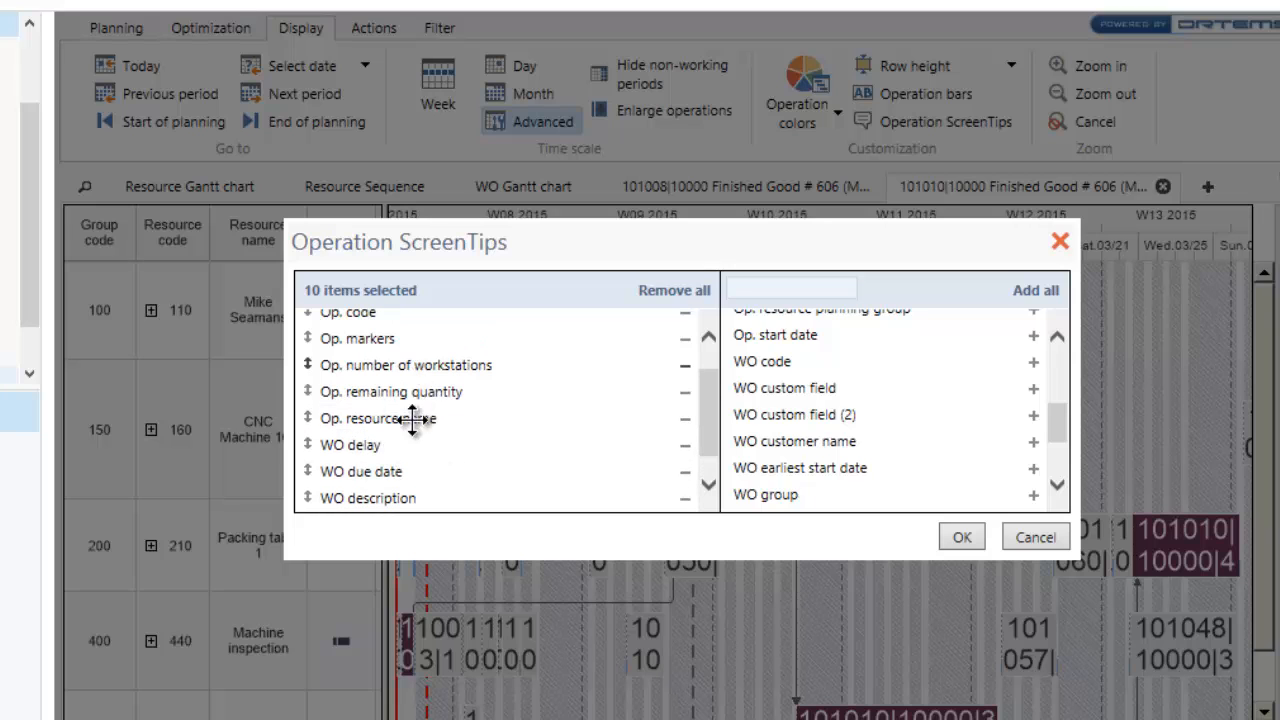
pyautogui.click(958, 538)
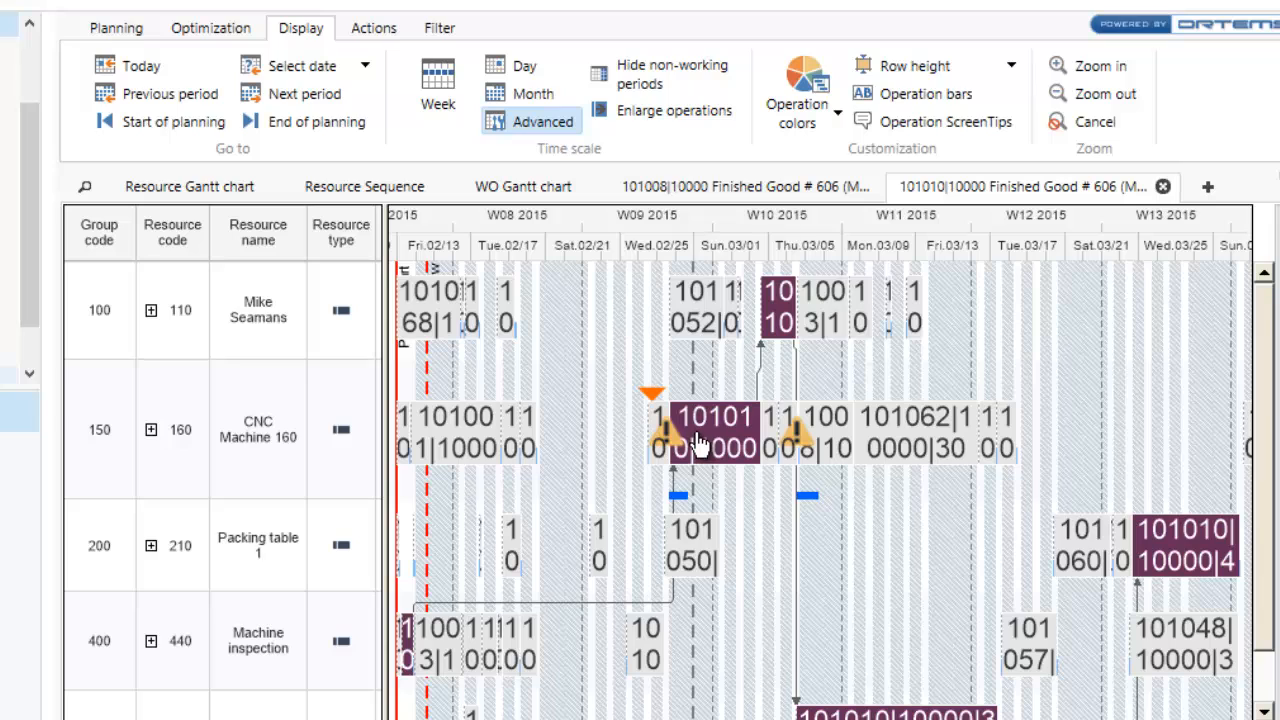
pyautogui.moveTo(698, 445)
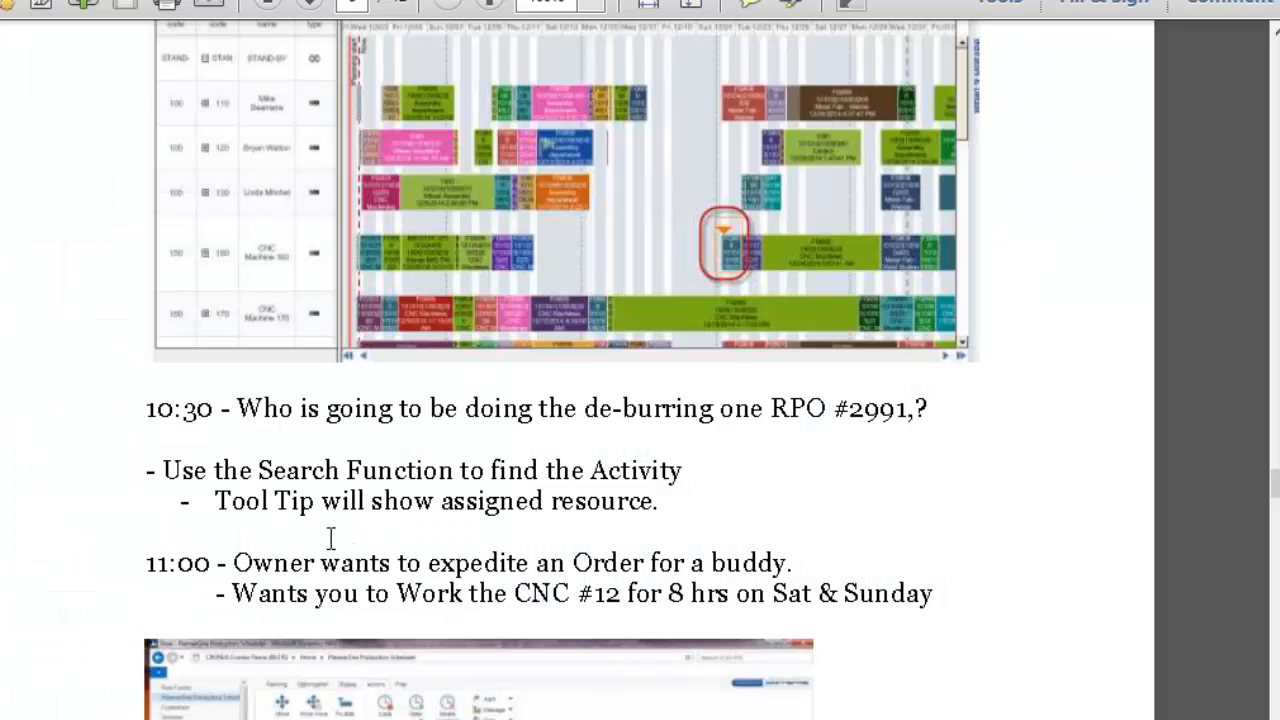
# Start an opening calendar exception for CNC Machine 160 from the Resource Gantt chart with the start date 3/7/2015.
pyautogui.scroll(-2, 331, 530)
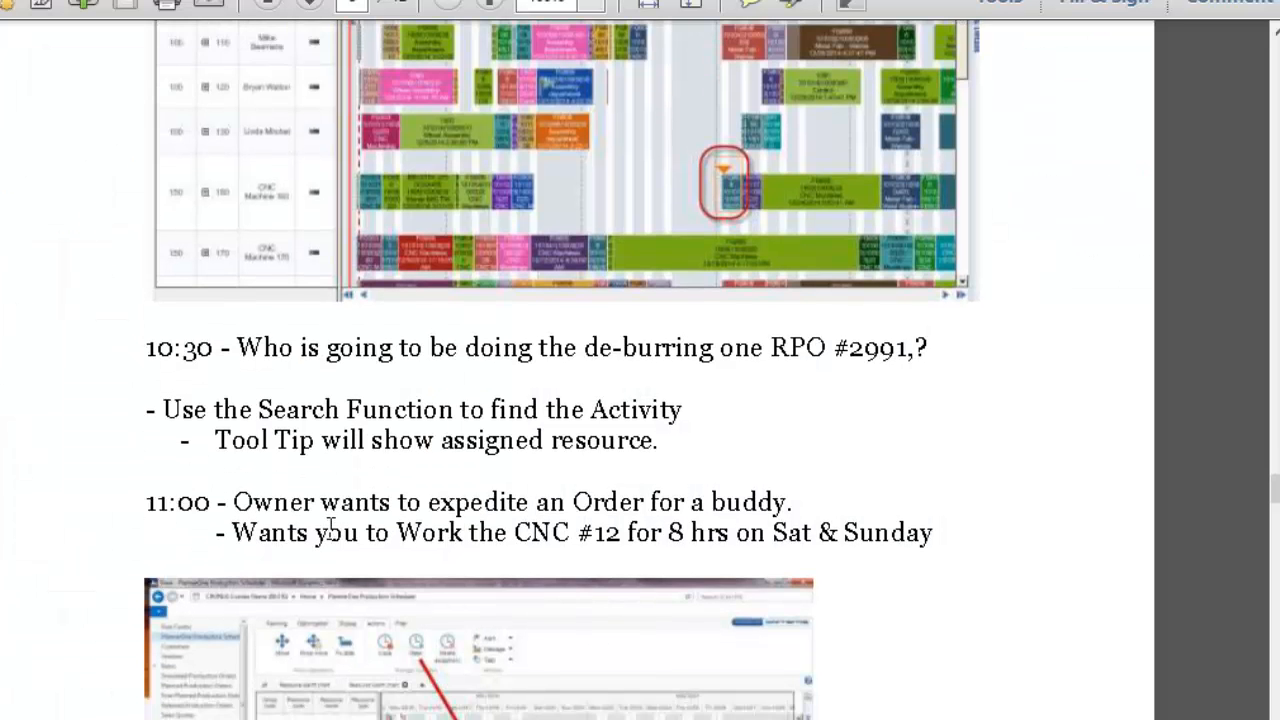
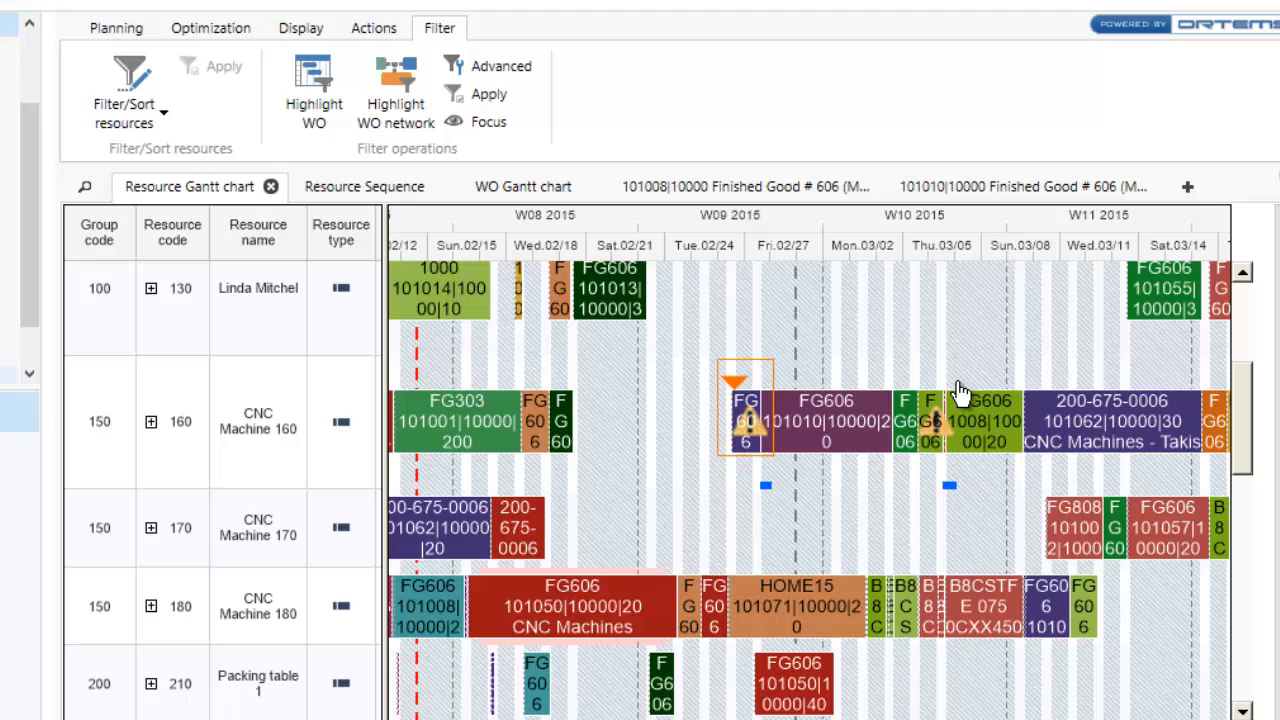
pyautogui.click(265, 436)
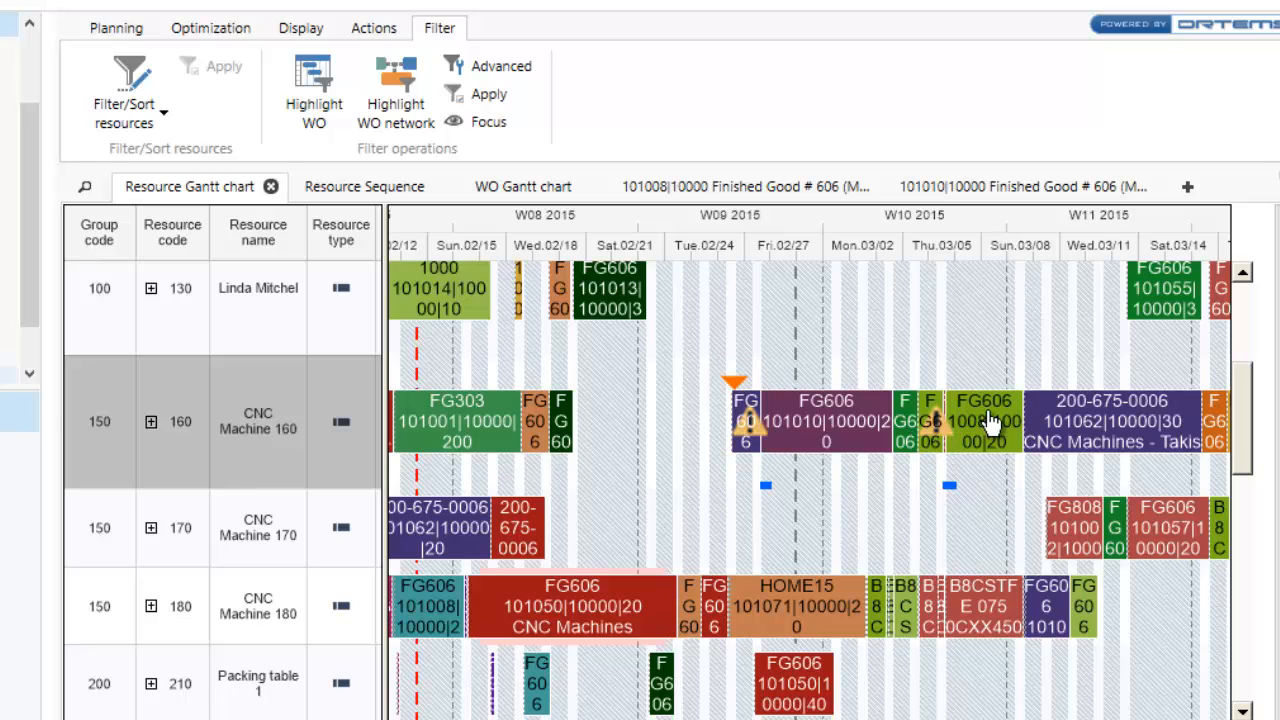
pyautogui.moveTo(976, 415)
pyautogui.click(368, 36)
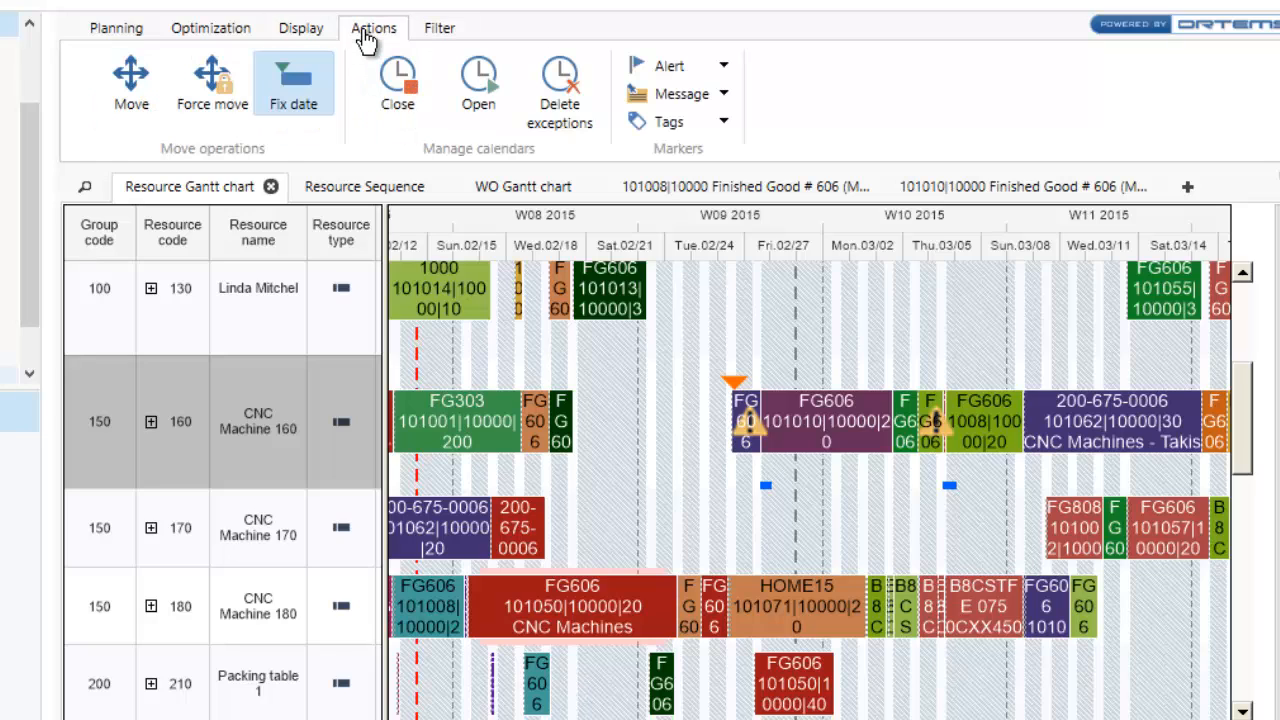
pyautogui.click(480, 86)
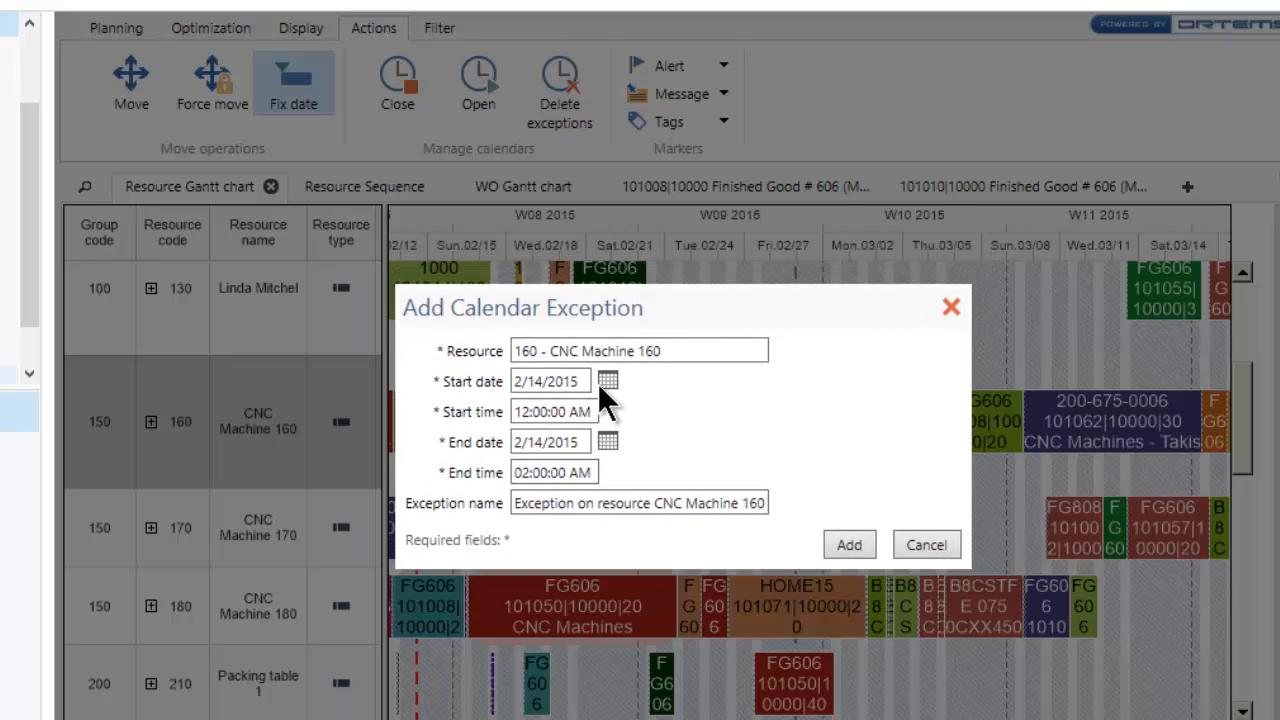
pyautogui.click(607, 380)
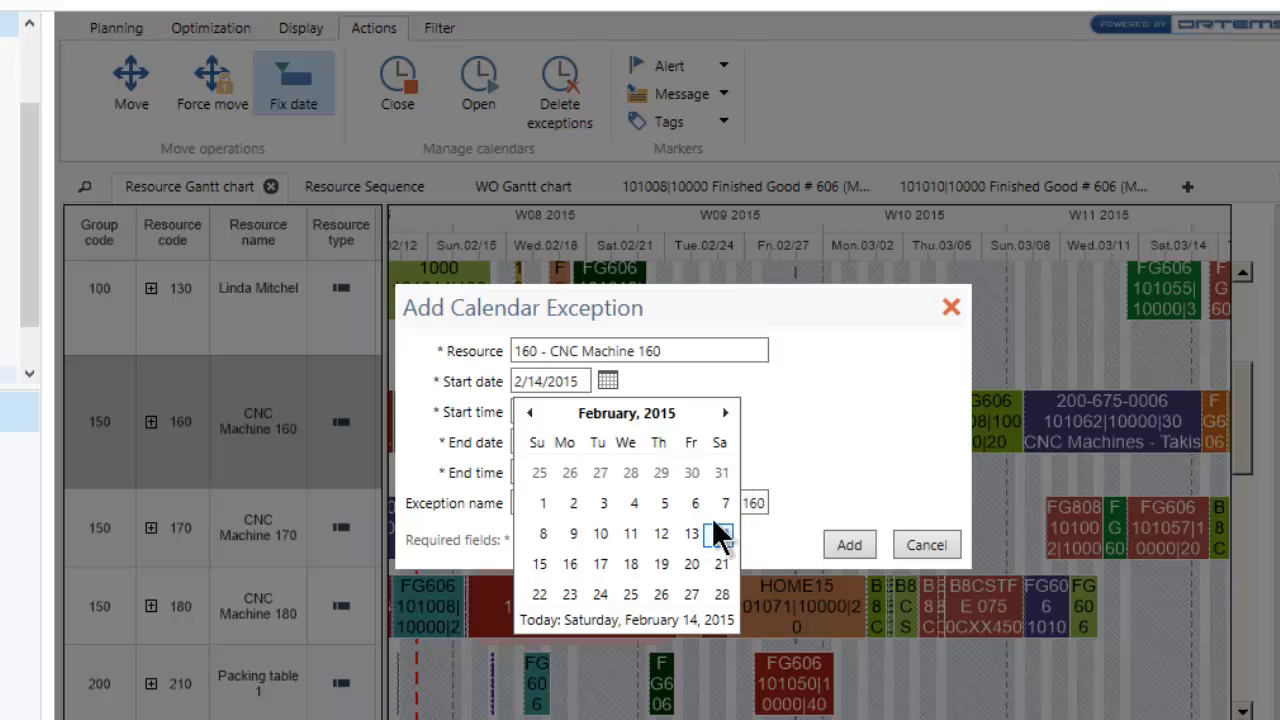
pyautogui.click(723, 414)
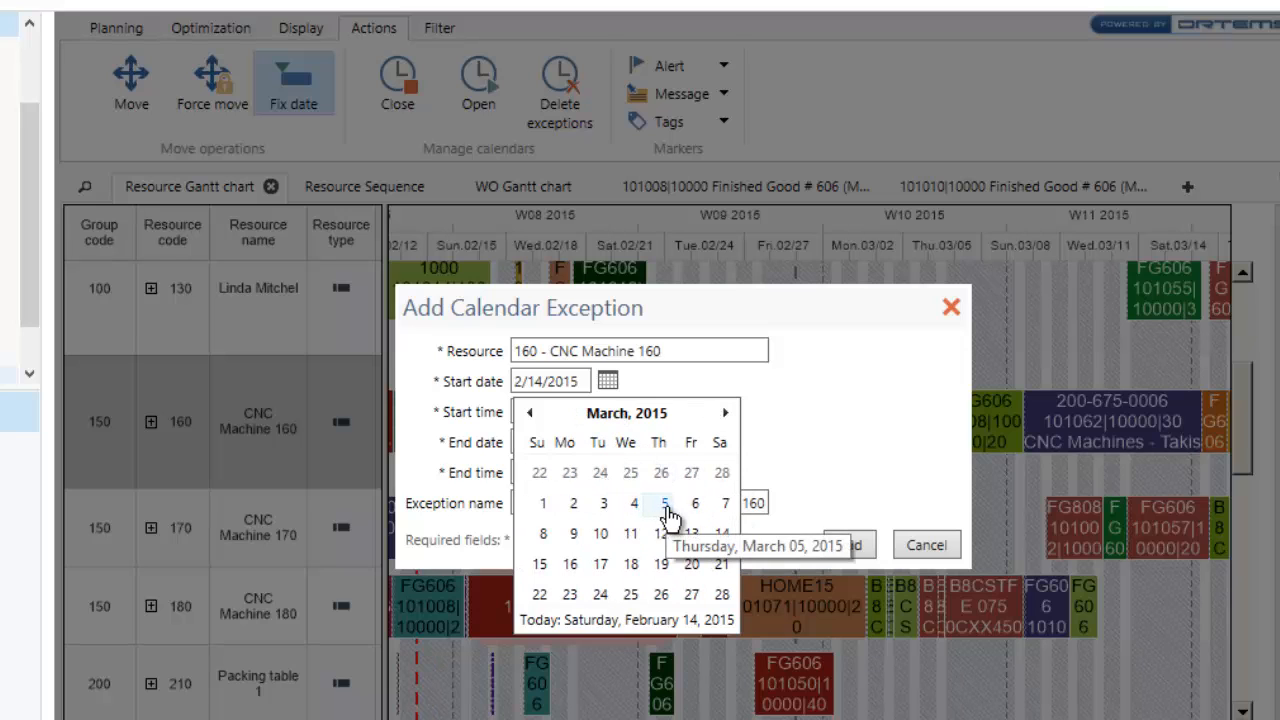
pyautogui.click(724, 505)
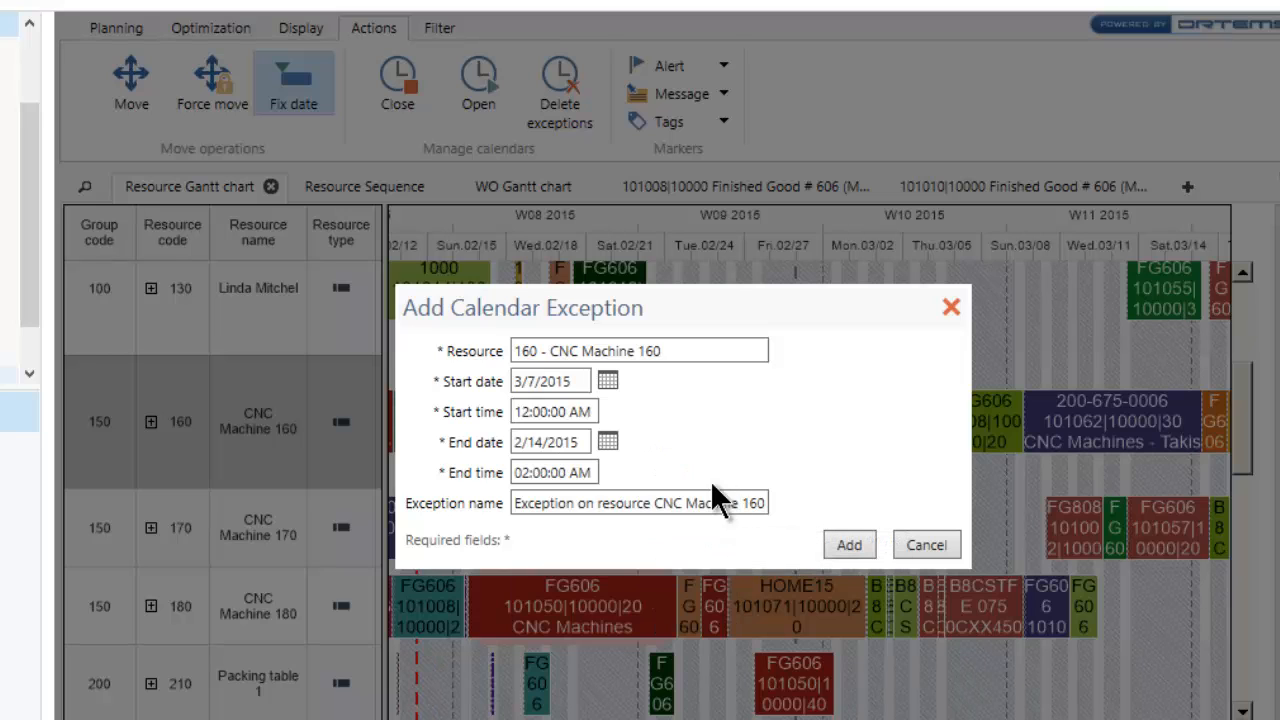
# Try to add the calendar exception with the end date 2/8/2015.
pyautogui.click(606, 441)
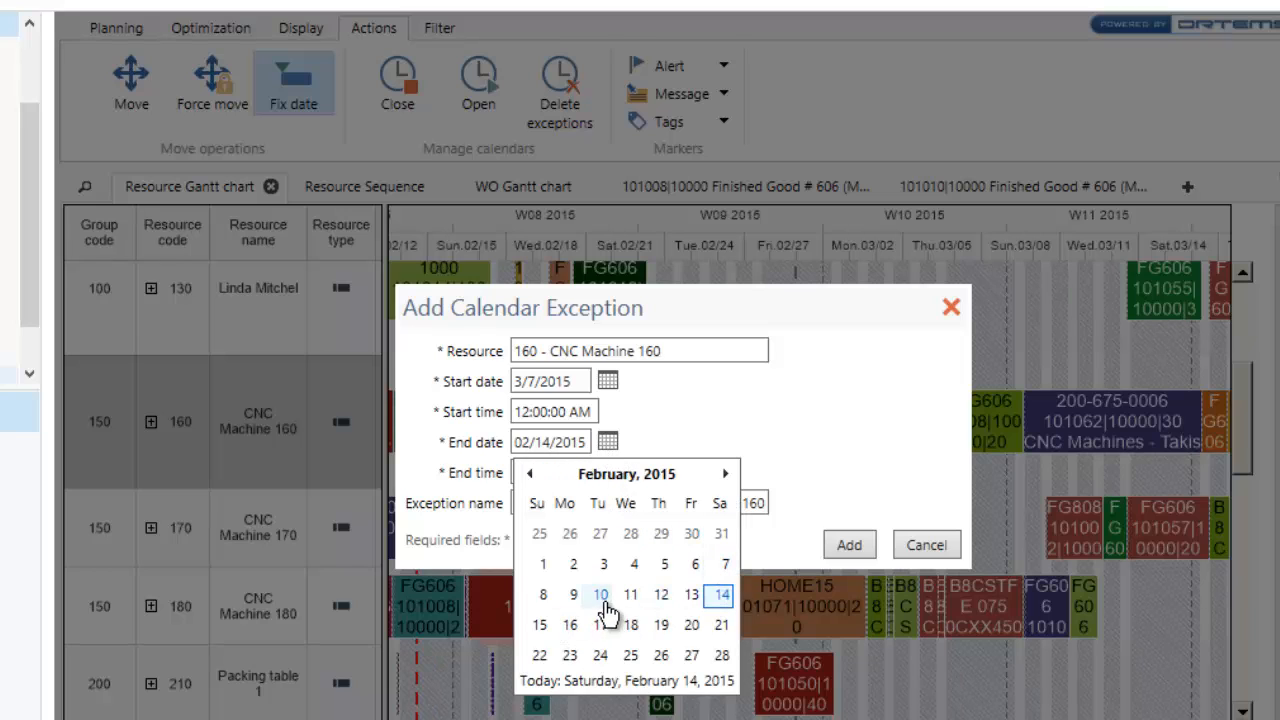
pyautogui.click(543, 595)
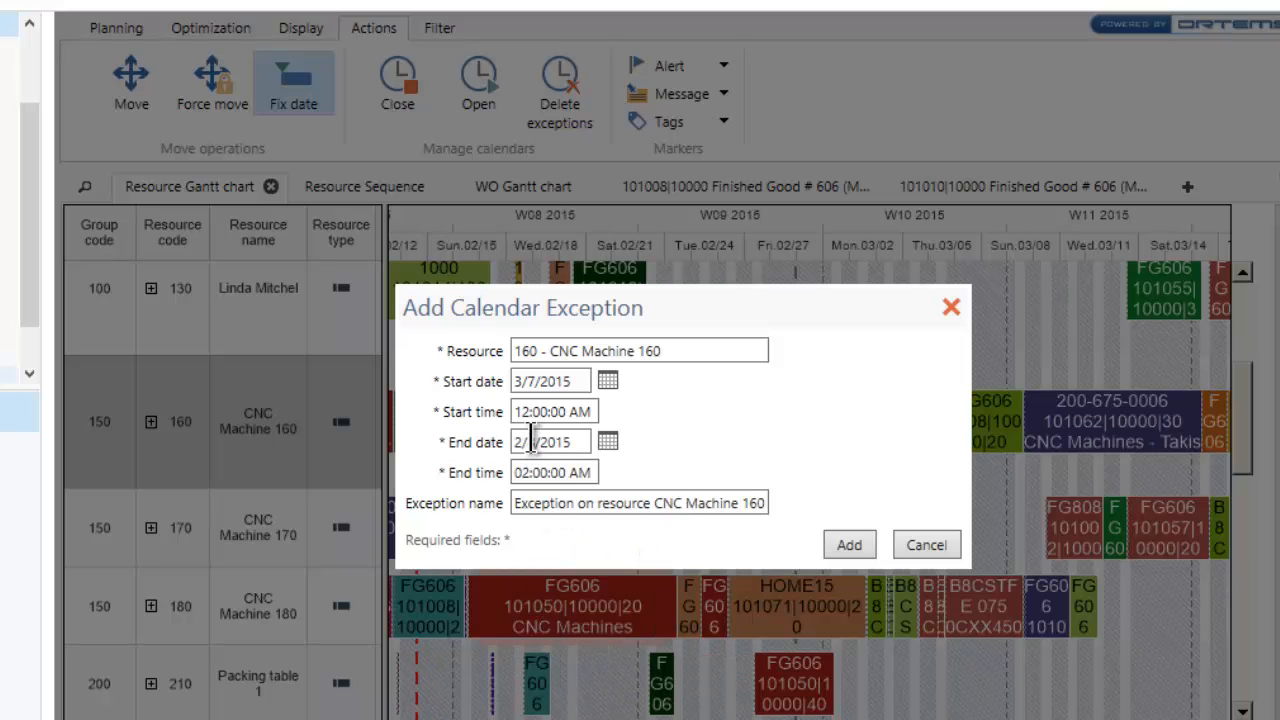
pyautogui.click(838, 541)
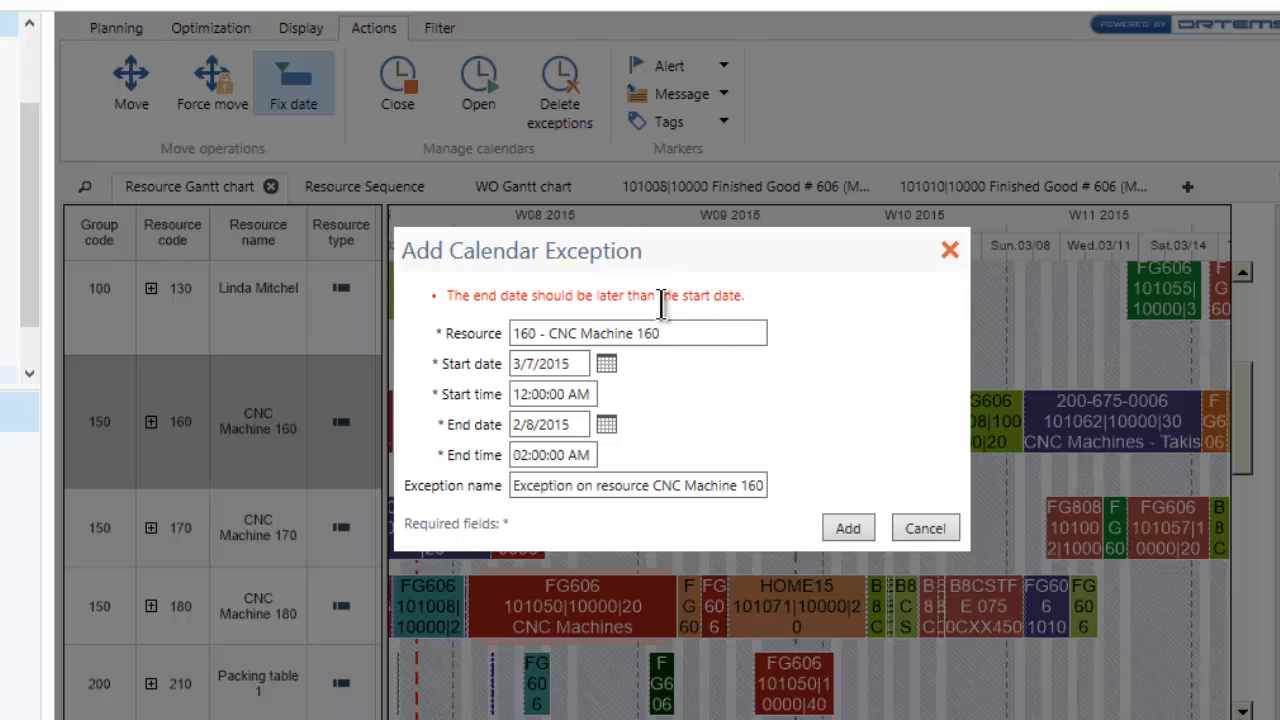
# Set the exception's end date to 3/8/2015 and add it to CNC Machine 160's calendar.
pyautogui.click(607, 423)
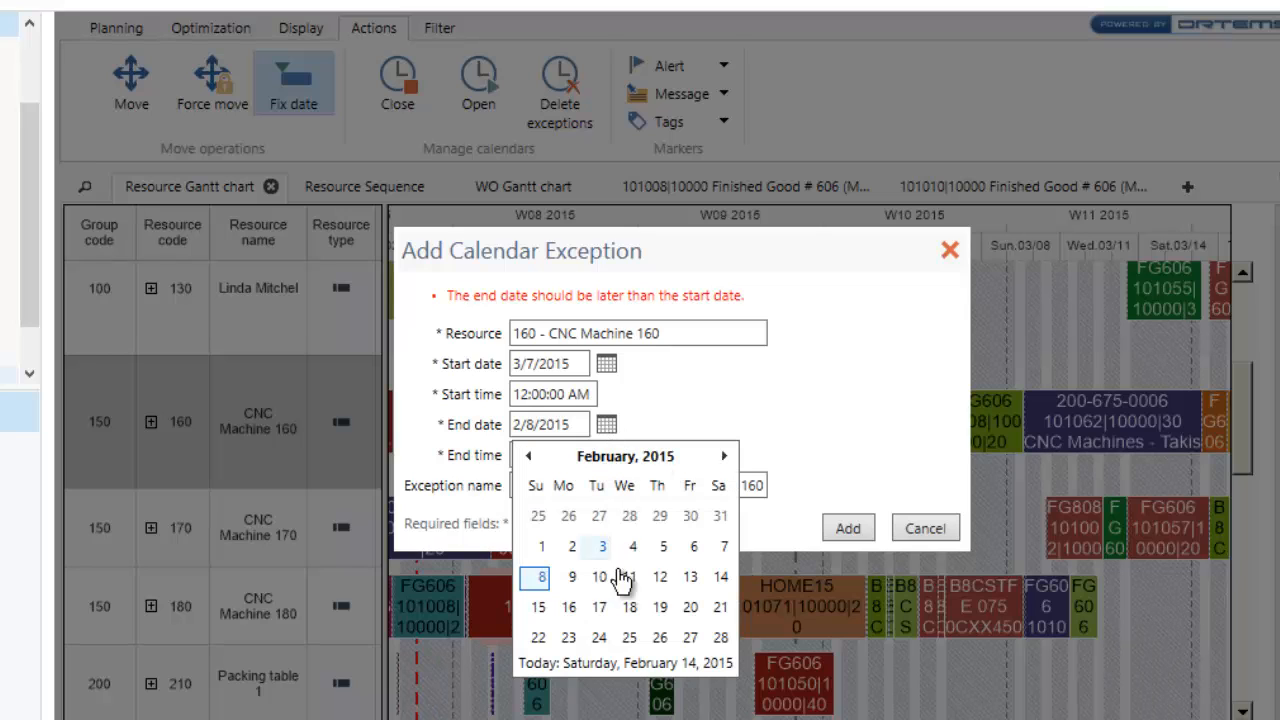
pyautogui.click(724, 456)
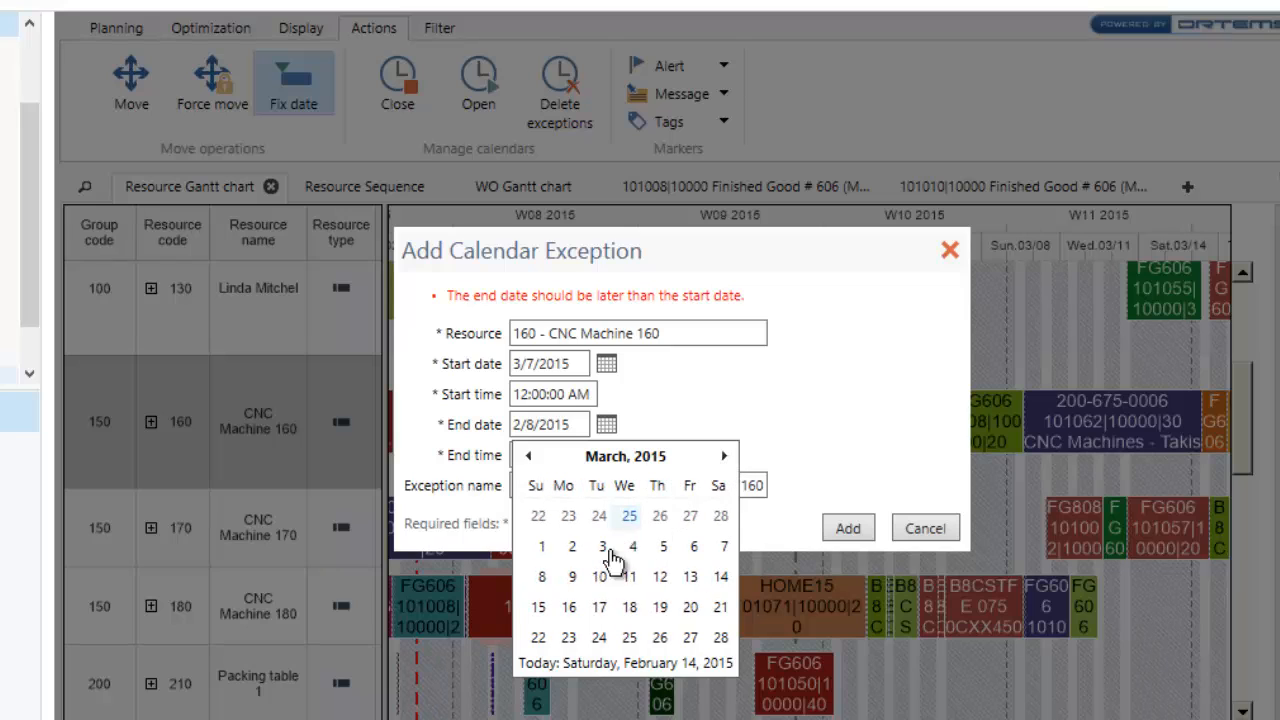
pyautogui.click(541, 577)
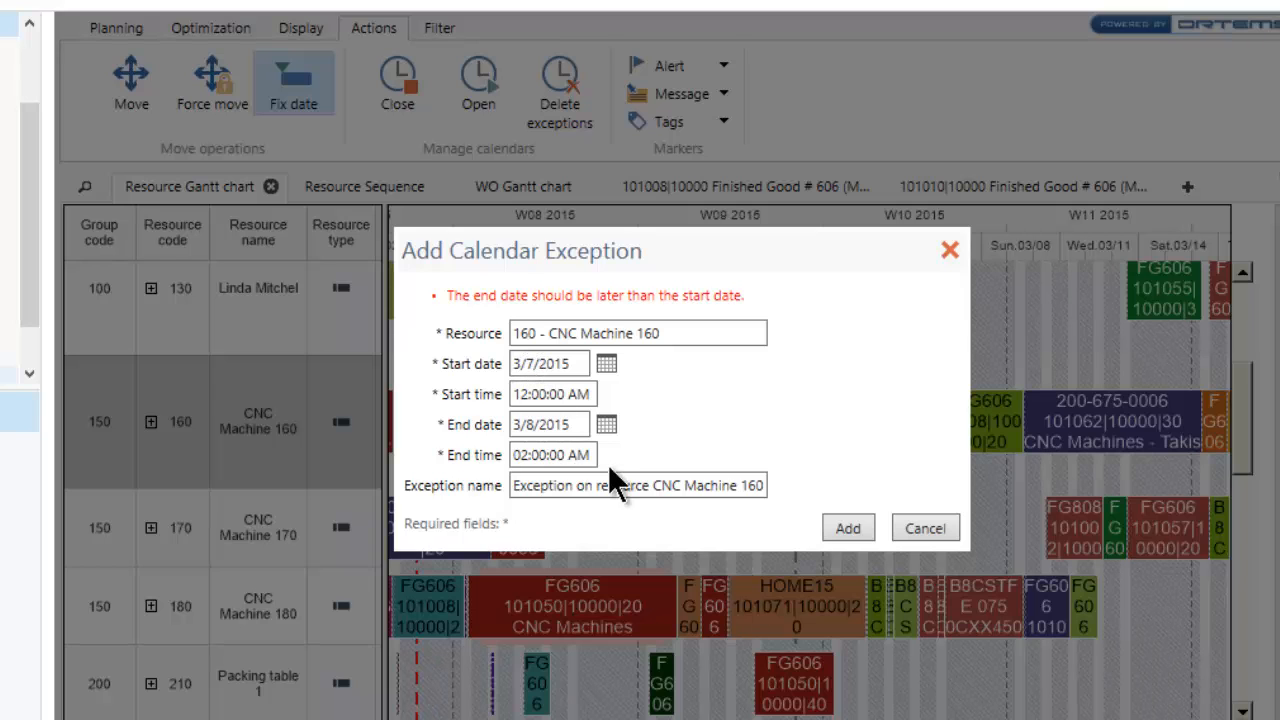
pyautogui.click(848, 530)
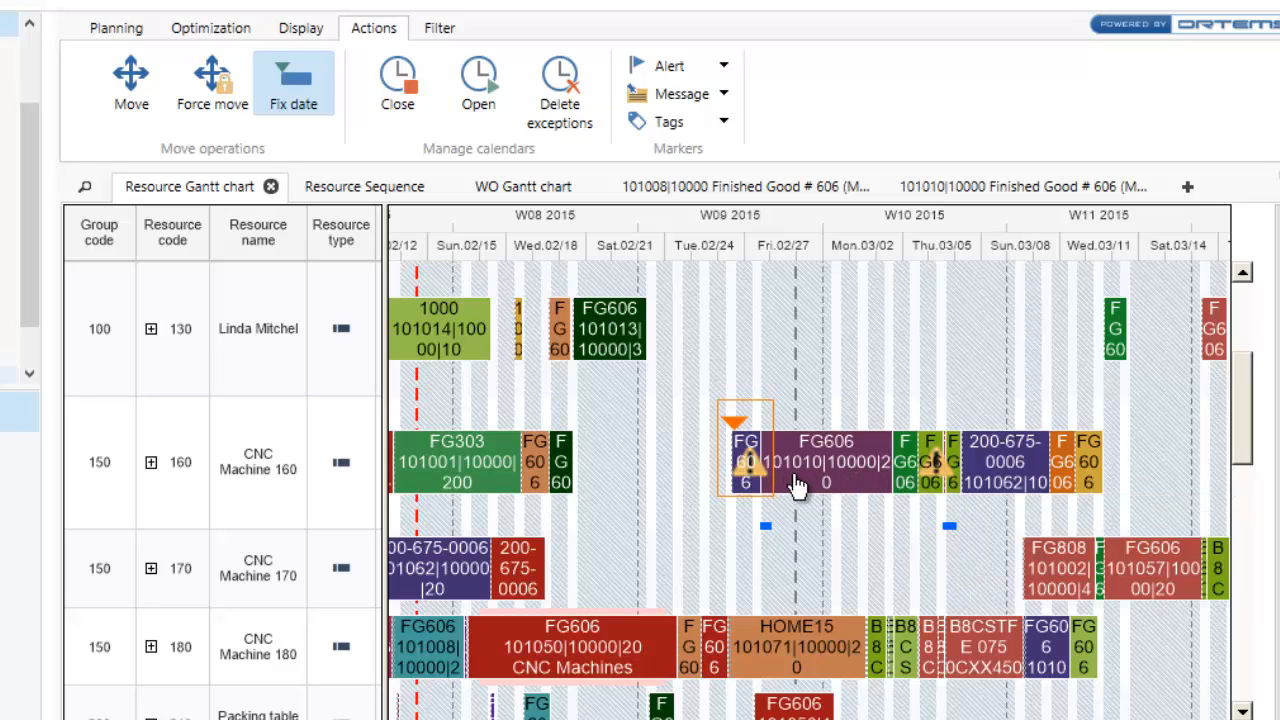
pyautogui.moveTo(812, 484)
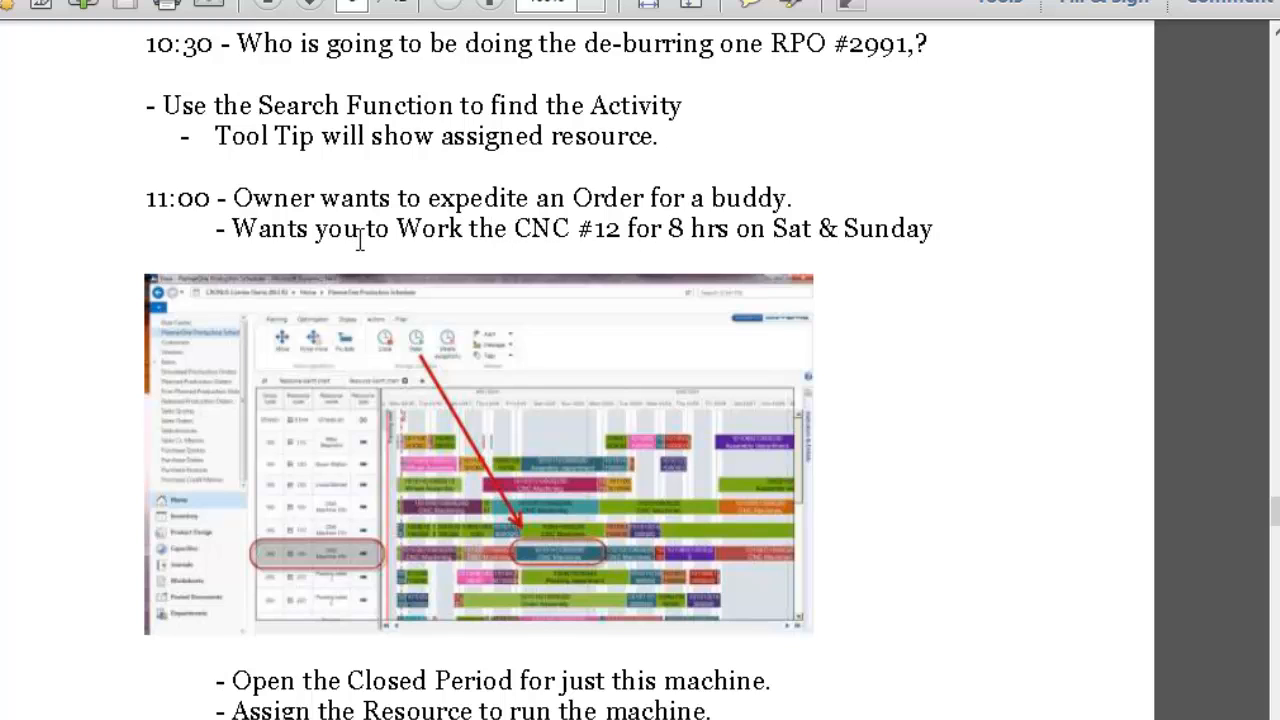
# Read the guide's 11:00 expedite instructions and the 12:30 task about printing the welder's schedule.
pyautogui.scroll(-2, 359, 243)
pyautogui.scroll(-3, 359, 243)
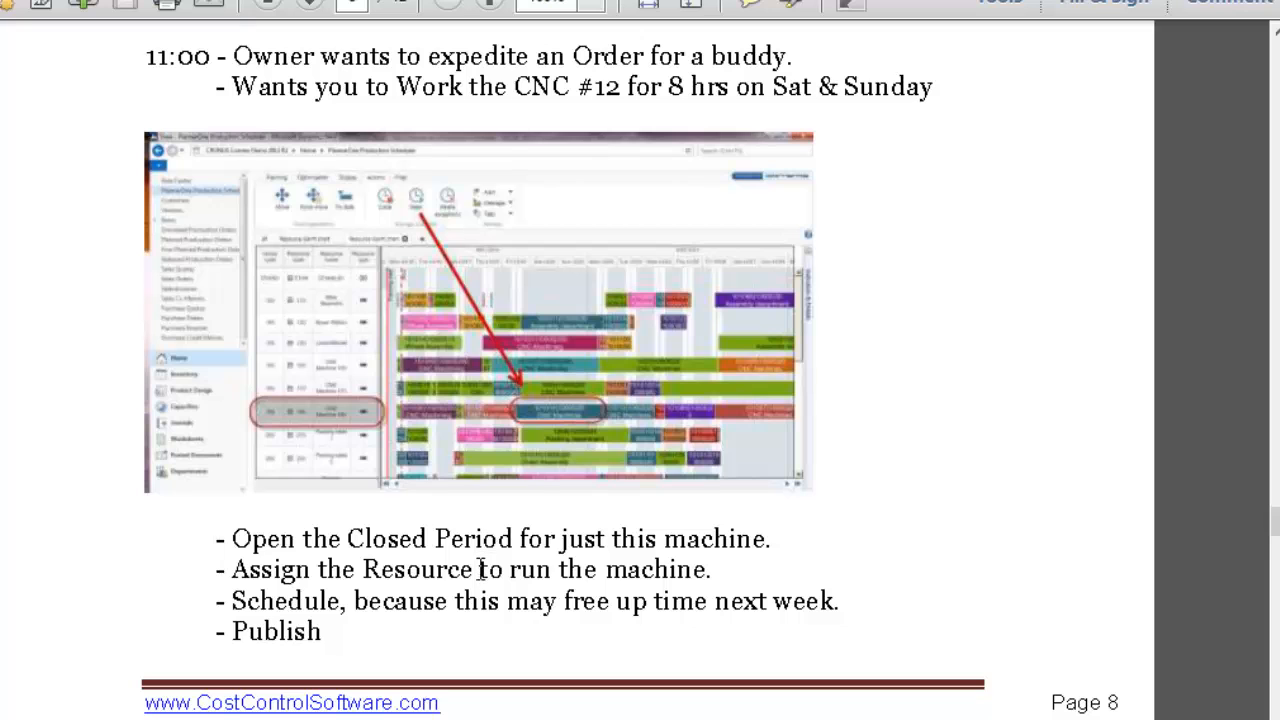
pyautogui.scroll(-10, 460, 585)
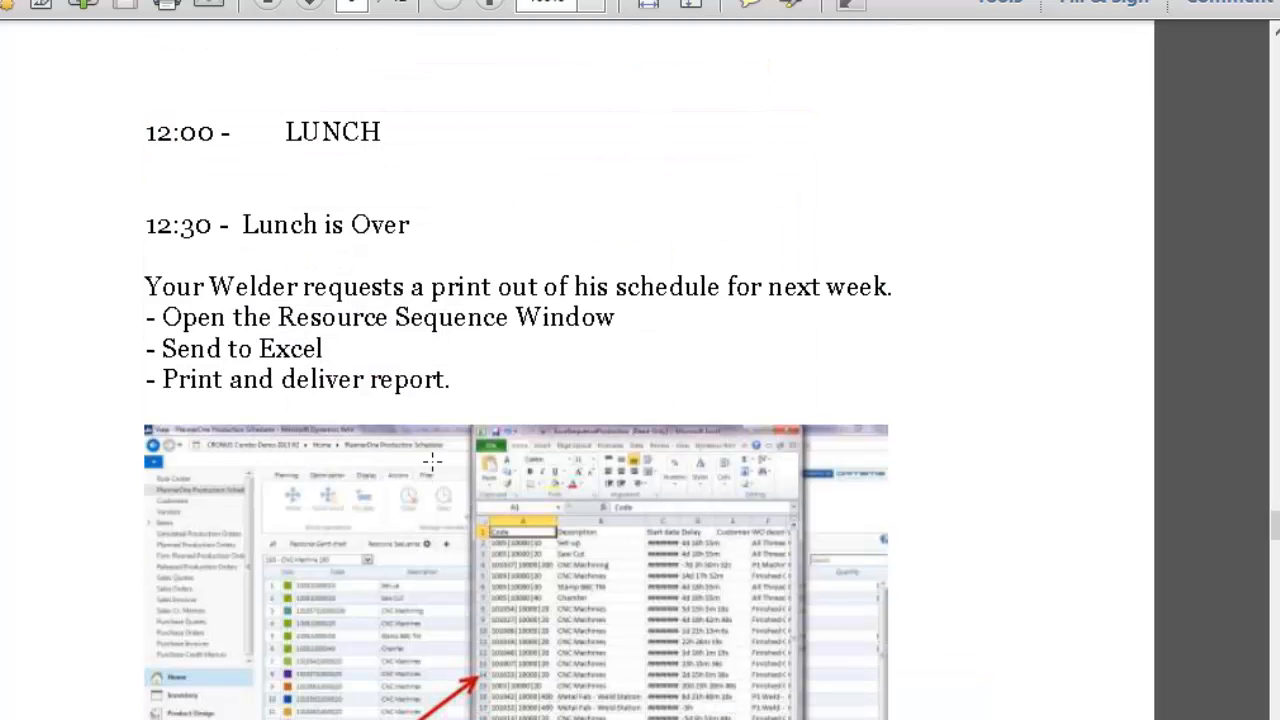
pyautogui.scroll(10, 432, 461)
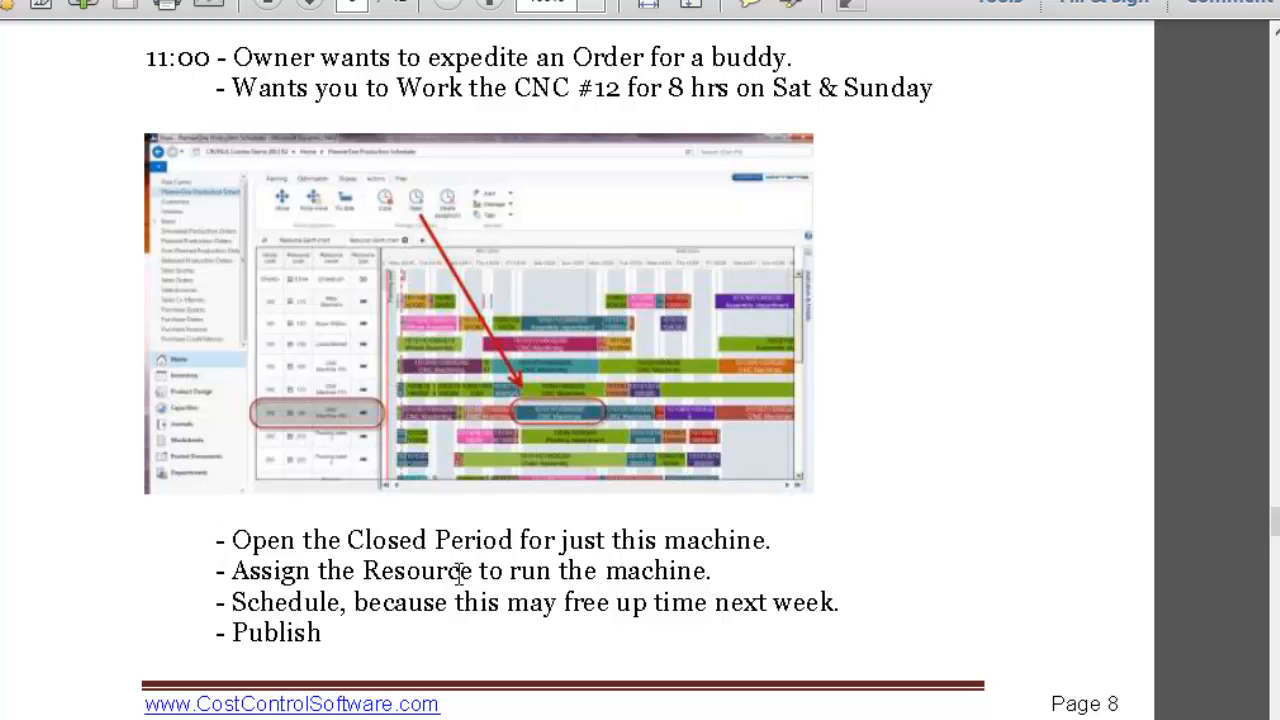
pyautogui.scroll(-3, 458, 572)
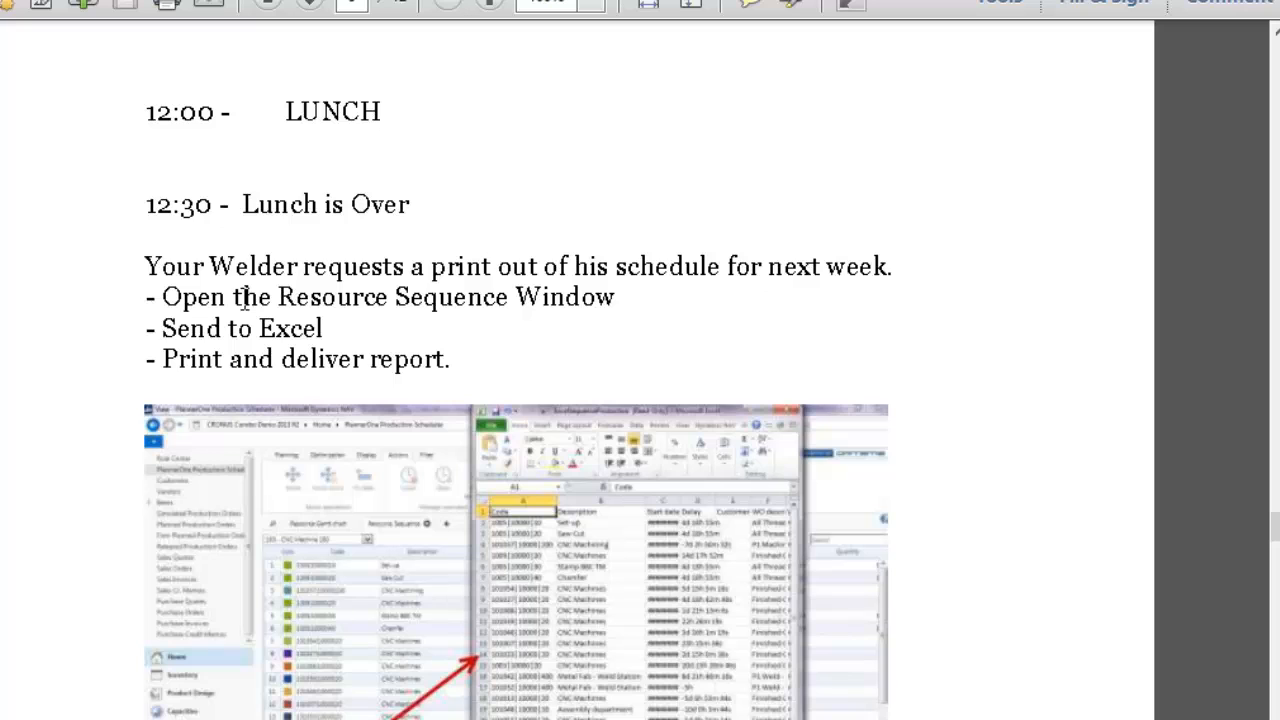
pyautogui.scroll(-3, 244, 297)
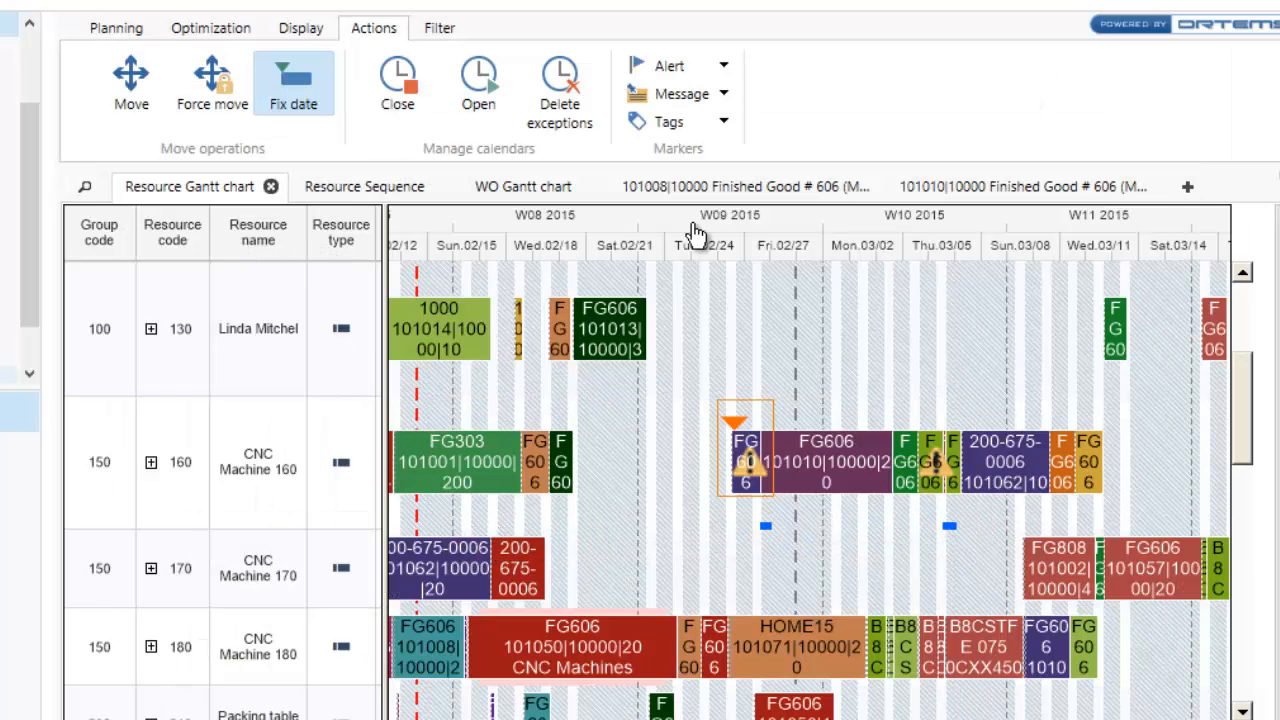
# Close the two open Finished Good # 606 work order views in PlannerOne.
pyautogui.click(1150, 196)
pyautogui.click(1162, 186)
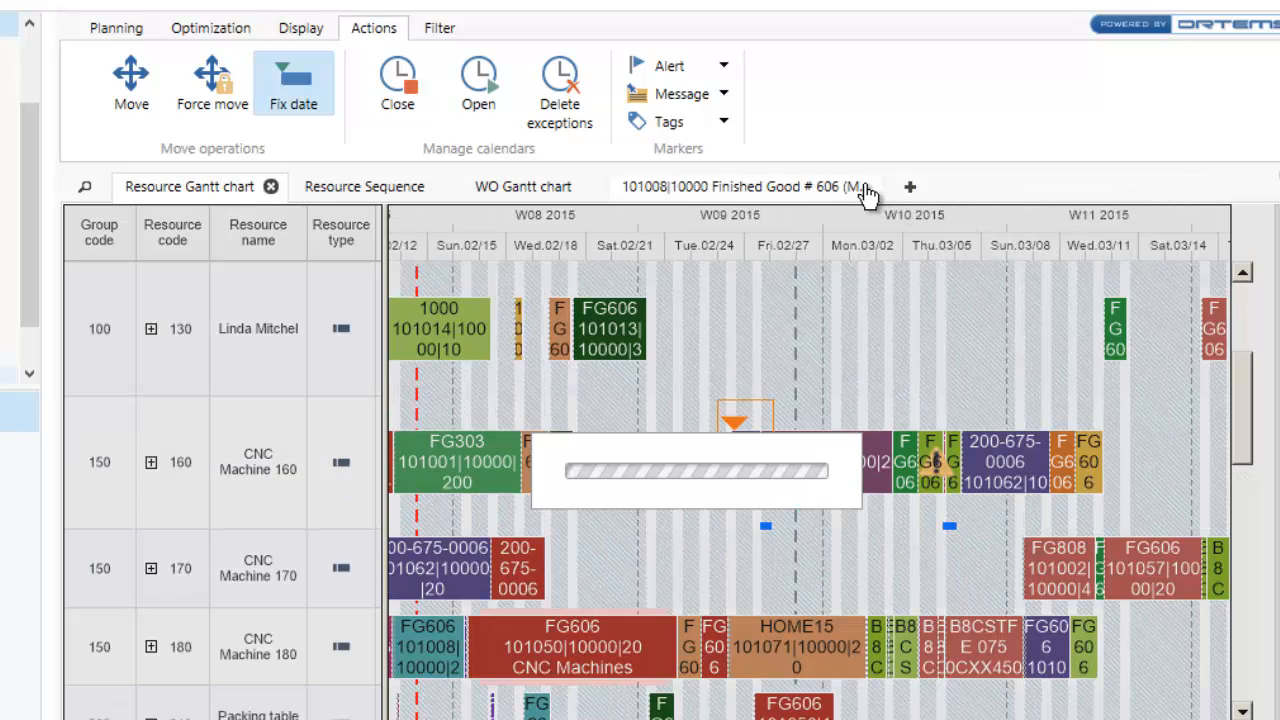
pyautogui.click(872, 192)
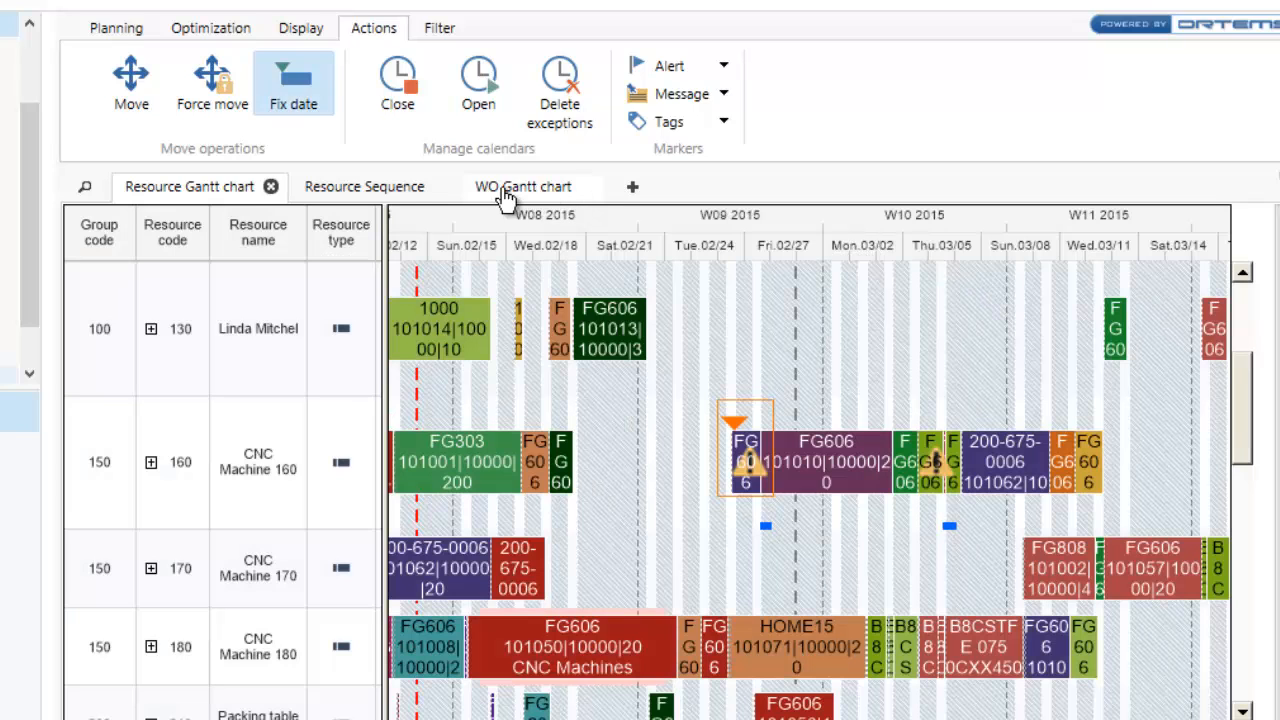
# Show resource 130 in the Resource Sequence and export its operation list to Excel.
pyautogui.click(362, 190)
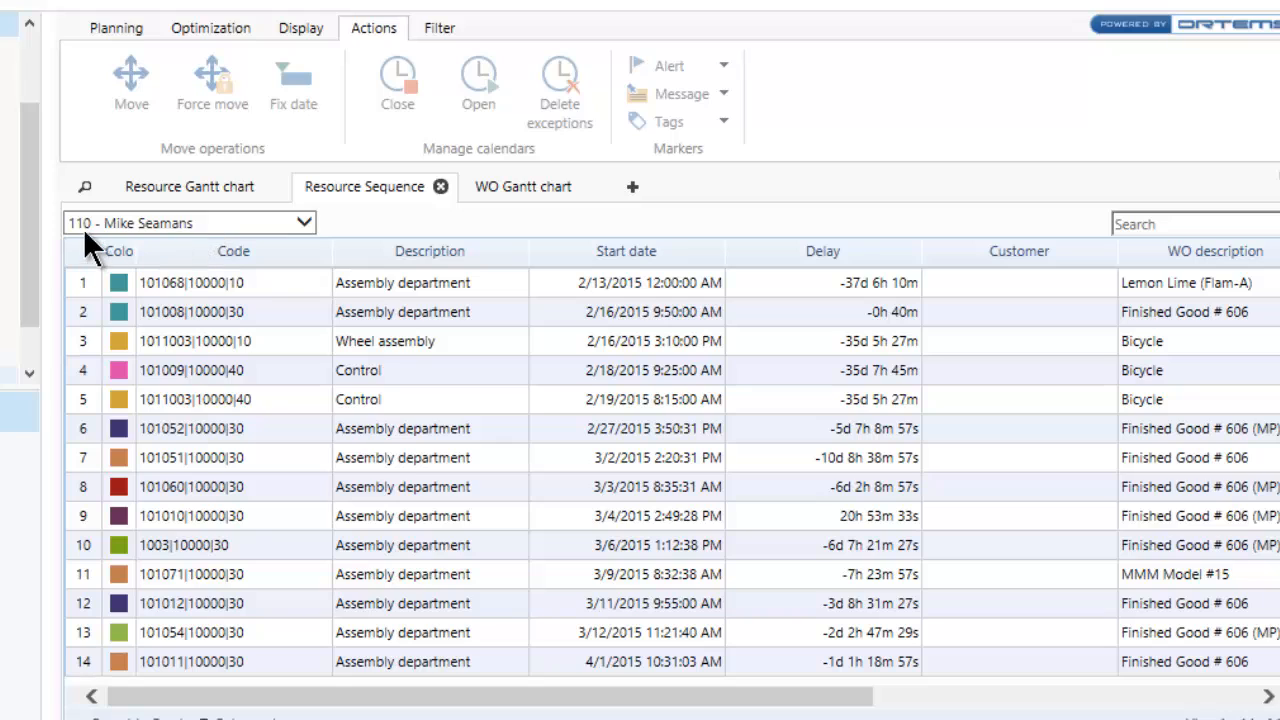
pyautogui.click(304, 222)
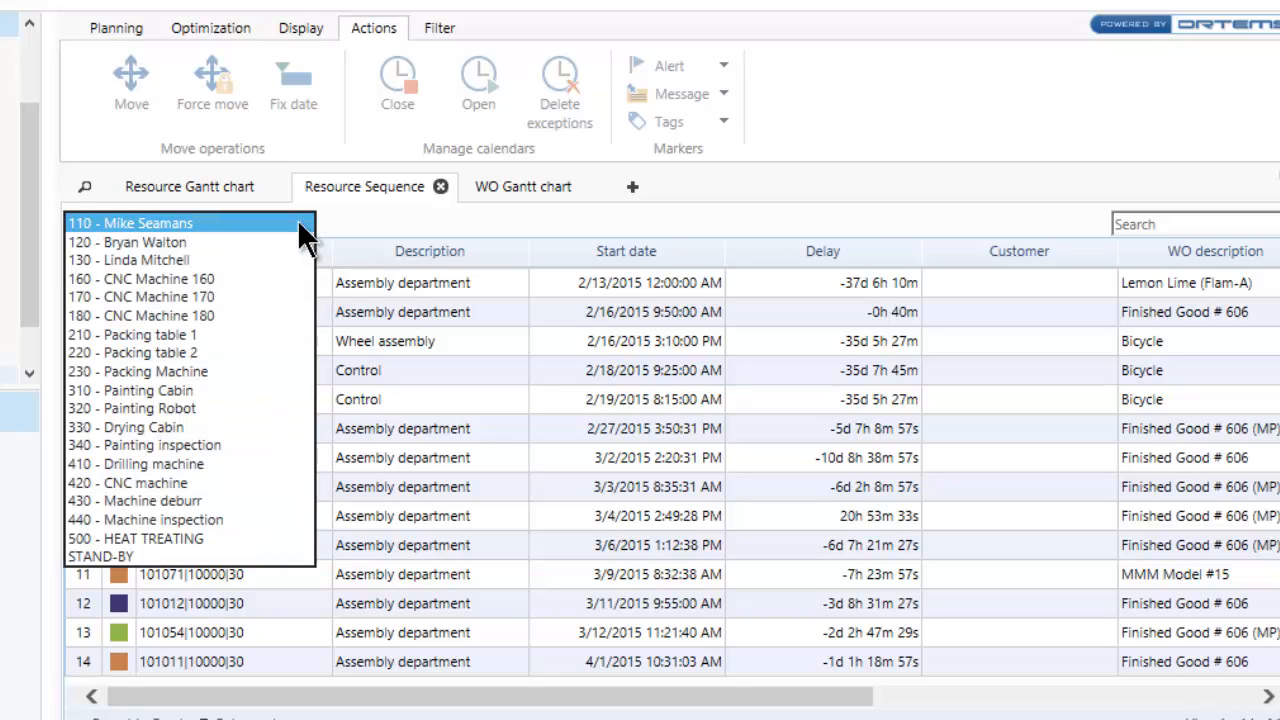
pyautogui.click(144, 259)
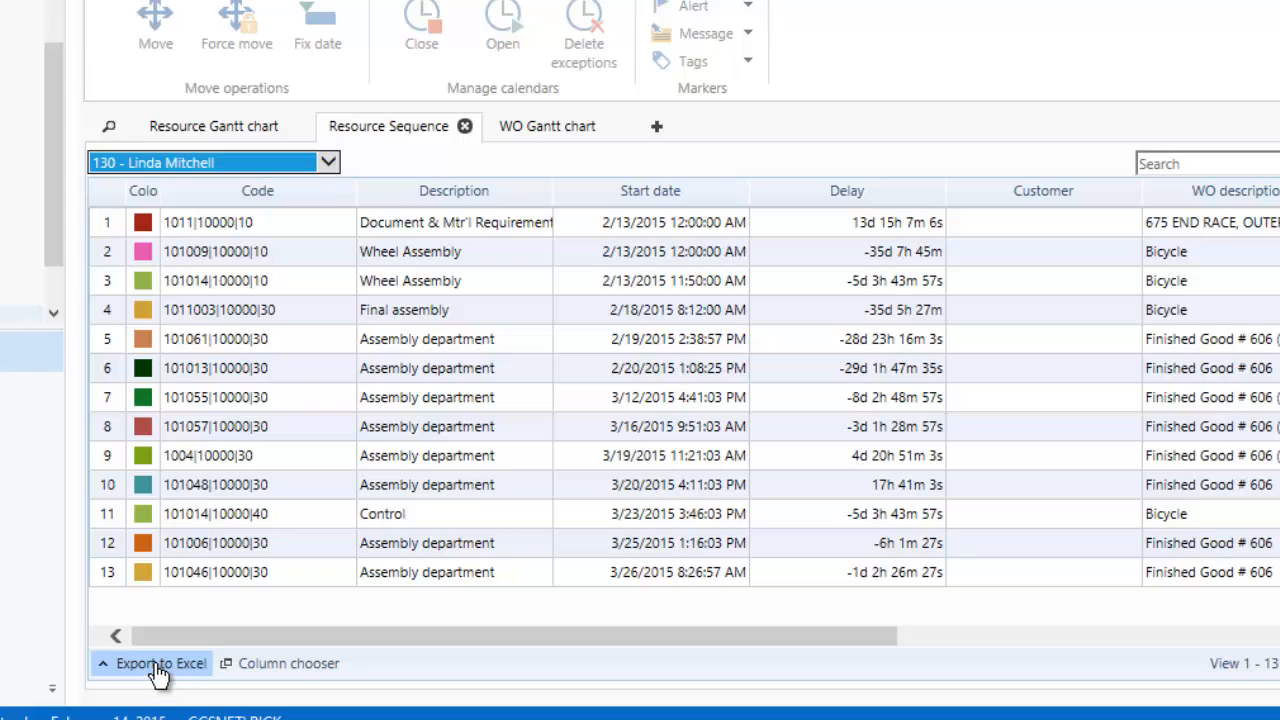
pyautogui.click(159, 675)
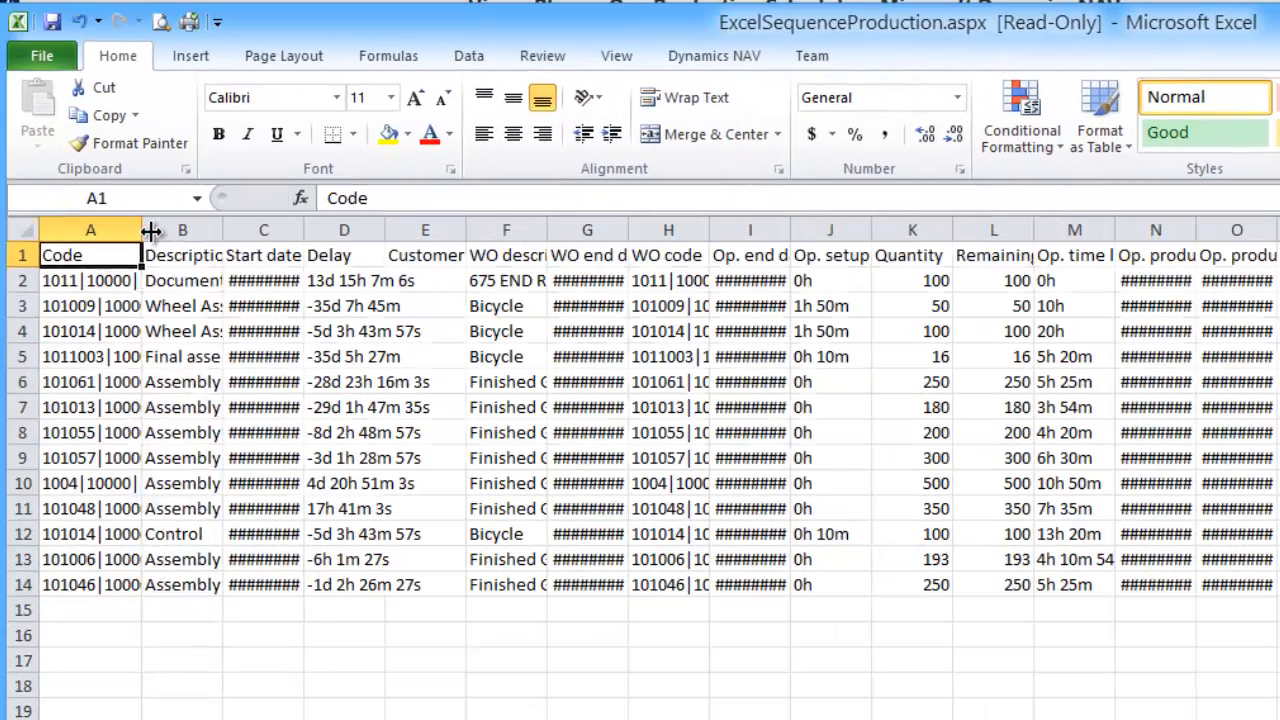
# Widen the Code, Description and Start date columns of the exported sheet, and close the workbook without saving.
pyautogui.click(148, 230)
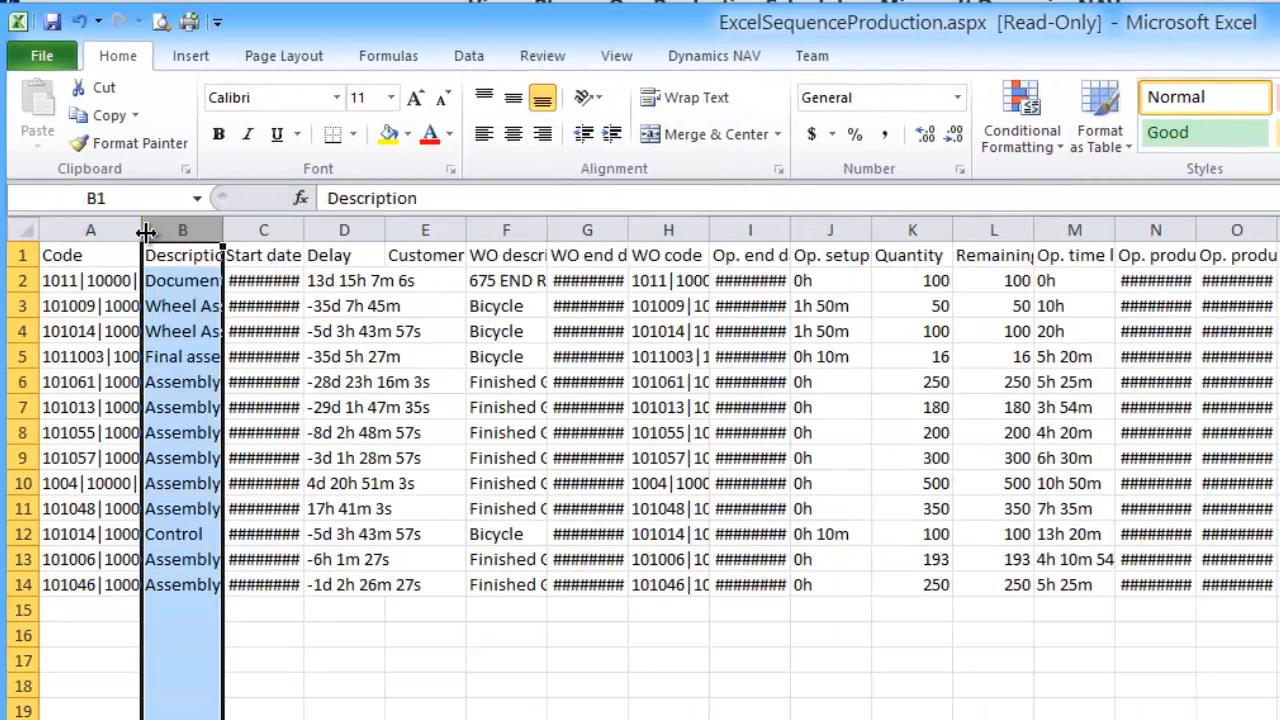
pyautogui.moveTo(138, 230); pyautogui.dragTo(172, 229)
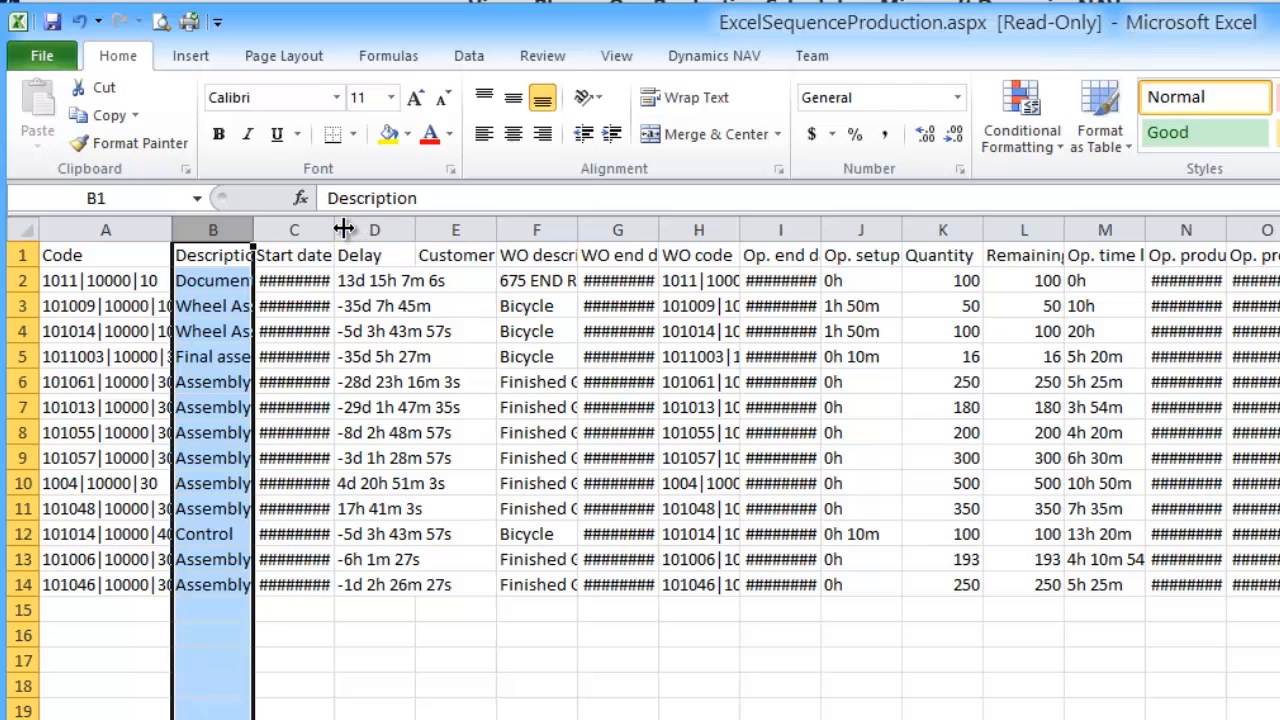
pyautogui.moveTo(338, 229); pyautogui.dragTo(437, 232)
pyautogui.moveTo(253, 230); pyautogui.dragTo(321, 231)
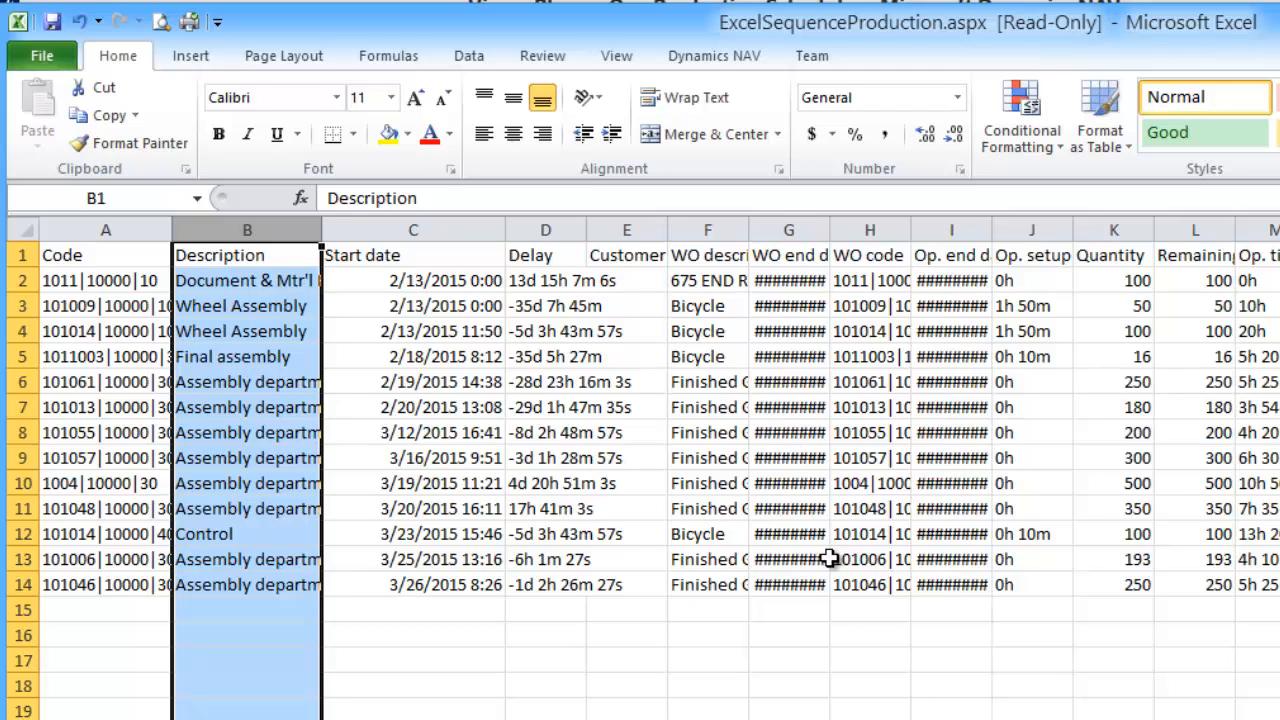
pyautogui.click(470, 510)
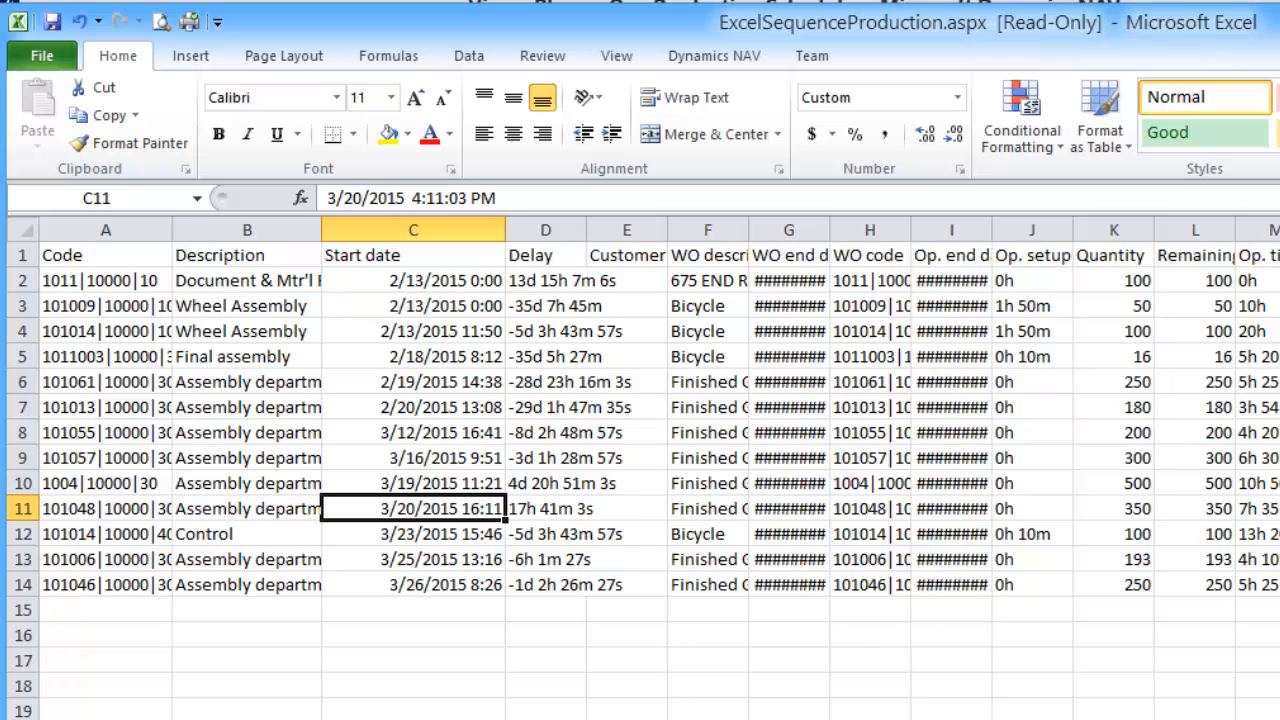
pyautogui.hotkey('alt', 'F4')
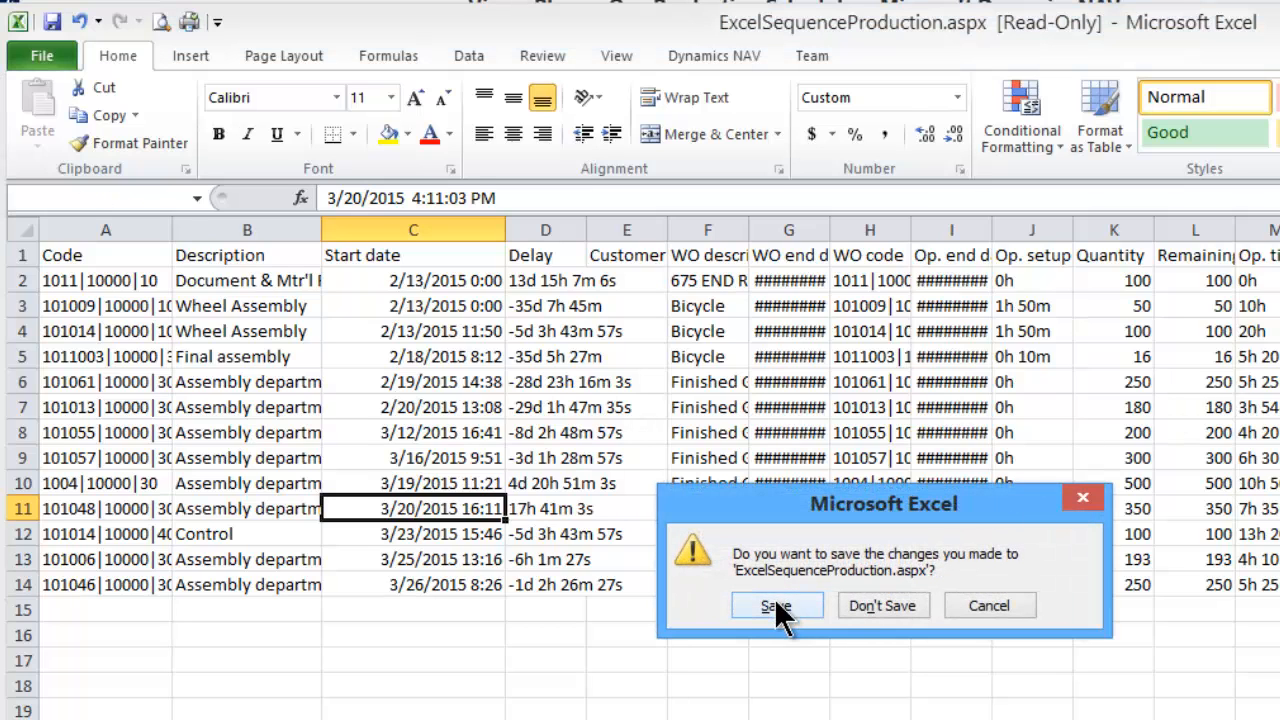
pyautogui.click(866, 606)
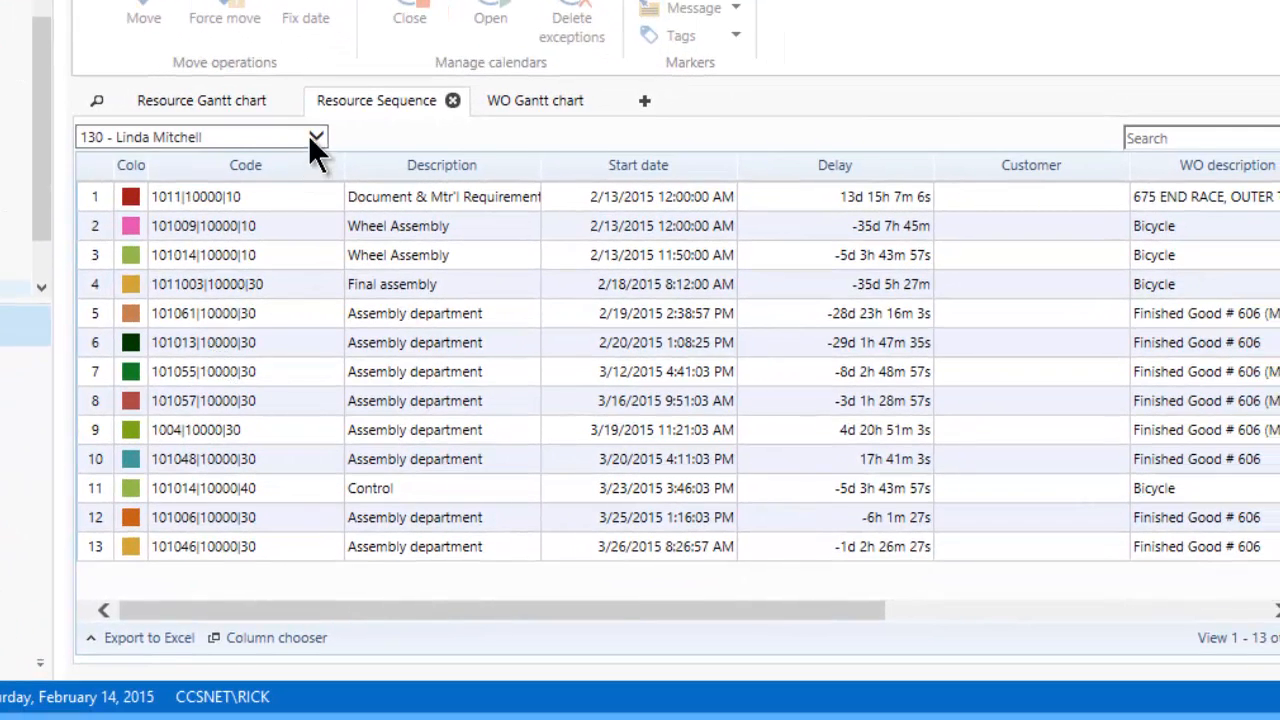
# Show CNC Machine 160 in the Resource Sequence and compare its operations with the Resource Gantt chart.
pyautogui.click(315, 140)
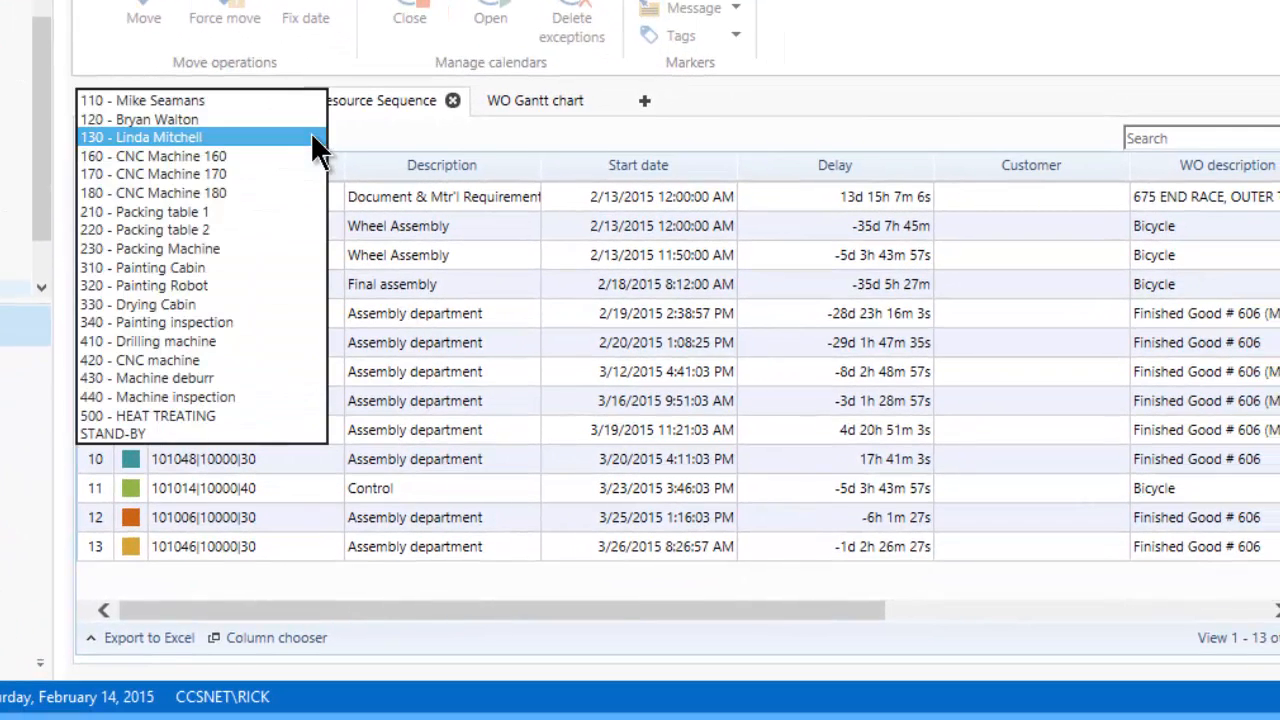
pyautogui.click(171, 157)
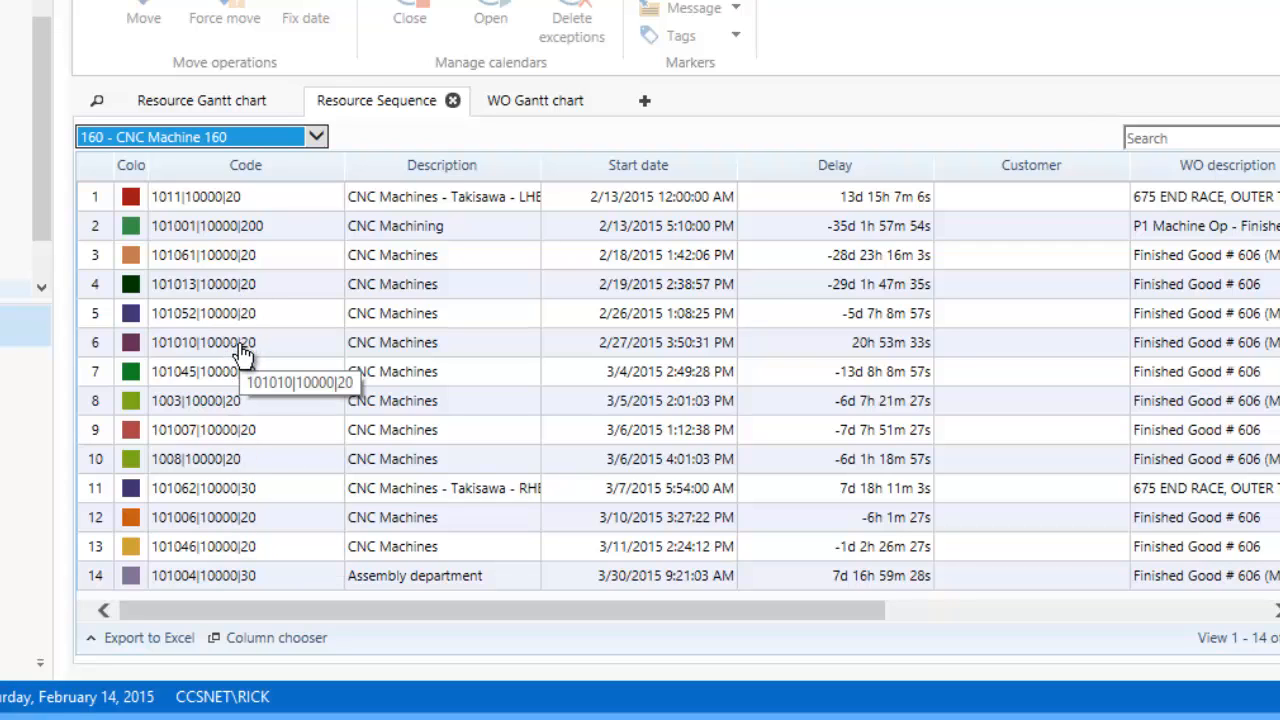
pyautogui.click(222, 103)
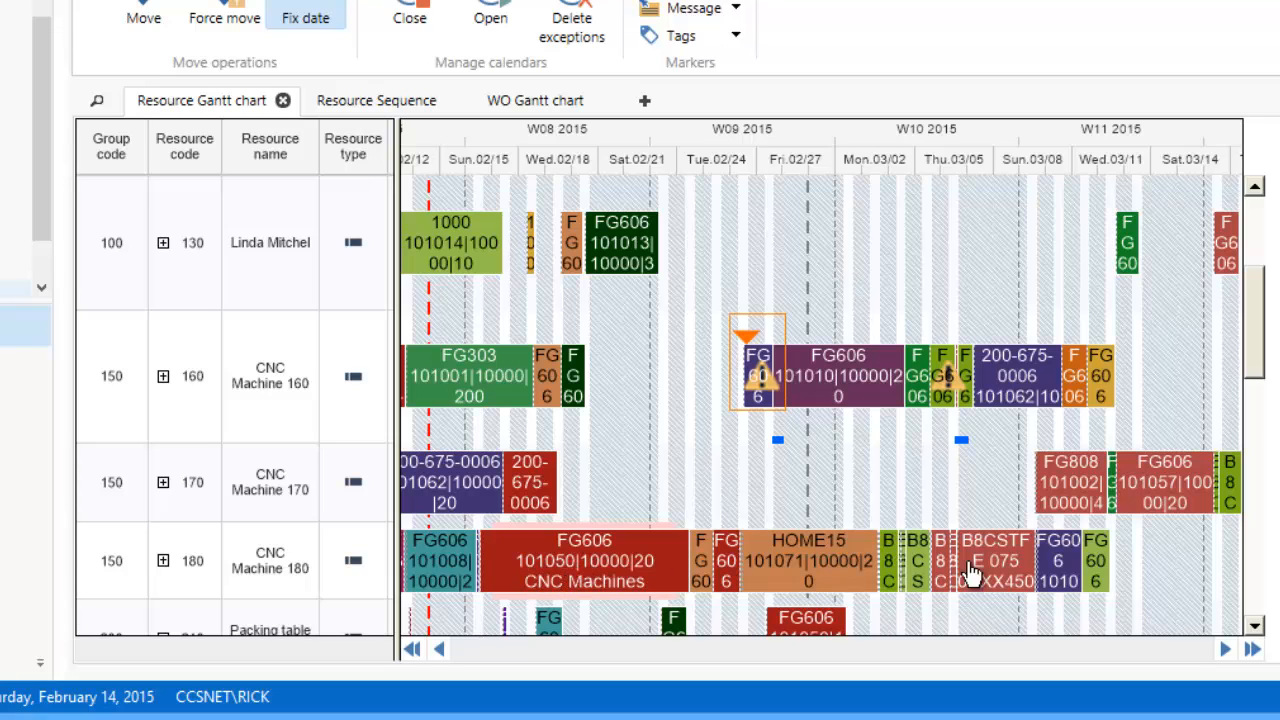
pyautogui.click(358, 108)
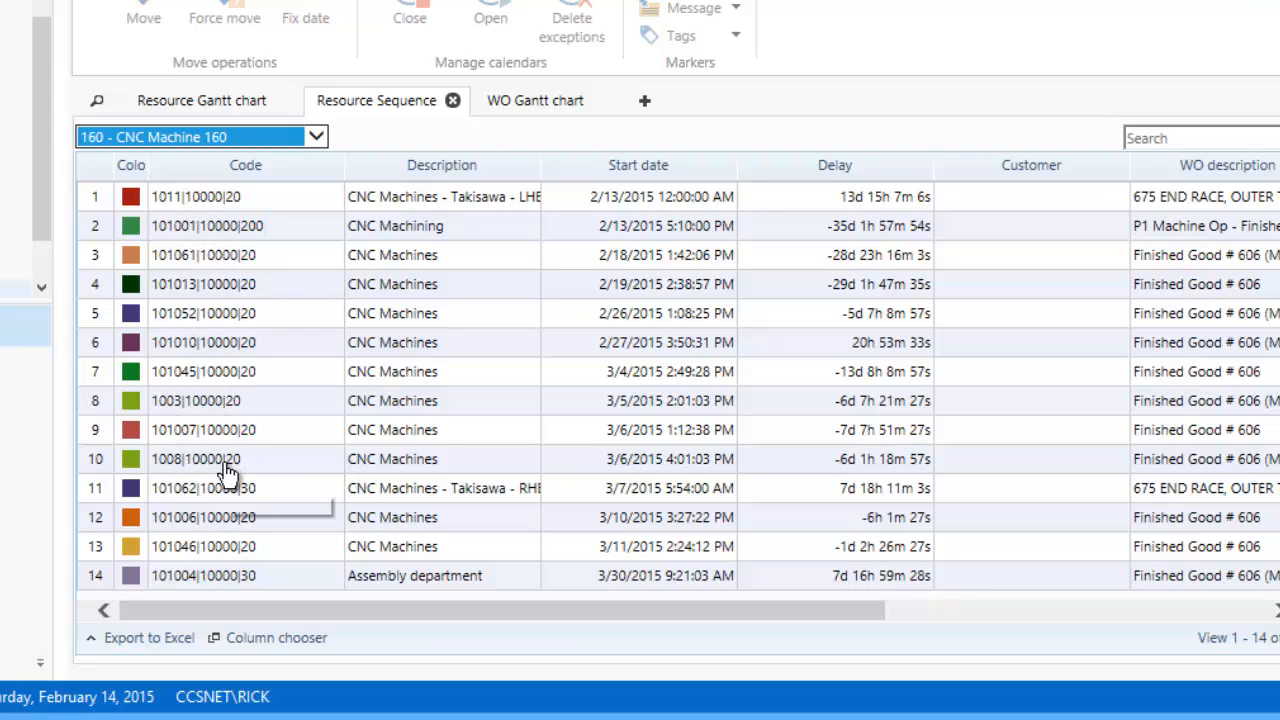
pyautogui.click(203, 108)
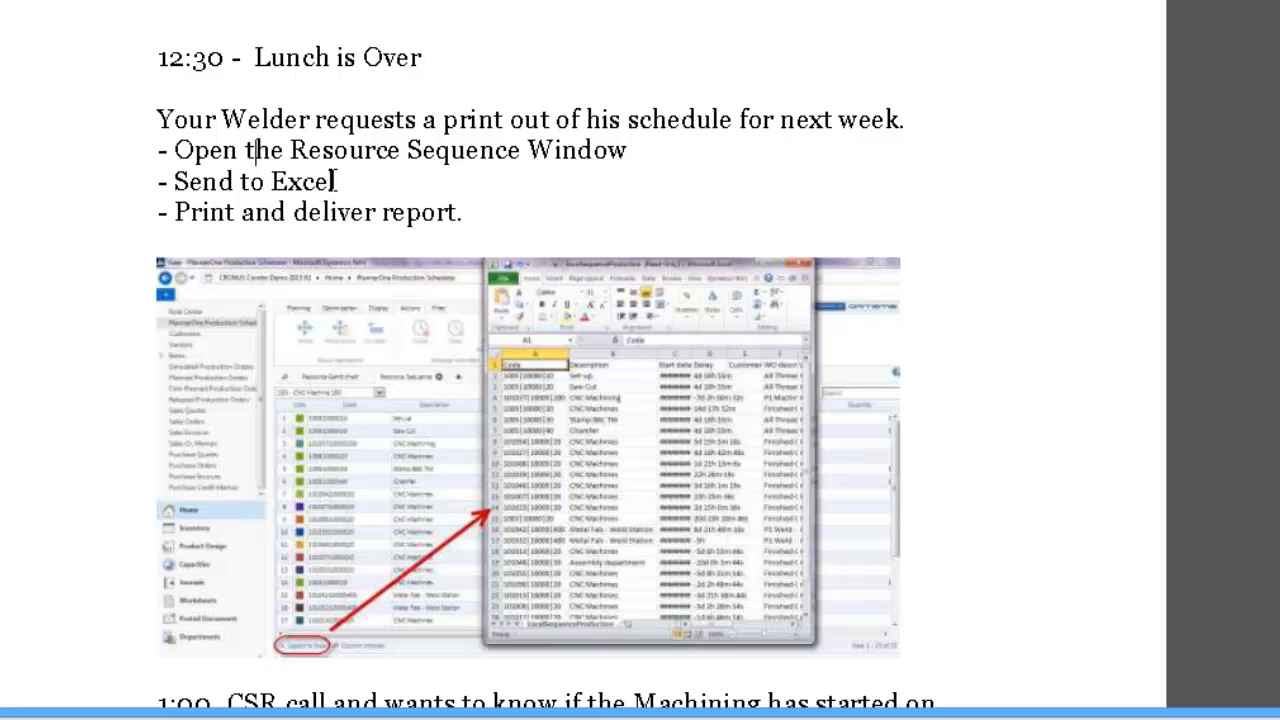
# Read the guide's 1:00 task about checking a production order's routing status for the CSR.
pyautogui.scroll(-3, 308, 149)
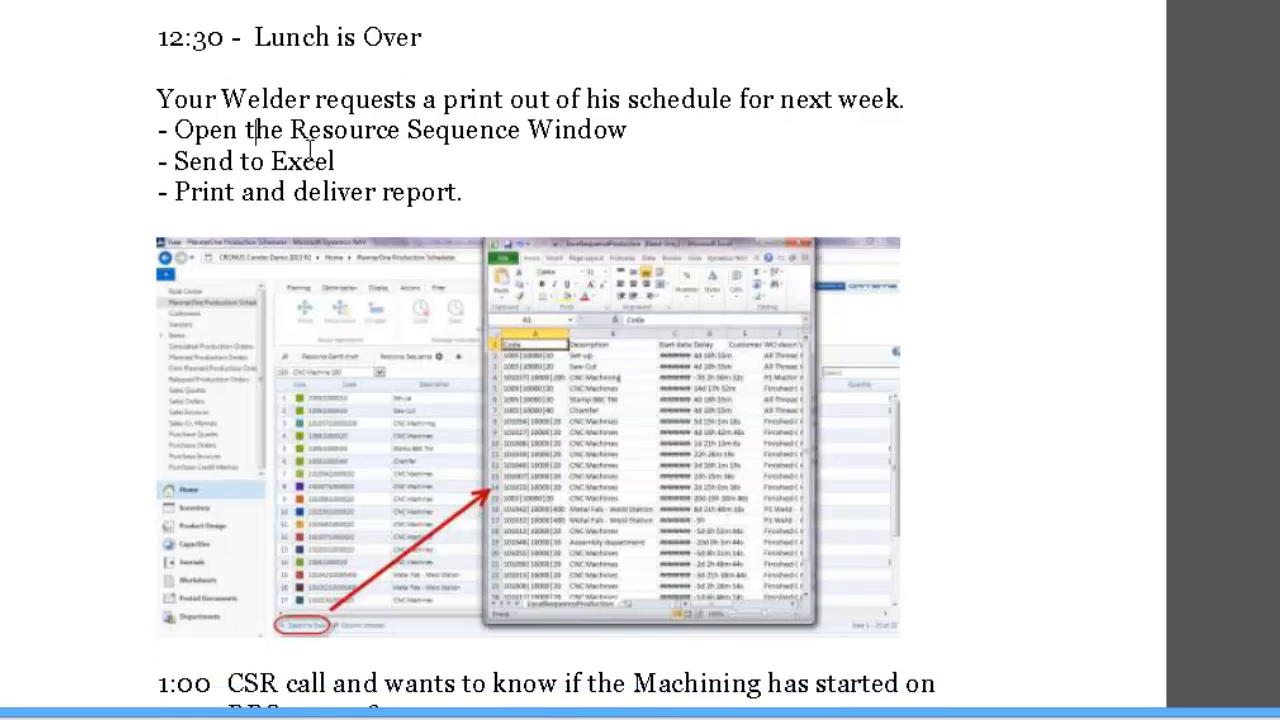
pyautogui.scroll(-8, 310, 150)
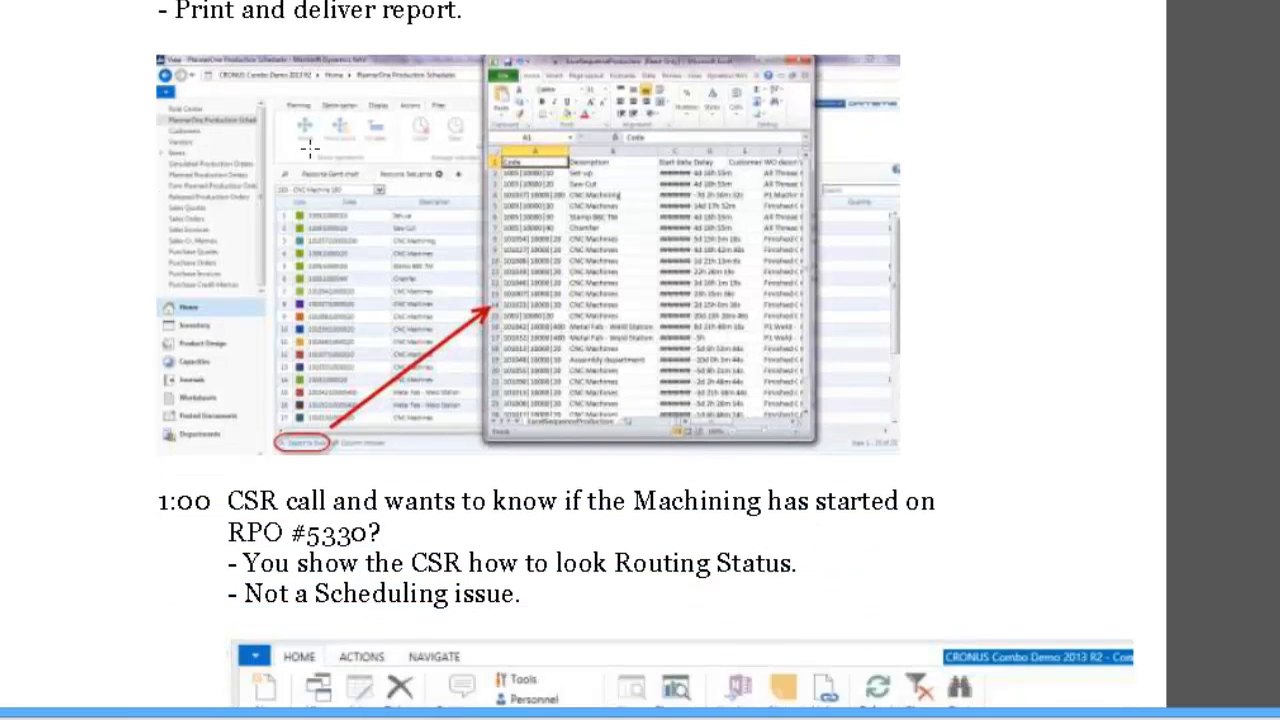
pyautogui.scroll(-2, 340, 150)
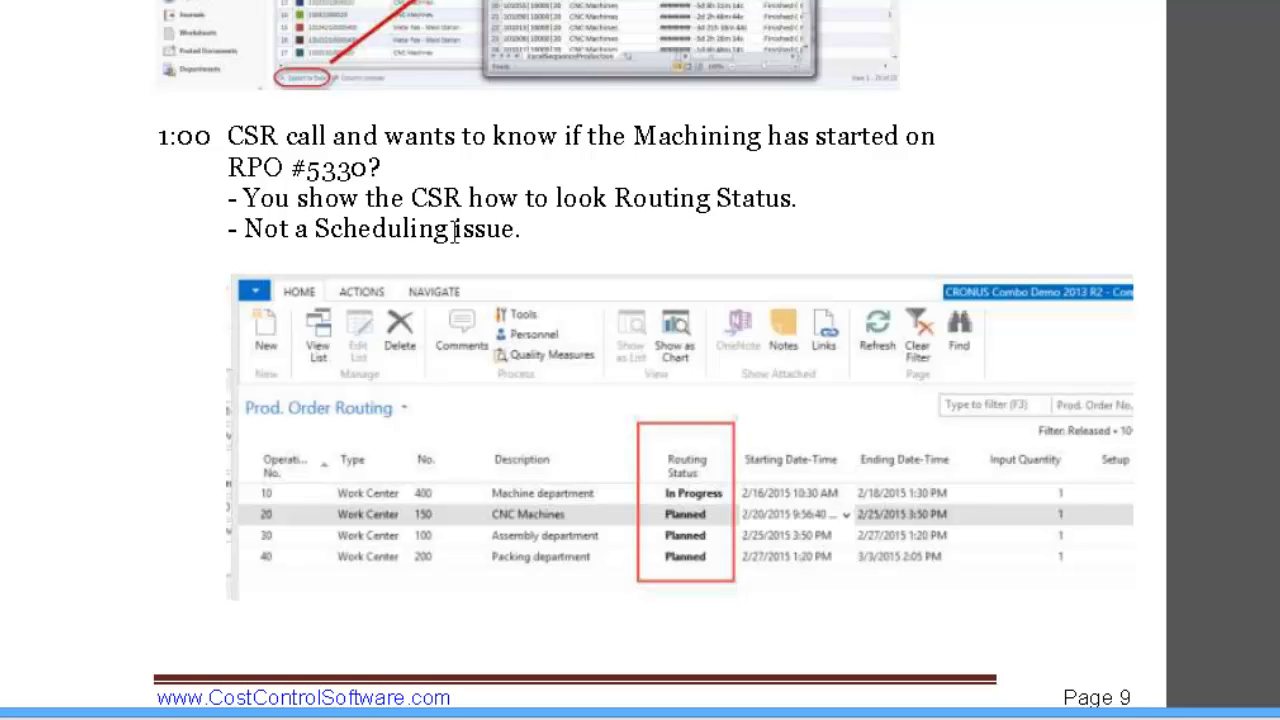
pyautogui.press('super+Down')
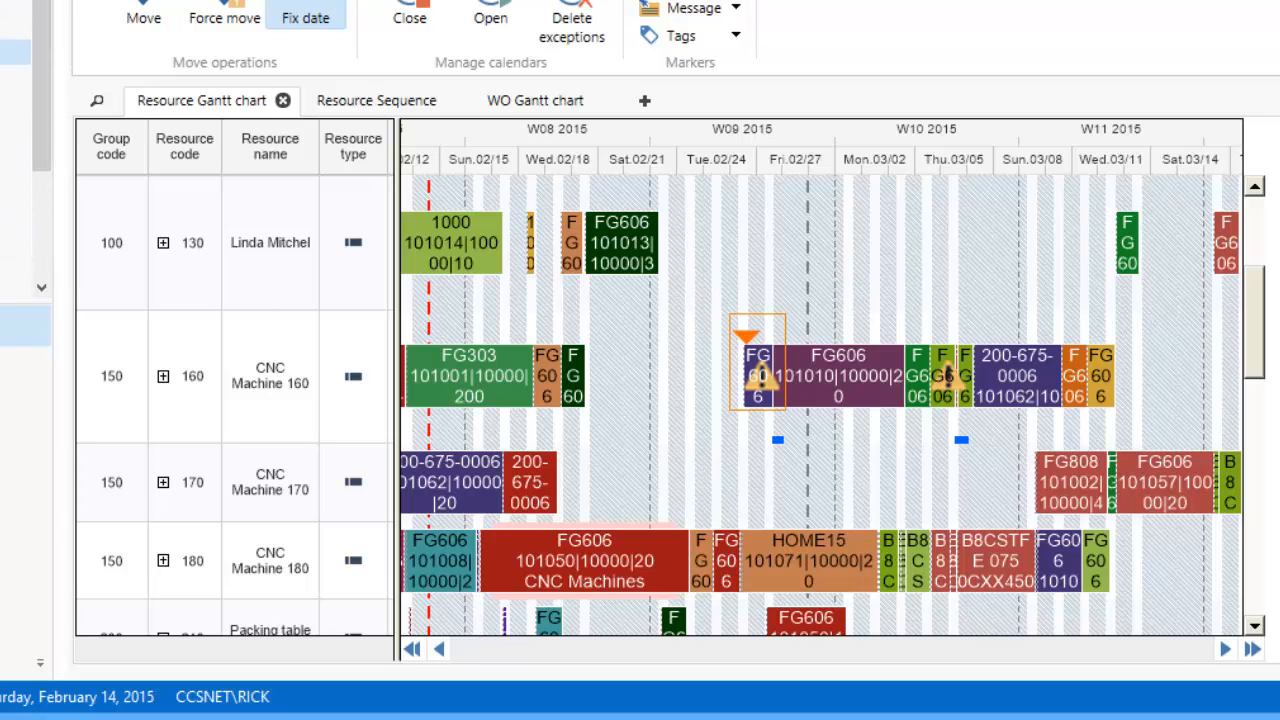
# Open the routing of released production order 101071, MMM Model #15, from the NAV Role Center.
pyautogui.click(62, 134)
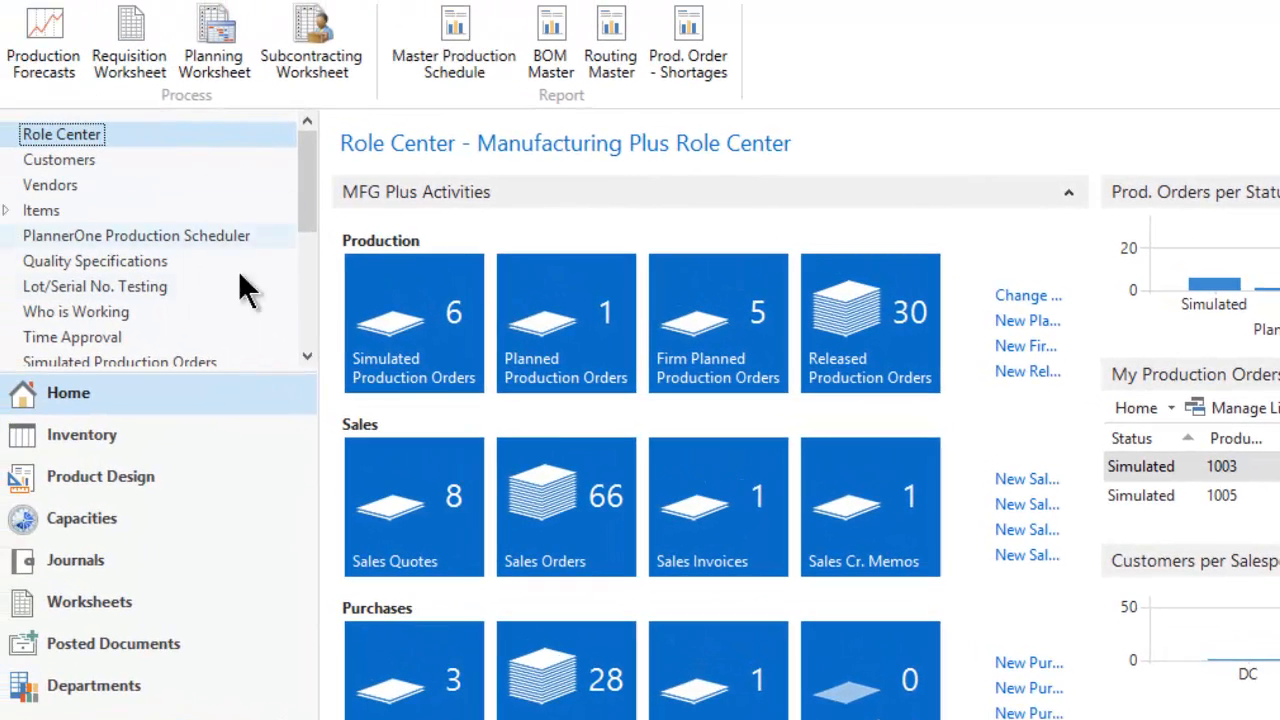
pyautogui.click(845, 340)
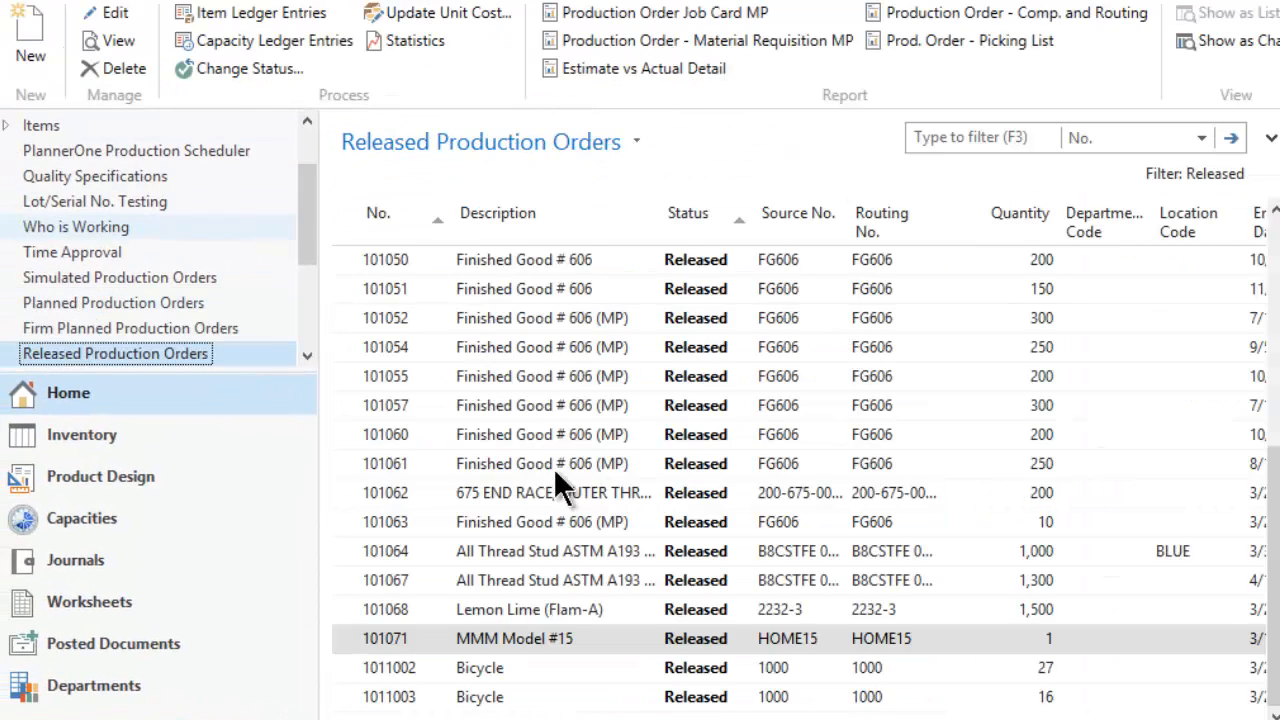
pyautogui.click(499, 638)
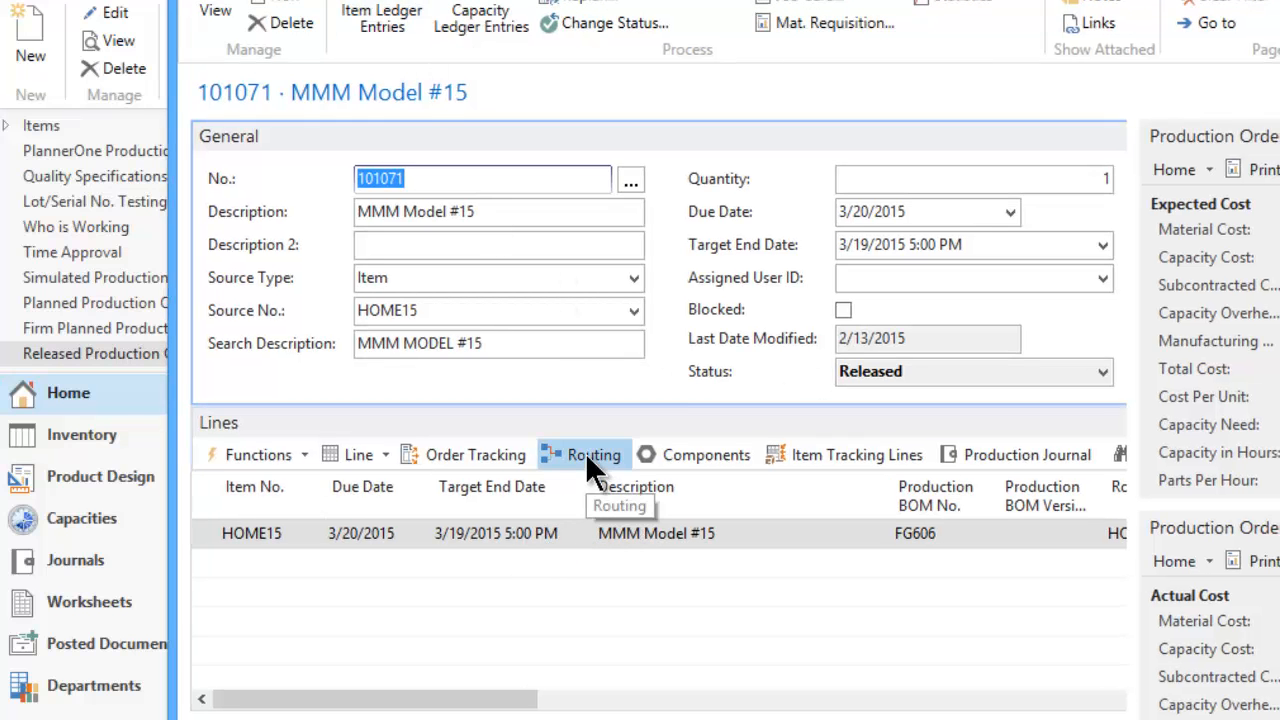
pyautogui.click(594, 462)
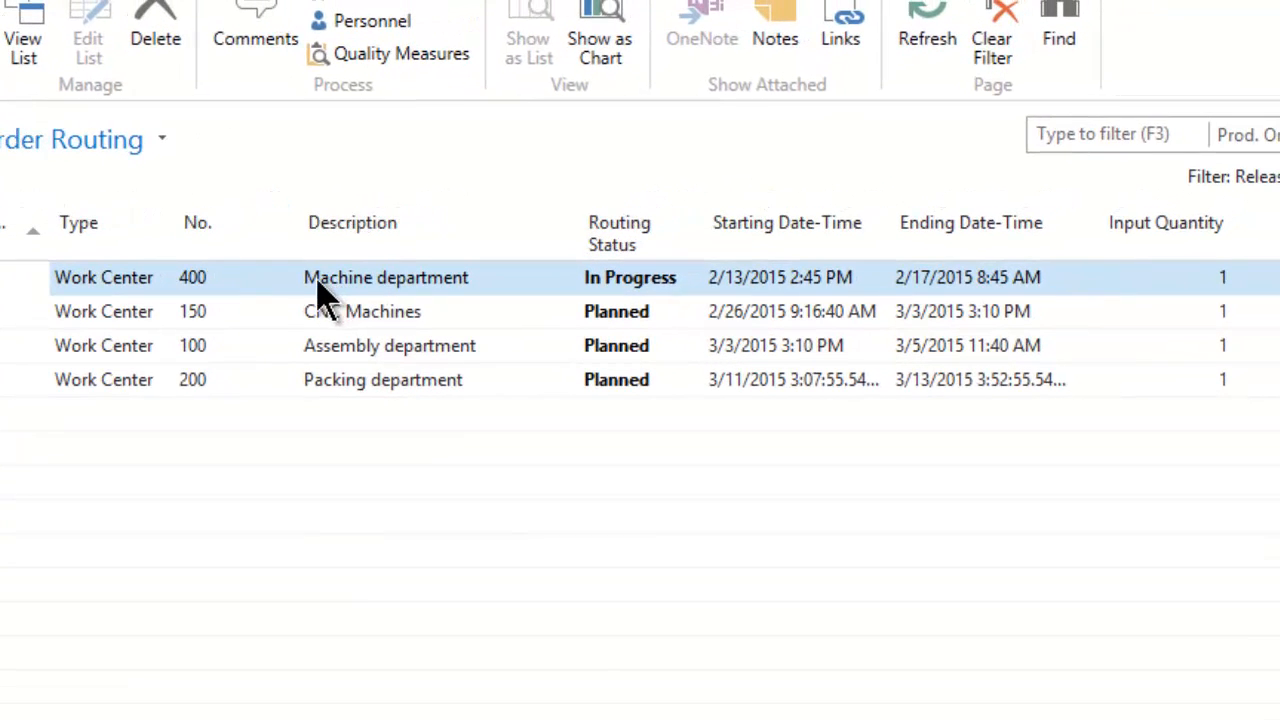
# Examine the routing status of the order's operations and the status options available for the Machine department operation.
pyautogui.click(633, 318)
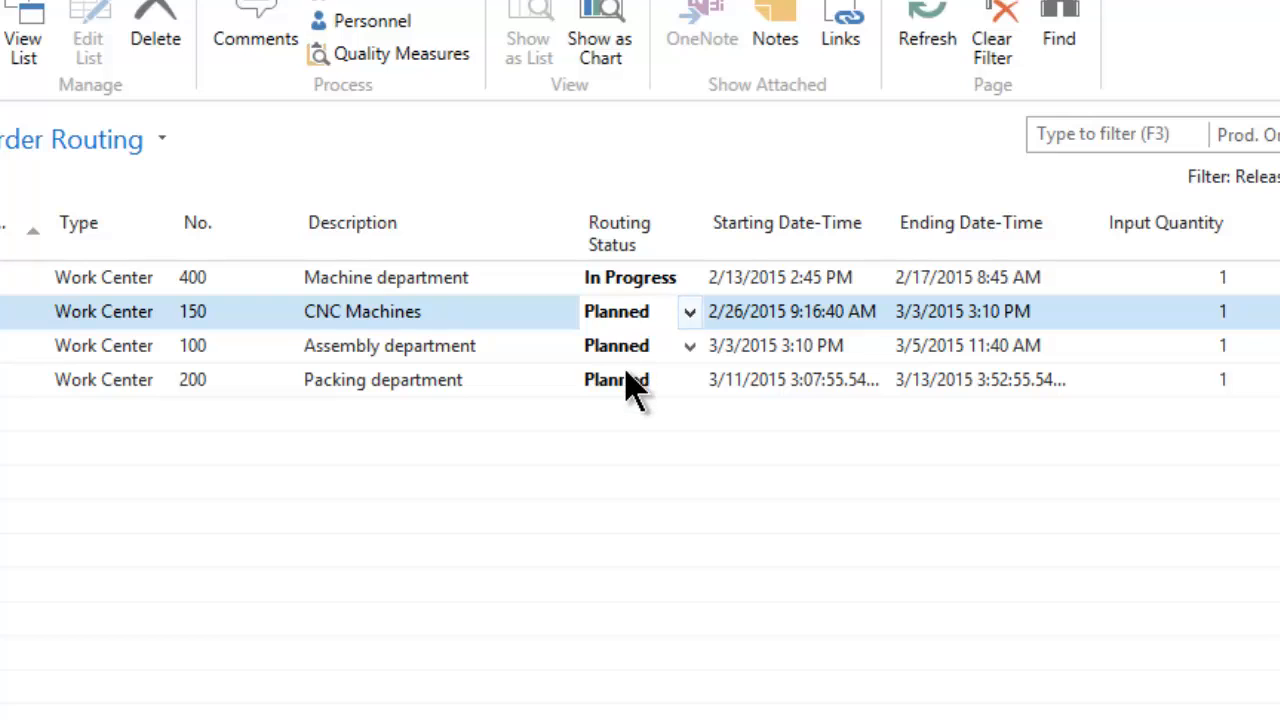
pyautogui.click(633, 285)
pyautogui.click(690, 280)
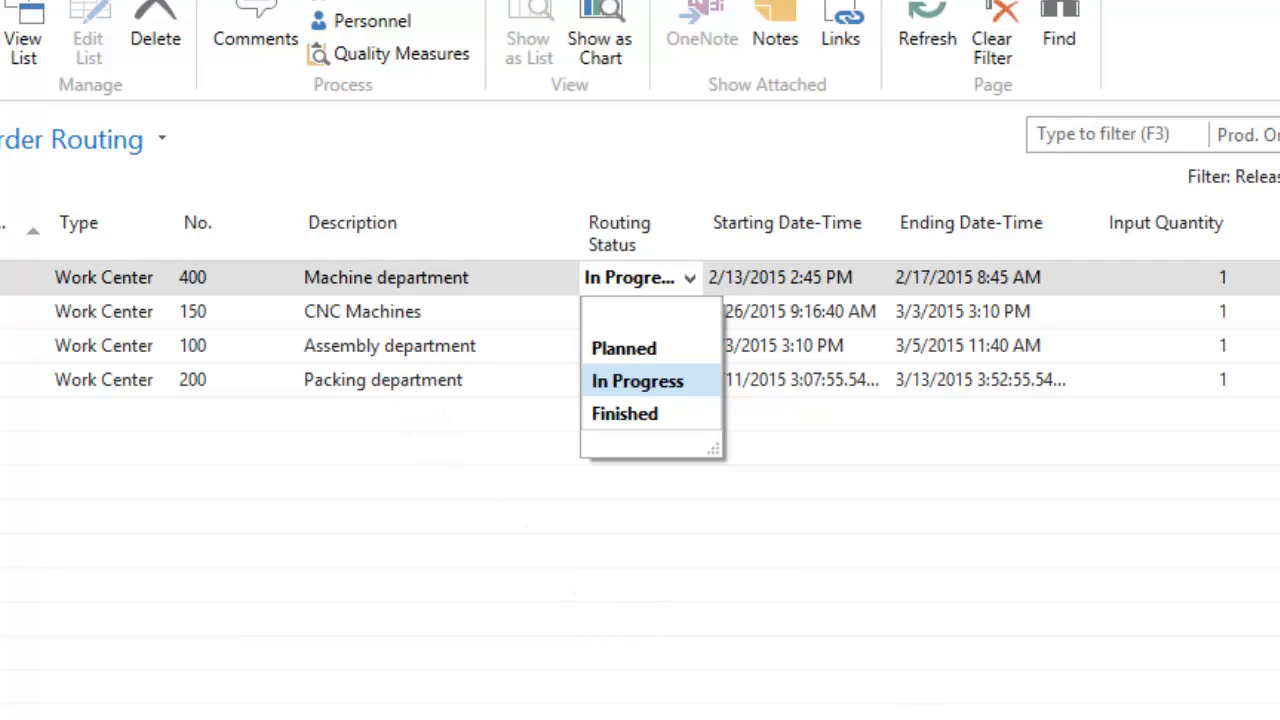
pyautogui.press('Return')
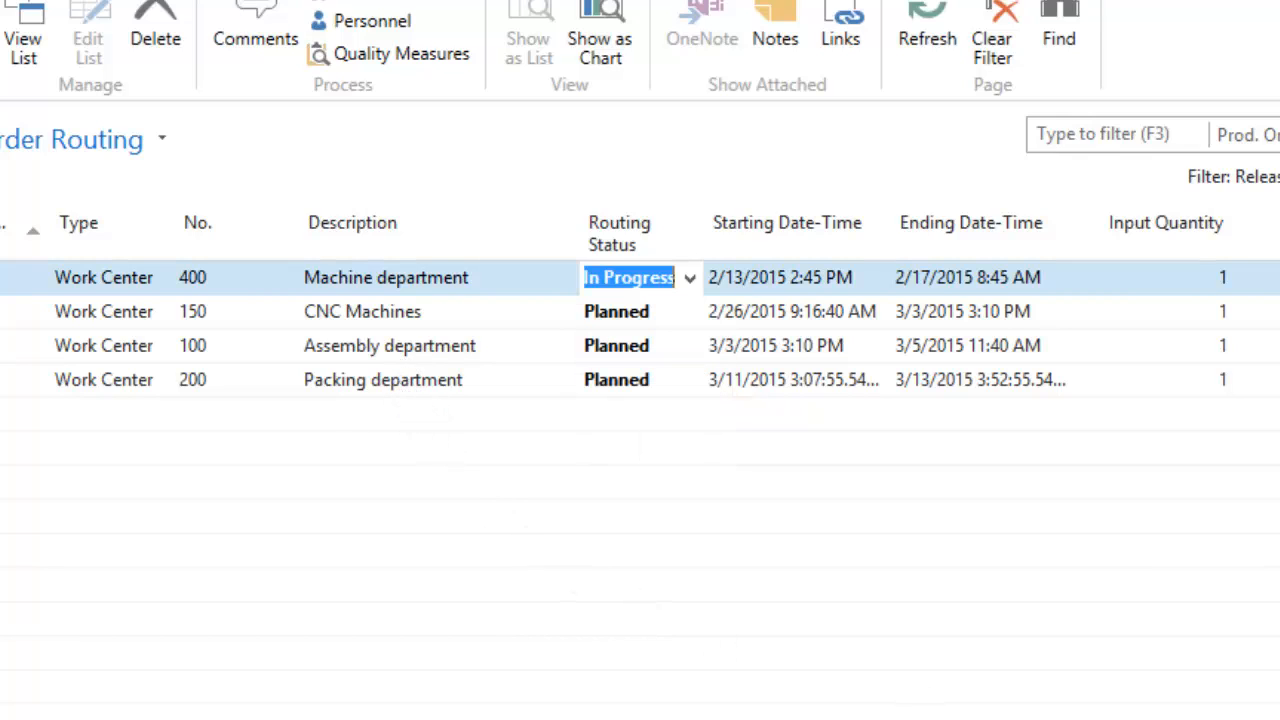
pyautogui.press('Escape')
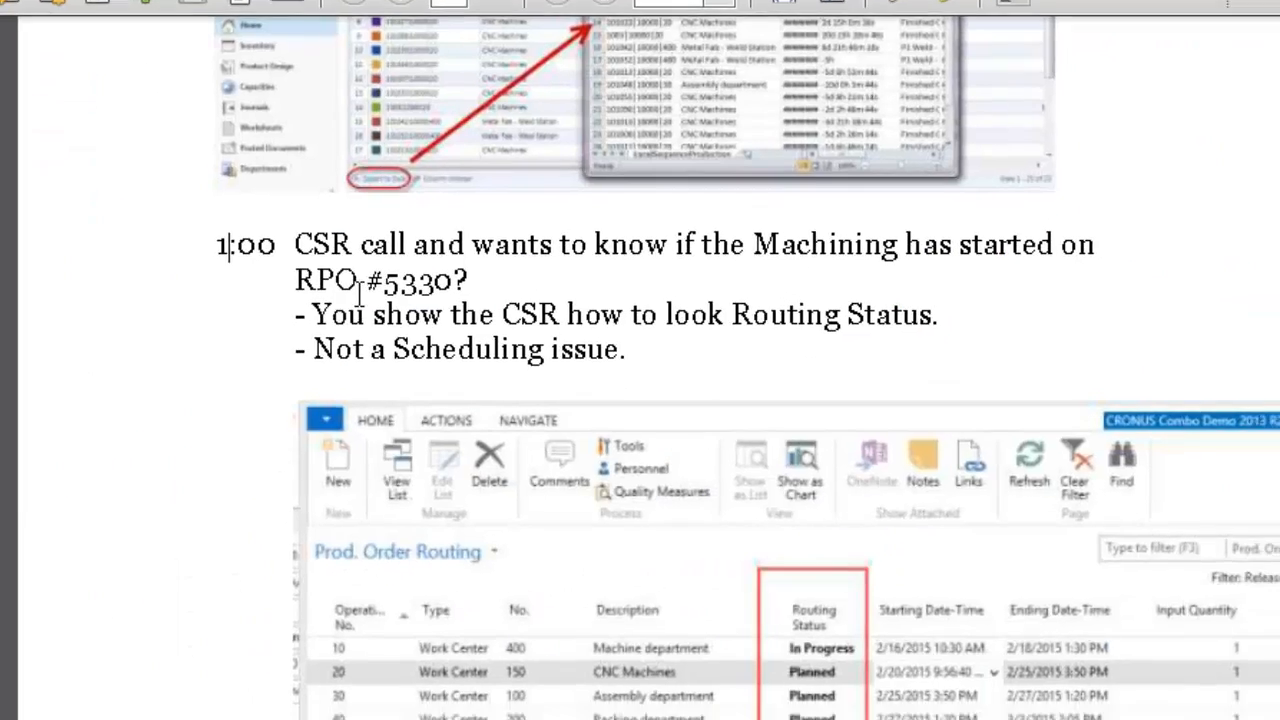
# Read the guide's 1:30 instructions on using a simulated production order to calculate a delivery date for a big order.
pyautogui.scroll(-10, 344, 253)
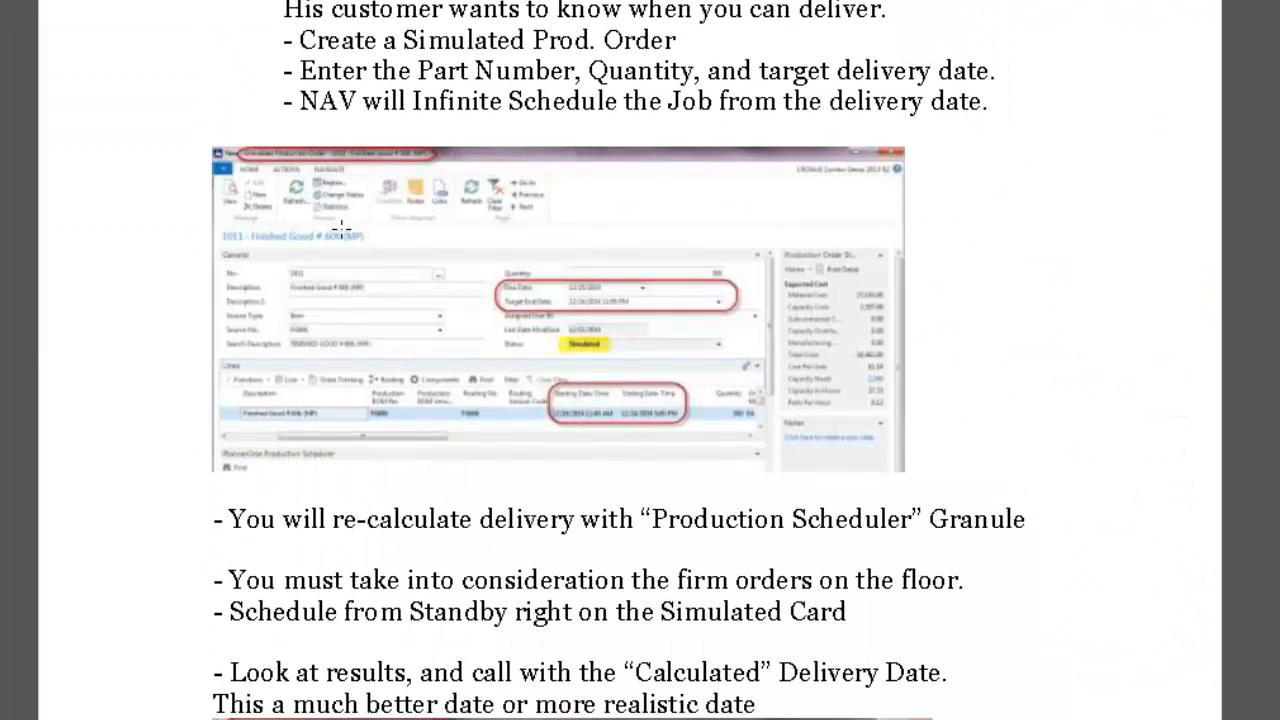
pyautogui.scroll(3, 341, 225)
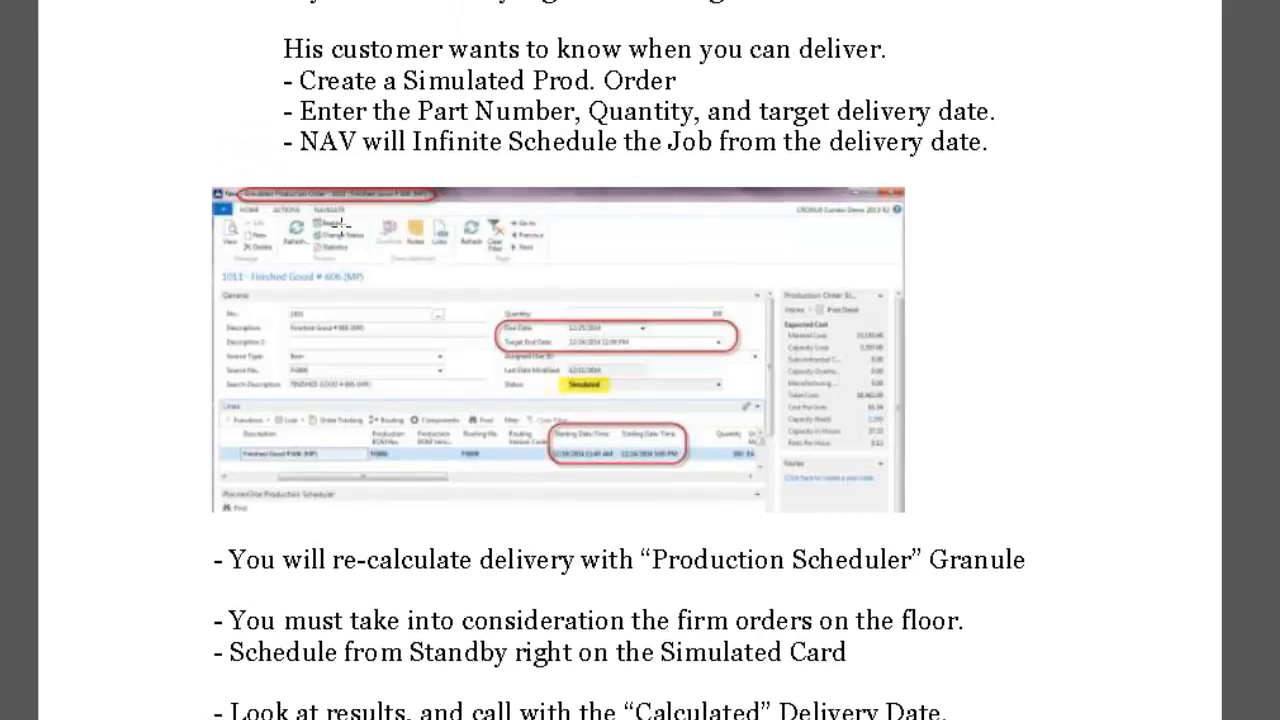
pyautogui.scroll(1, 341, 221)
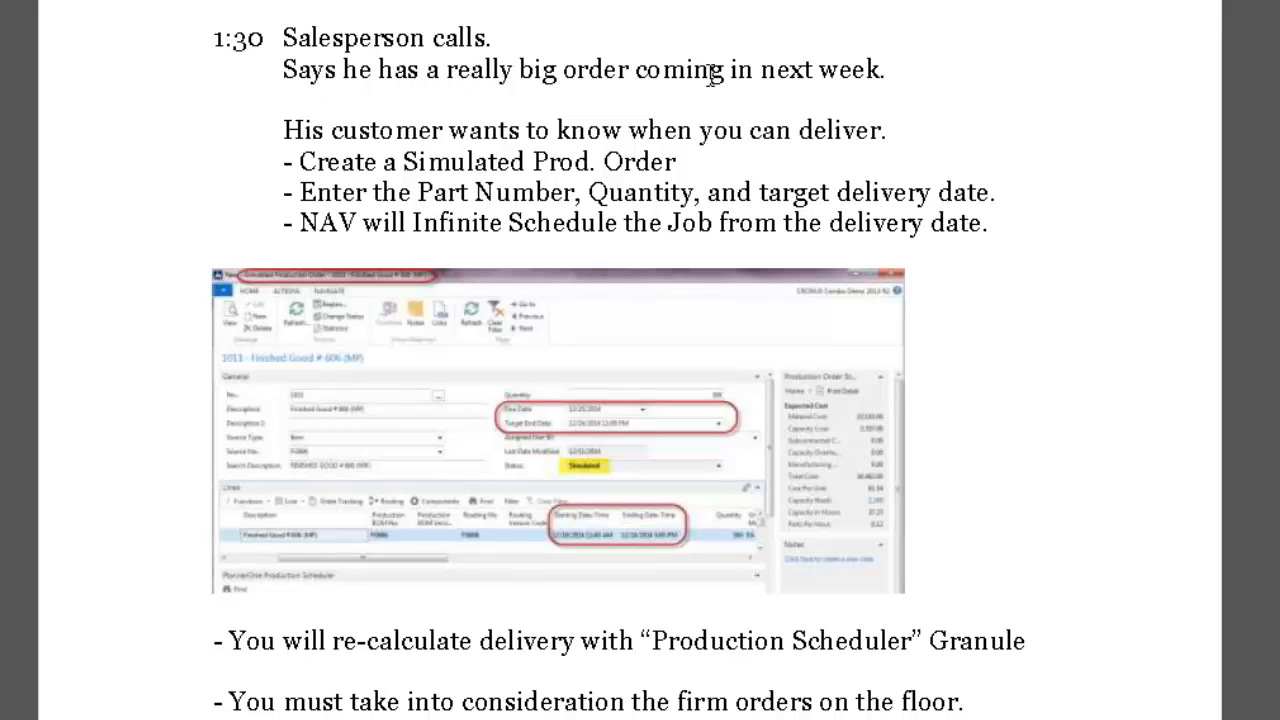
pyautogui.click(893, 133)
pyautogui.scroll(-4, 1024, 272)
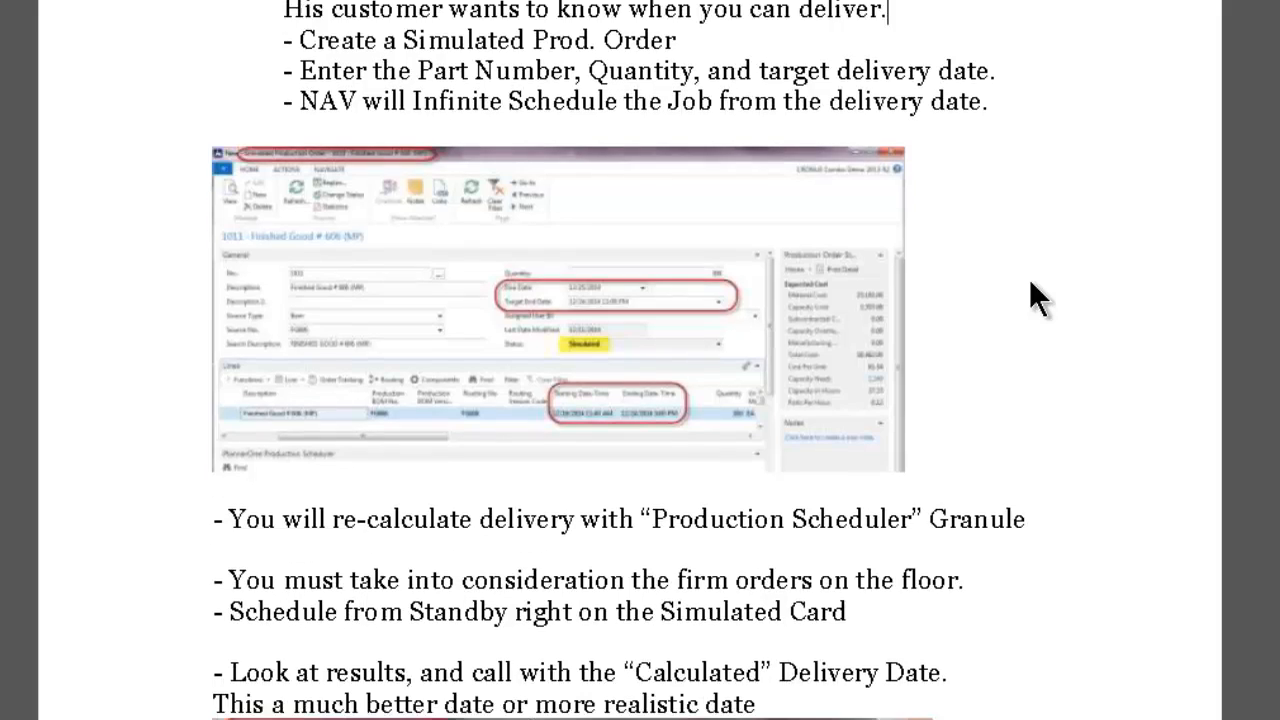
pyautogui.scroll(-1, 1029, 280)
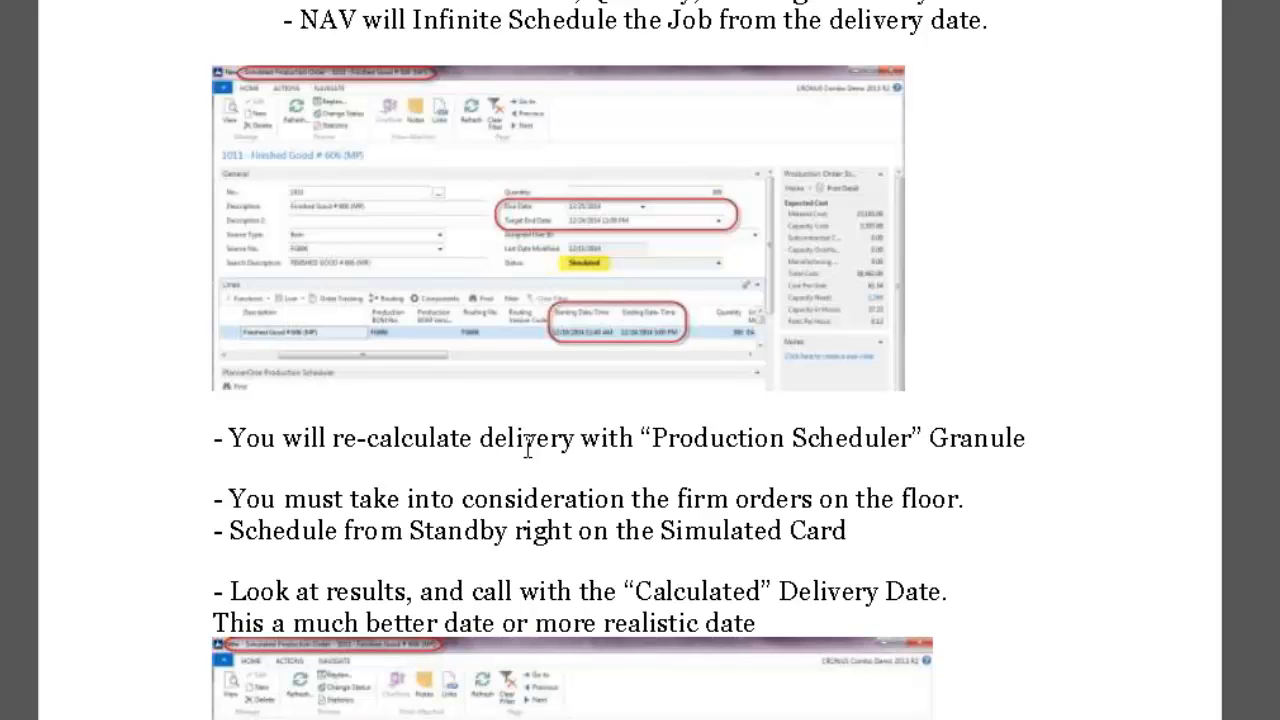
pyautogui.scroll(-3, 527, 450)
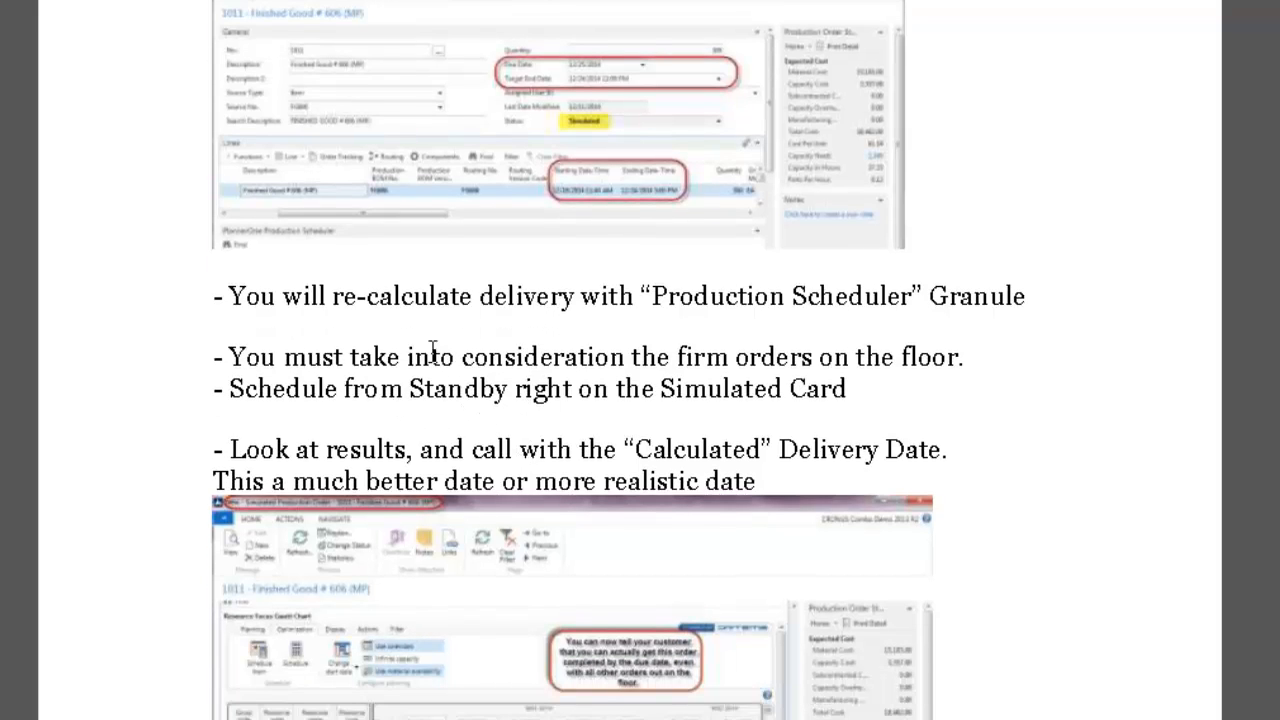
pyautogui.scroll(-1, 535, 390)
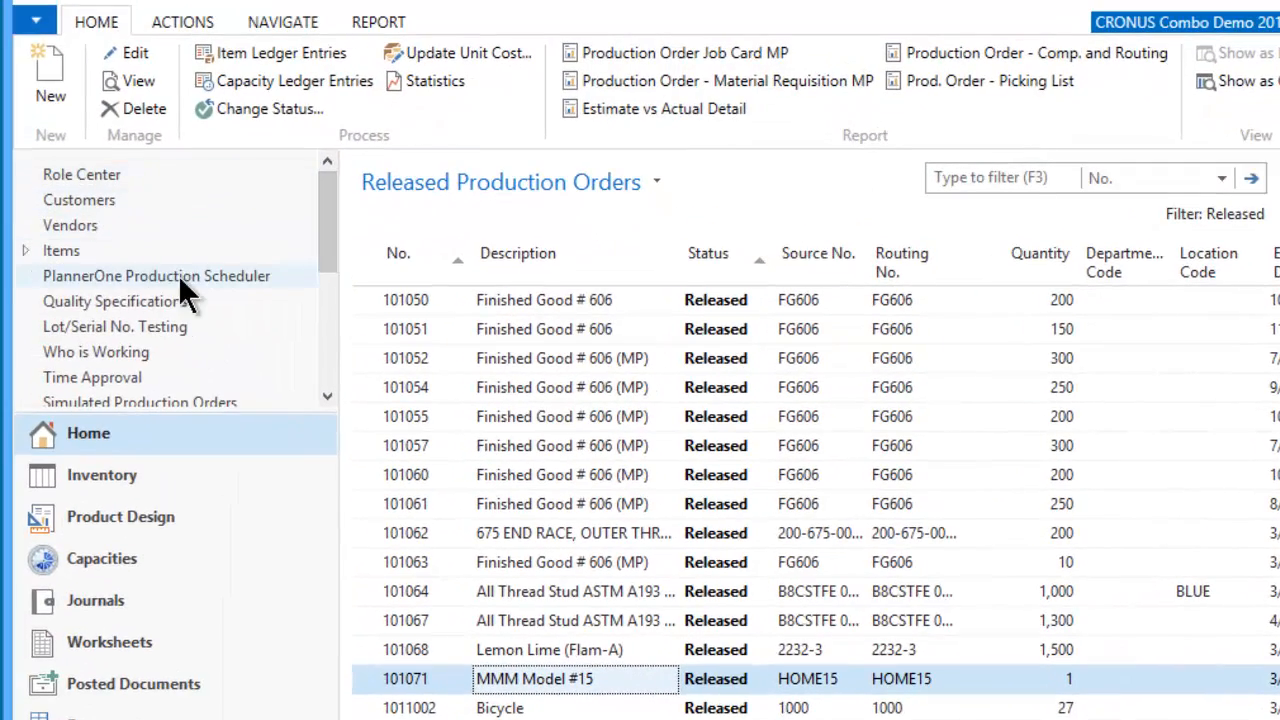
# Create a new simulated production order from the Role Center and let it take the next order number.
pyautogui.click(73, 174)
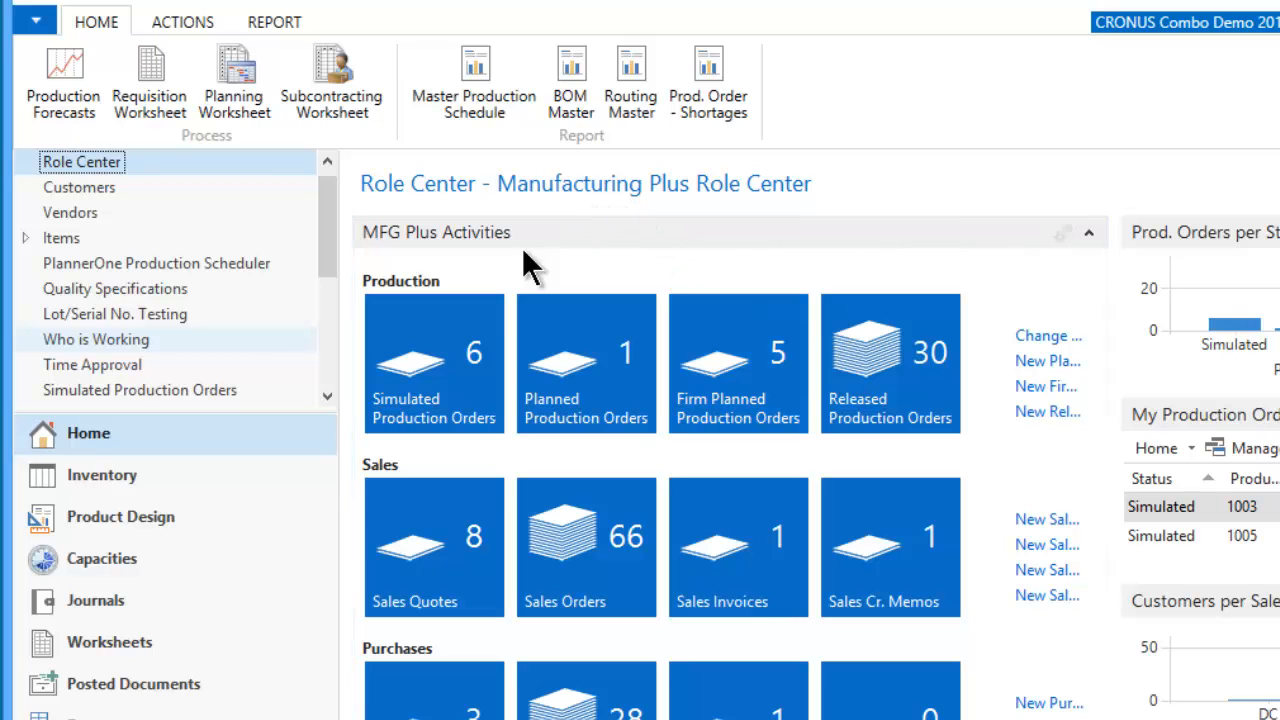
pyautogui.click(416, 378)
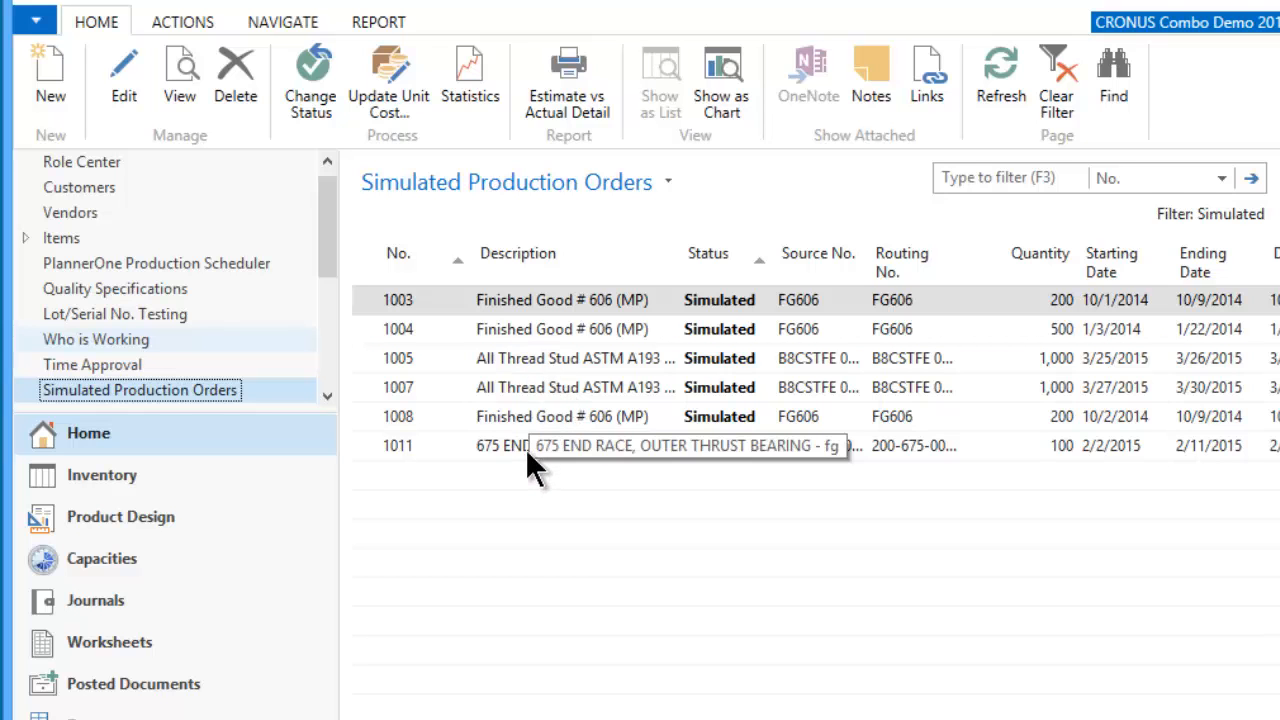
pyautogui.click(48, 82)
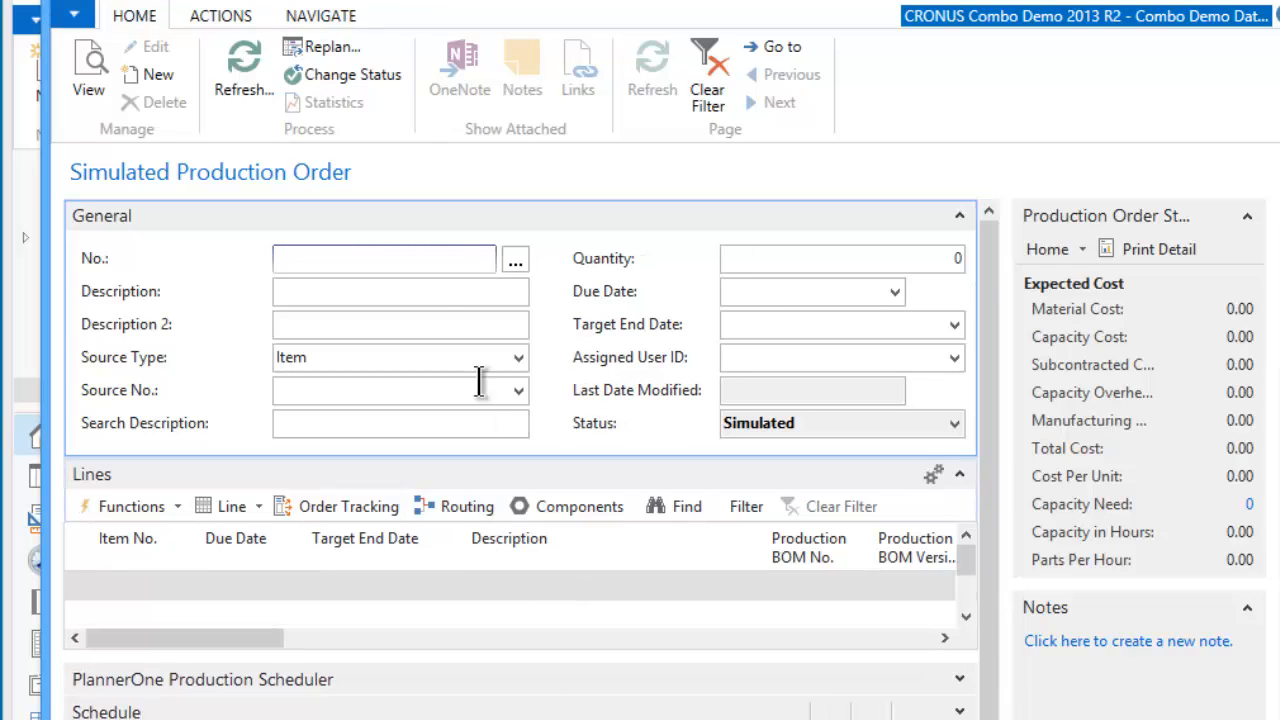
pyautogui.click(438, 295)
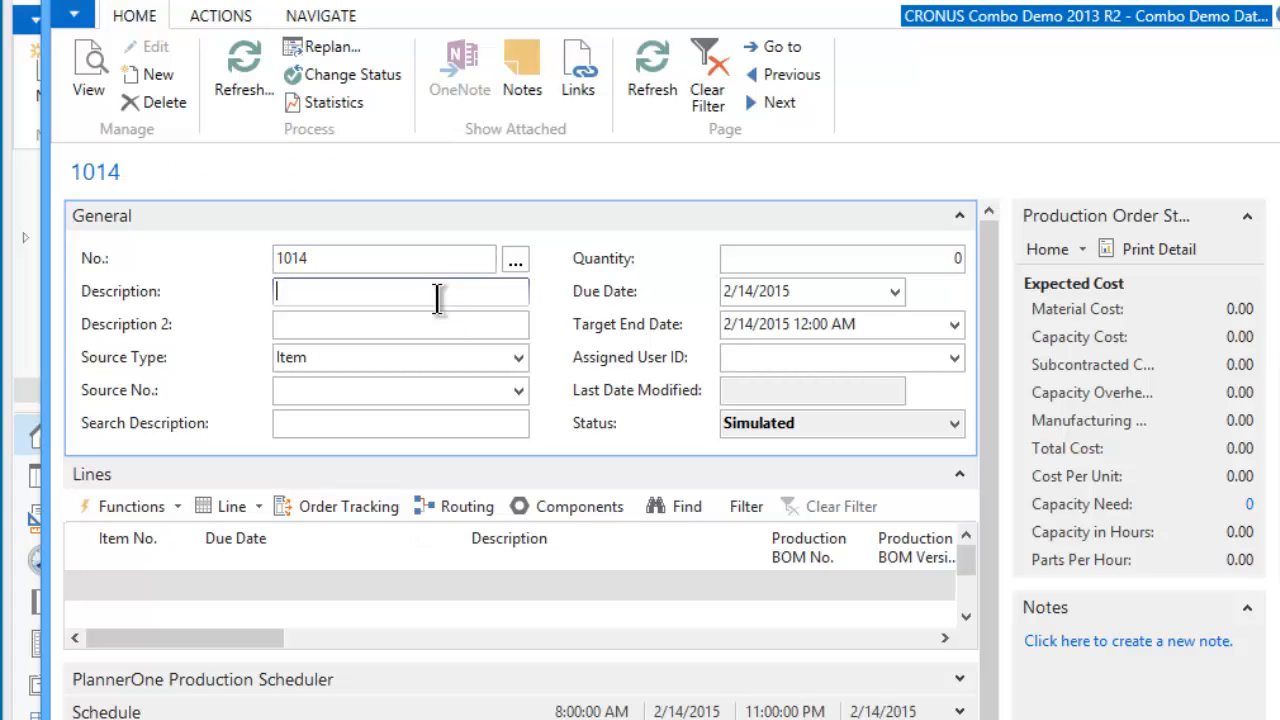
# Set the simulated order's source item to FG606, Finished Good # 606 (MP).
pyautogui.click(374, 390)
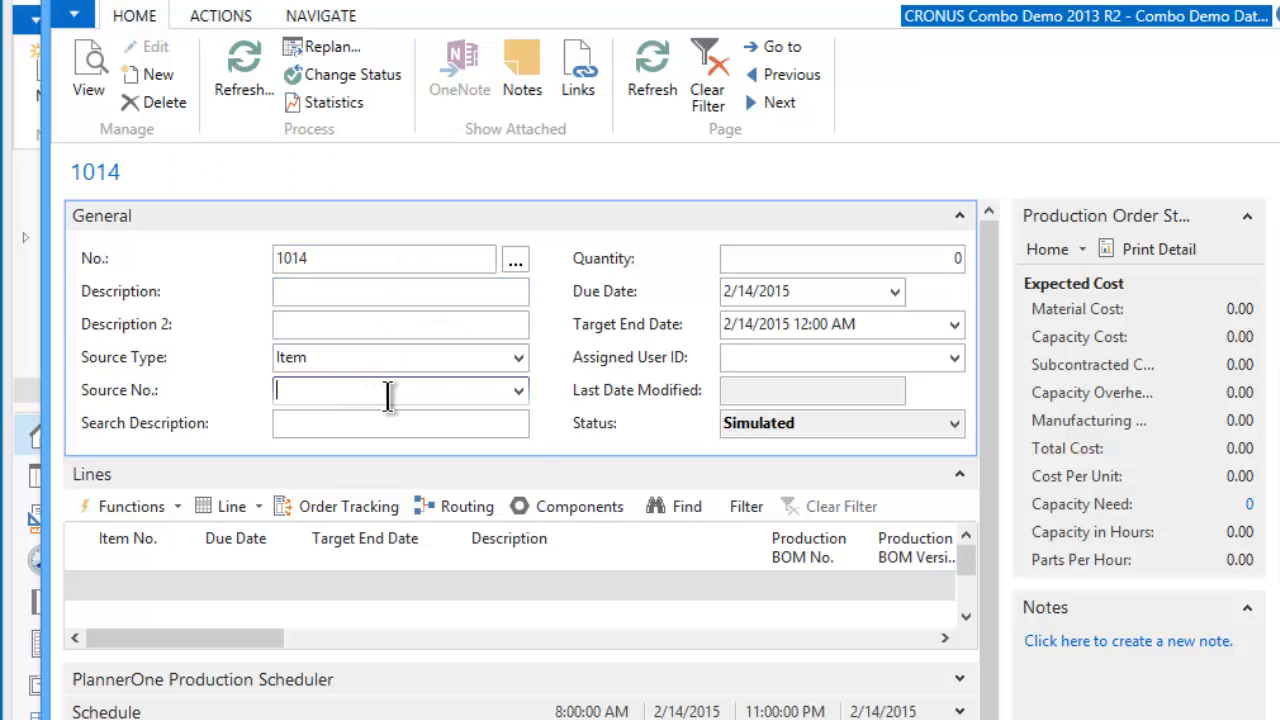
pyautogui.click(518, 391)
pyautogui.click(518, 391)
pyautogui.click(518, 391)
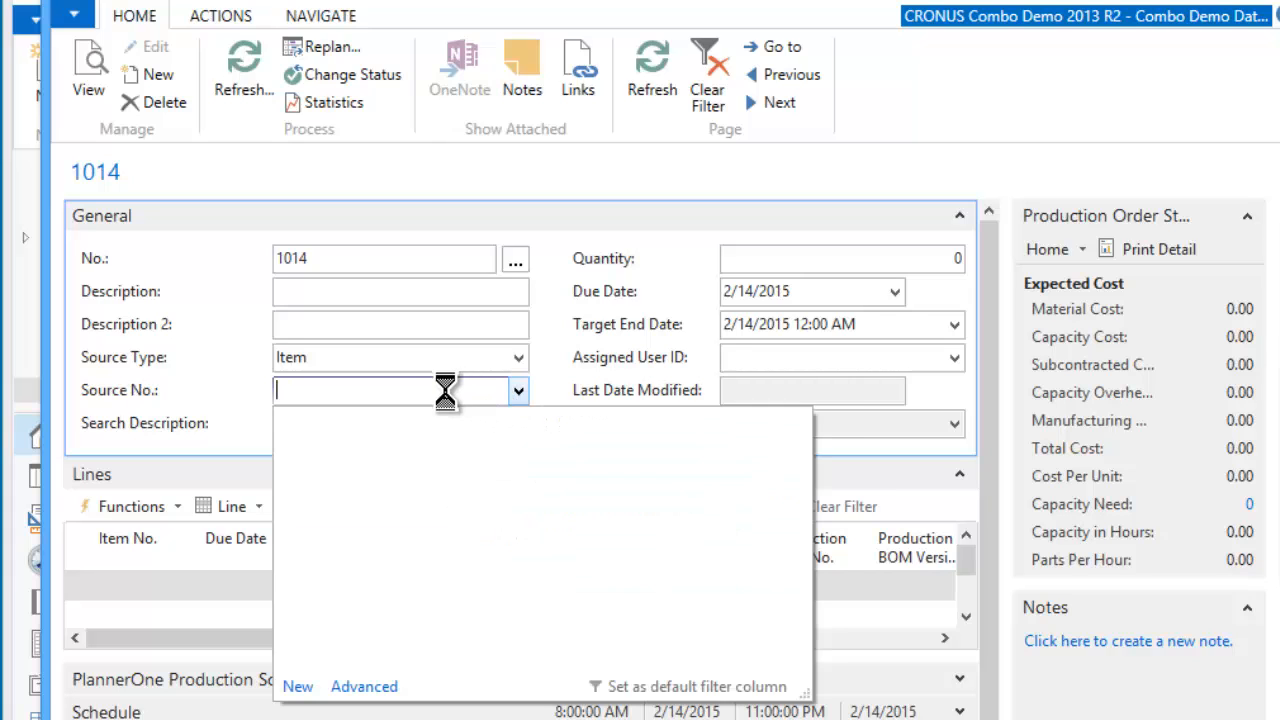
pyautogui.write('fg')
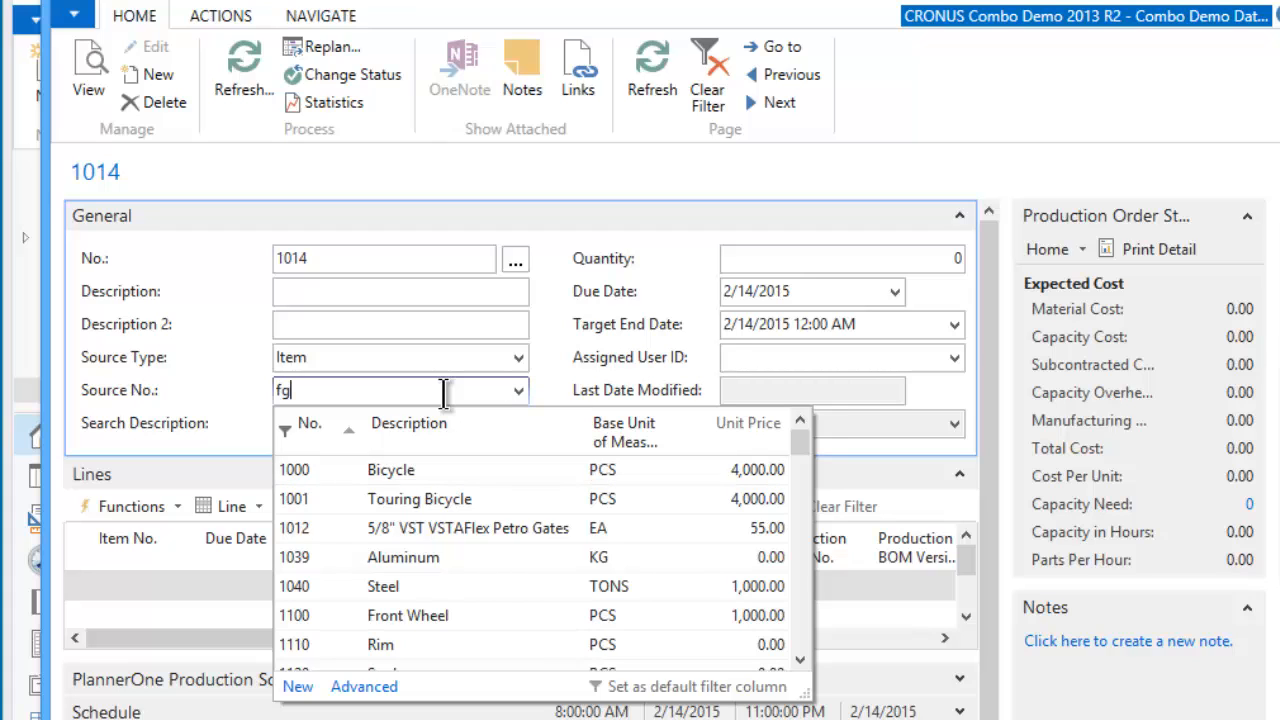
pyautogui.write('606')
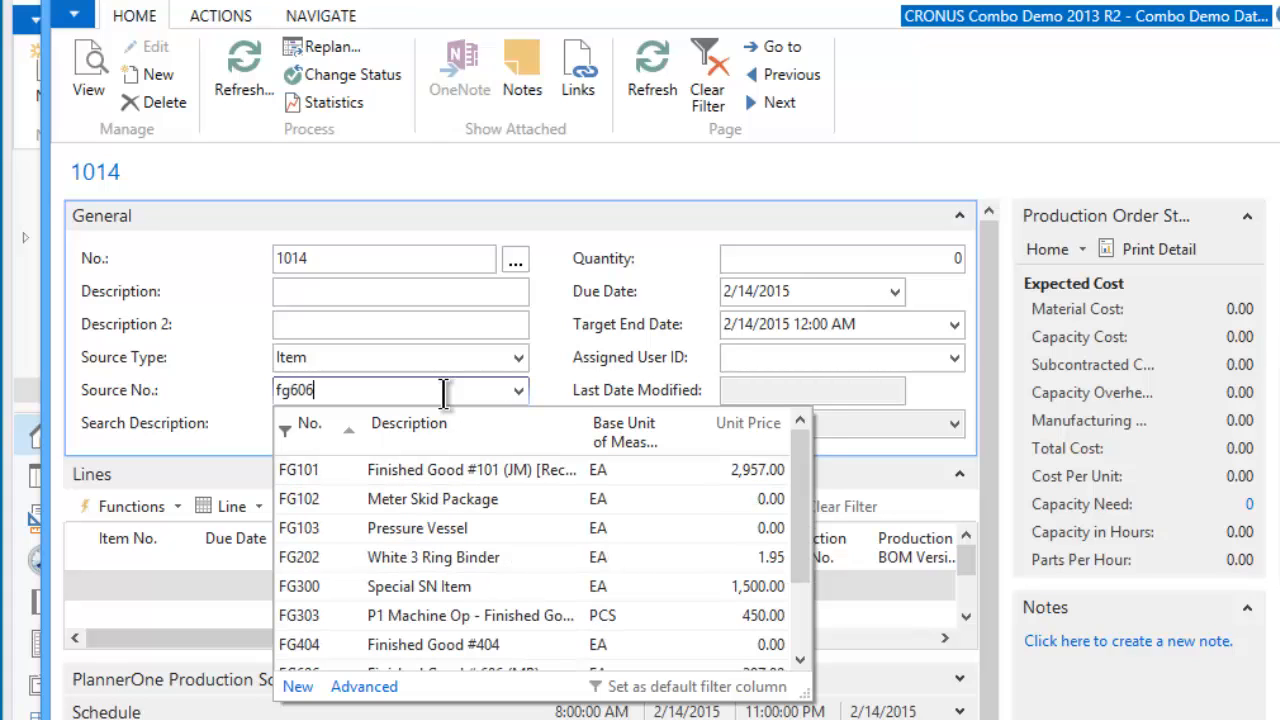
pyautogui.click(445, 470)
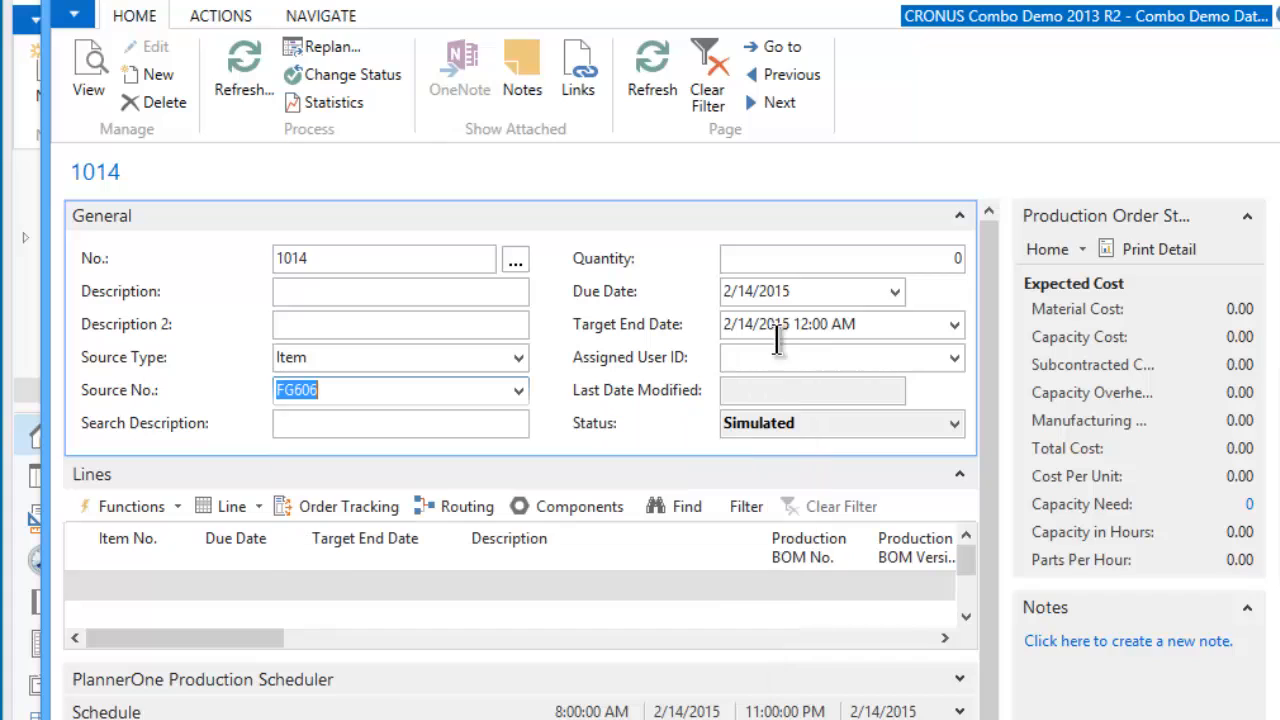
# Set the order's quantity to 400 and its due date to 3/13/2015.
pyautogui.click(809, 256)
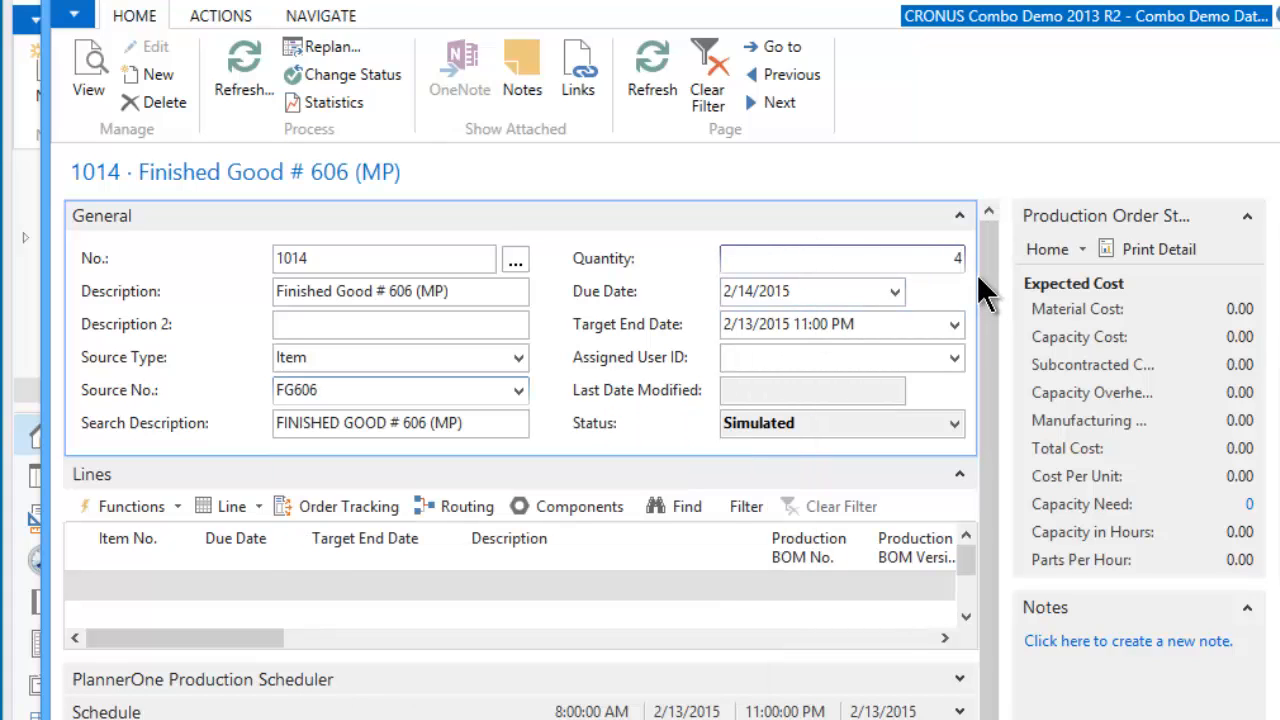
pyautogui.press('Tab')
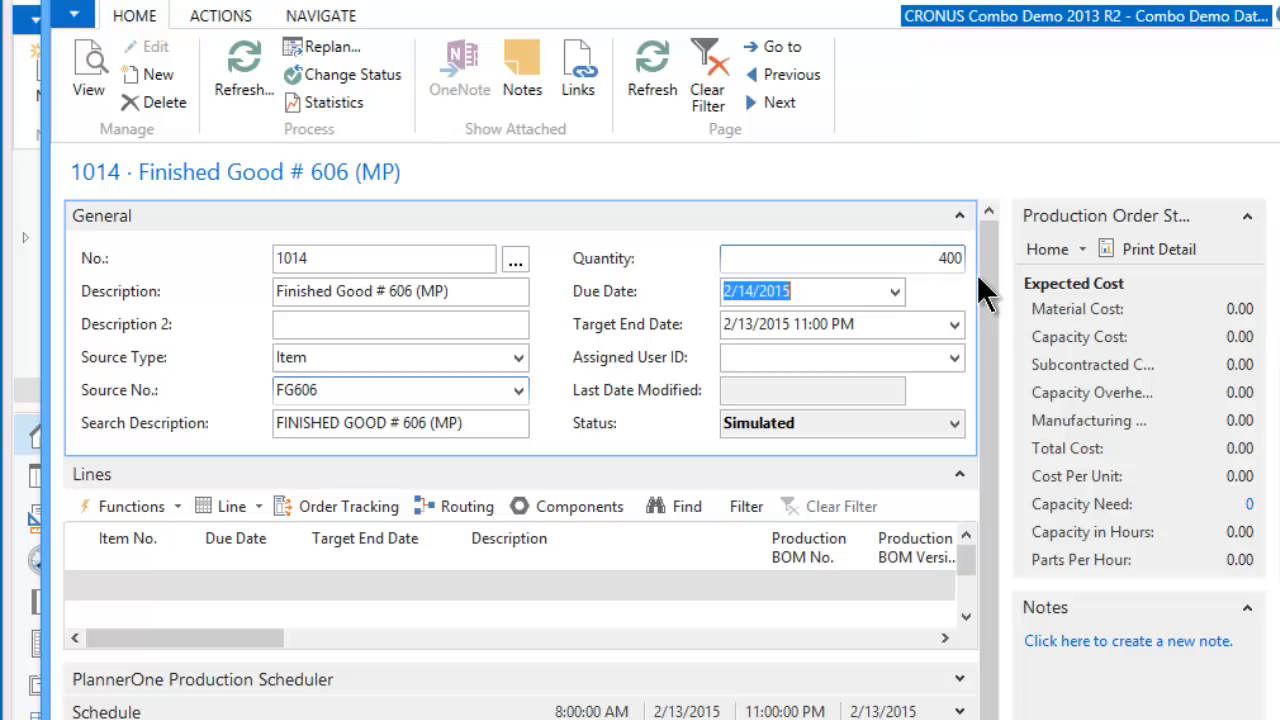
pyautogui.click(894, 291)
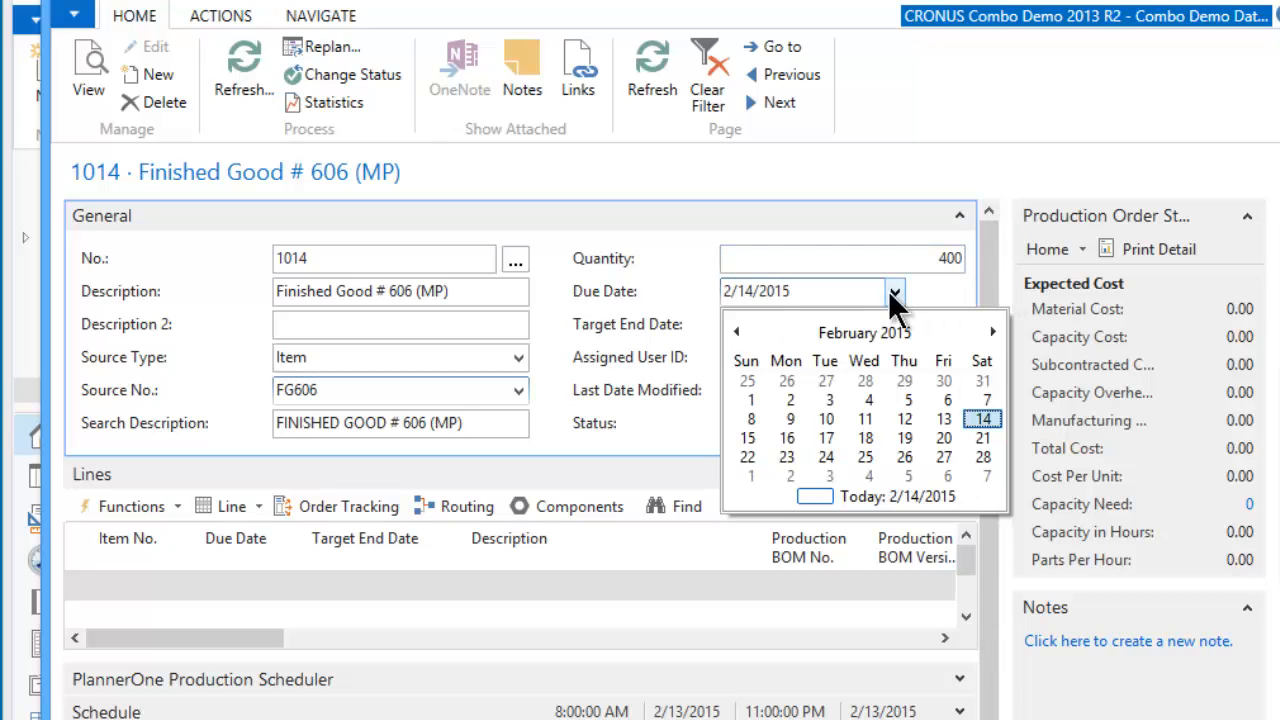
pyautogui.click(991, 331)
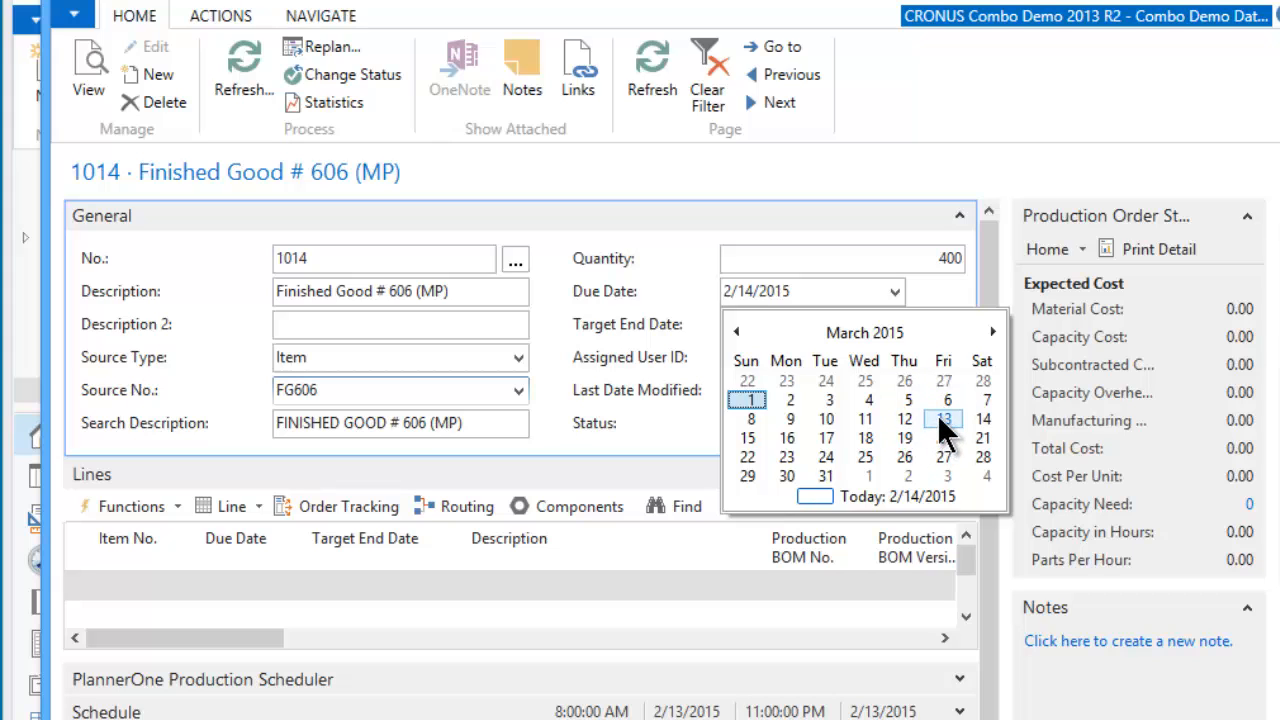
pyautogui.click(941, 418)
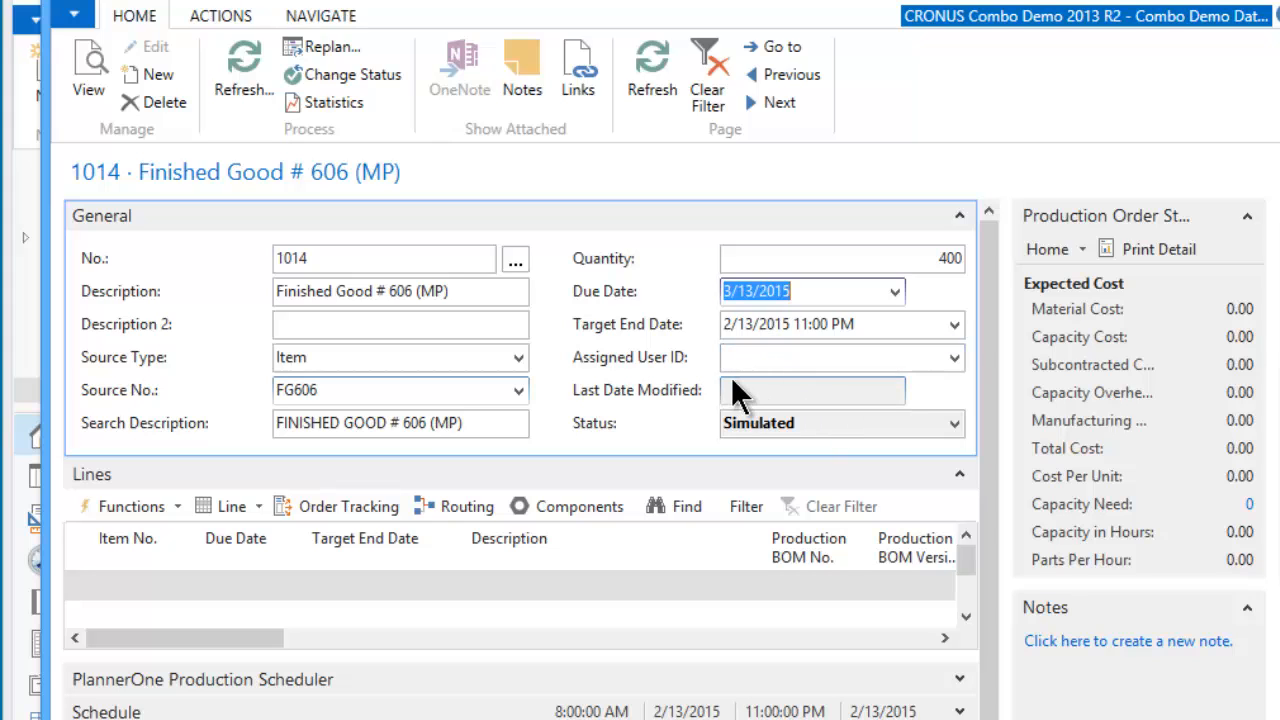
pyautogui.click(763, 355)
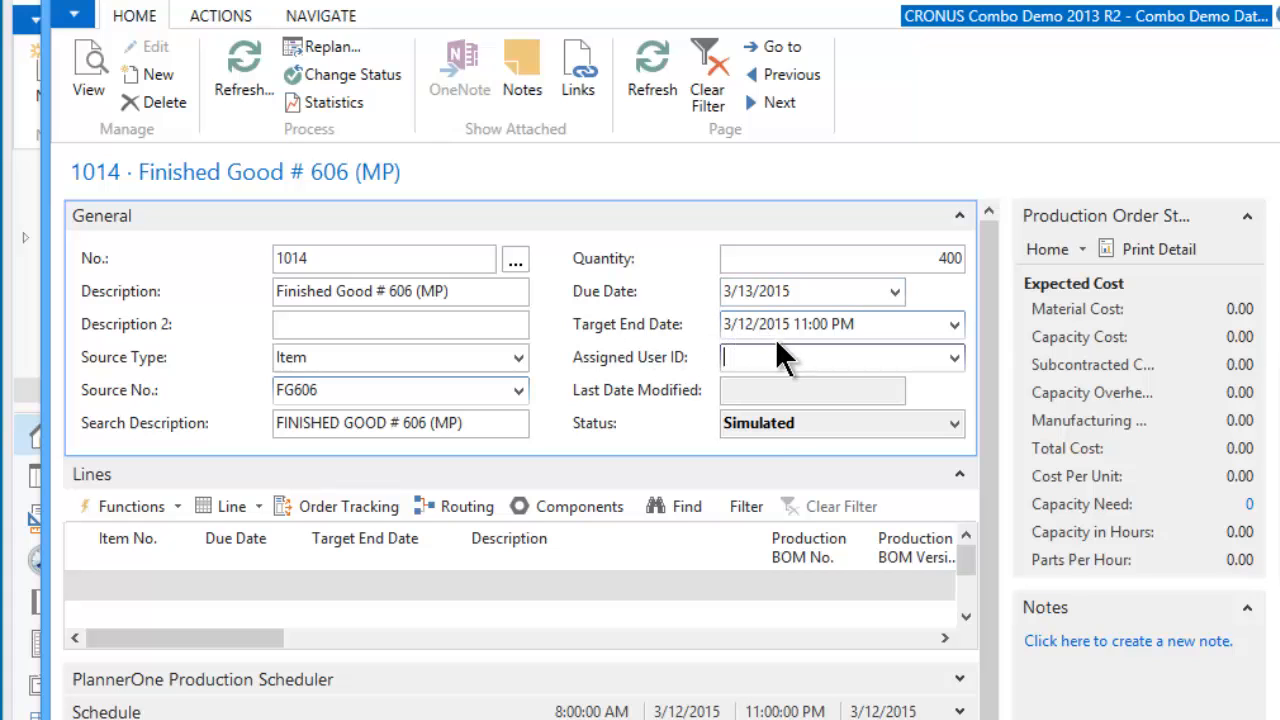
# Refresh the simulated order to generate its line and check the starting and ending dates of its routing operations.
pyautogui.click(414, 539)
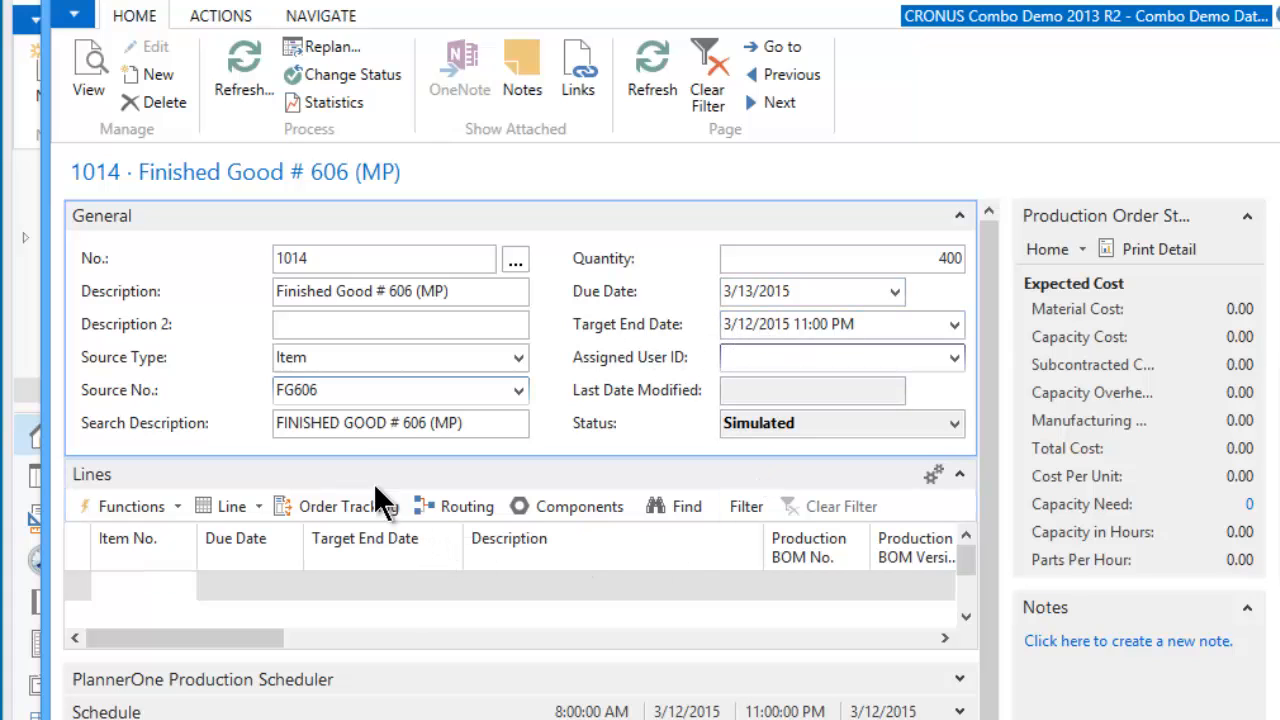
pyautogui.click(236, 62)
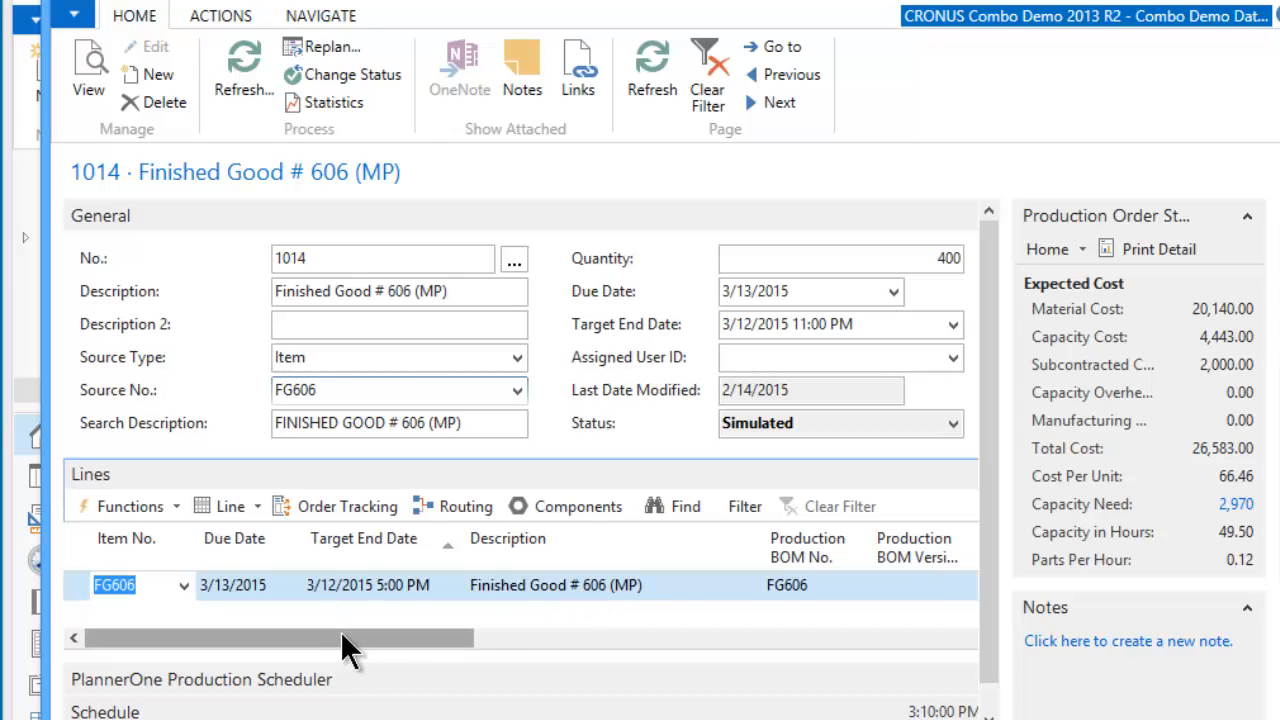
pyautogui.moveTo(340, 636); pyautogui.dragTo(651, 655)
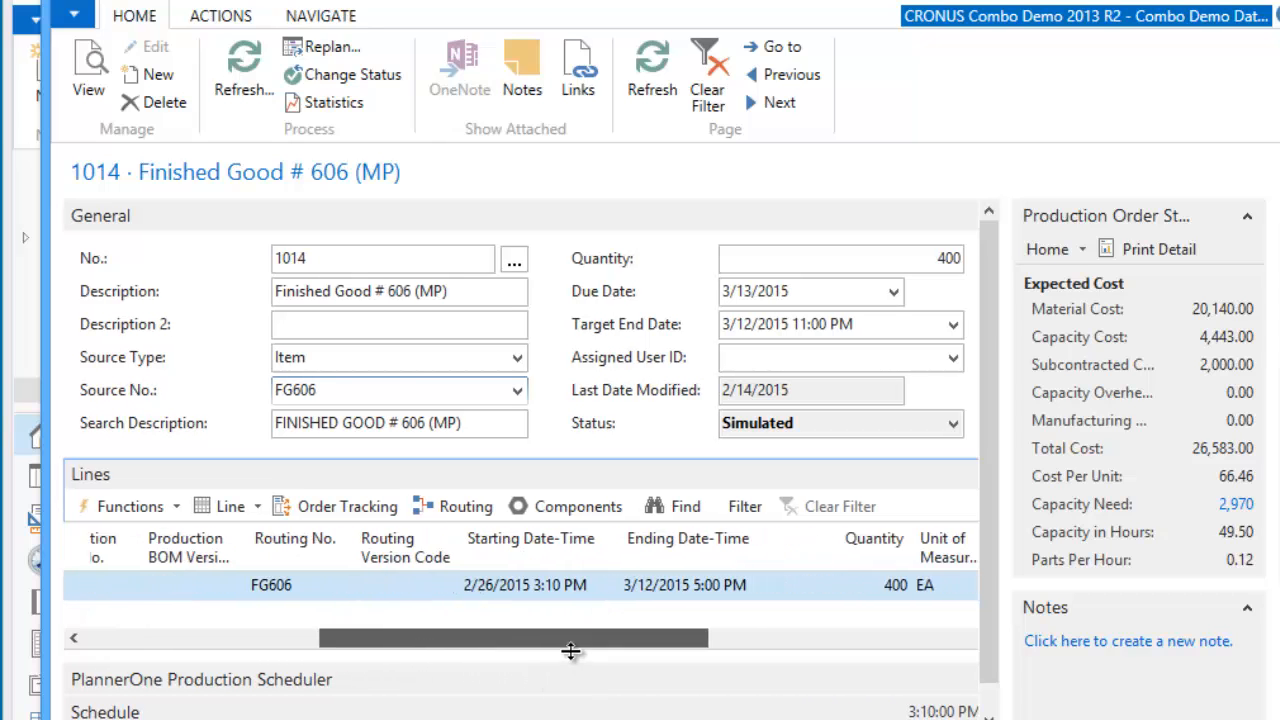
pyautogui.click(465, 510)
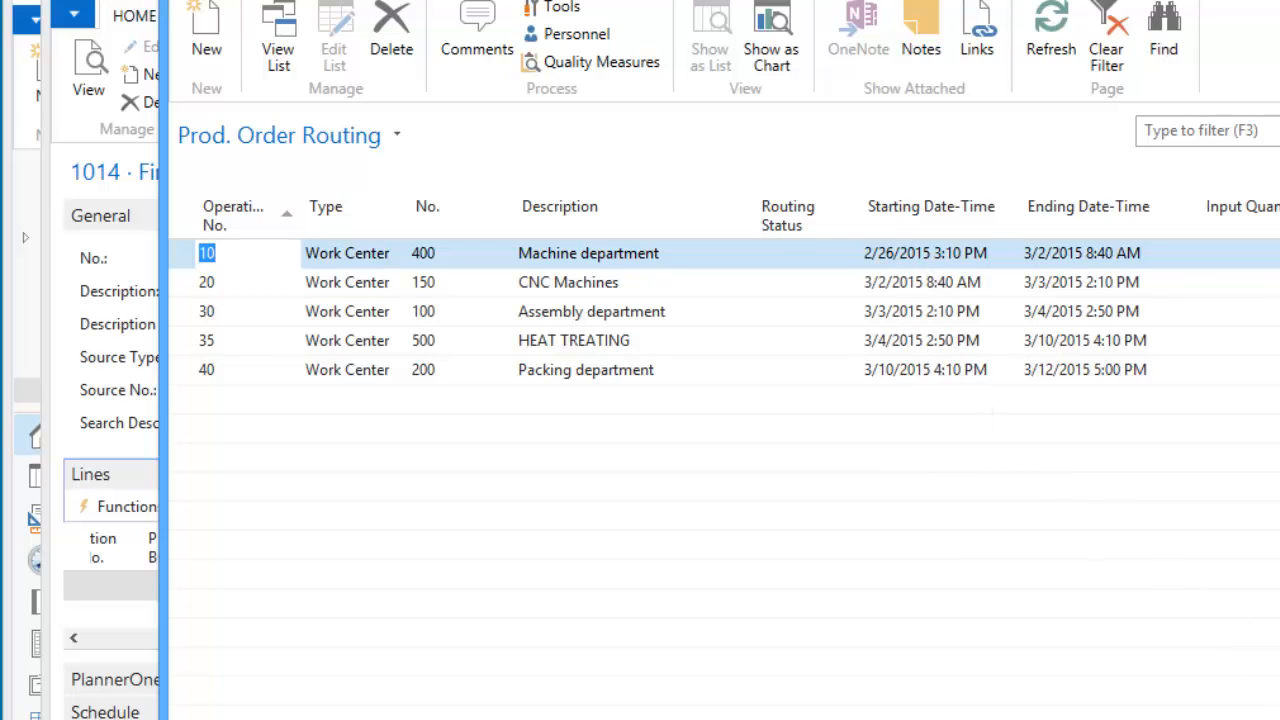
pyautogui.press('Escape')
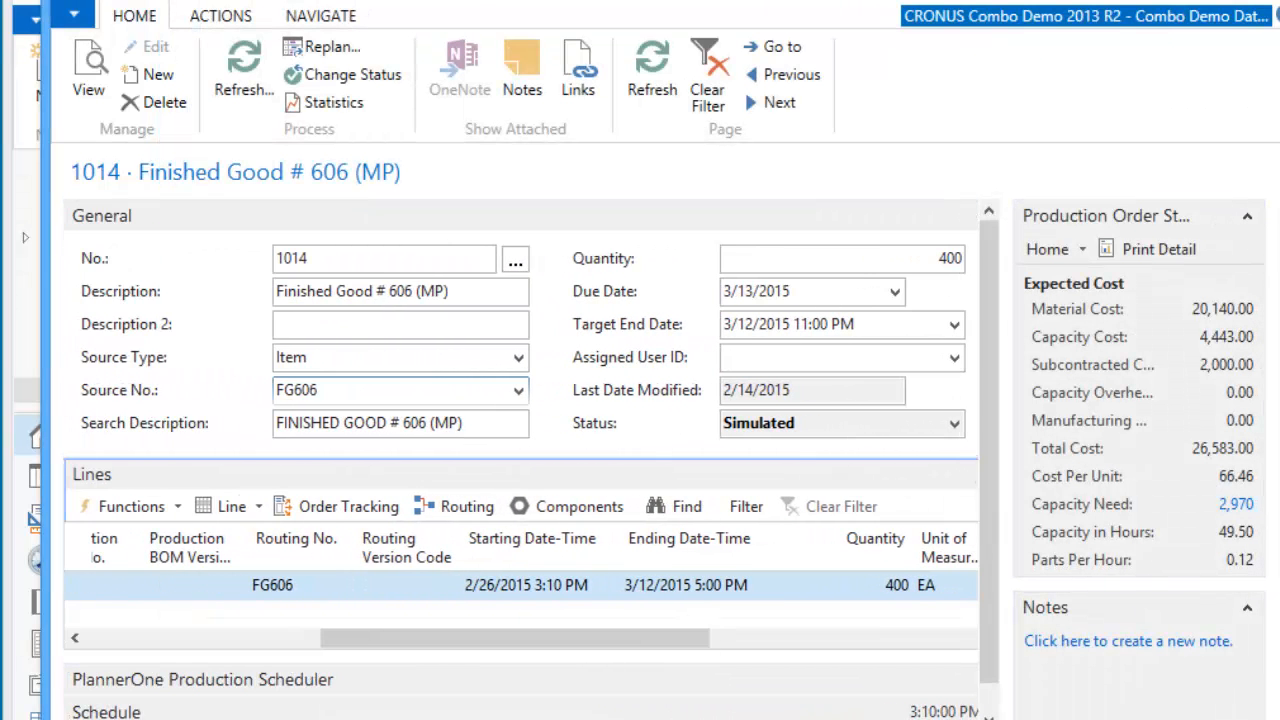
# Show the order's PlannerOne resource Gantt chart and view the operations waiting on the STAND-BY resource.
pyautogui.click(390, 694)
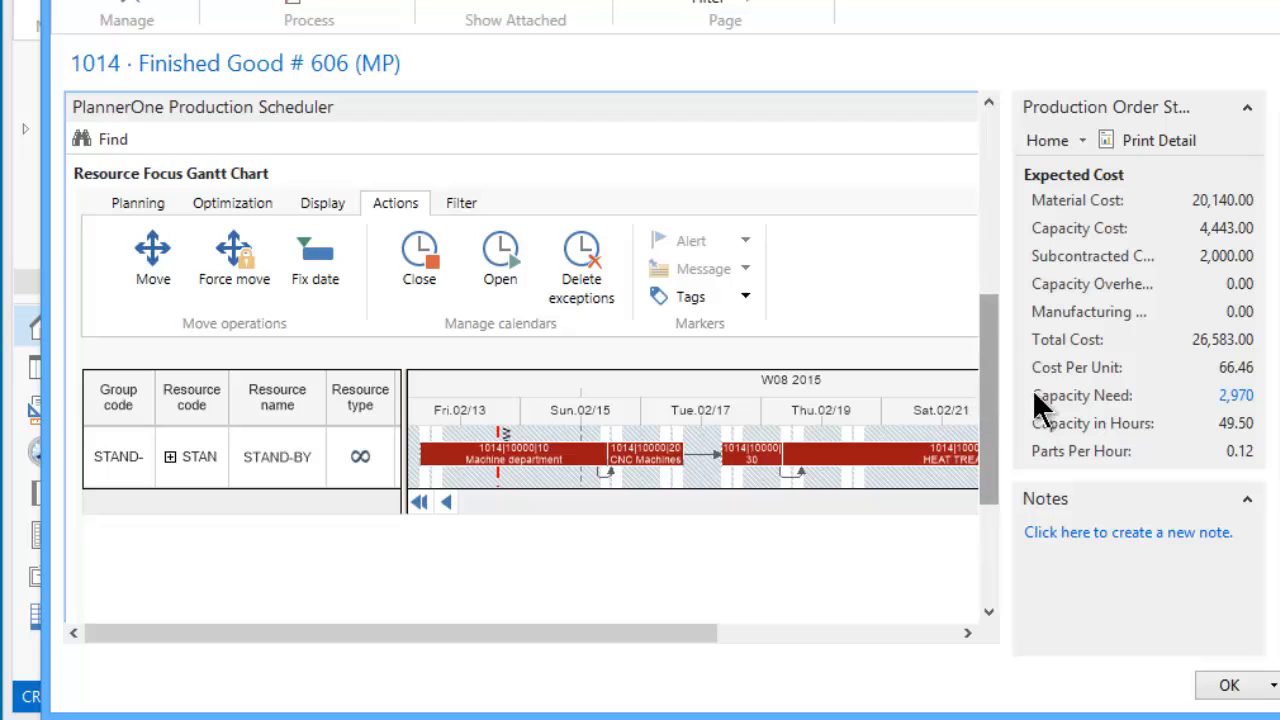
pyautogui.moveTo(1278, 400); pyautogui.dragTo(1279, 400)
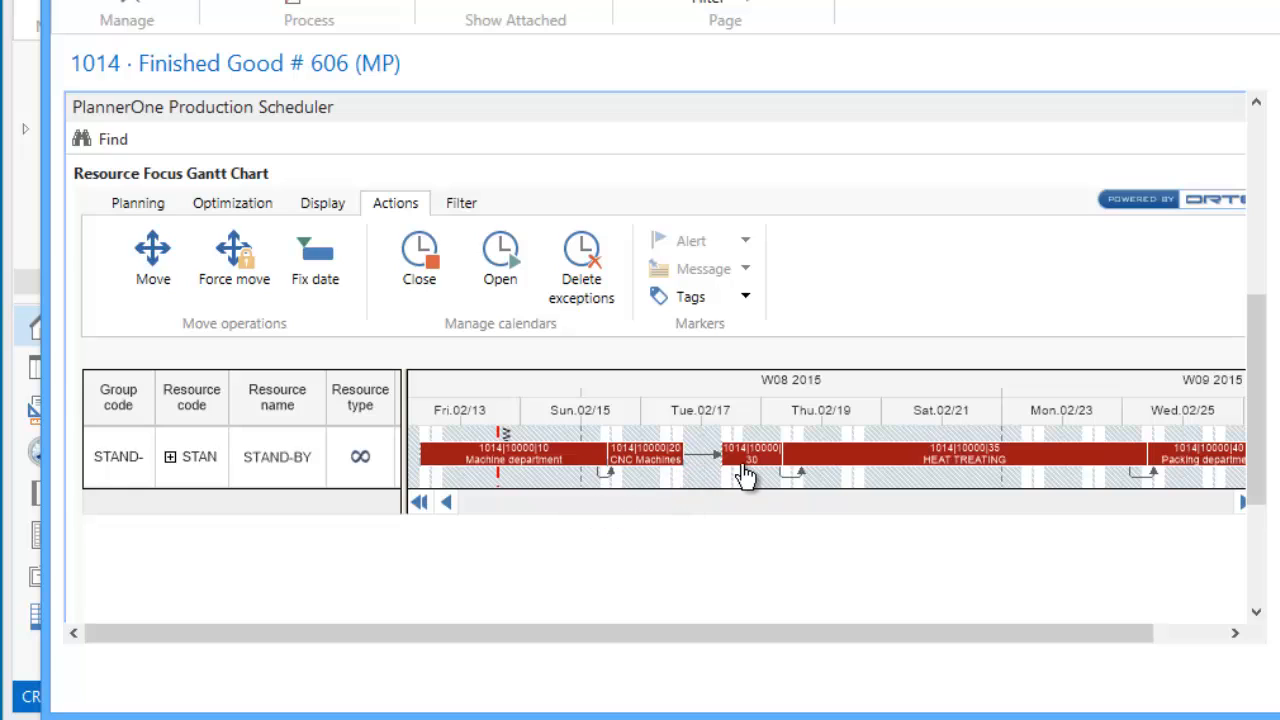
pyautogui.moveTo(745, 474)
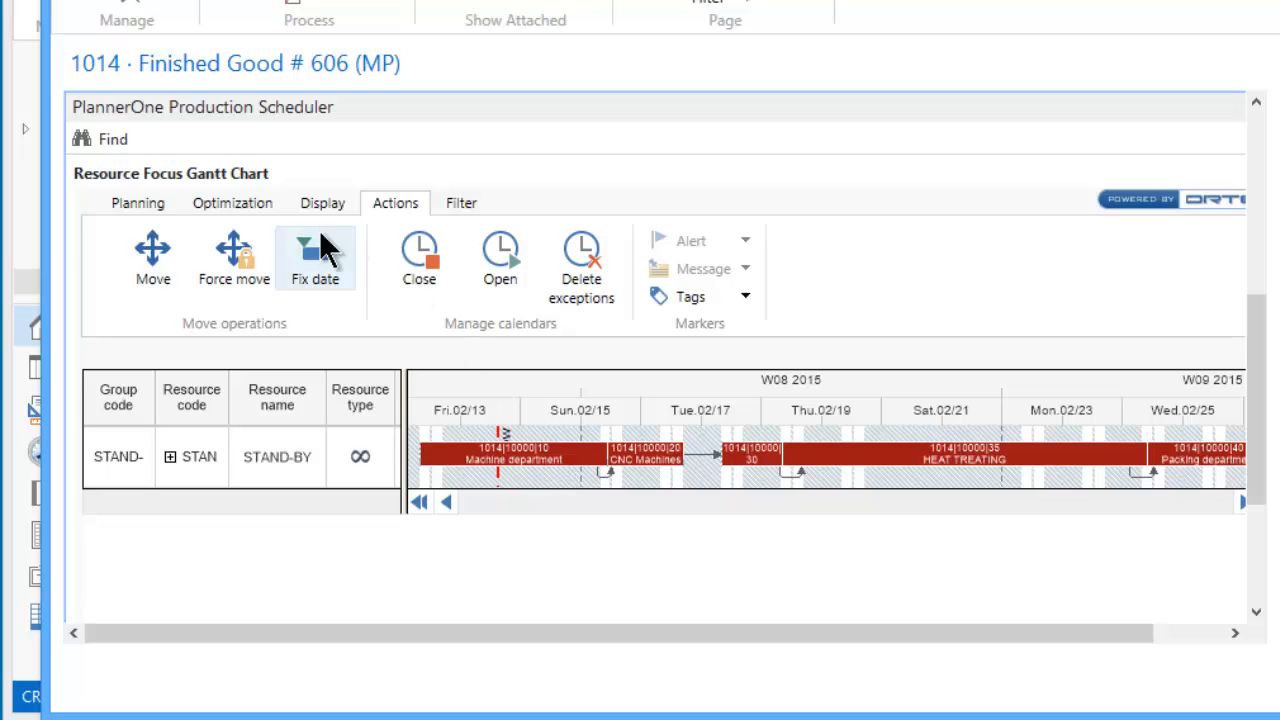
pyautogui.scroll(-1, 225, 218)
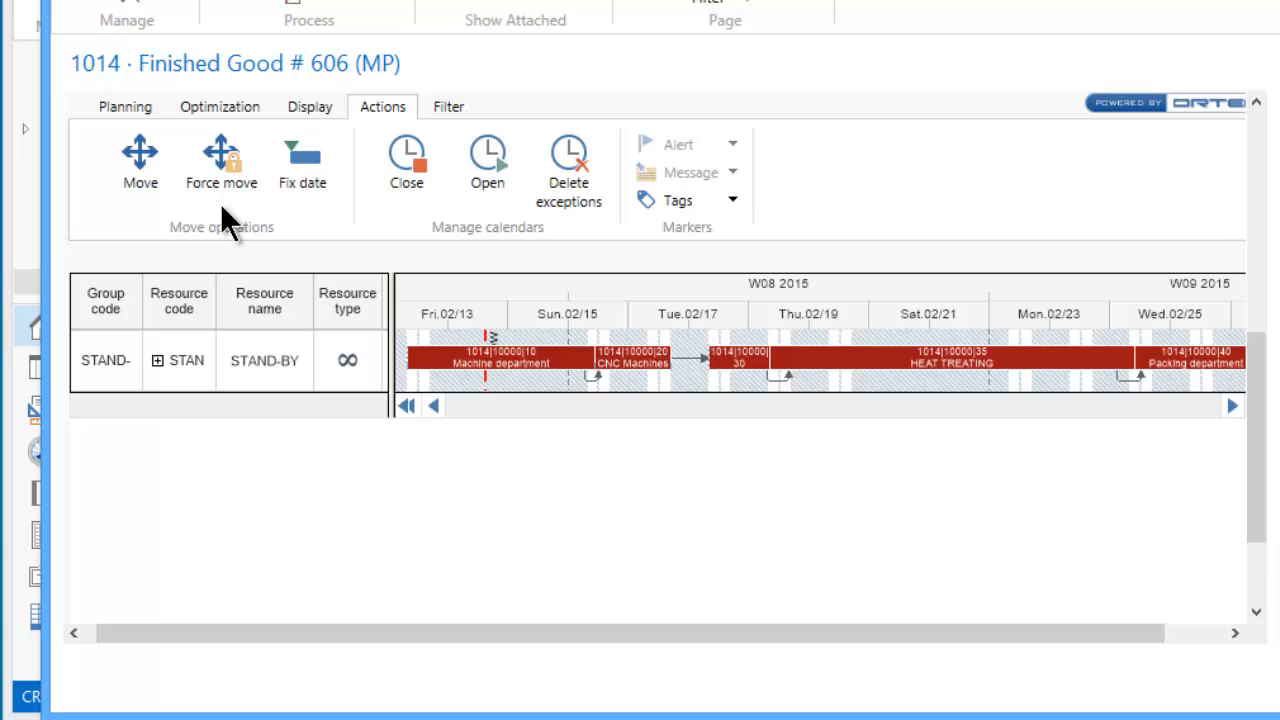
# Schedule all of the simulated order's operations in PlannerOne, keeping the proposed planning start date.
pyautogui.click(218, 107)
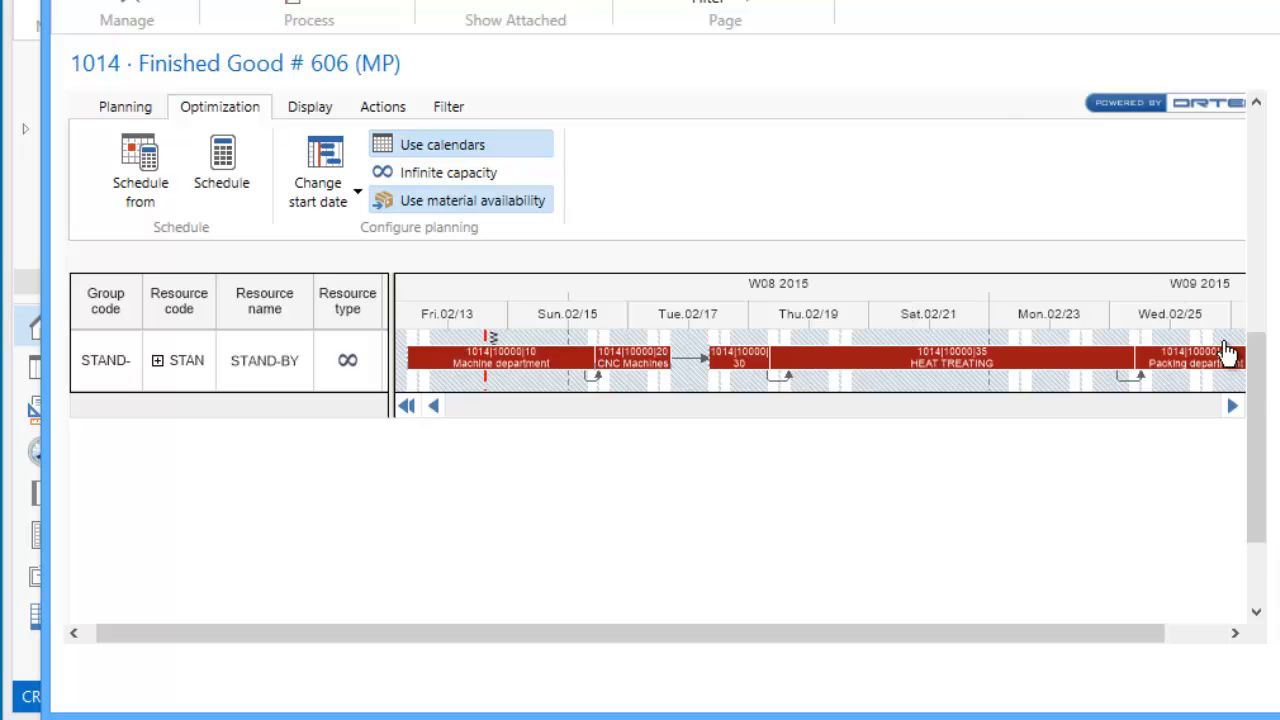
pyautogui.moveTo(1260, 390); pyautogui.dragTo(1258, 165)
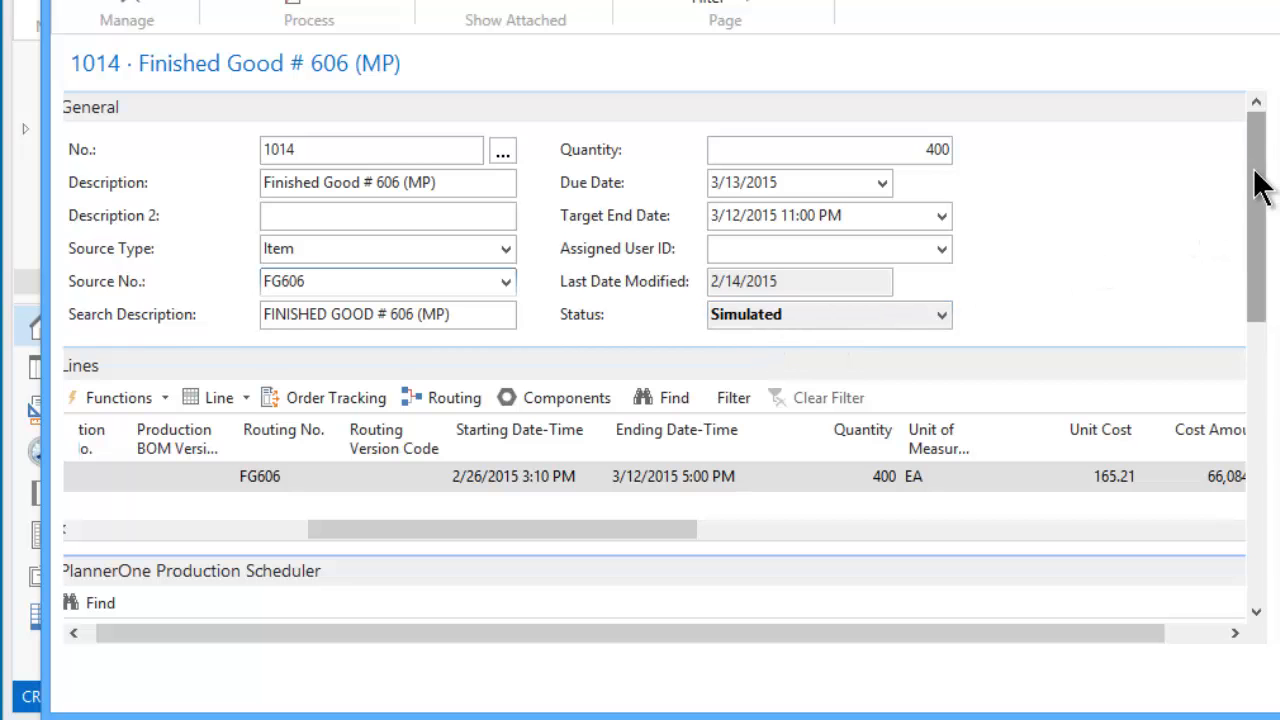
pyautogui.moveTo(1257, 171); pyautogui.dragTo(1260, 375)
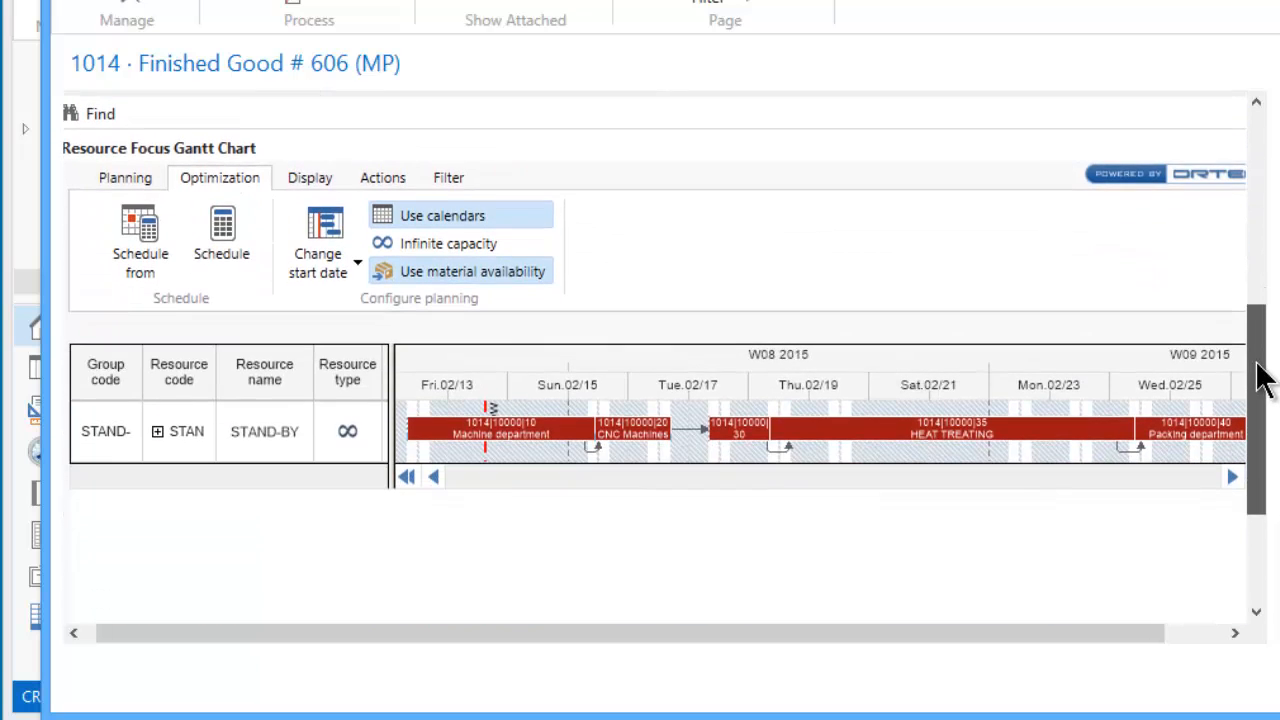
pyautogui.click(224, 238)
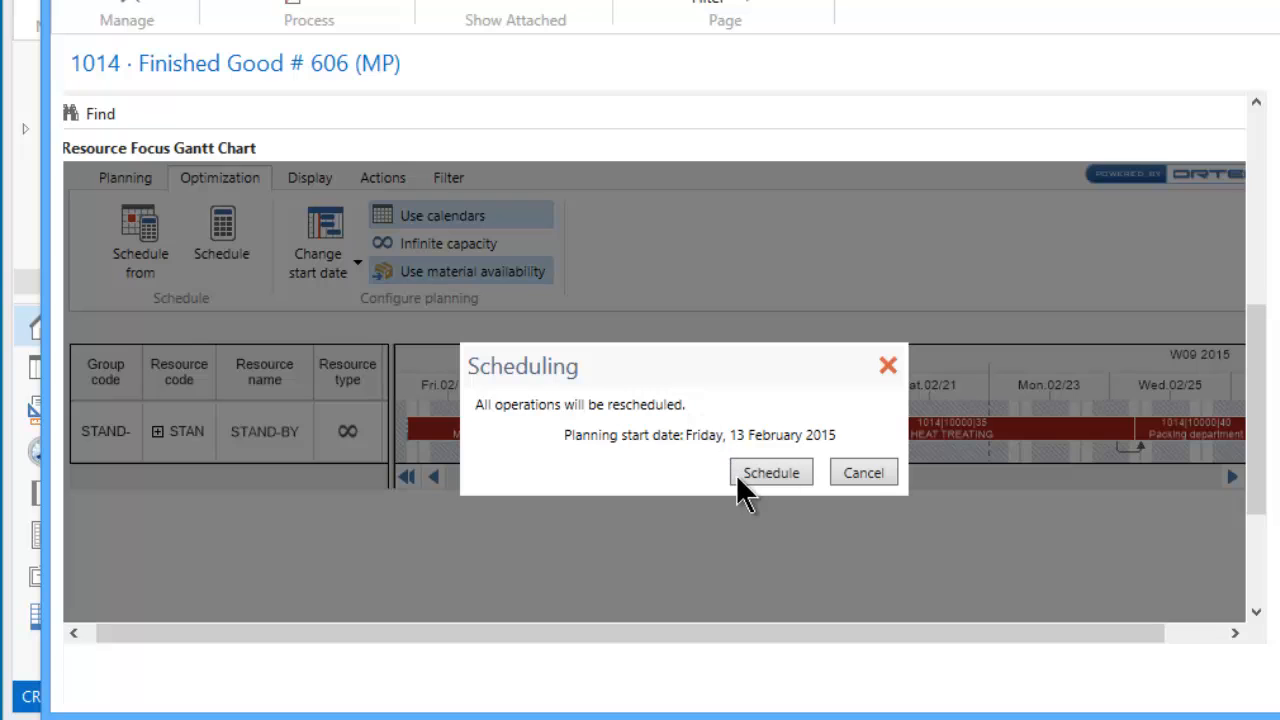
pyautogui.scroll(-1, 765, 480)
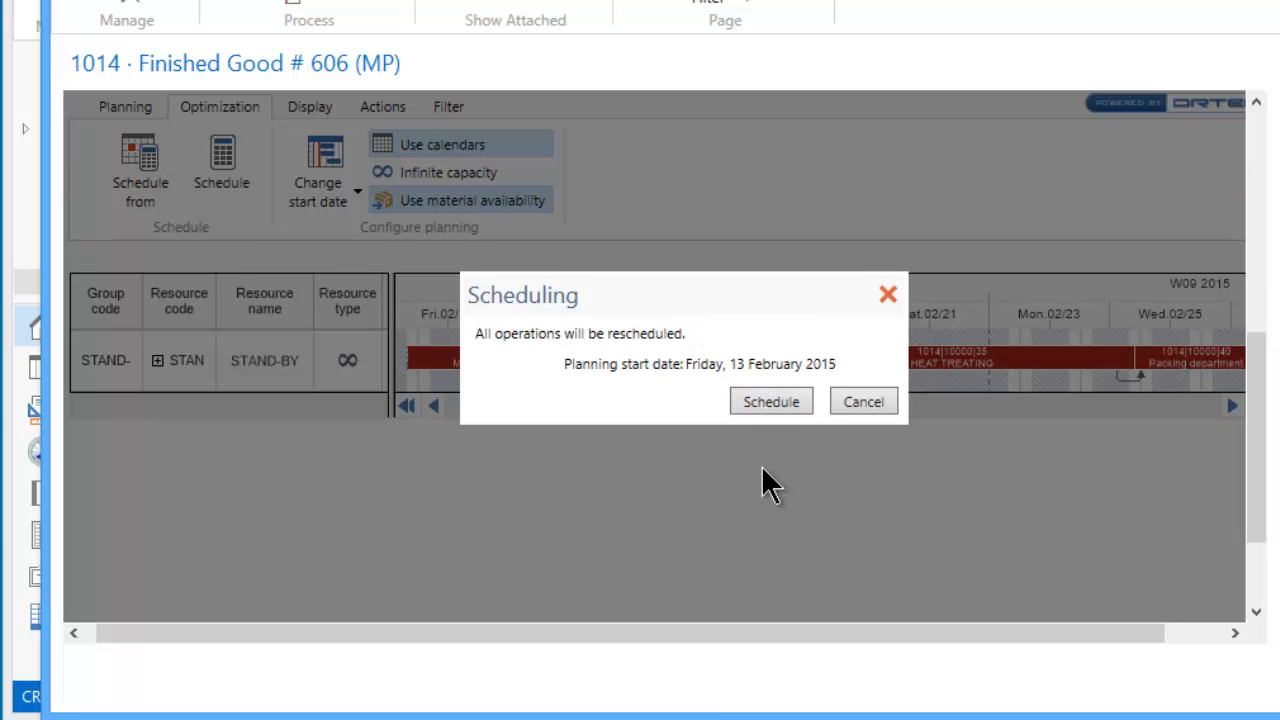
pyautogui.click(767, 400)
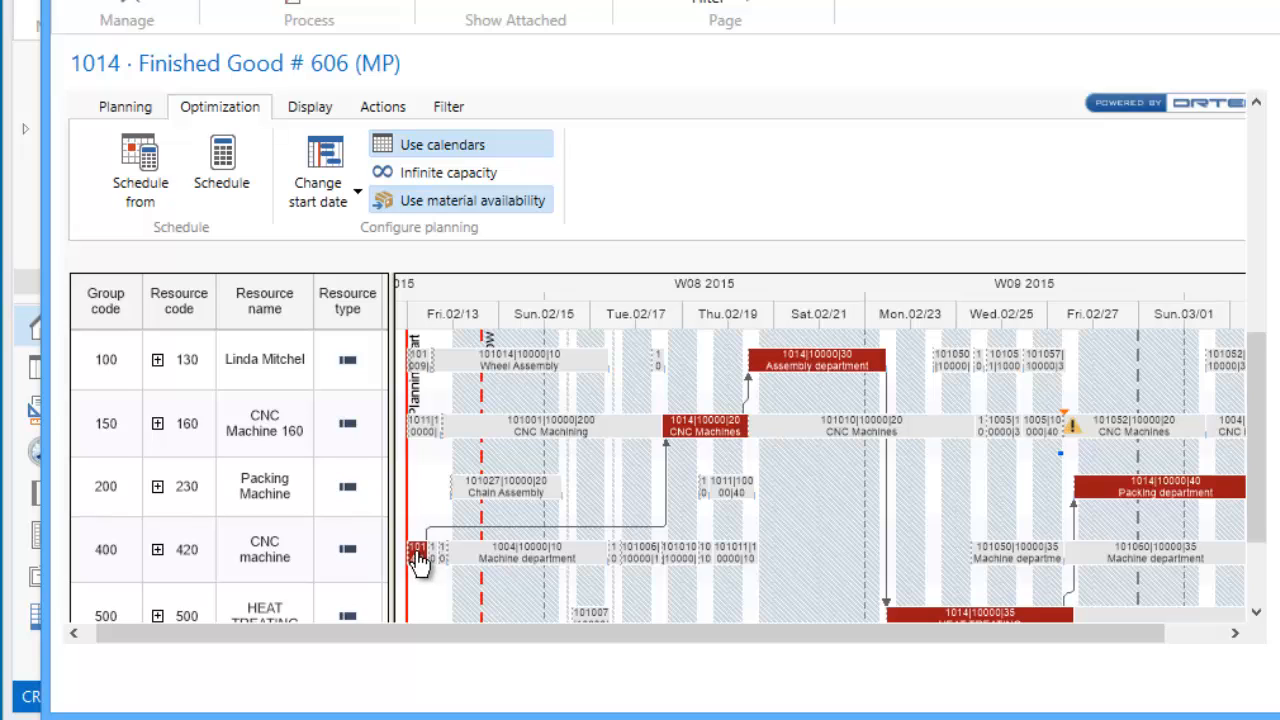
# Examine the scheduled operations of order 1014 across the resources, from the Machine department through the end of the Packing department operation.
pyautogui.moveTo(417, 556)
pyautogui.scroll(-2, 1265, 448)
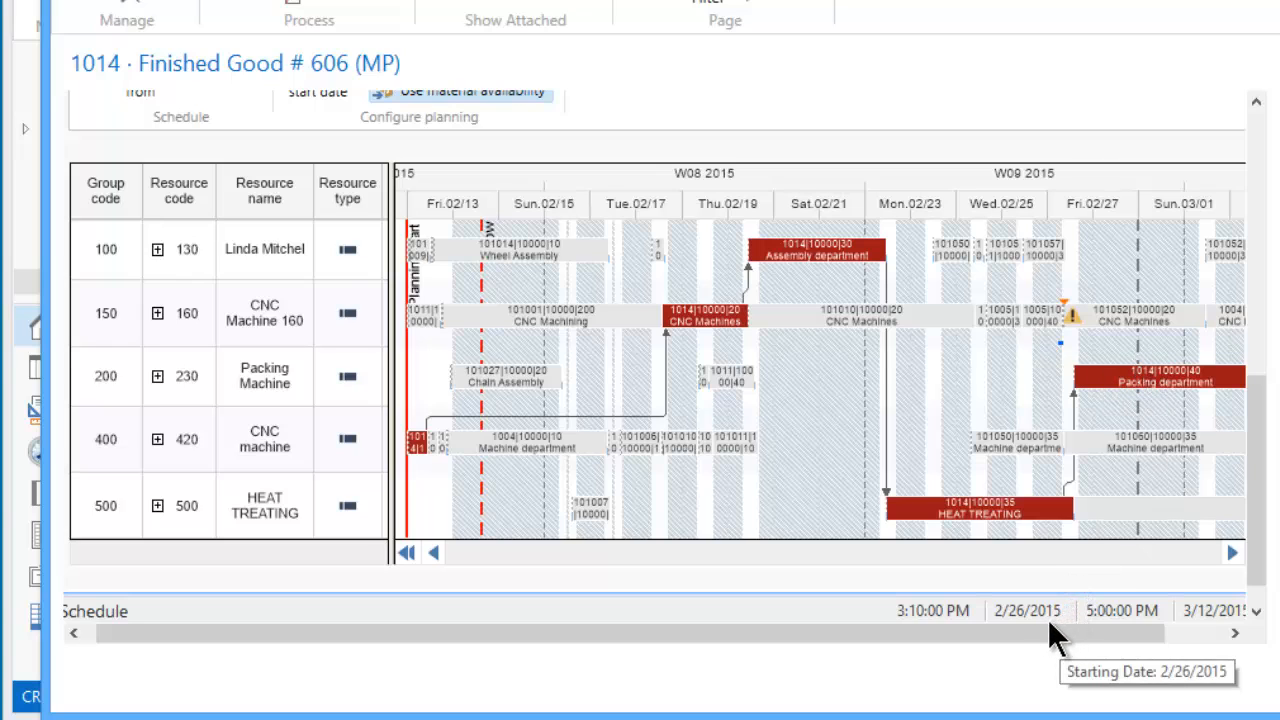
pyautogui.moveTo(1020, 632); pyautogui.dragTo(1111, 632)
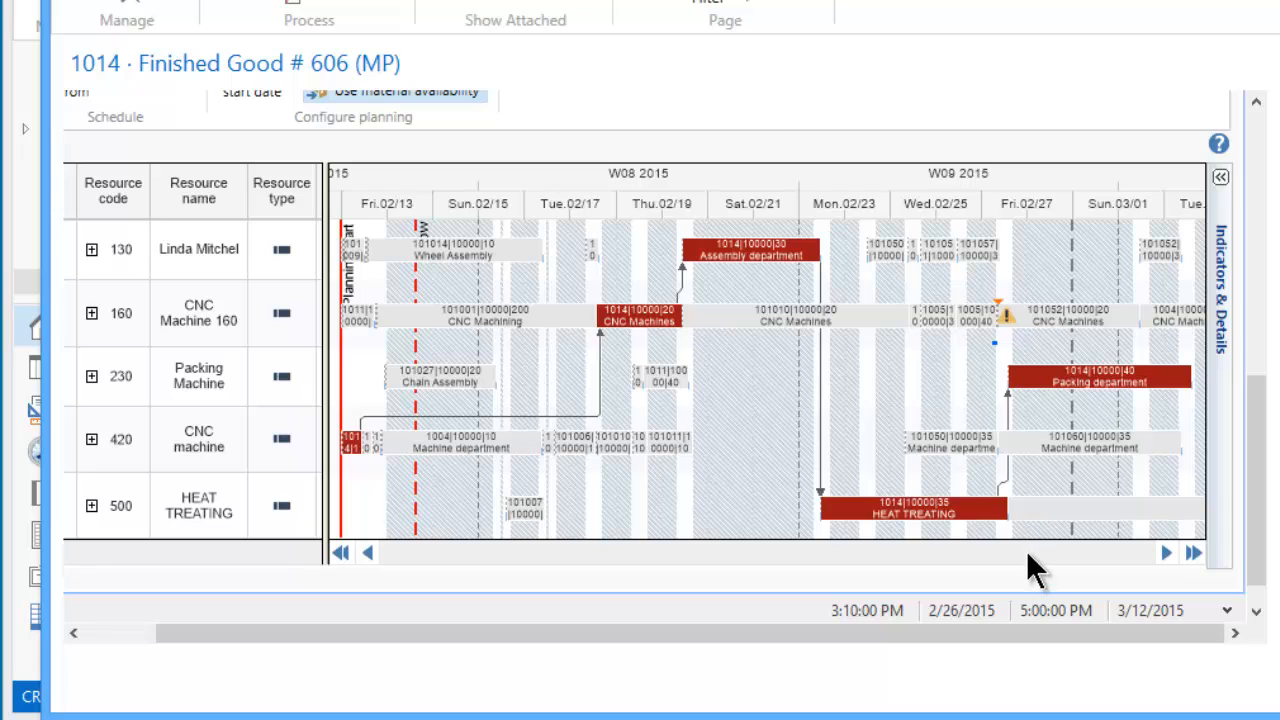
pyautogui.click(1164, 552)
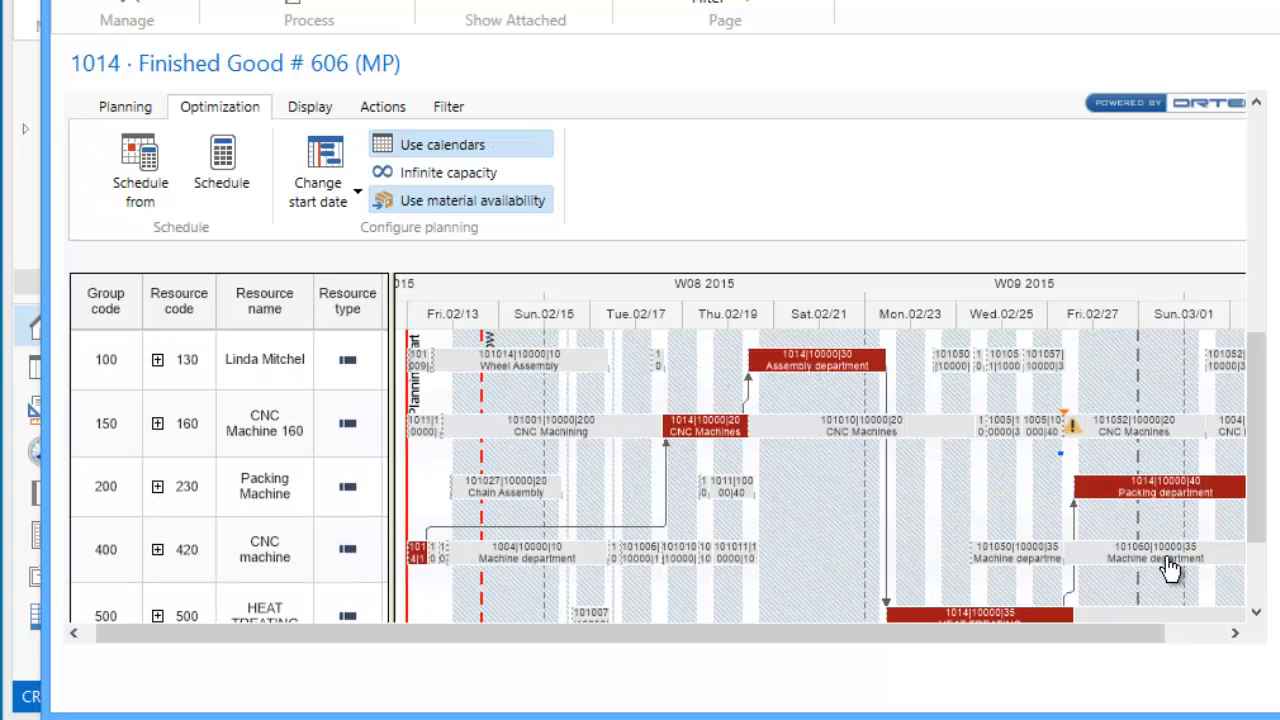
pyautogui.click(1234, 633)
pyautogui.click(1234, 633)
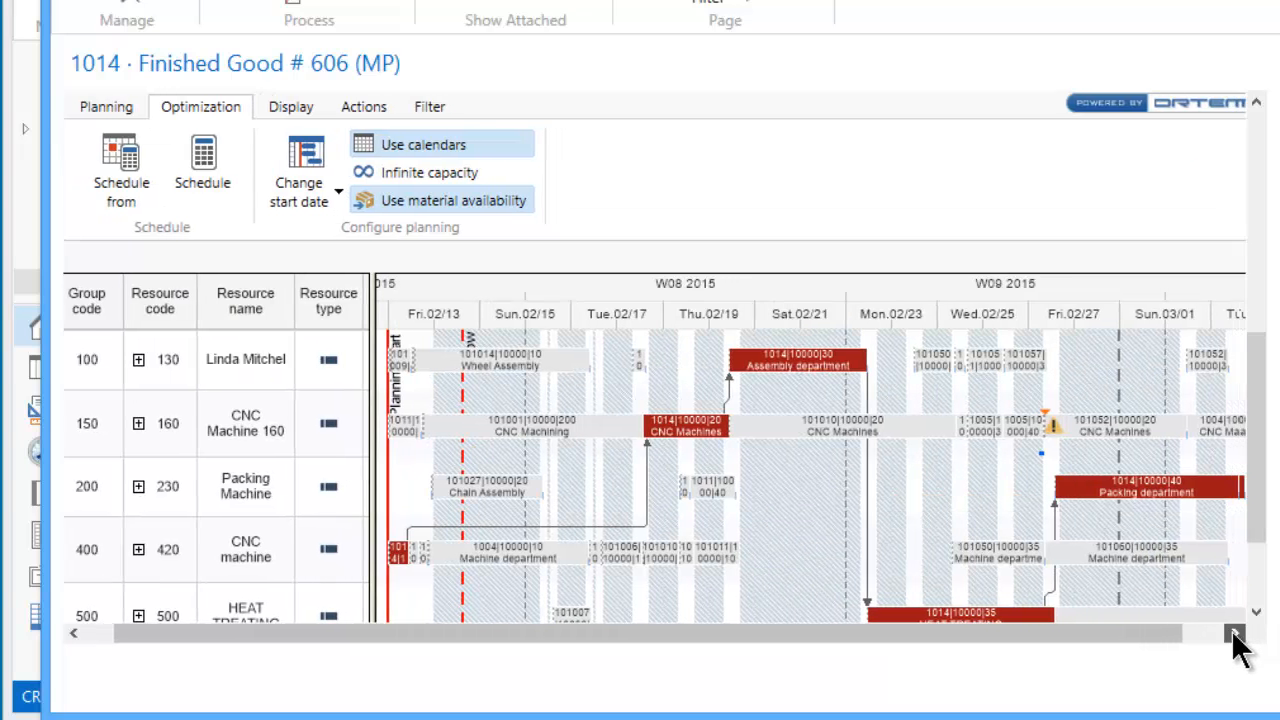
pyautogui.click(1234, 633)
pyautogui.click(1234, 633)
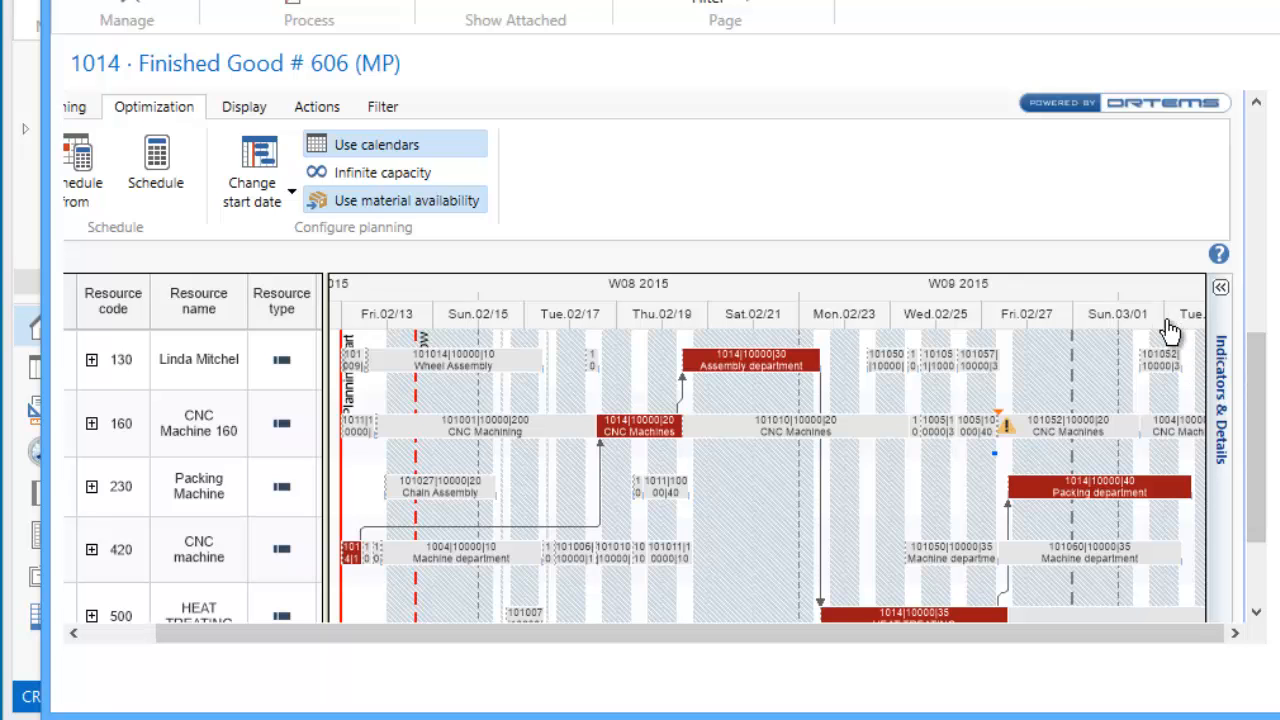
# Compare the simulated order line's starting and ending date-times with its operations on the PlannerOne Gantt chart.
pyautogui.moveTo(1260, 400); pyautogui.dragTo(1260, 163)
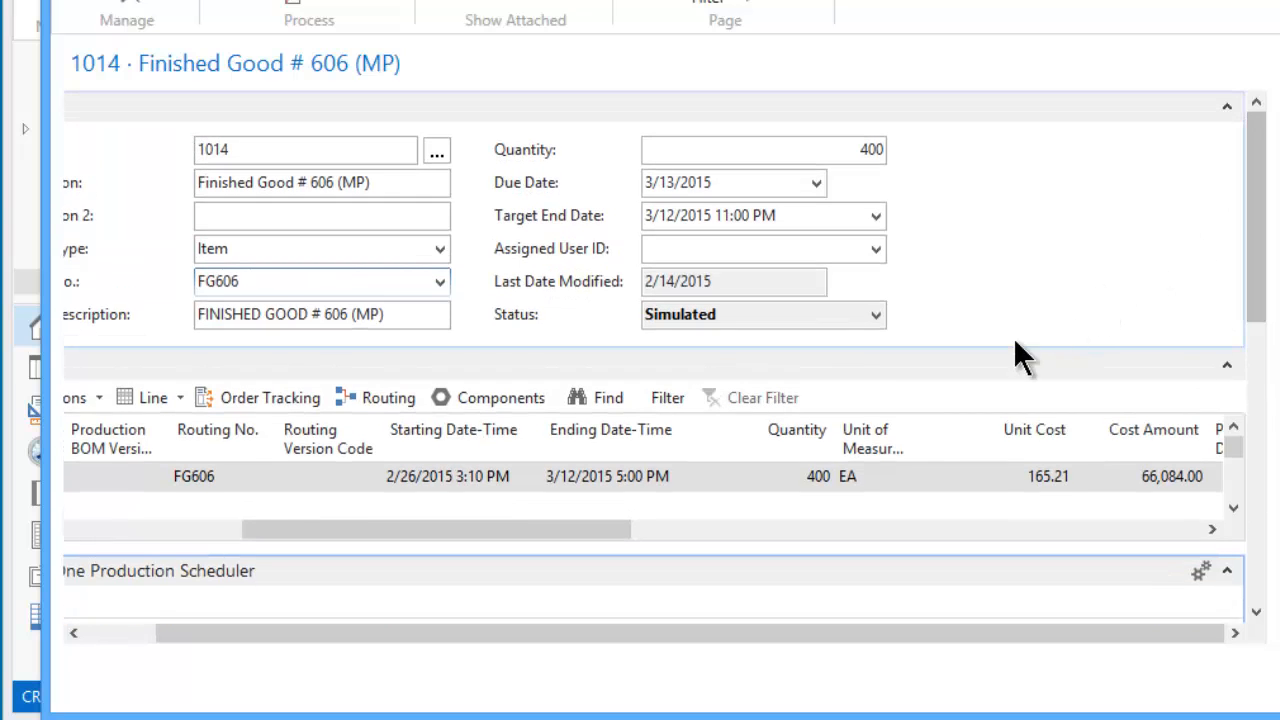
pyautogui.click(568, 480)
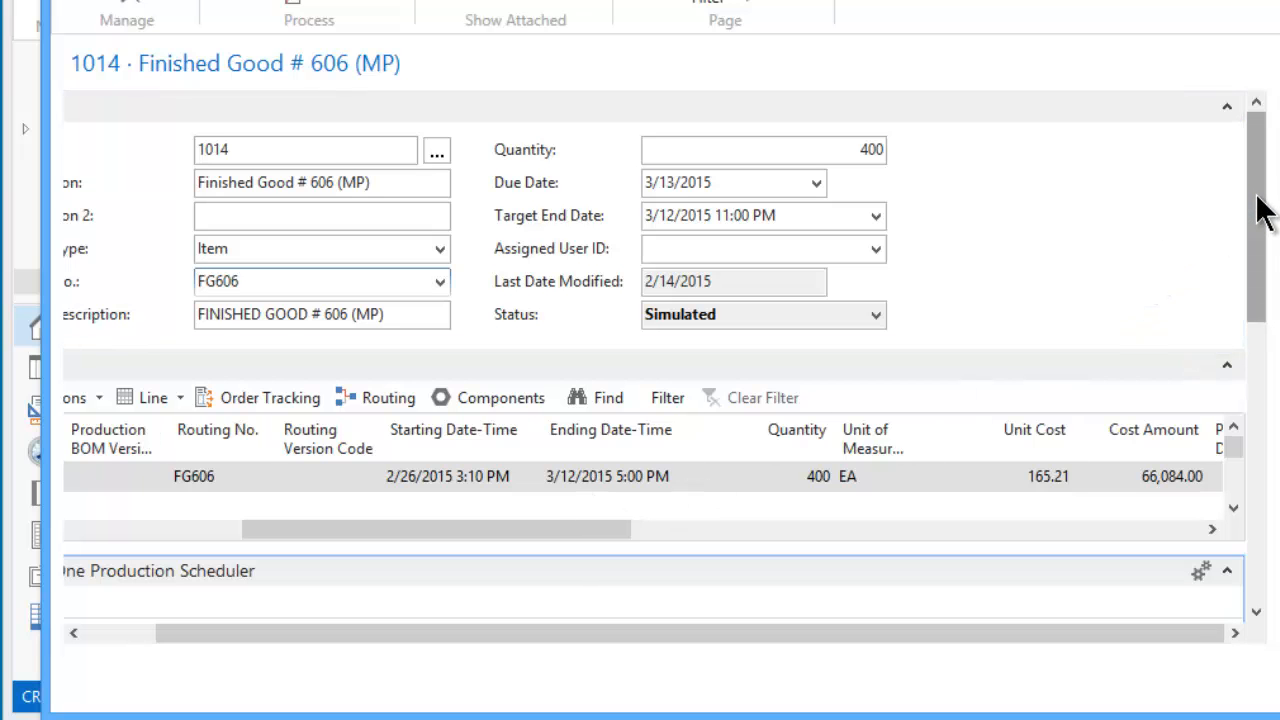
pyautogui.moveTo(1260, 213); pyautogui.dragTo(1262, 420)
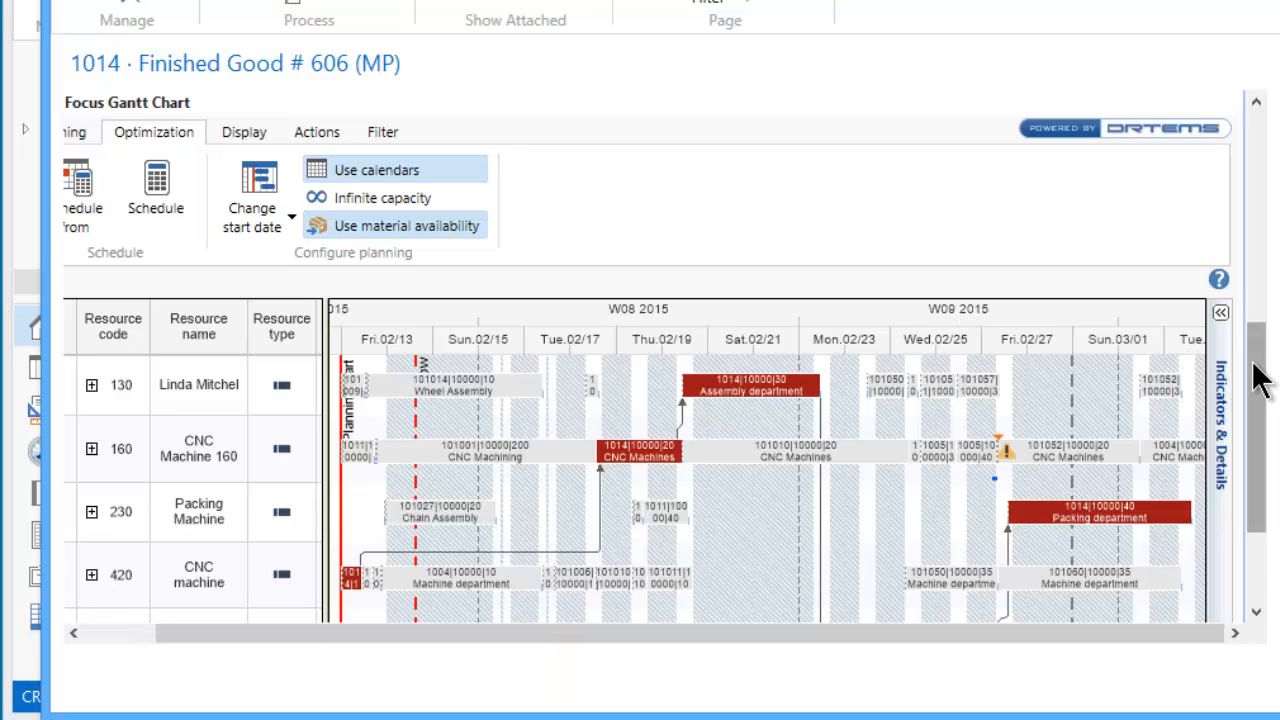
pyautogui.moveTo(1257, 366); pyautogui.dragTo(1265, 165)
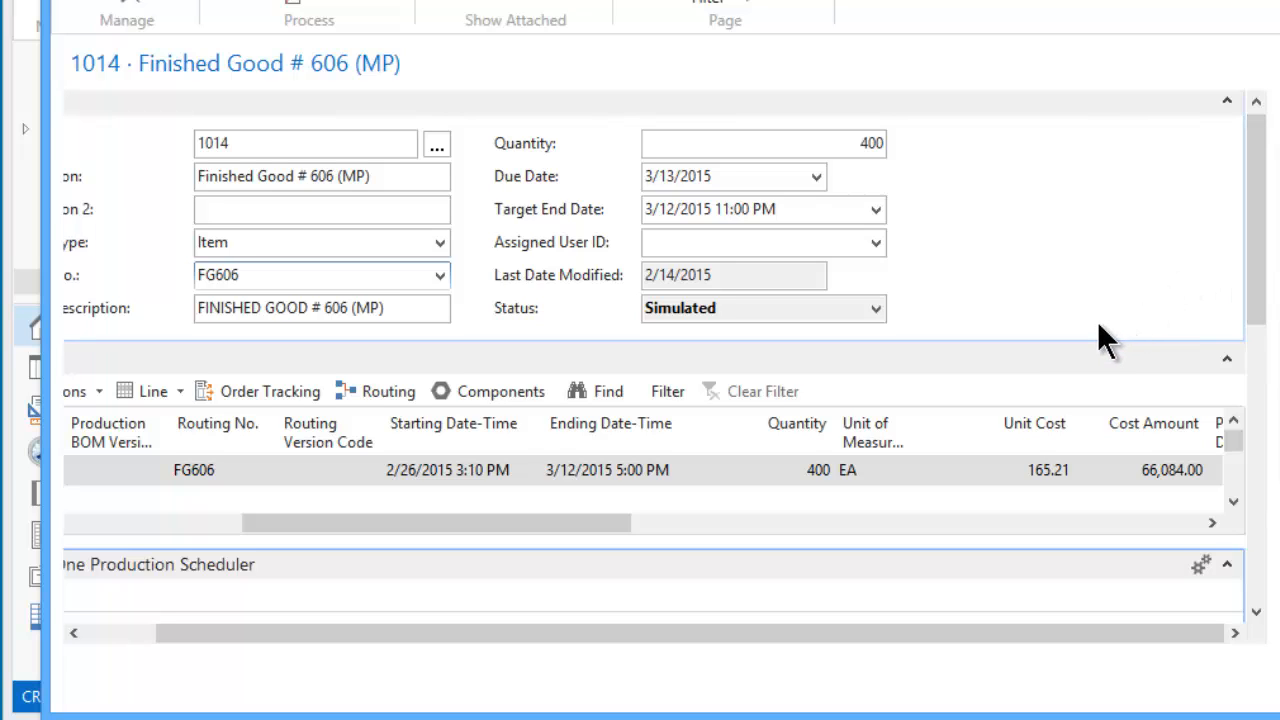
pyautogui.click(462, 470)
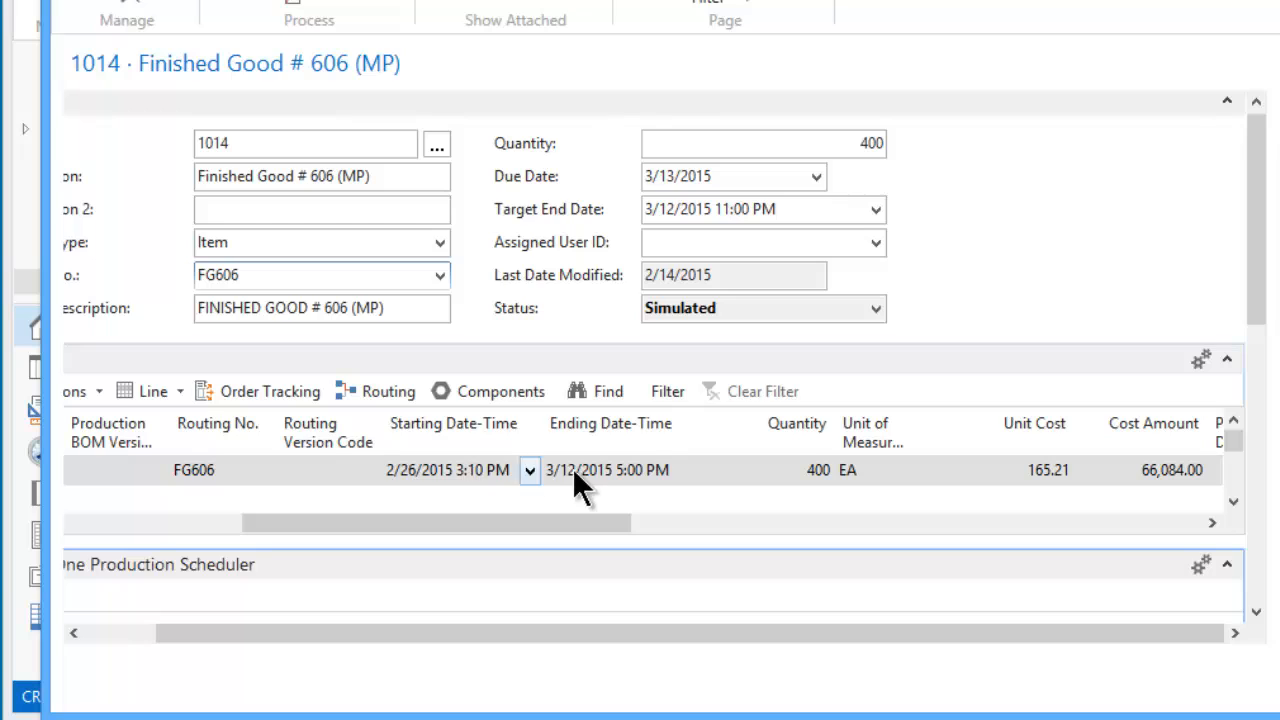
pyautogui.click(435, 470)
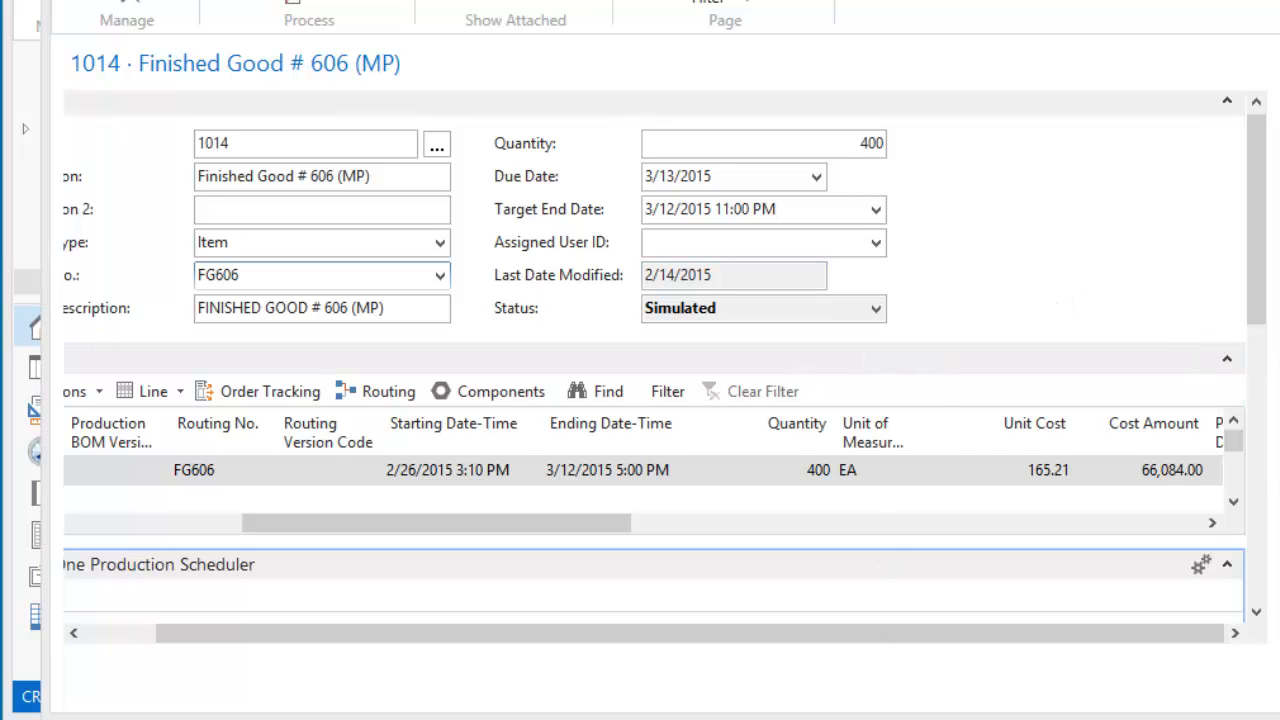
# Switch to the PDF daily guide and read the 2:00 entry about linking two released production orders for the same item.
pyautogui.click(856, 718)
pyautogui.scroll(-10, 1183, 410)
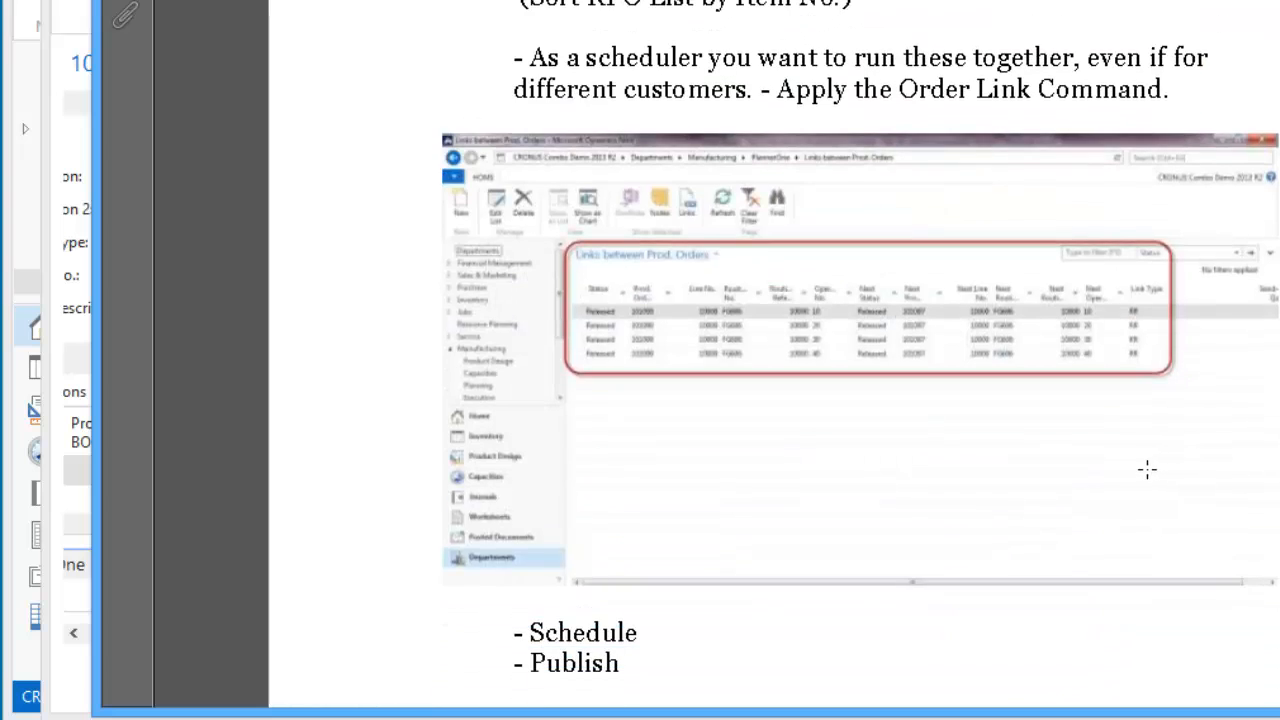
pyautogui.scroll(1, 1140, 465)
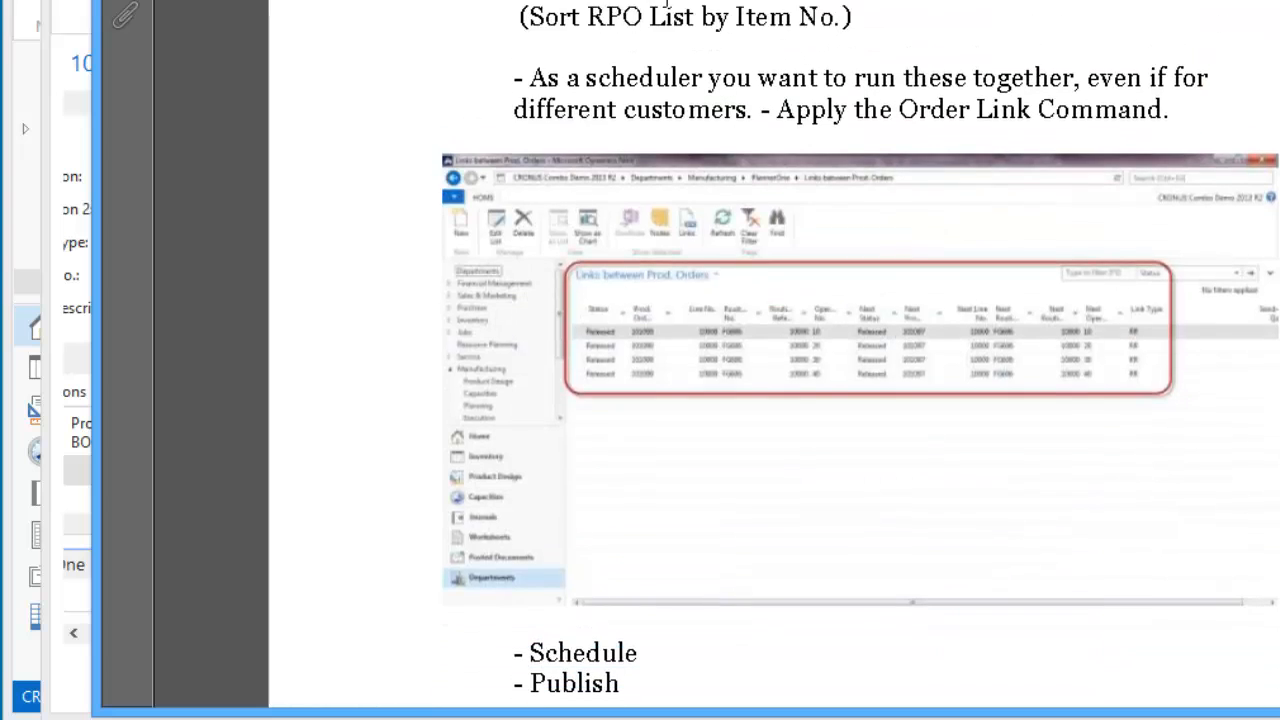
pyautogui.scroll(3, 722, 3)
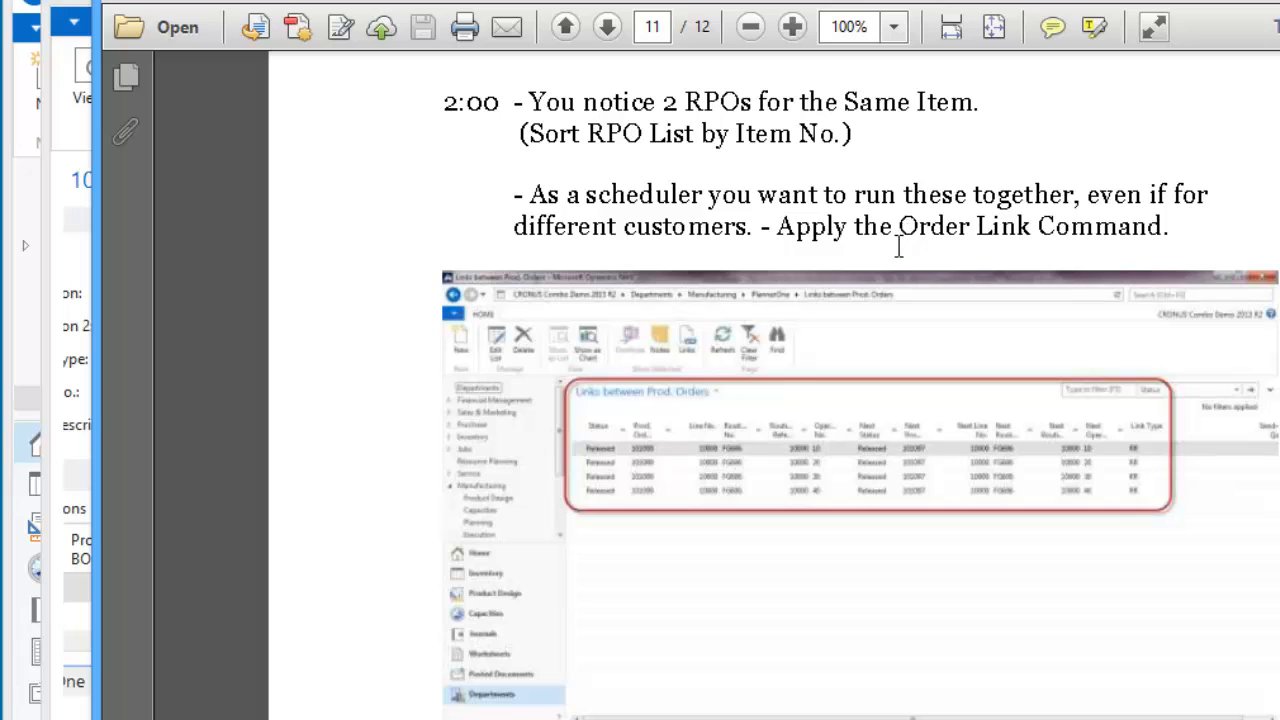
pyautogui.scroll(-2, 900, 250)
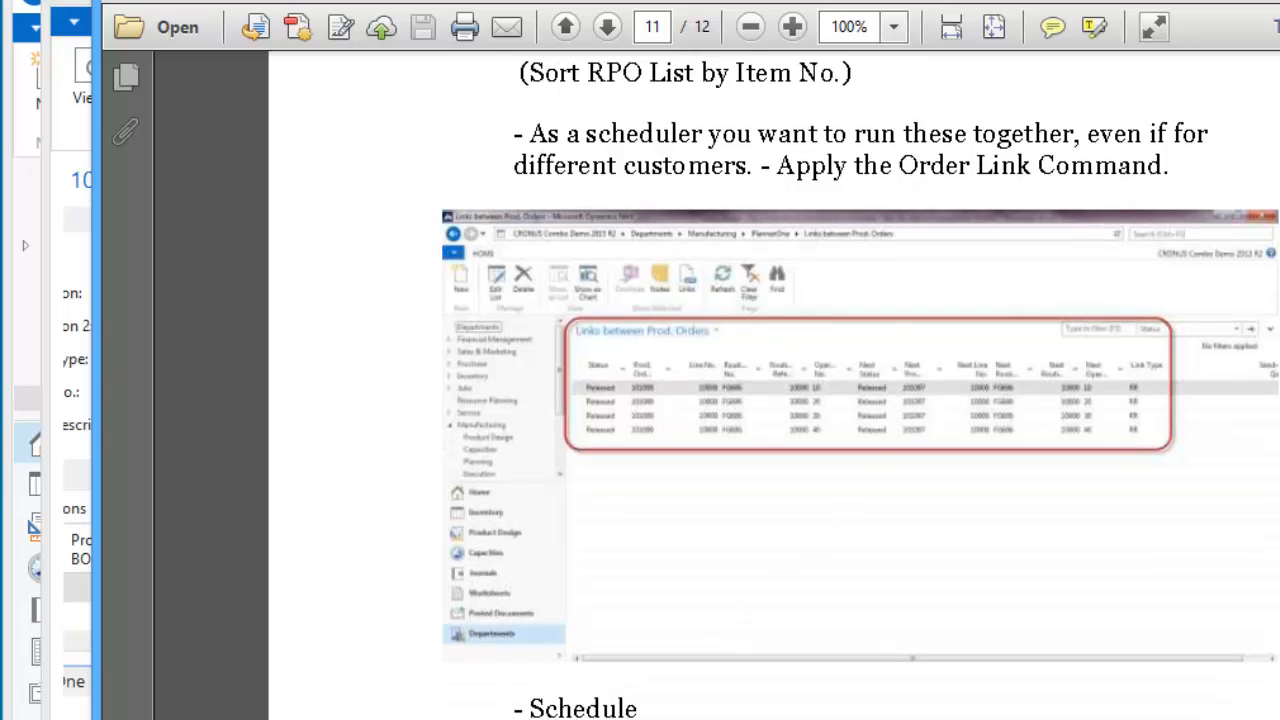
pyautogui.scroll(2, 924, 697)
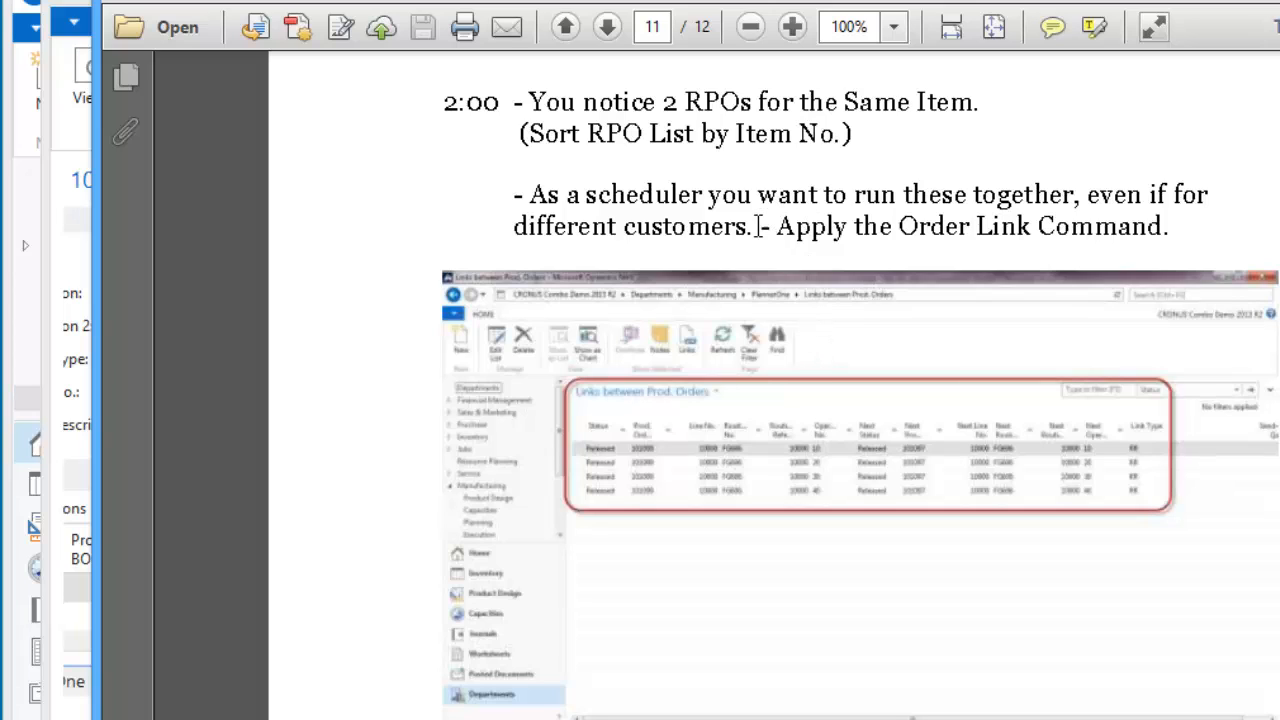
pyautogui.scroll(-1, 758, 297)
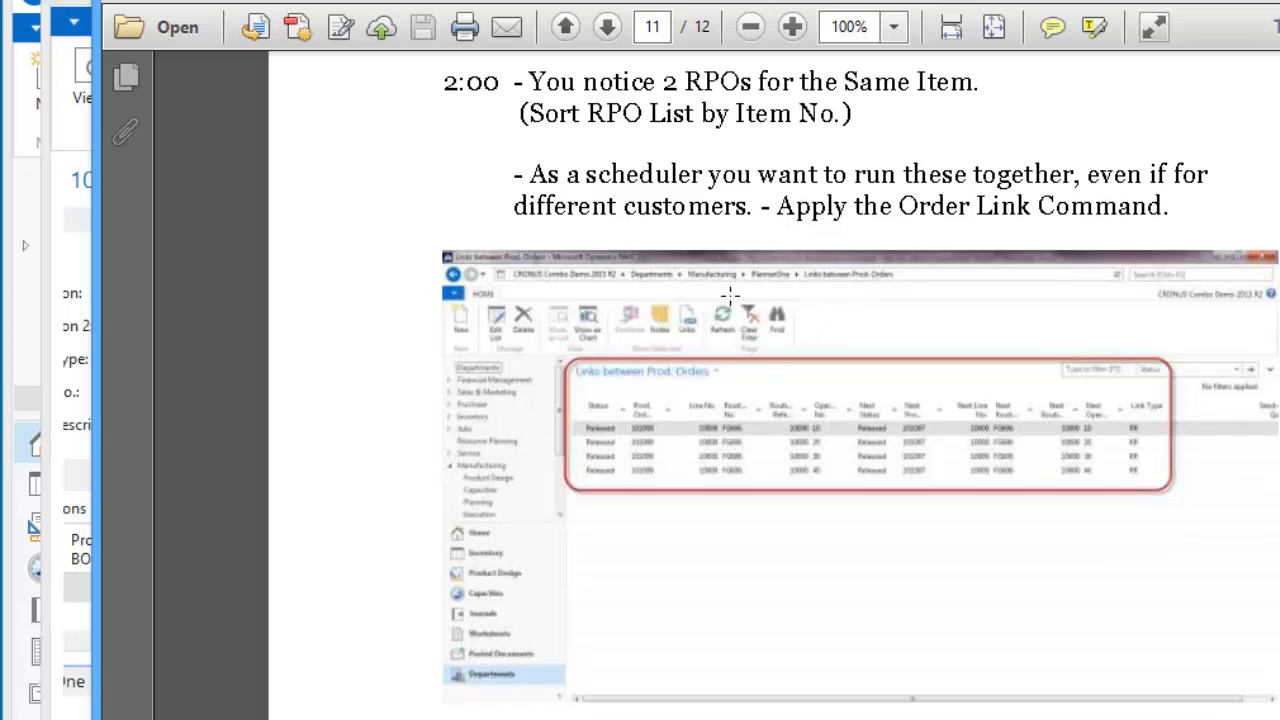
pyautogui.scroll(-2, 771, 608)
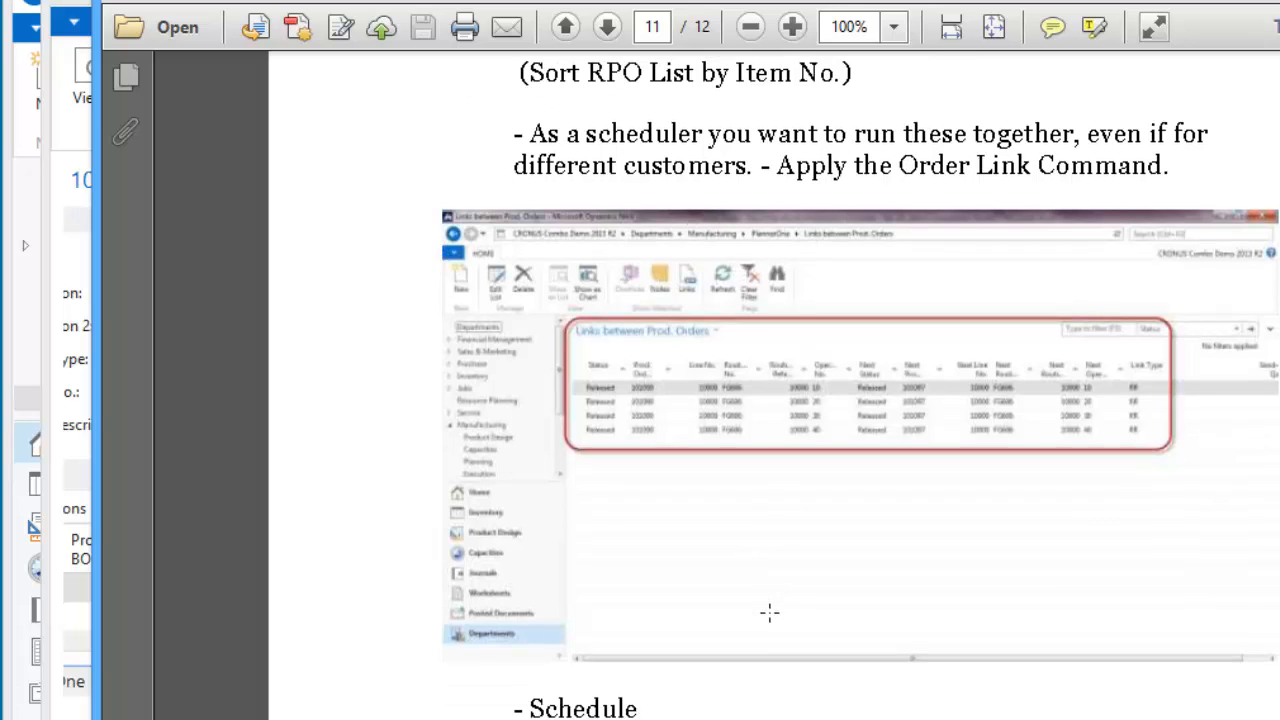
pyautogui.scroll(-2, 771, 593)
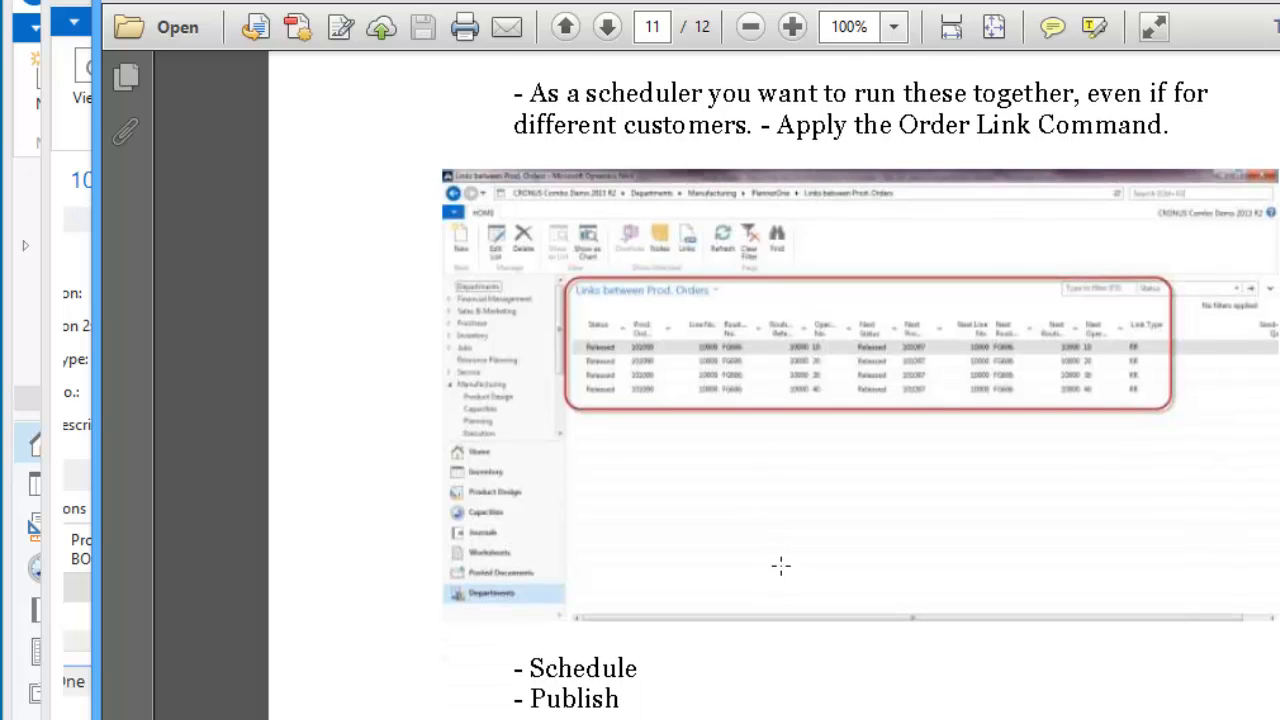
# Read the guide's 2:30 entry about handling a raw material delay by setting a fixed start date on the routing step.
pyautogui.scroll(-8, 781, 560)
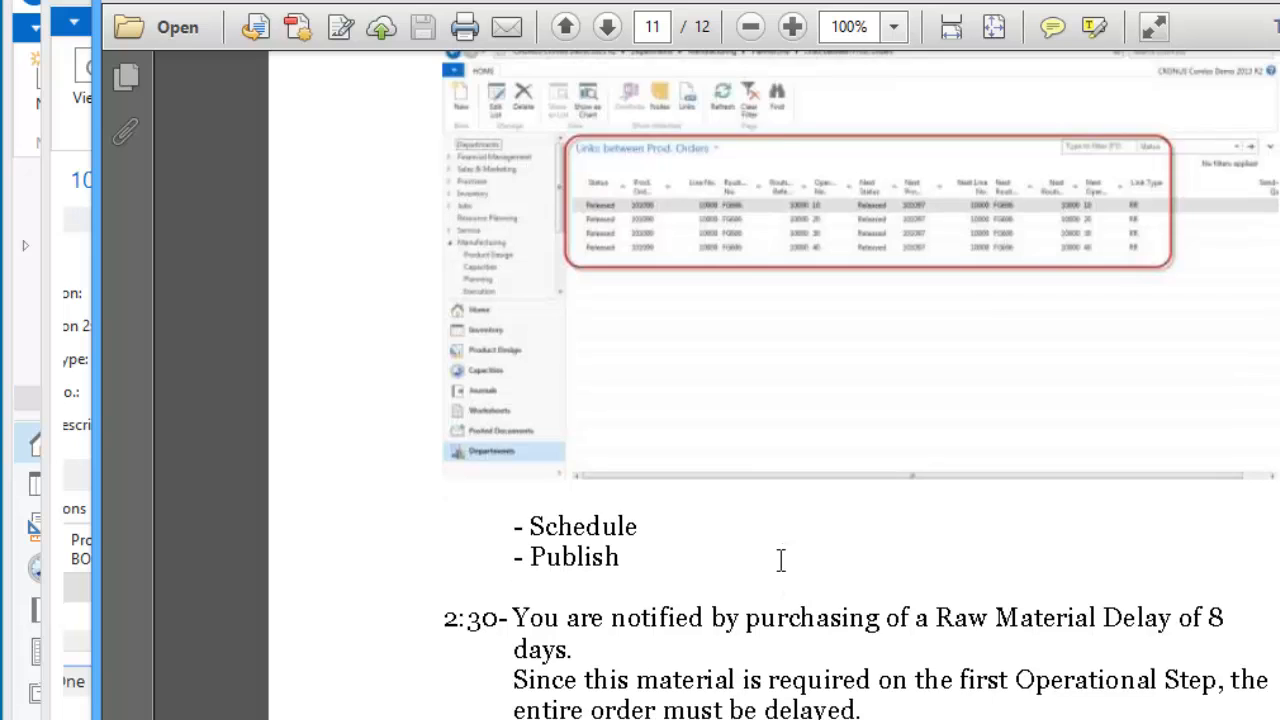
pyautogui.scroll(-3, 781, 560)
pyautogui.scroll(-2, 779, 563)
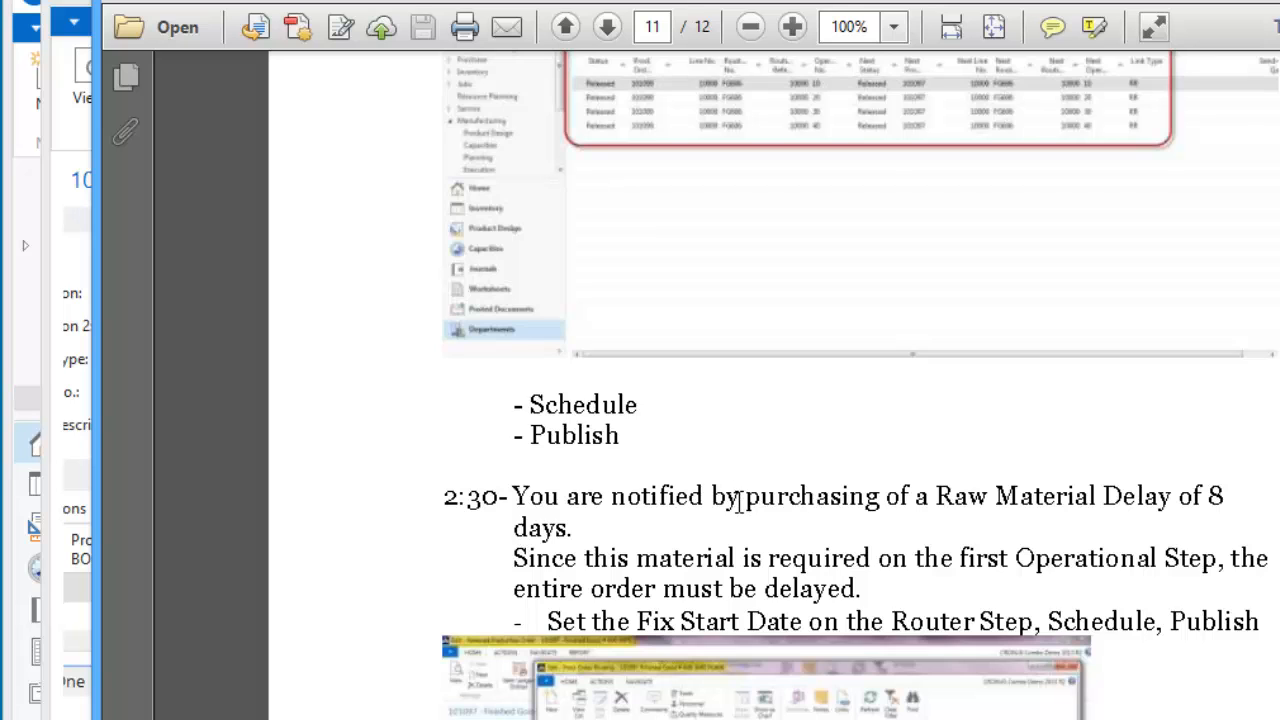
pyautogui.scroll(-7, 739, 500)
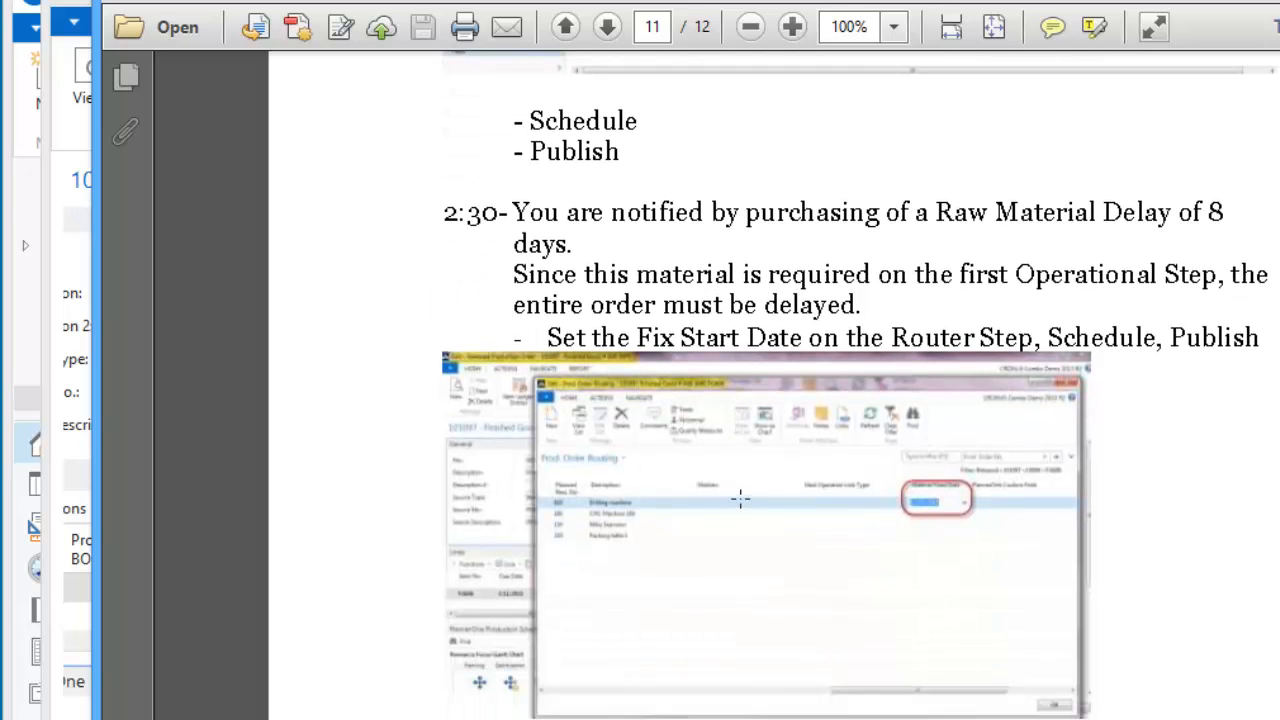
pyautogui.scroll(-1, 740, 498)
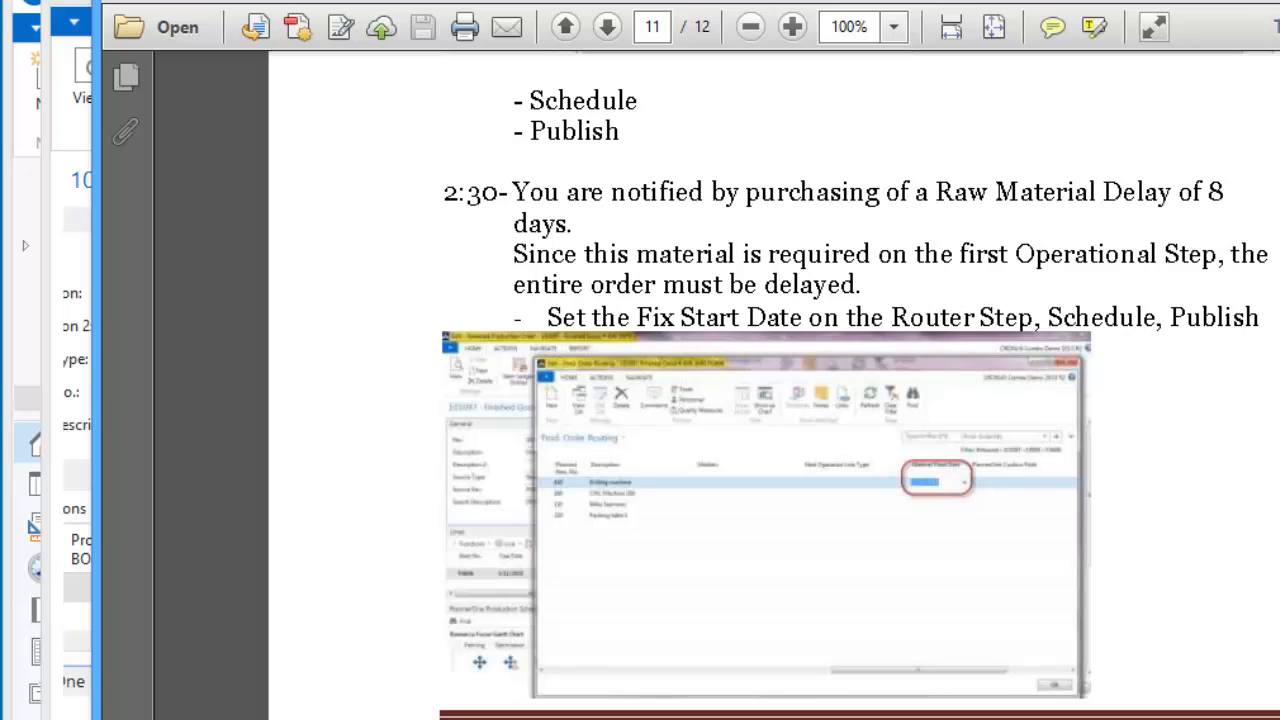
# Switch back to NAV and close simulated production order 1014.
pyautogui.hotkey('alt', 'Tab')
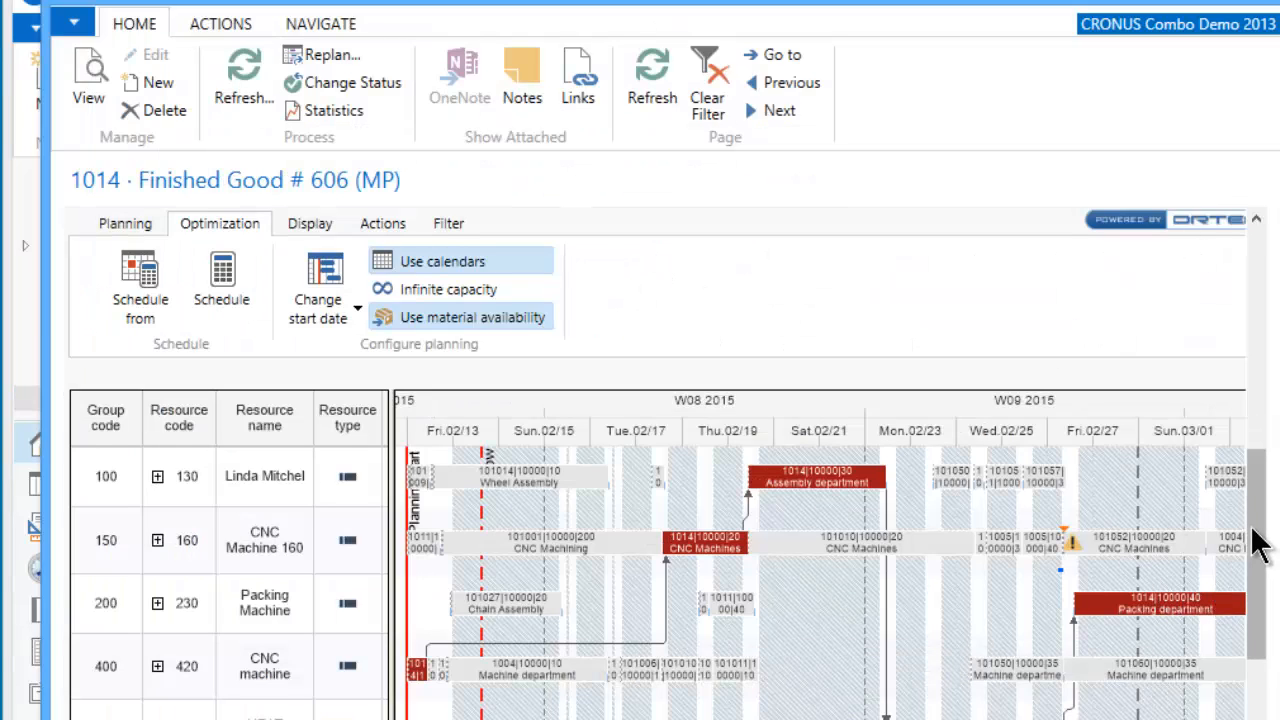
pyautogui.moveTo(1258, 528); pyautogui.dragTo(1252, 284)
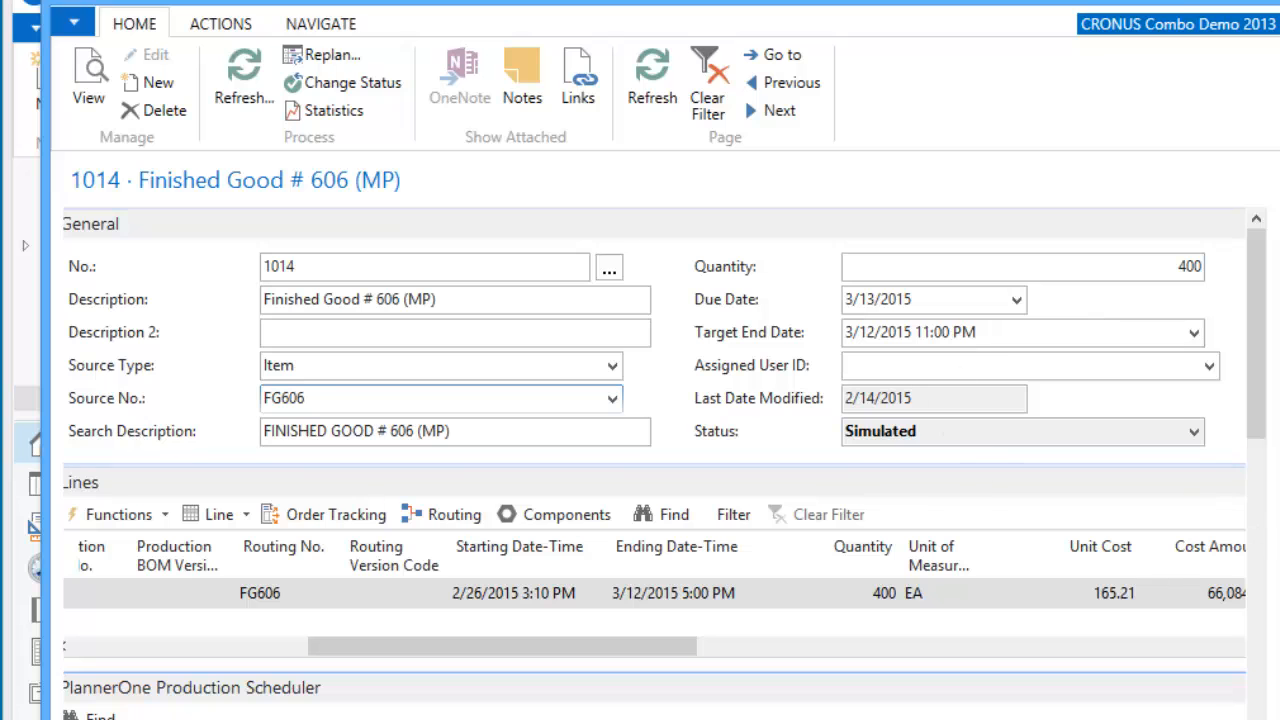
pyautogui.press('Escape')
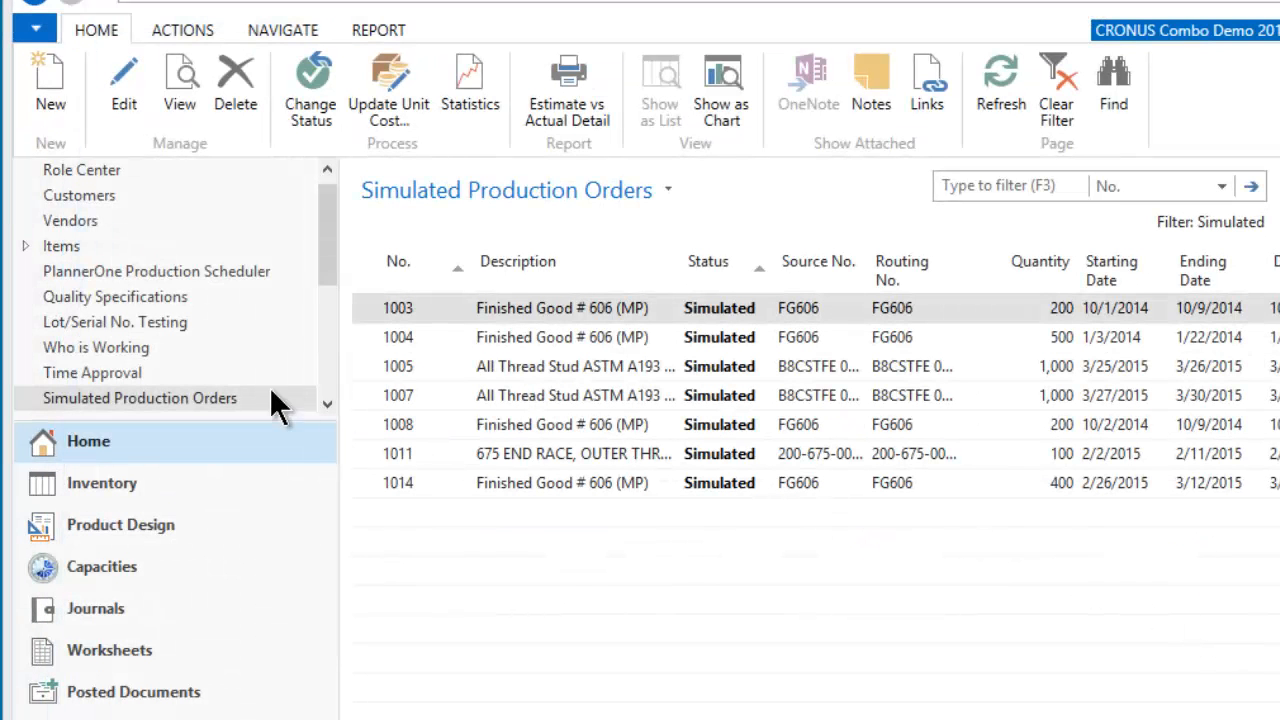
# Open released production order 101057 for Finished Good # 606 (MP) for editing from the Released Production Orders list.
pyautogui.moveTo(325, 241); pyautogui.dragTo(283, 299)
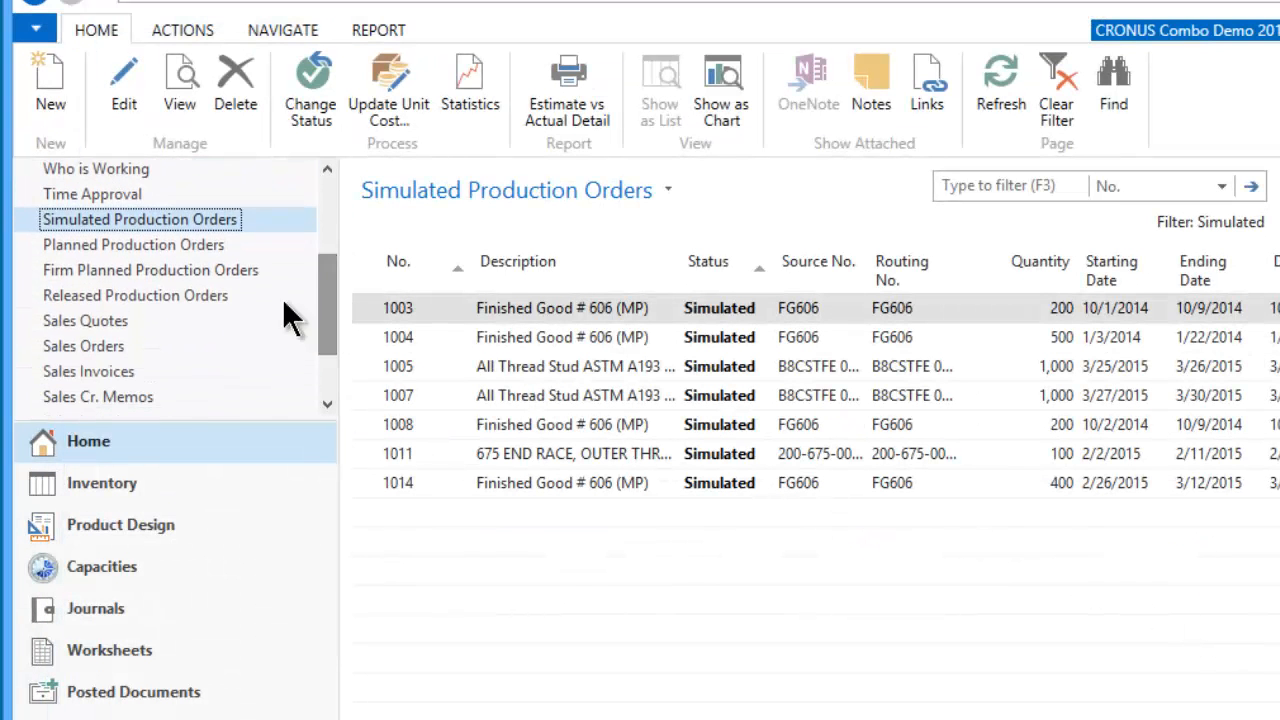
pyautogui.click(145, 295)
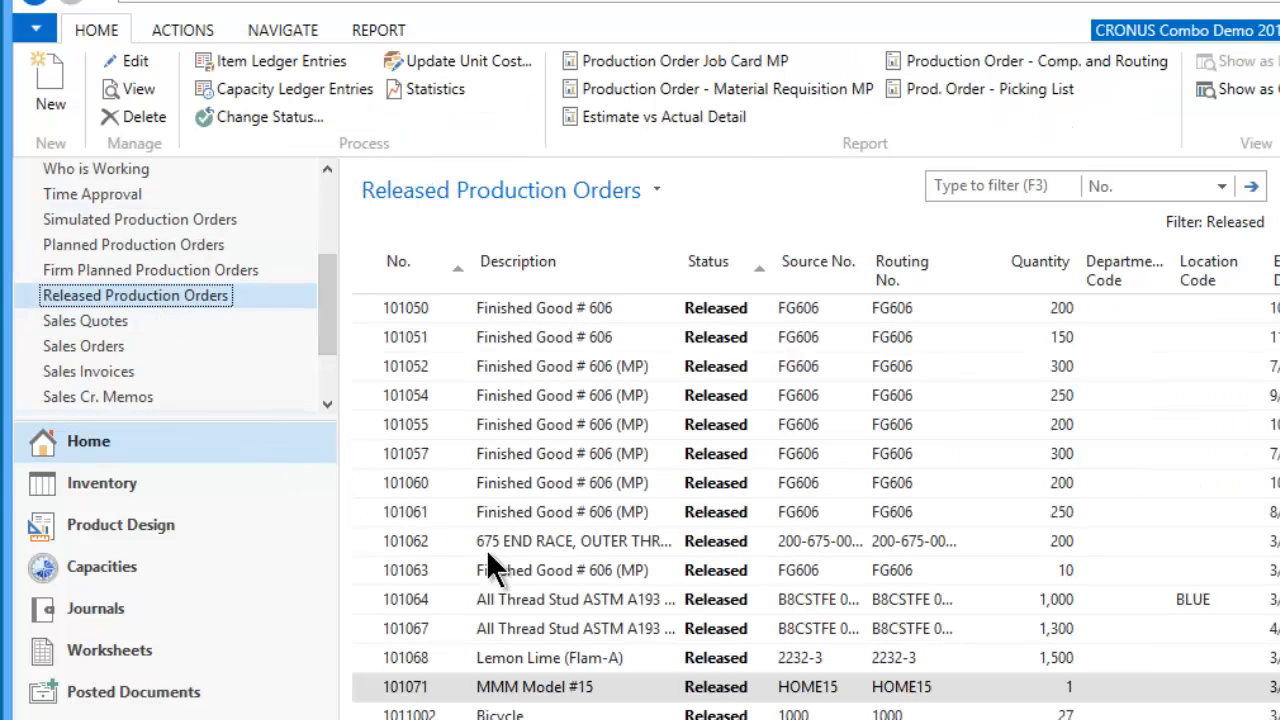
pyautogui.click(513, 447)
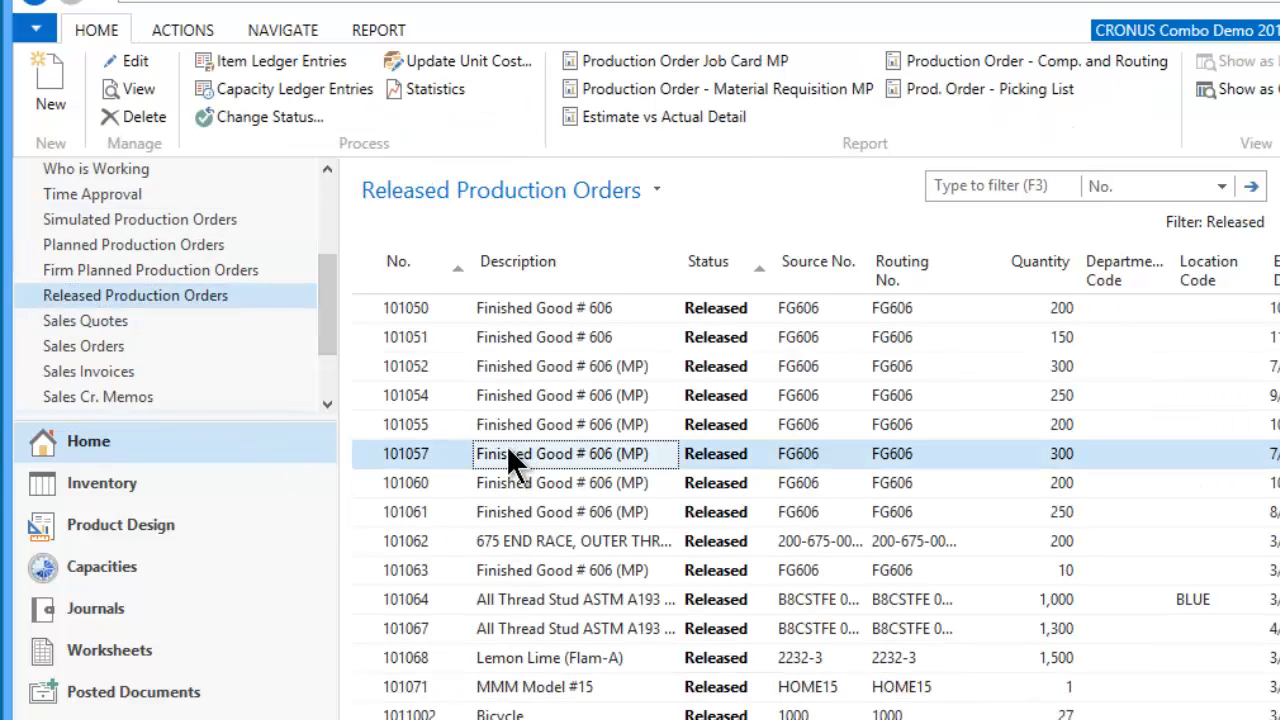
pyautogui.click(129, 64)
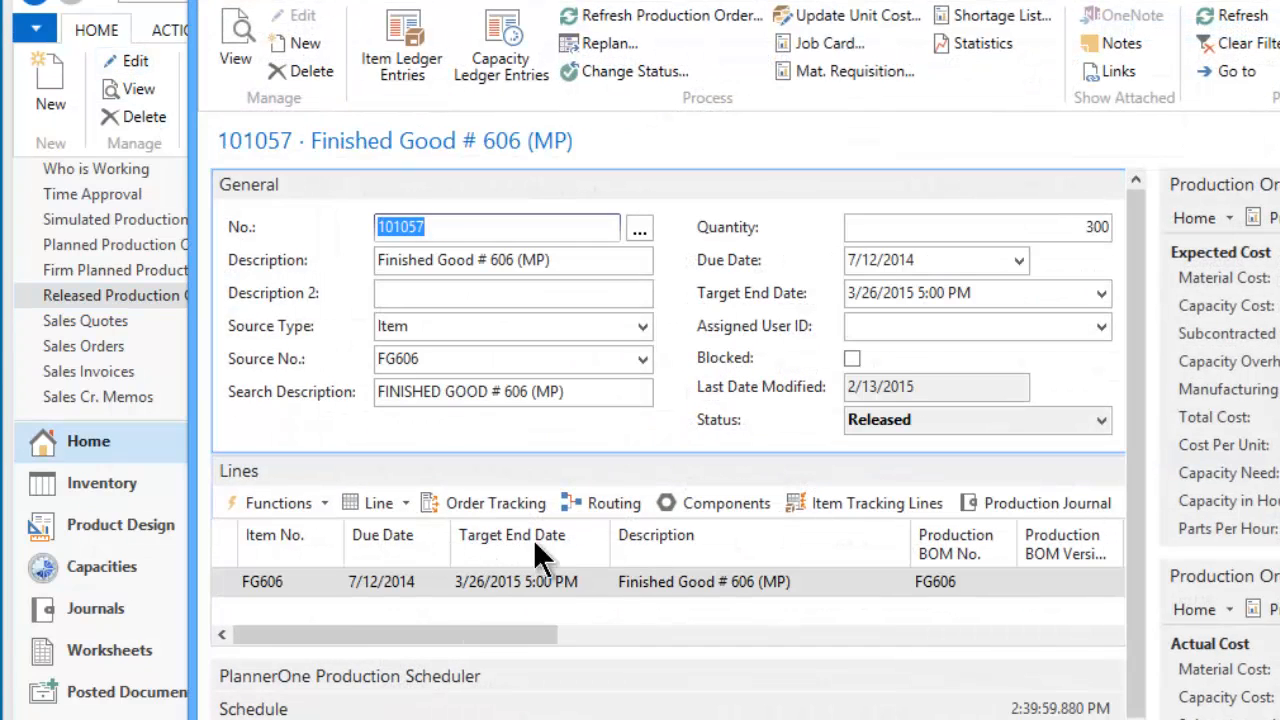
# Open the released order's routing and check the starting and ending date-times of its first Machine department operation.
pyautogui.click(609, 504)
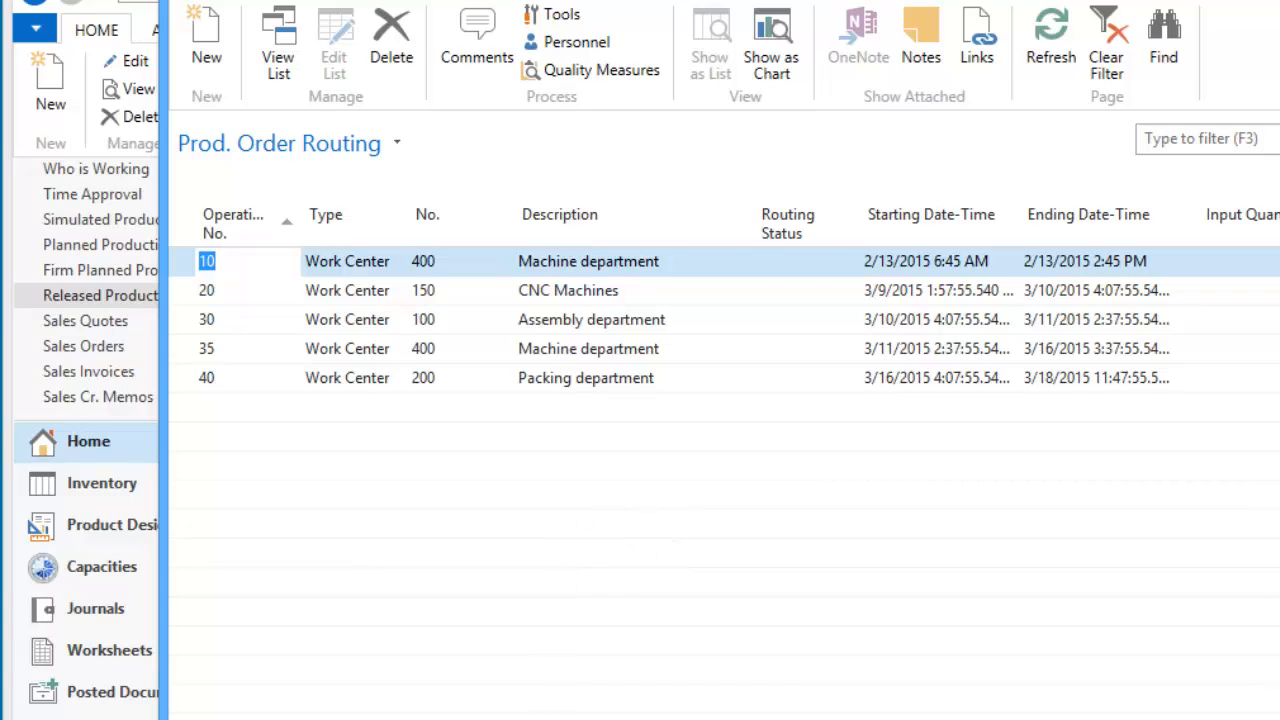
pyautogui.hscroll(10, 724, 450)
pyautogui.hscroll(-3, 724, 450)
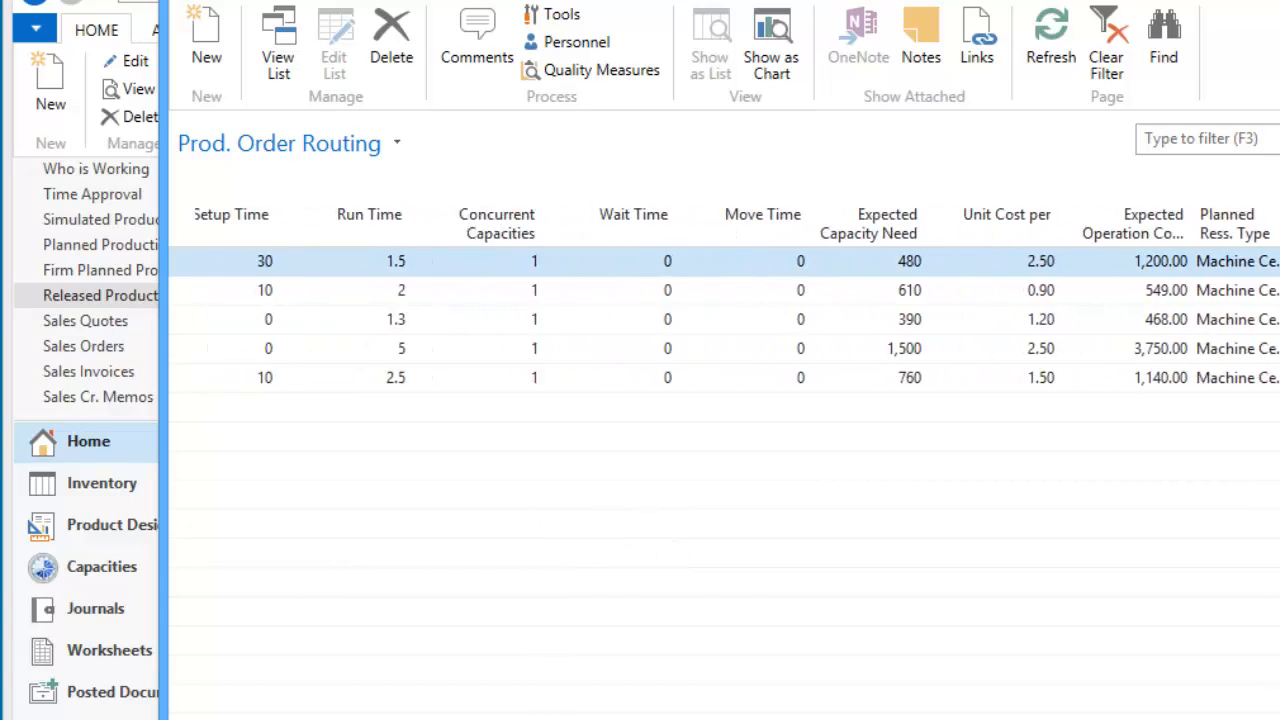
pyautogui.hscroll(-6, 520, 686)
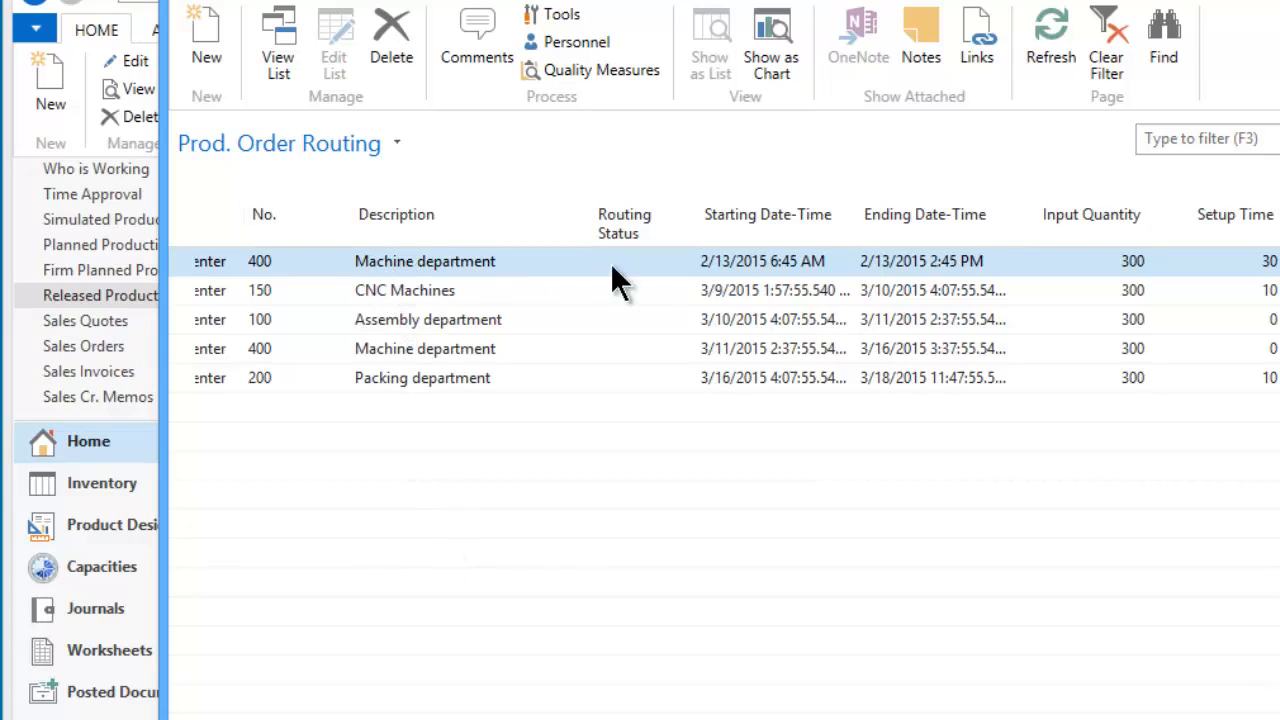
pyautogui.moveTo(713, 257)
# Set the Material Fixed Date of the first Machine department operation to 2/25/2015 and check its starting date-time again.
pyautogui.hscroll(10, 592, 700)
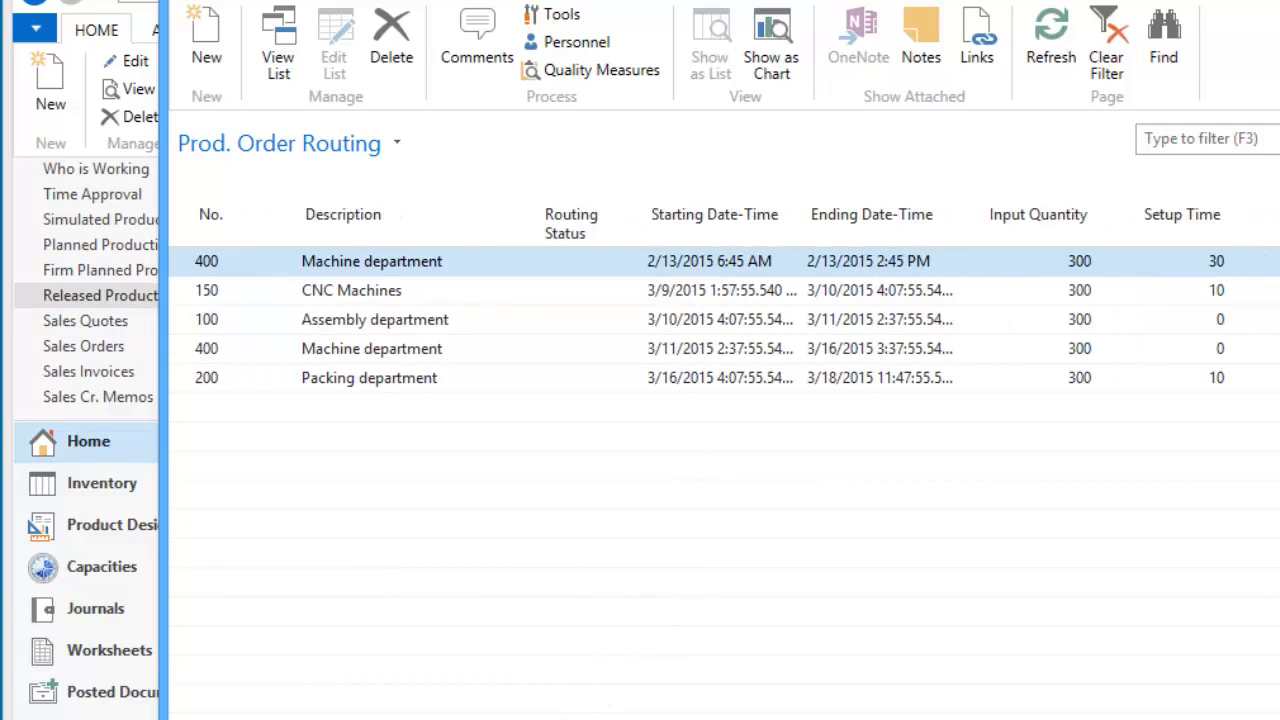
pyautogui.hscroll(8, 720, 300)
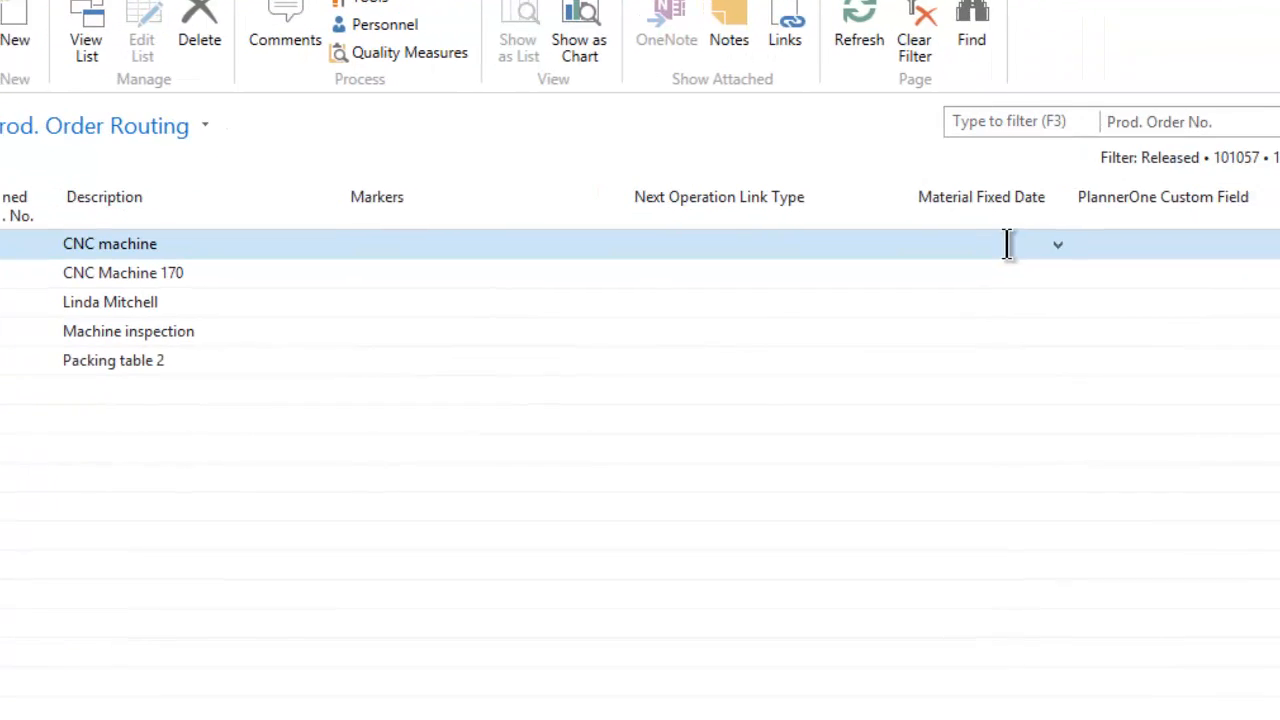
pyautogui.click(1185, 261)
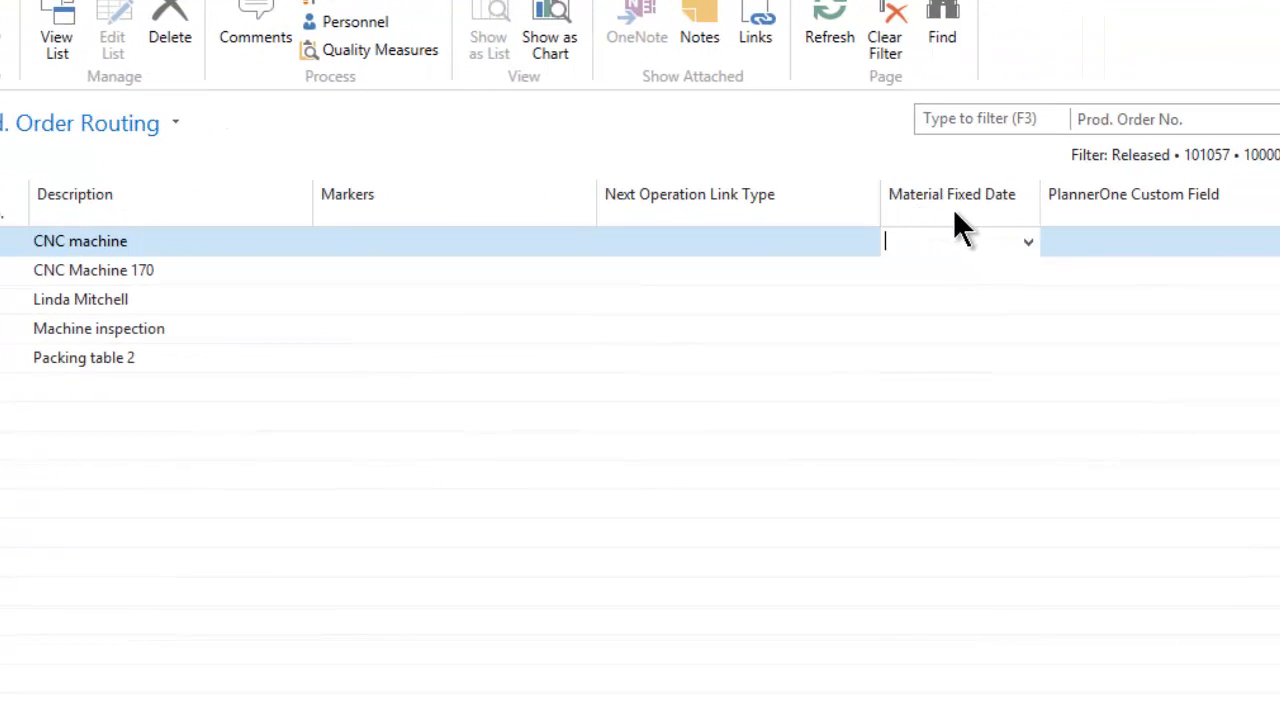
pyautogui.click(1030, 241)
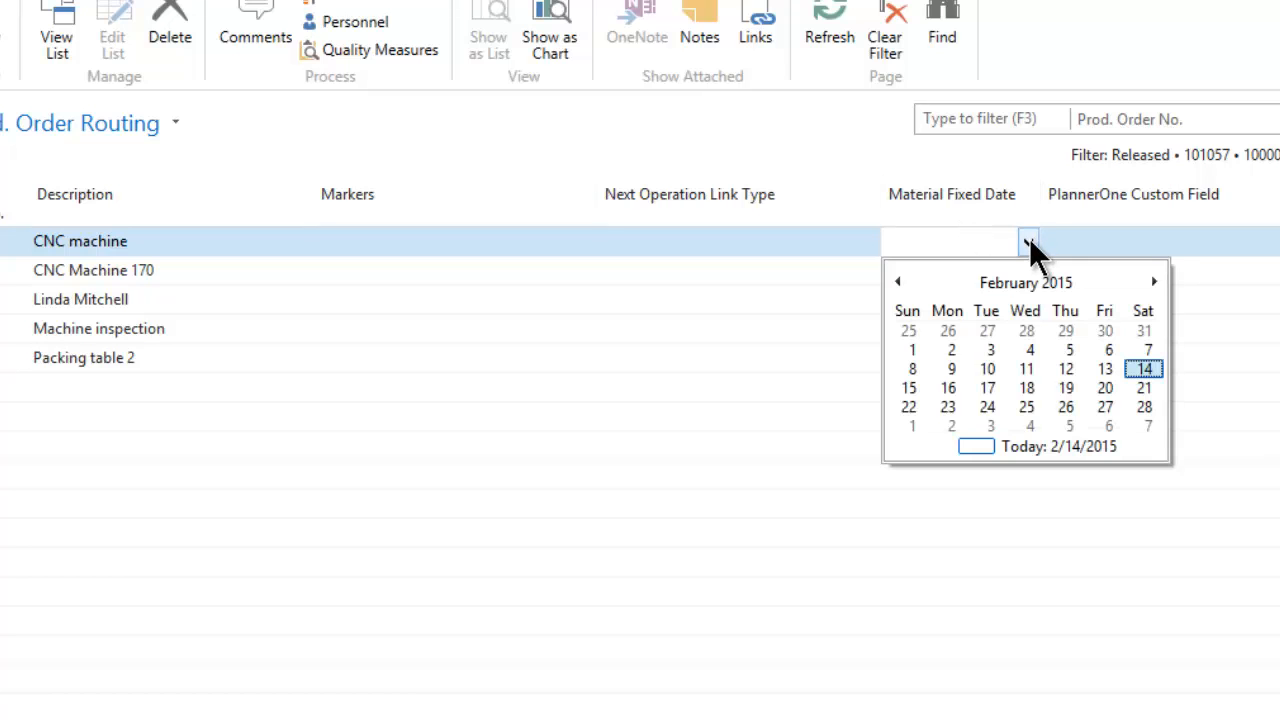
pyautogui.click(1027, 407)
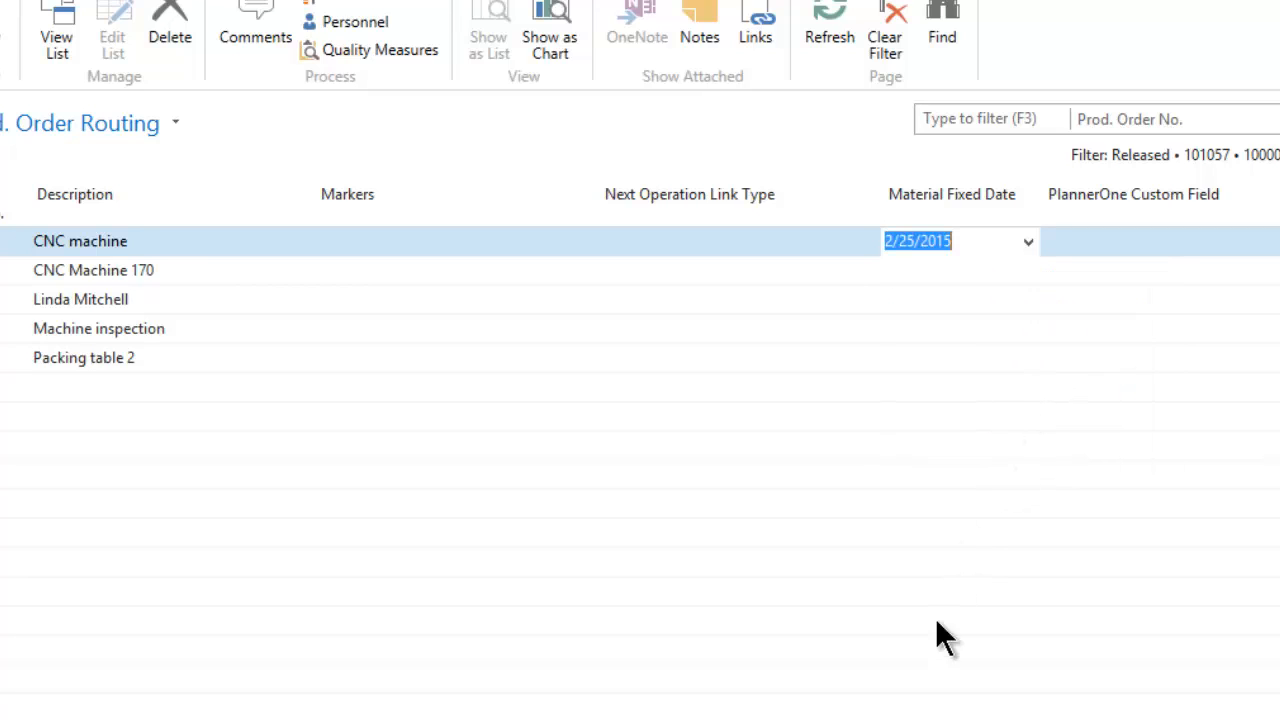
pyautogui.hscroll(-10, 640, 300)
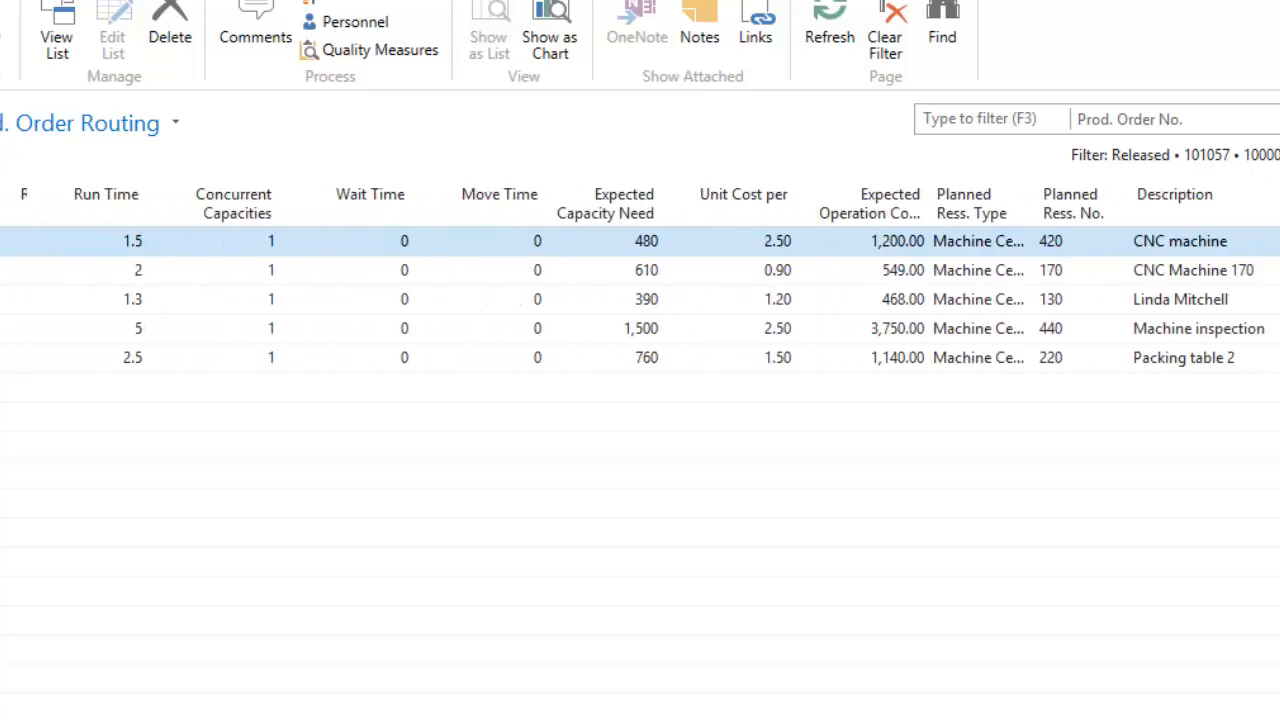
pyautogui.hscroll(-5, 640, 300)
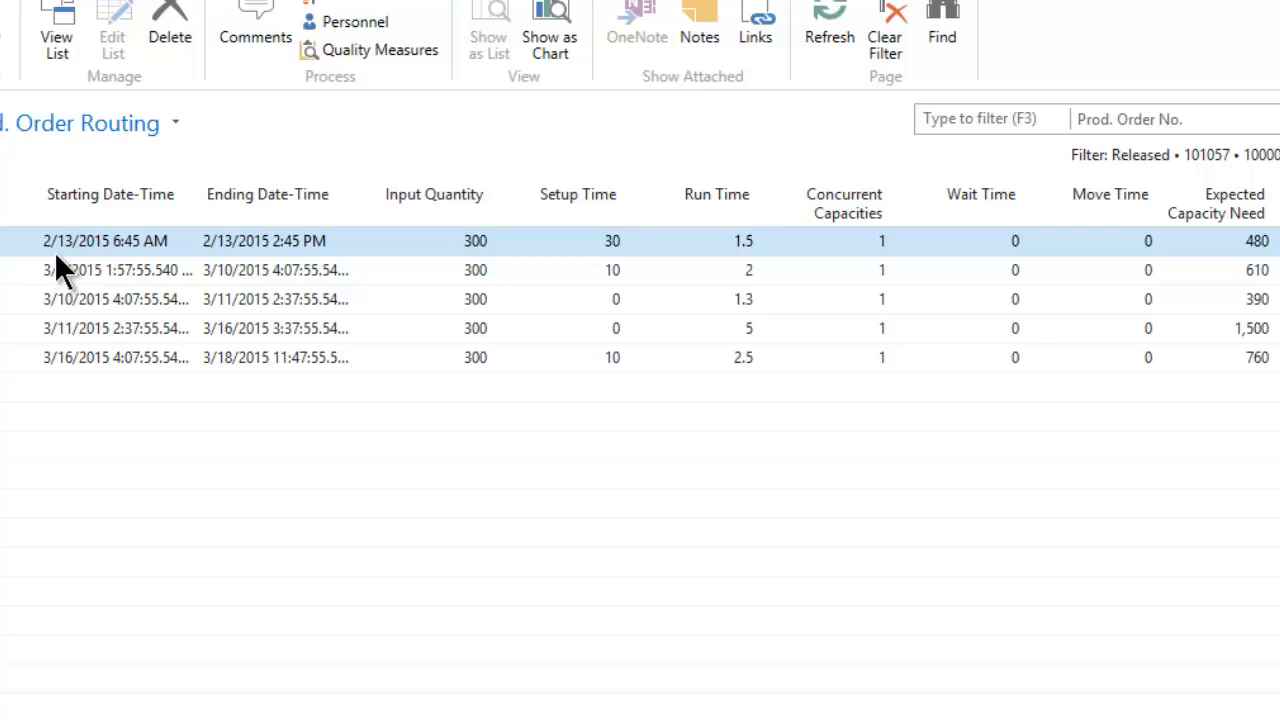
# Recheck the Material Fixed Date of the routing's first operation, then close the routing and released production order 101057.
pyautogui.moveTo(378, 719); pyautogui.dragTo(978, 718)
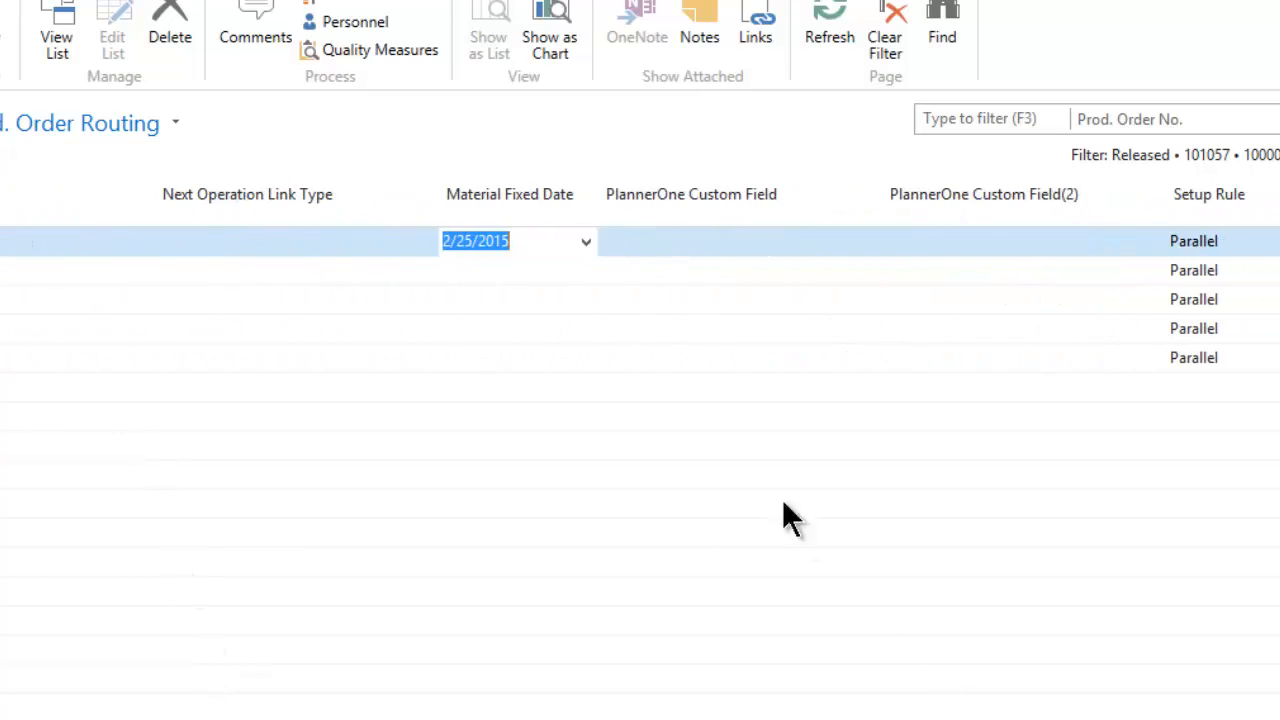
pyautogui.click(545, 241)
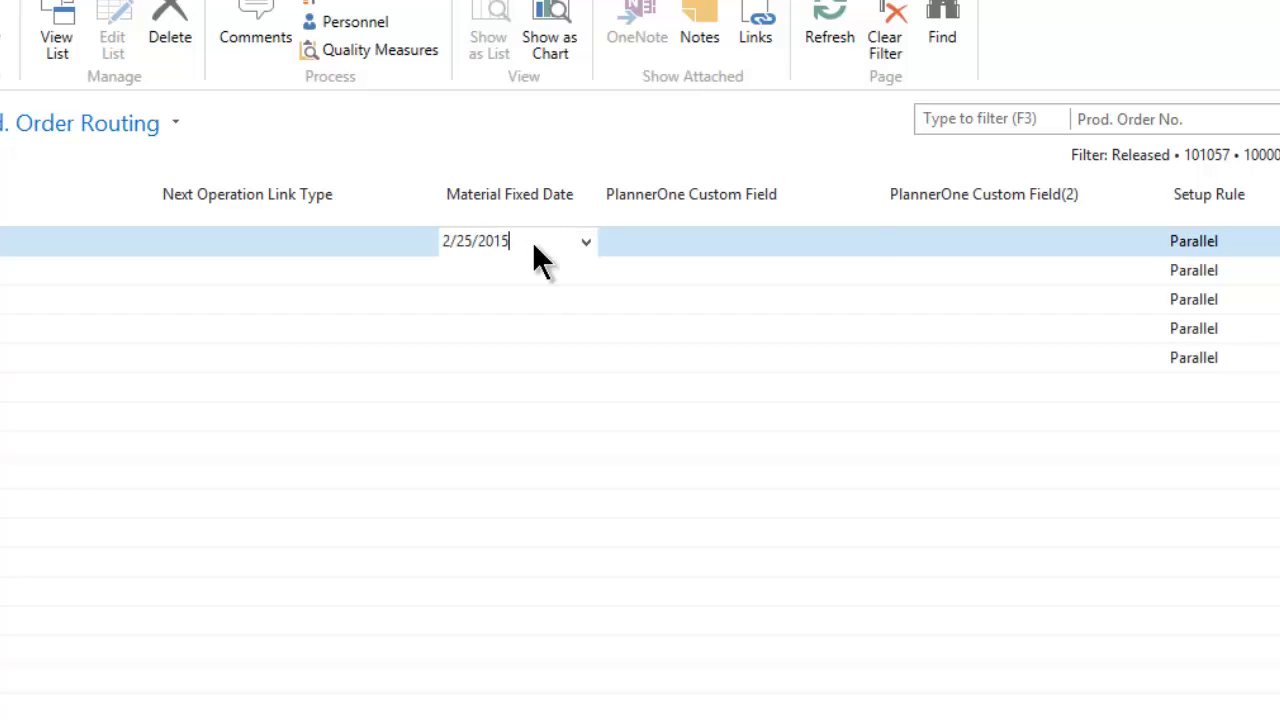
pyautogui.press('Tab')
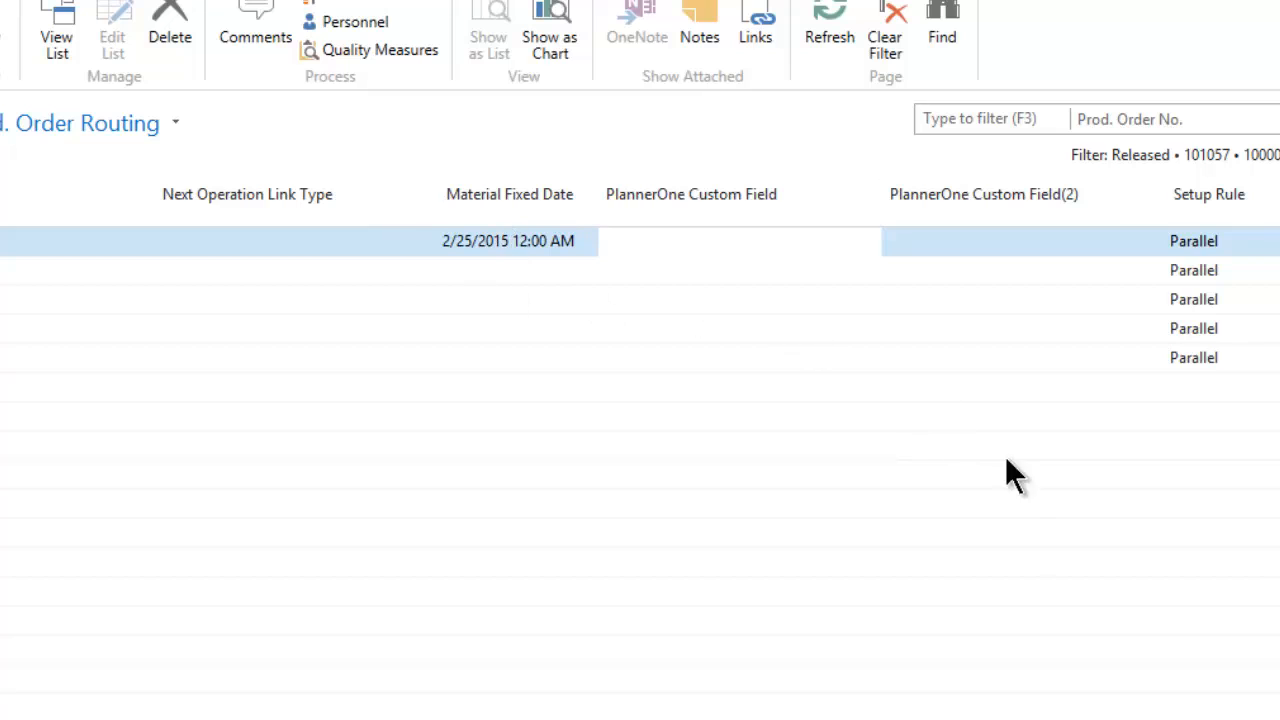
pyautogui.press('Escape')
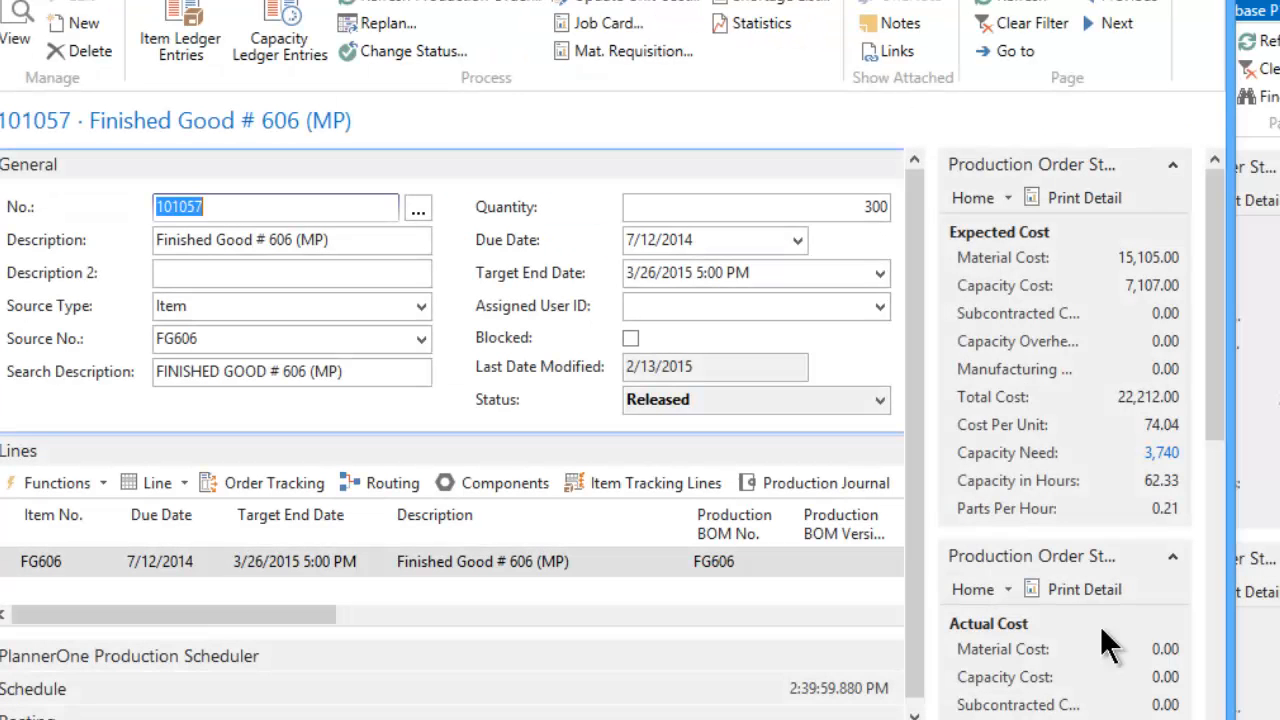
pyautogui.press('Escape')
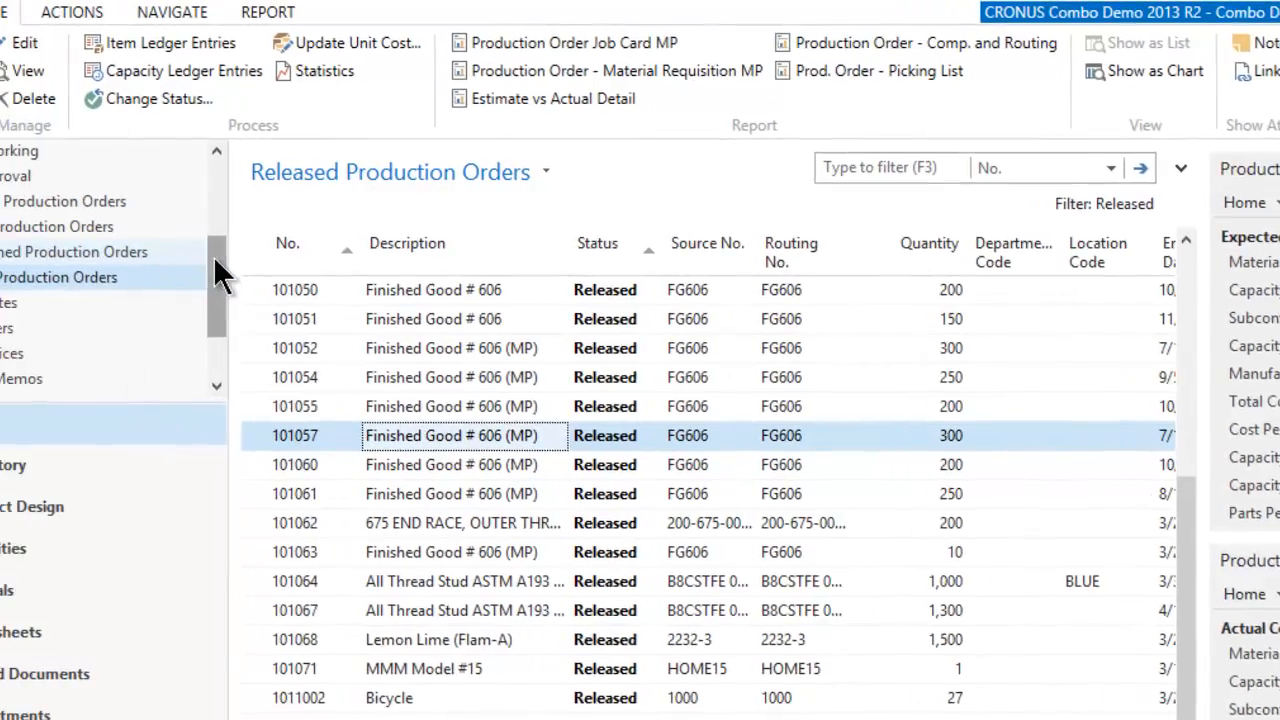
# Open the PlannerOne Production Scheduler and examine the FG606 operations on CNC Machine 160 around W09 2015 in the Resource Gantt chart.
pyautogui.moveTo(213, 256); pyautogui.dragTo(212, 178)
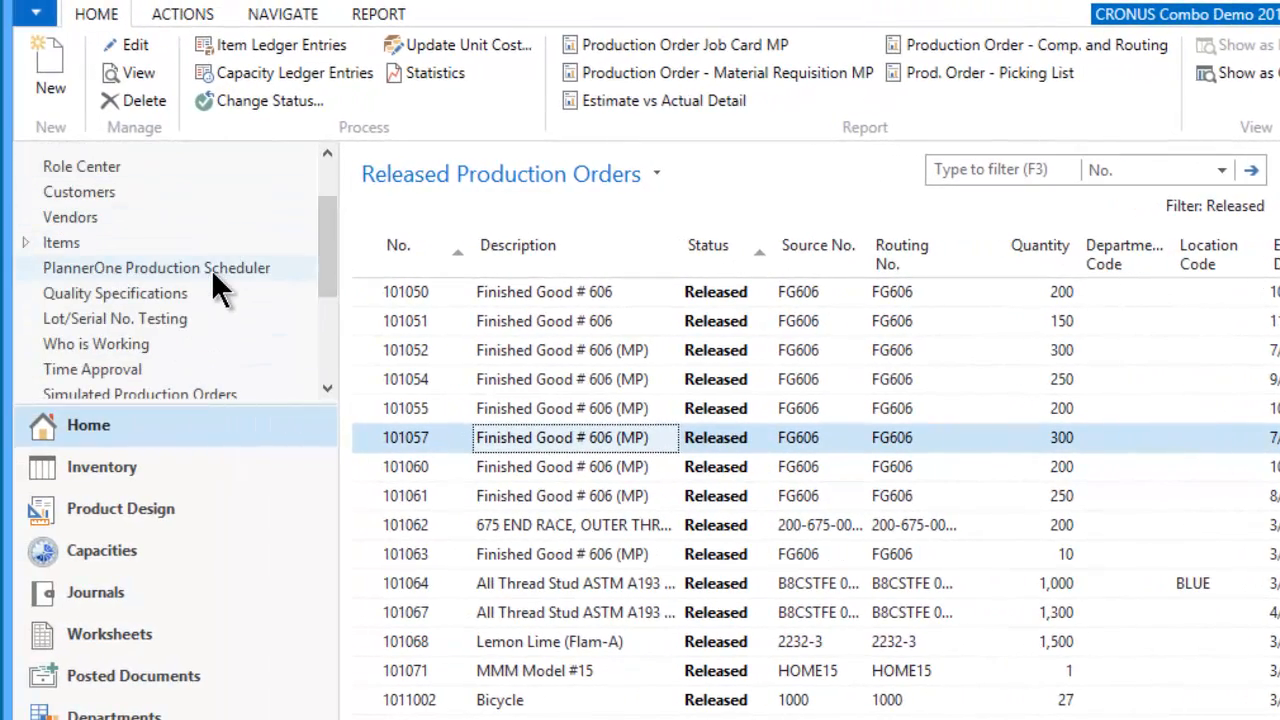
pyautogui.click(211, 269)
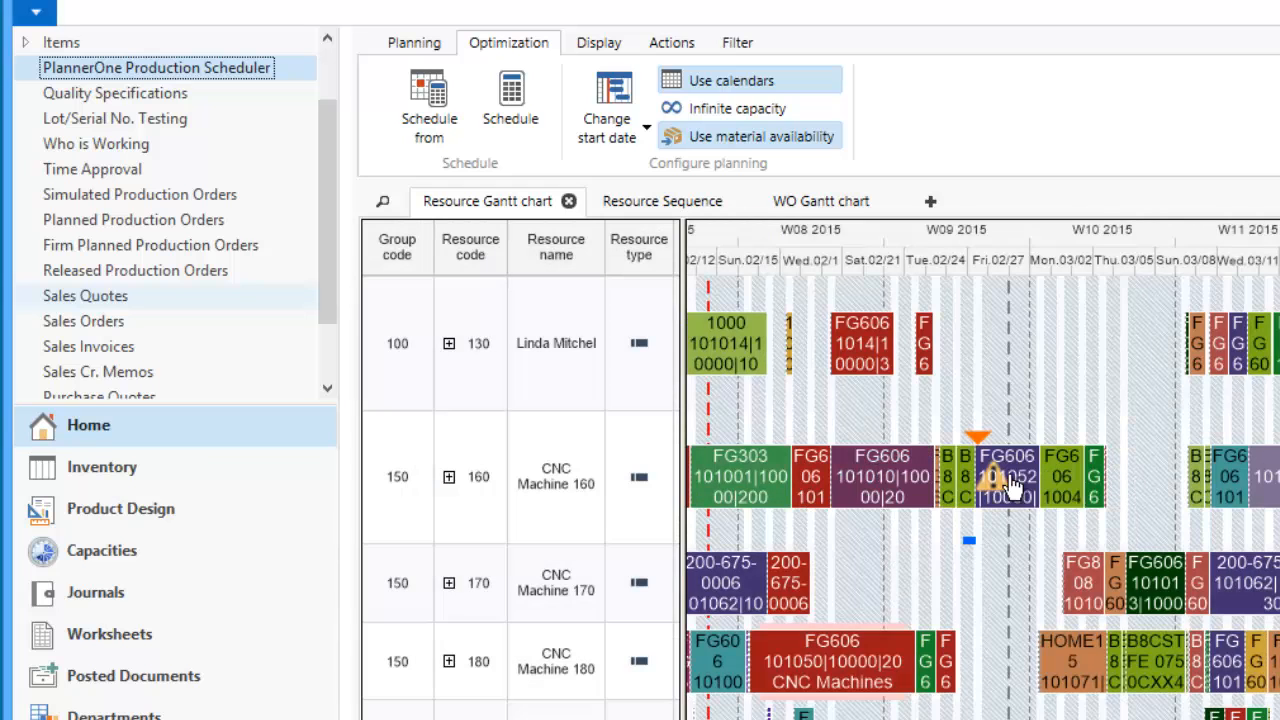
pyautogui.scroll(1, 1009, 478)
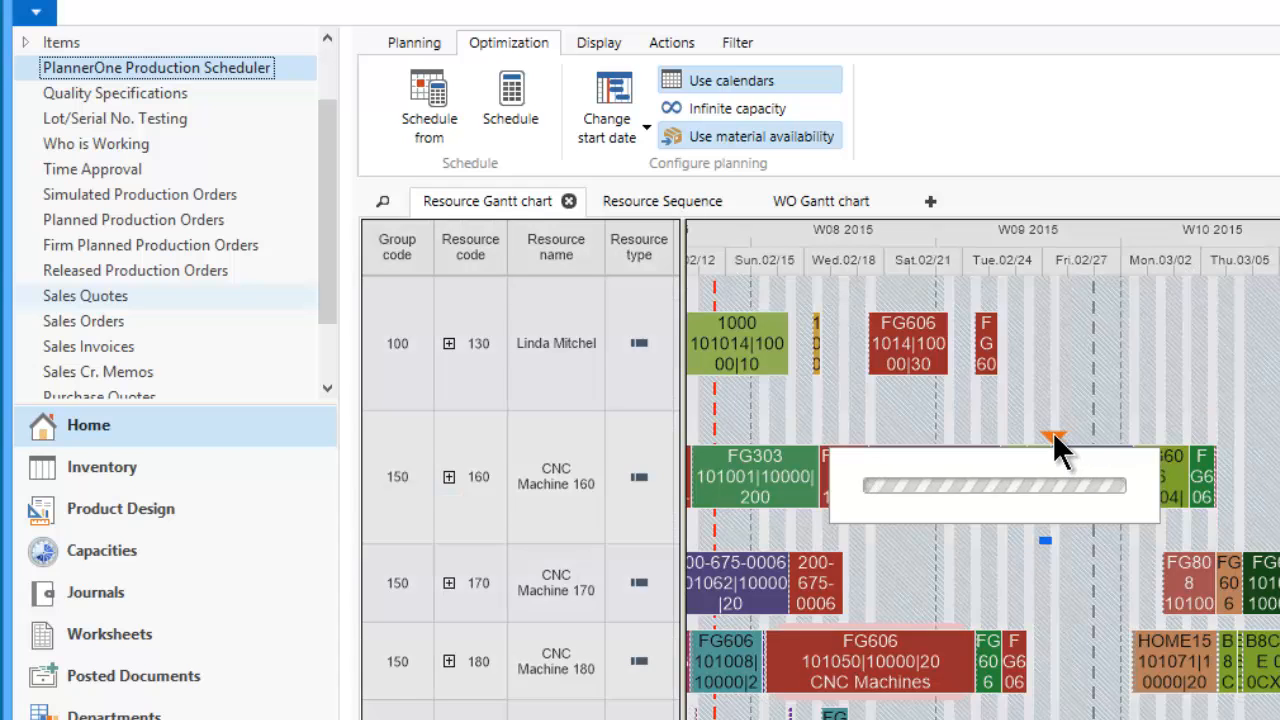
pyautogui.scroll(1, 1054, 448)
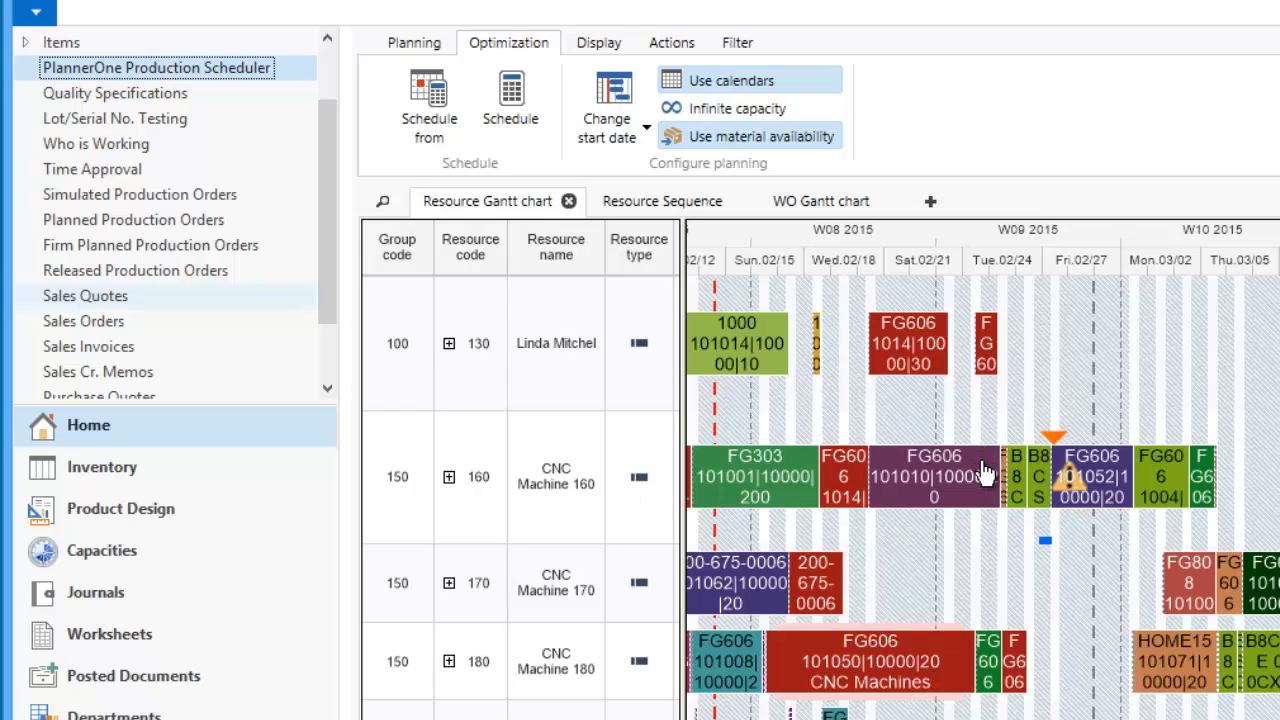
pyautogui.moveTo(985, 468)
# Switch to the PDF daily guide and read on from the 2:30 raw material delay entry to the Summary section.
pyautogui.hotkey('alt', 'Tab')
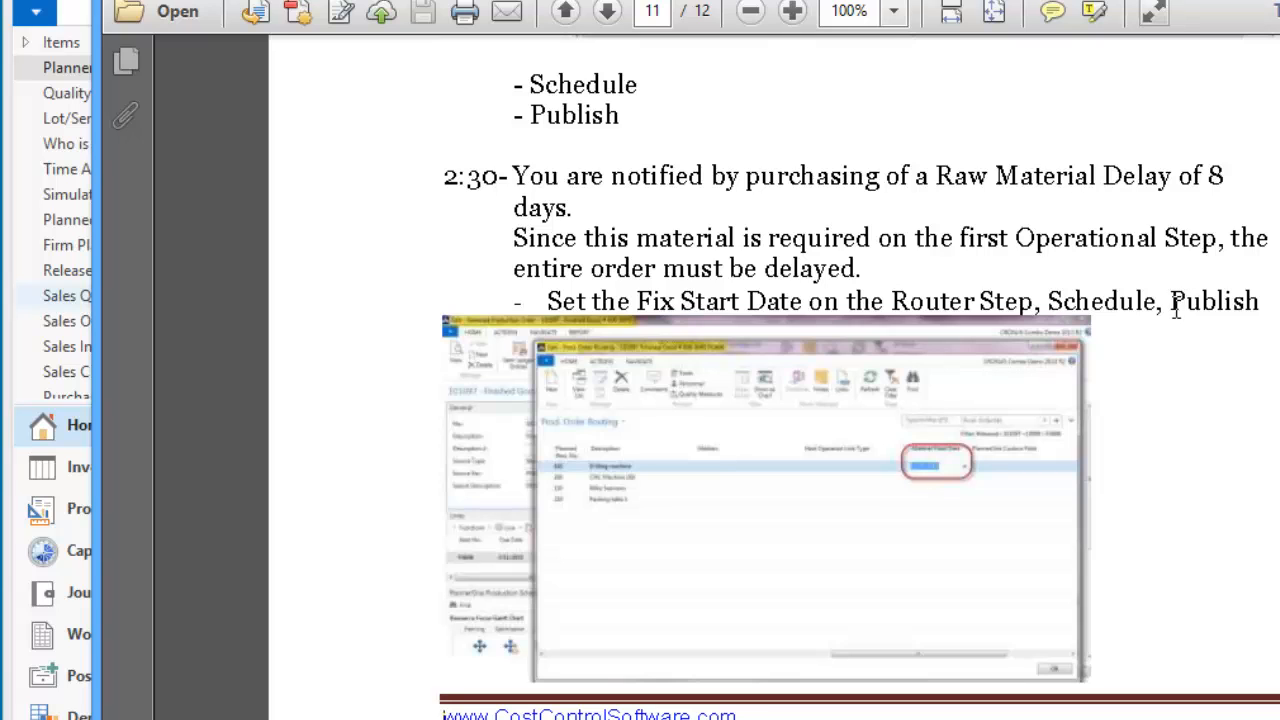
pyautogui.scroll(-5, 1065, 360)
pyautogui.scroll(-1, 1065, 358)
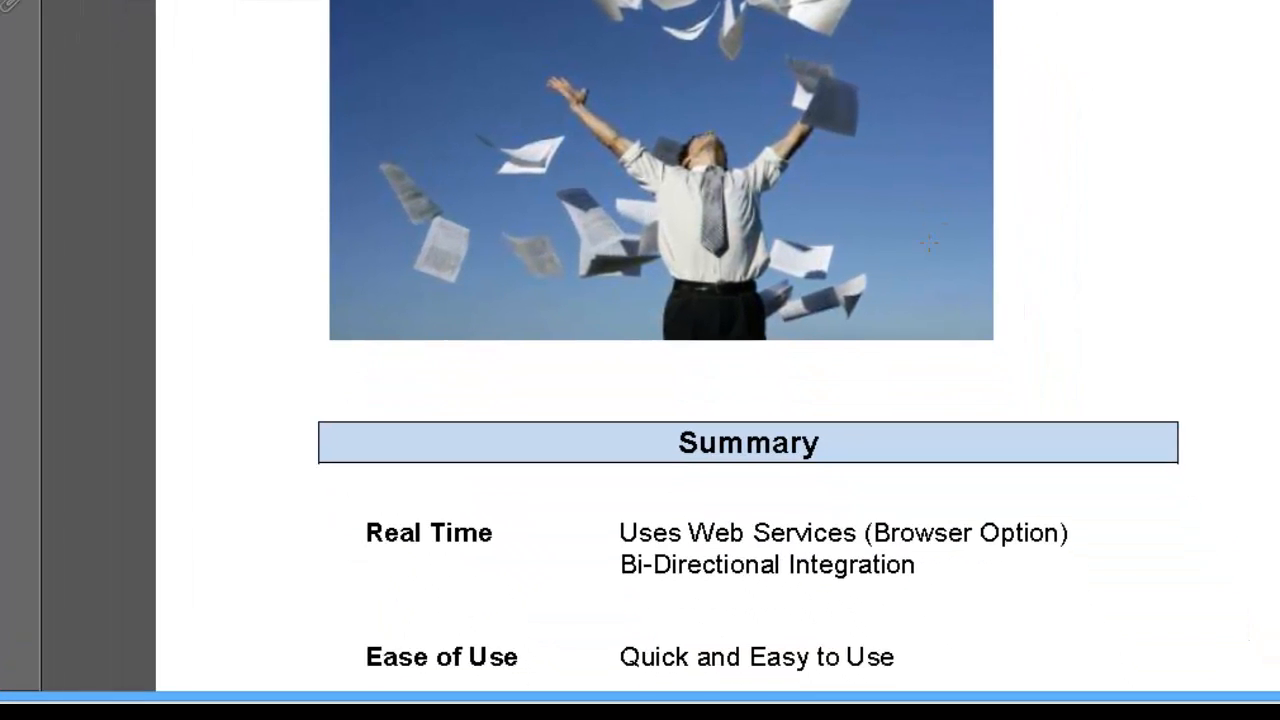
pyautogui.scroll(-4, 929, 242)
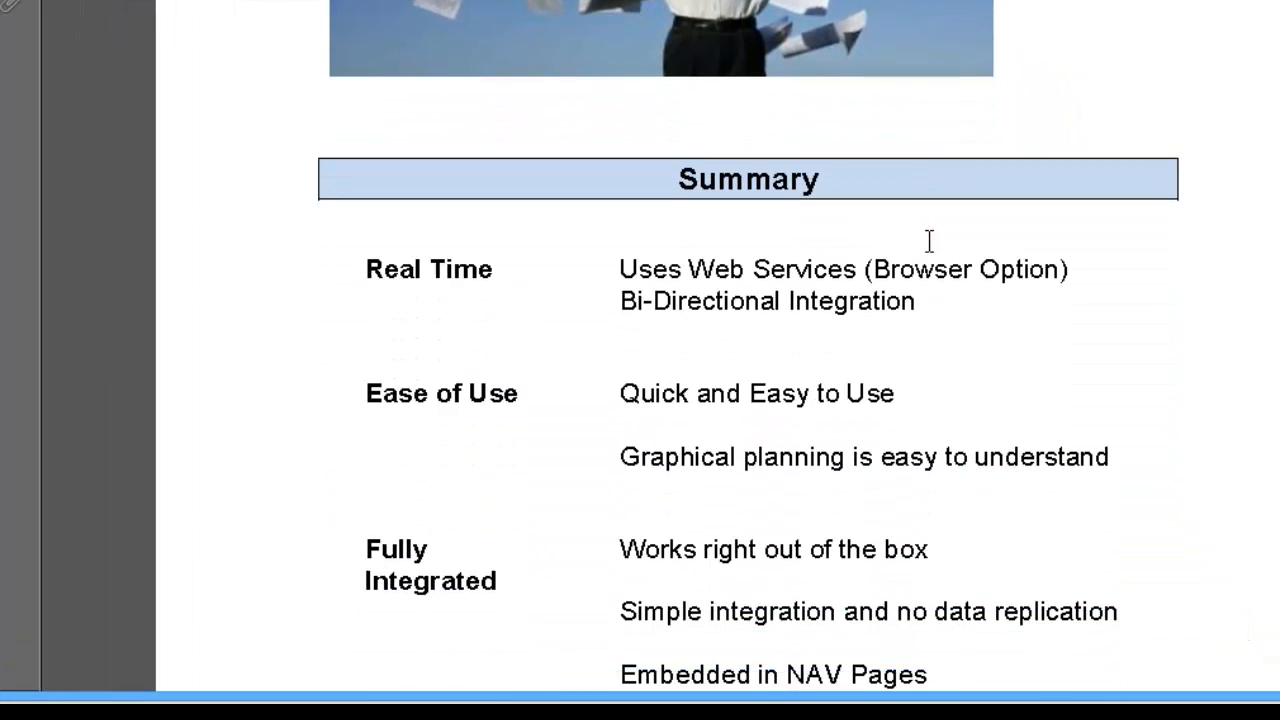